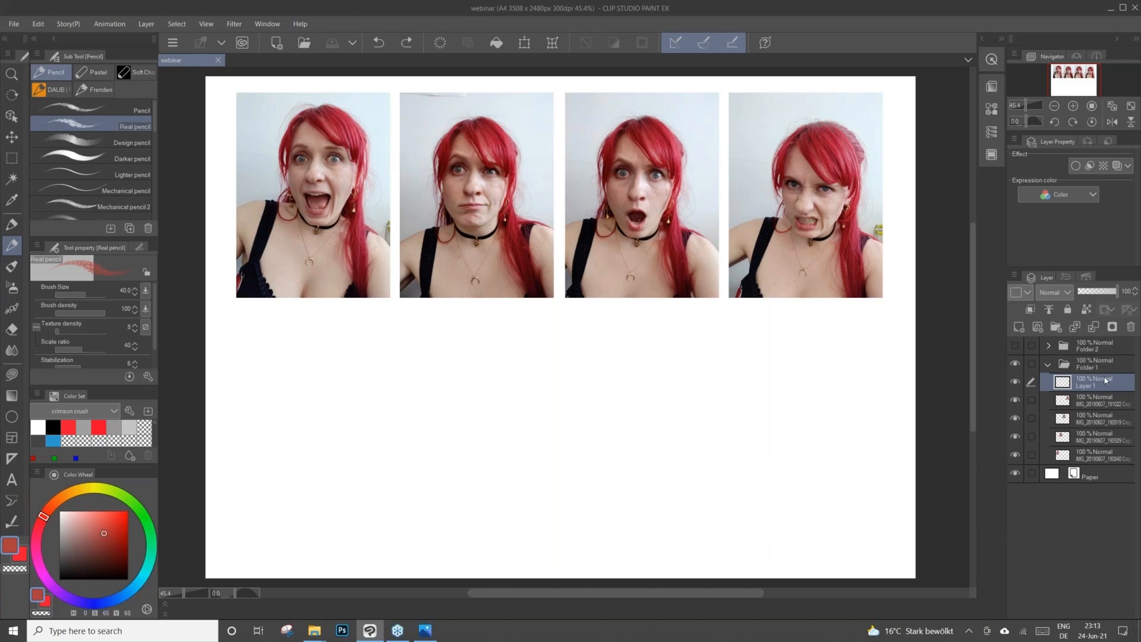
pyautogui.click(931, 22)
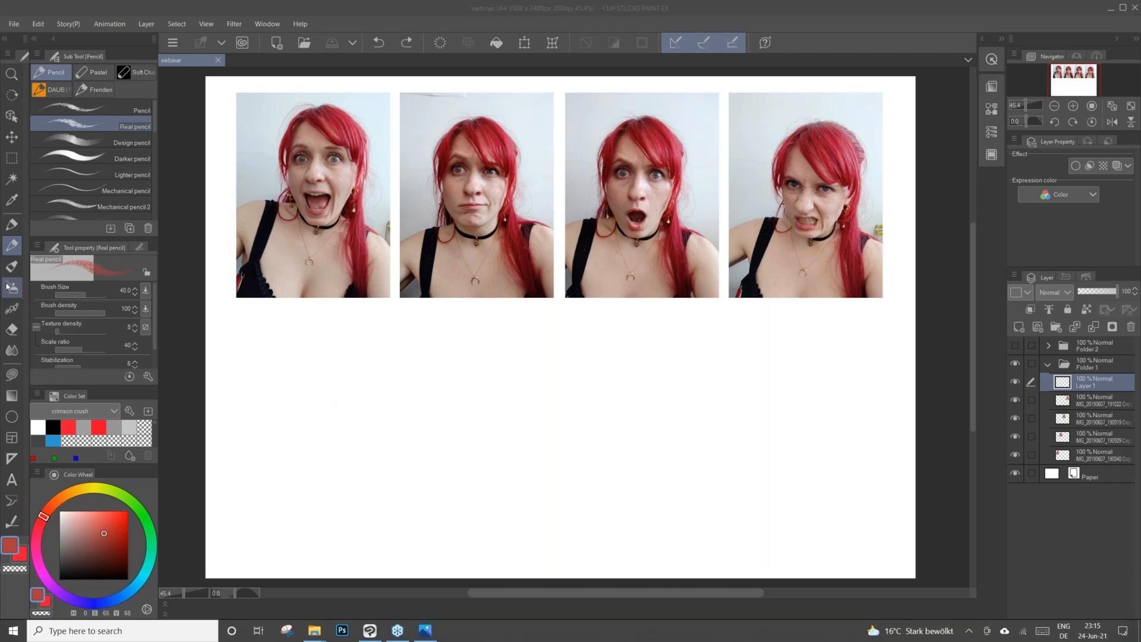
pyautogui.click(11, 245)
pyautogui.moveTo(338, 356); pyautogui.dragTo(316, 412)
pyautogui.hotkey('ctrl', 'z')
pyautogui.moveTo(312, 355)
pyautogui.mouseDown()
pyautogui.moveTo(291, 419)
pyautogui.moveTo(321, 466)
pyautogui.moveTo(335, 531)
pyautogui.mouseUp()
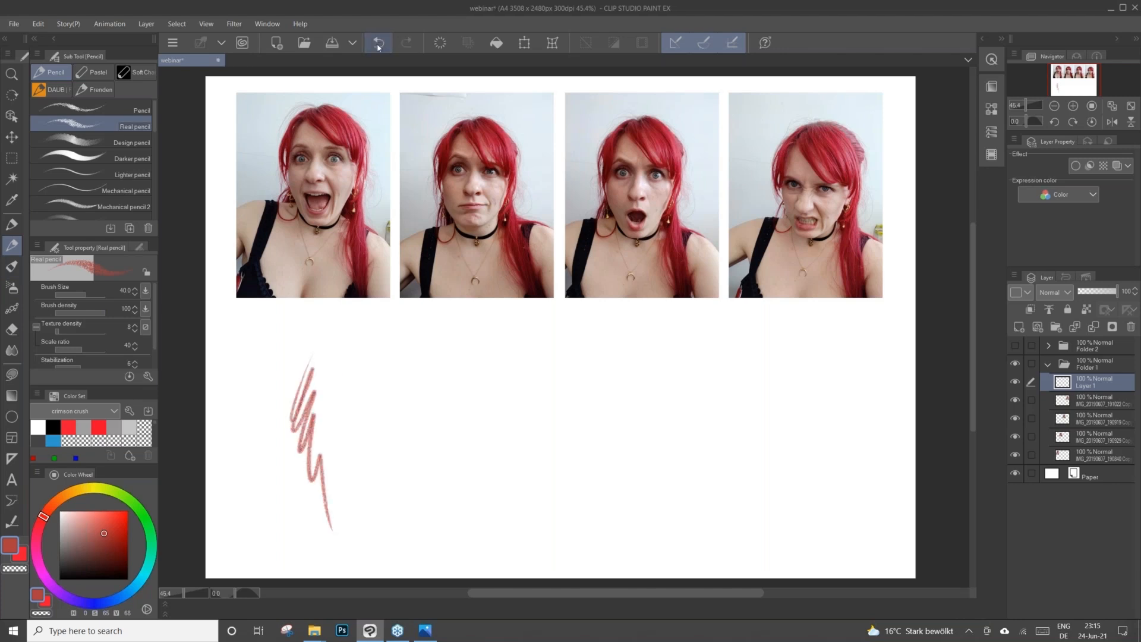
pyautogui.click(375, 51)
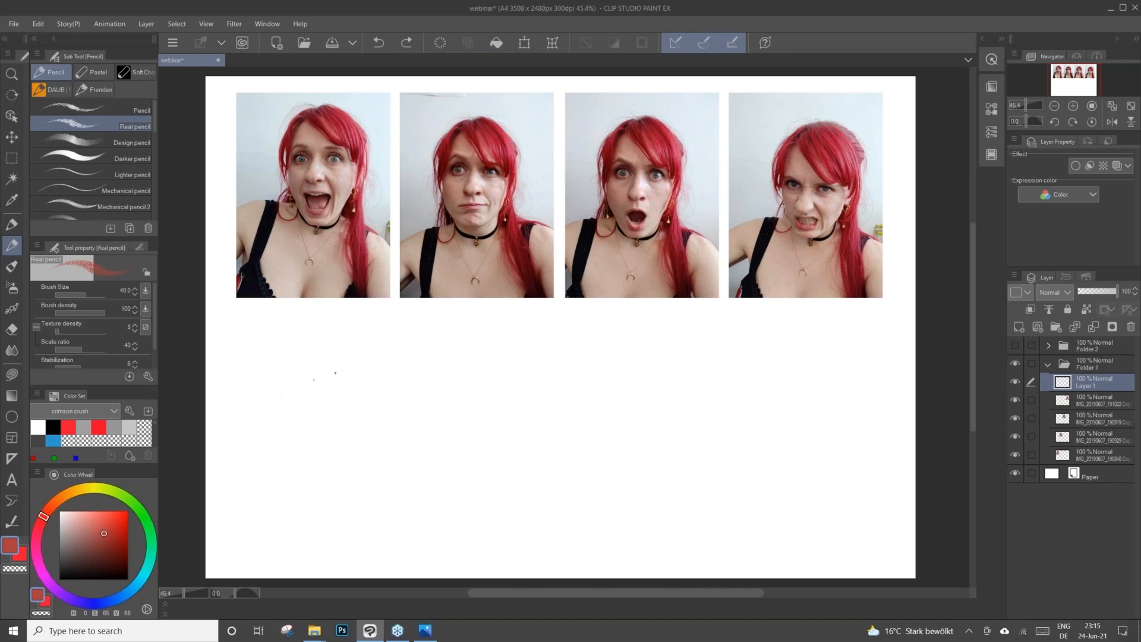
# Sketch a large oval head below the first photo, with a curved eye line and a vertical centre line.
pyautogui.moveTo(321, 390); pyautogui.dragTo(349, 395)
pyautogui.moveTo(285, 380)
pyautogui.mouseDown()
pyautogui.moveTo(272, 480)
pyautogui.moveTo(269, 395)
pyautogui.moveTo(263, 477)
pyautogui.moveTo(309, 471)
pyautogui.moveTo(331, 492)
pyautogui.mouseUp()
pyautogui.moveTo(315, 362)
pyautogui.mouseDown()
pyautogui.moveTo(366, 440)
pyautogui.moveTo(269, 389)
pyautogui.moveTo(285, 479)
pyautogui.moveTo(328, 500)
pyautogui.moveTo(339, 489)
pyautogui.moveTo(316, 361)
pyautogui.moveTo(272, 477)
pyautogui.mouseUp()
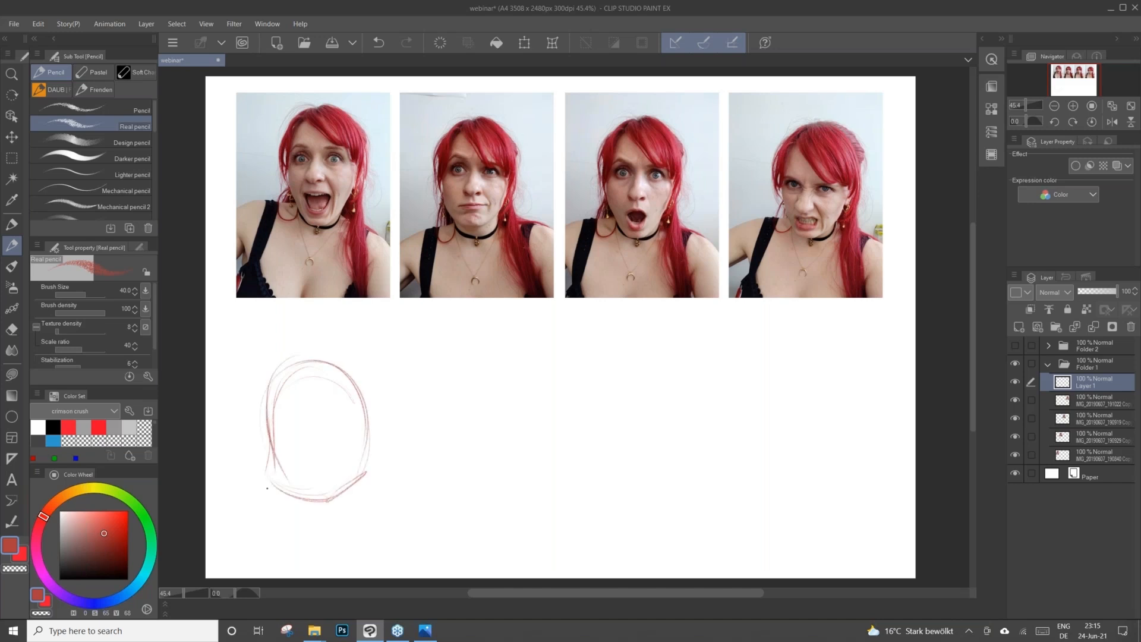
pyautogui.moveTo(270, 382)
pyautogui.mouseDown()
pyautogui.moveTo(349, 372)
pyautogui.moveTo(327, 354)
pyautogui.moveTo(367, 441)
pyautogui.mouseUp()
pyautogui.moveTo(273, 434); pyautogui.dragTo(362, 421)
pyautogui.moveTo(306, 355); pyautogui.dragTo(325, 524)
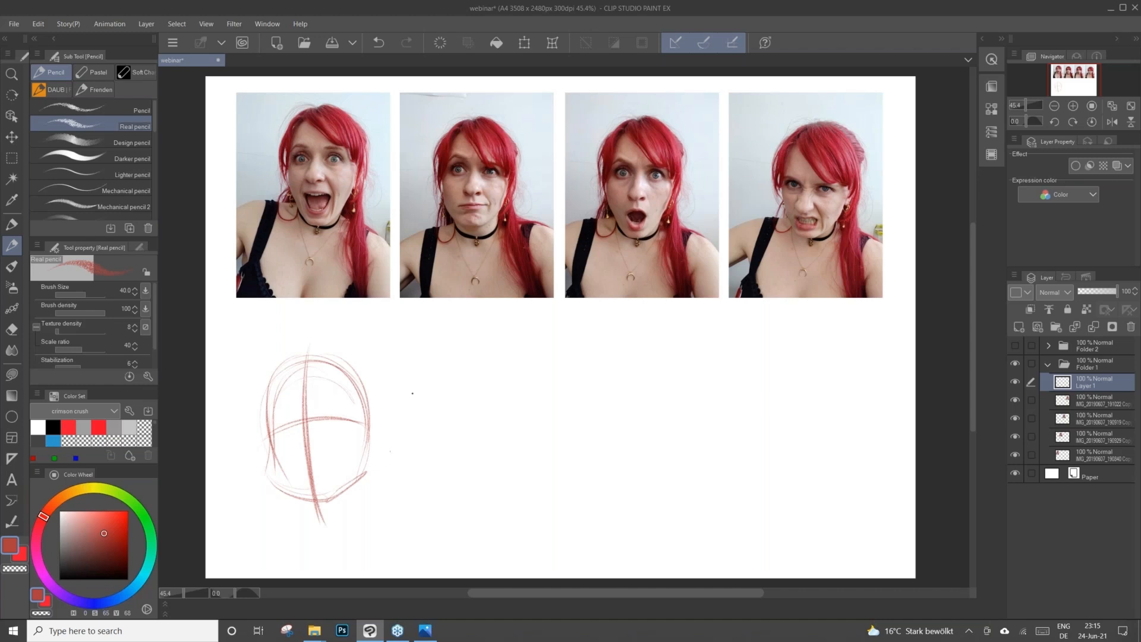
# Sketch a smaller head tilted upward at the upper right of the large head, with its eye and centre guidelines curving upward.
pyautogui.moveTo(373, 355)
pyautogui.mouseDown()
pyautogui.moveTo(442, 342)
pyautogui.moveTo(440, 390)
pyautogui.mouseUp()
pyautogui.moveTo(413, 315)
pyautogui.mouseDown()
pyautogui.moveTo(373, 377)
pyautogui.moveTo(386, 412)
pyautogui.moveTo(380, 397)
pyautogui.moveTo(413, 410)
pyautogui.mouseUp()
pyautogui.moveTo(445, 369); pyautogui.dragTo(426, 416)
pyautogui.moveTo(378, 361)
pyautogui.mouseDown()
pyautogui.moveTo(444, 350)
pyautogui.moveTo(410, 359)
pyautogui.moveTo(413, 419)
pyautogui.mouseUp()
pyautogui.moveTo(417, 326); pyautogui.dragTo(411, 393)
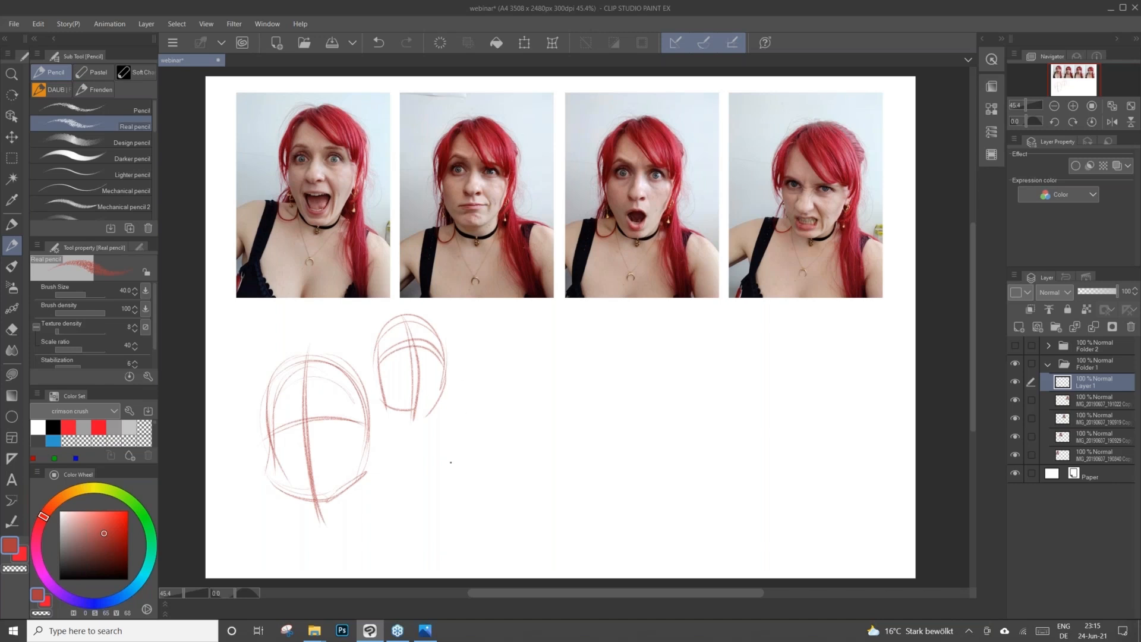
# Sketch a second small head tilted downward below the first small one, with its eye line curving down toward the chin.
pyautogui.moveTo(380, 493); pyautogui.dragTo(442, 508)
pyautogui.moveTo(386, 456); pyautogui.dragTo(377, 540)
pyautogui.moveTo(410, 450); pyautogui.dragTo(444, 520)
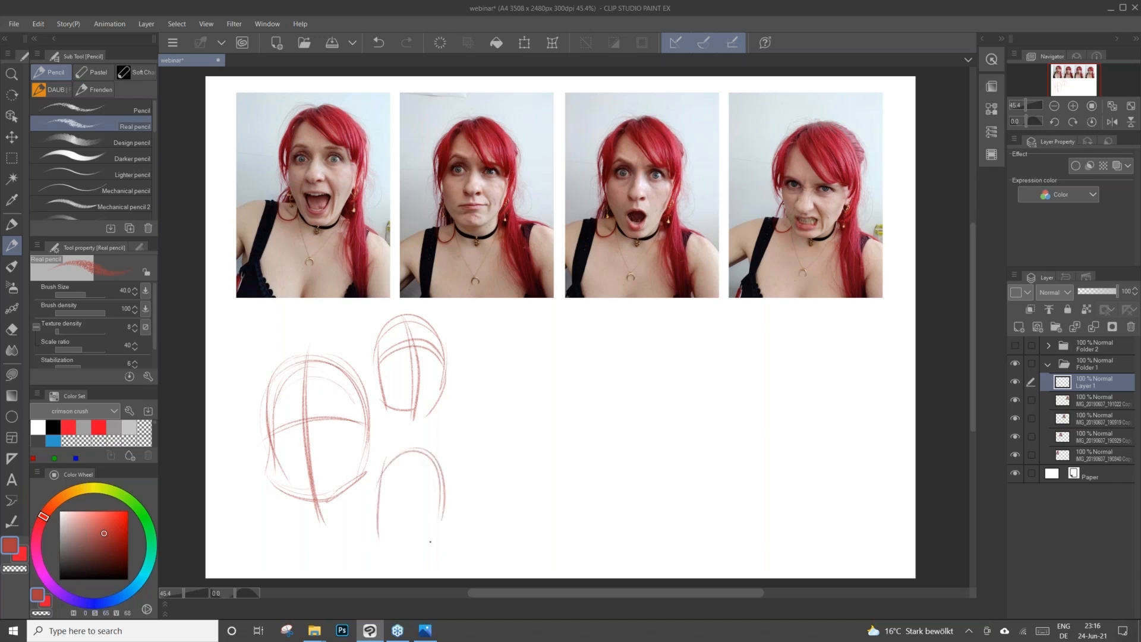
pyautogui.moveTo(415, 557)
pyautogui.mouseDown()
pyautogui.moveTo(382, 539)
pyautogui.moveTo(442, 530)
pyautogui.mouseUp()
pyautogui.moveTo(419, 471); pyautogui.dragTo(404, 561)
pyautogui.moveTo(385, 509); pyautogui.dragTo(442, 513)
pyautogui.moveTo(441, 479)
pyautogui.mouseDown()
pyautogui.moveTo(445, 516)
pyautogui.moveTo(432, 531)
pyautogui.mouseUp()
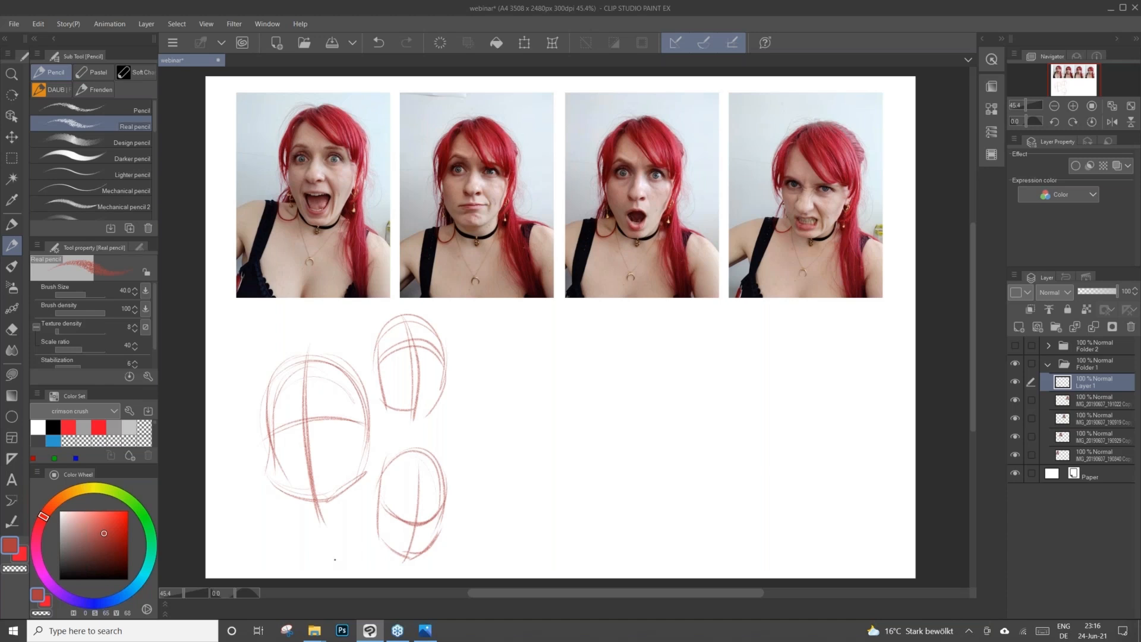
# Rough in the eye sockets, ears and nose on the large head.
pyautogui.moveTo(328, 411)
pyautogui.mouseDown()
pyautogui.moveTo(321, 430)
pyautogui.moveTo(325, 415)
pyautogui.moveTo(275, 425)
pyautogui.moveTo(283, 447)
pyautogui.moveTo(287, 413)
pyautogui.moveTo(321, 429)
pyautogui.moveTo(263, 470)
pyautogui.moveTo(312, 505)
pyautogui.moveTo(362, 470)
pyautogui.mouseUp()
pyautogui.moveTo(367, 430); pyautogui.dragTo(374, 460)
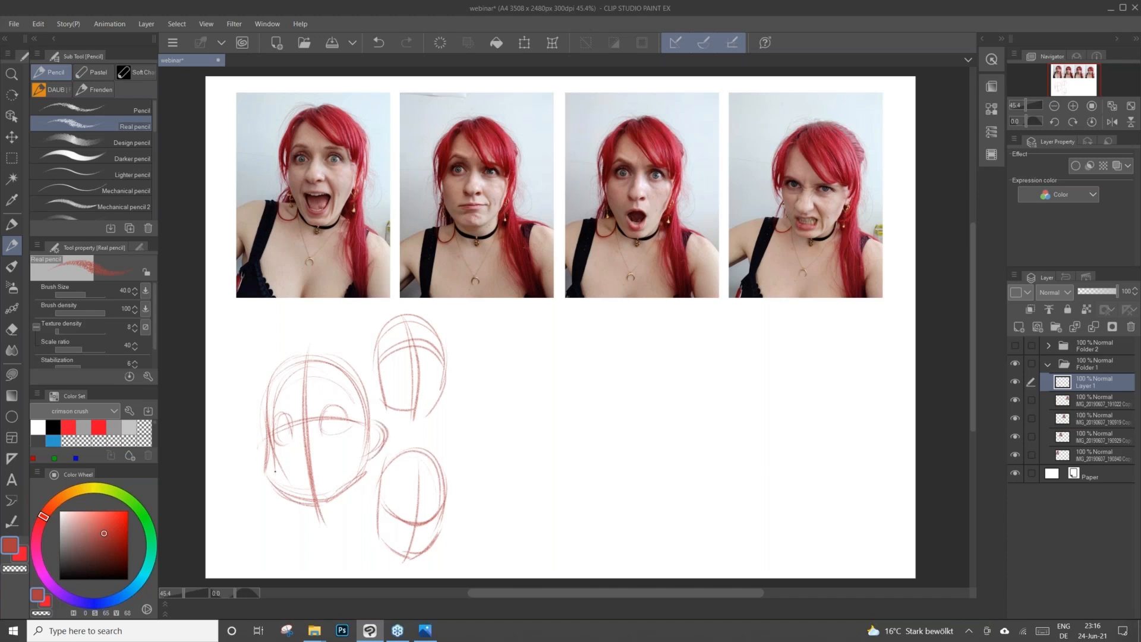
pyautogui.moveTo(300, 445)
pyautogui.mouseDown()
pyautogui.moveTo(316, 452)
pyautogui.moveTo(297, 454)
pyautogui.moveTo(314, 456)
pyautogui.mouseUp()
pyautogui.moveTo(288, 401); pyautogui.dragTo(314, 372)
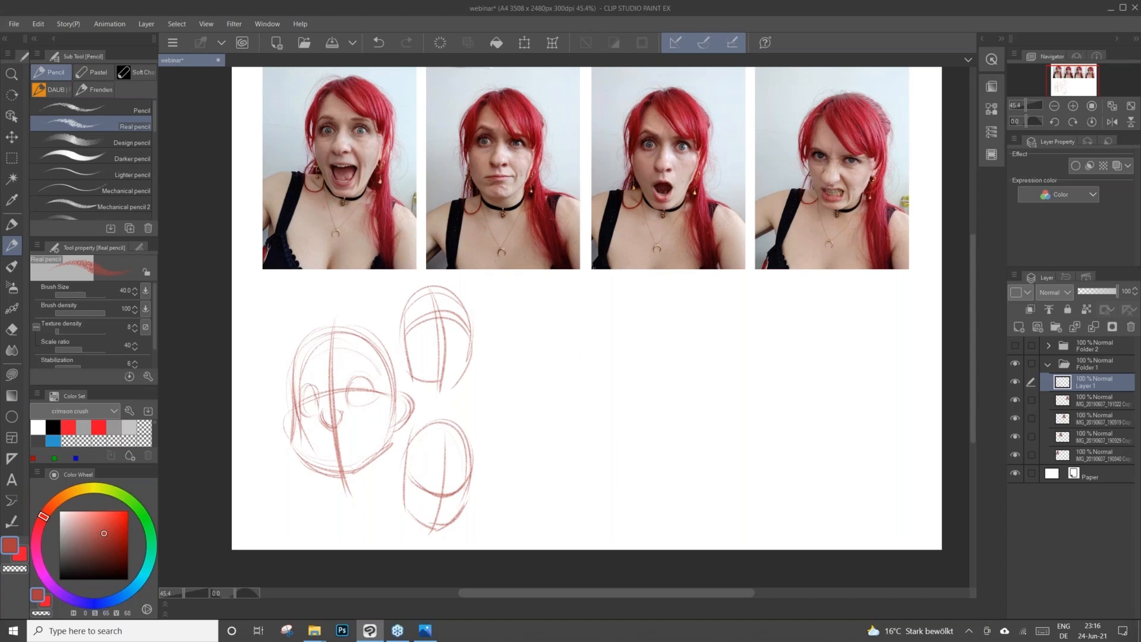
# Rough in the eye sockets and noses on both small heads, following their tilted guidelines.
pyautogui.moveTo(430, 319)
pyautogui.mouseDown()
pyautogui.moveTo(416, 330)
pyautogui.moveTo(463, 321)
pyautogui.moveTo(425, 314)
pyautogui.mouseUp()
pyautogui.moveTo(422, 485)
pyautogui.mouseDown()
pyautogui.moveTo(459, 483)
pyautogui.moveTo(456, 500)
pyautogui.moveTo(453, 482)
pyautogui.moveTo(428, 498)
pyautogui.moveTo(415, 492)
pyautogui.moveTo(437, 515)
pyautogui.mouseUp()
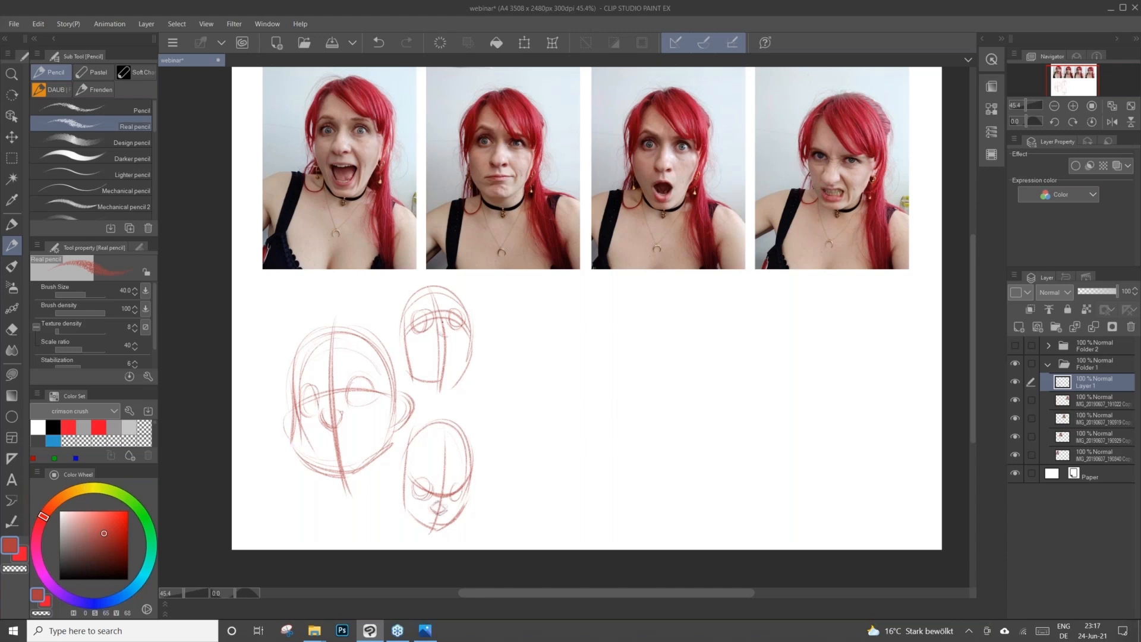
pyautogui.moveTo(444, 324); pyautogui.dragTo(448, 335)
# Lower the construction sketch layer's opacity to 54% and add a new layer above it.
pyautogui.moveTo(1117, 291); pyautogui.dragTo(1100, 295)
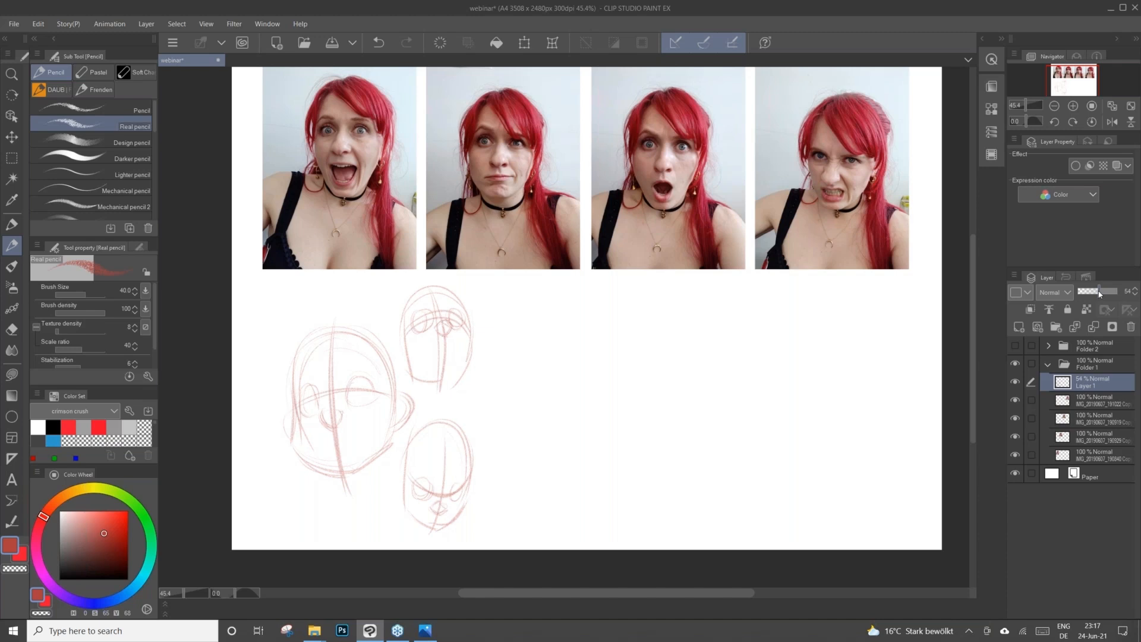
pyautogui.click(1019, 326)
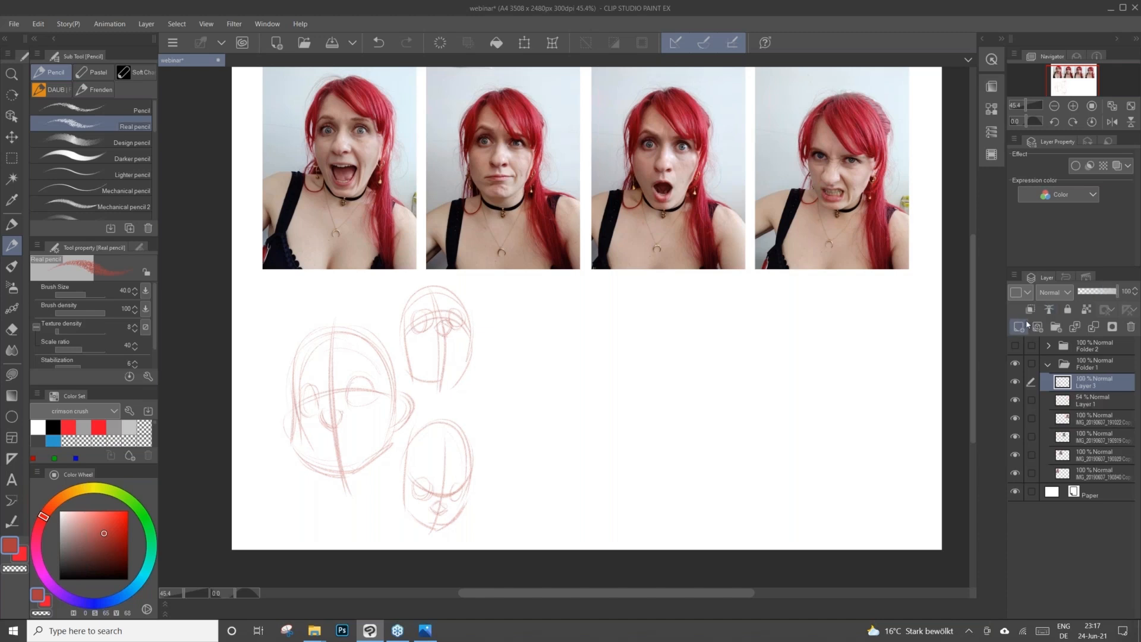
# Draw a wide open laughing mouth with teeth and tongue on the large face, and define its nose.
pyautogui.scroll(1, 408, 392)
pyautogui.moveTo(408, 392); pyautogui.dragTo(485, 403)
pyautogui.scroll(1, 554, 121)
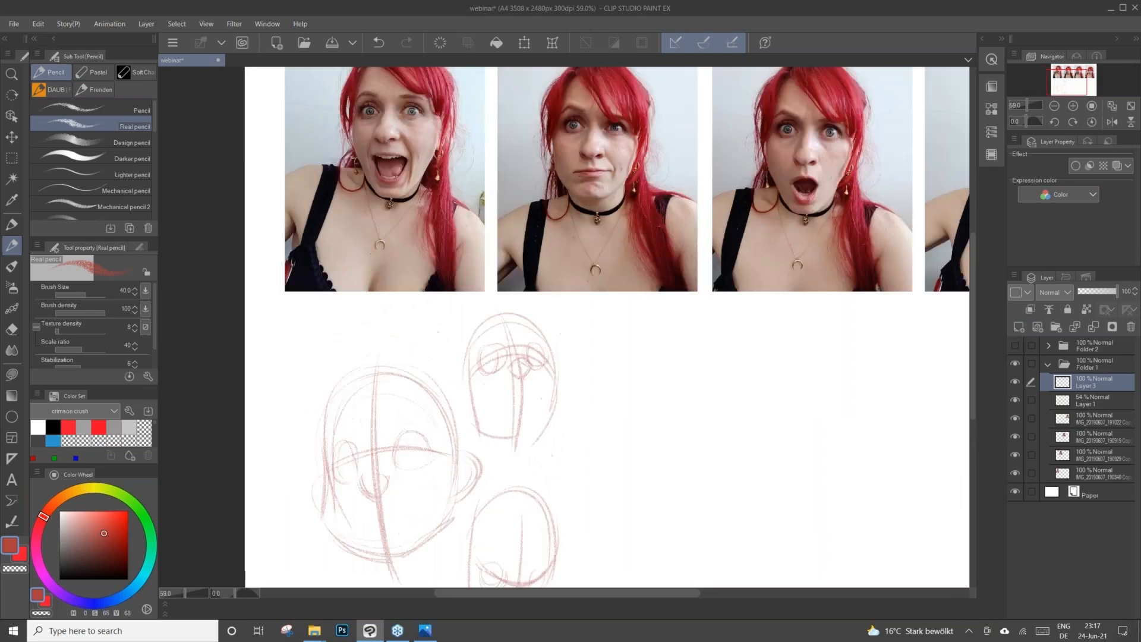
pyautogui.moveTo(363, 510)
pyautogui.mouseDown()
pyautogui.moveTo(382, 472)
pyautogui.moveTo(365, 476)
pyautogui.moveTo(432, 452)
pyautogui.moveTo(413, 509)
pyautogui.moveTo(391, 502)
pyautogui.moveTo(409, 514)
pyautogui.moveTo(443, 459)
pyautogui.moveTo(420, 506)
pyautogui.mouseUp()
pyautogui.moveTo(434, 449); pyautogui.dragTo(404, 515)
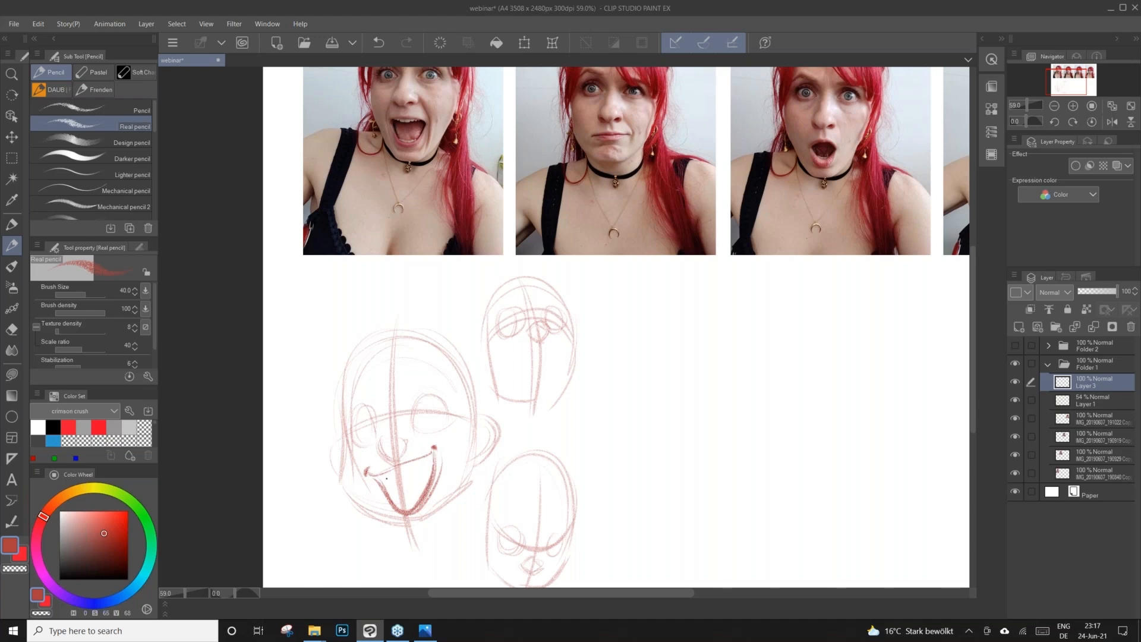
pyautogui.moveTo(396, 474)
pyautogui.mouseDown()
pyautogui.moveTo(433, 466)
pyautogui.moveTo(422, 482)
pyautogui.moveTo(387, 487)
pyautogui.mouseUp()
pyautogui.moveTo(383, 438)
pyautogui.mouseDown()
pyautogui.moveTo(392, 457)
pyautogui.moveTo(409, 443)
pyautogui.mouseUp()
pyautogui.moveTo(402, 437); pyautogui.dragTo(408, 449)
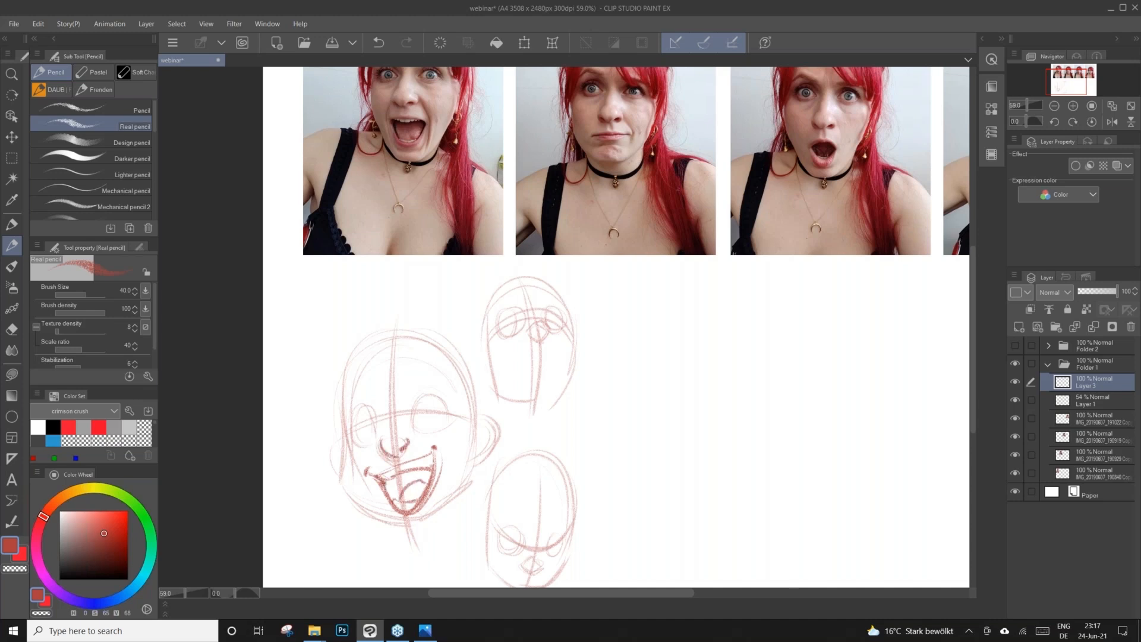
# Mark the raised cheeks with arrows on the first photo and draw the pushed-up lower eyelids on the large face.
pyautogui.moveTo(452, 380); pyautogui.dragTo(446, 423)
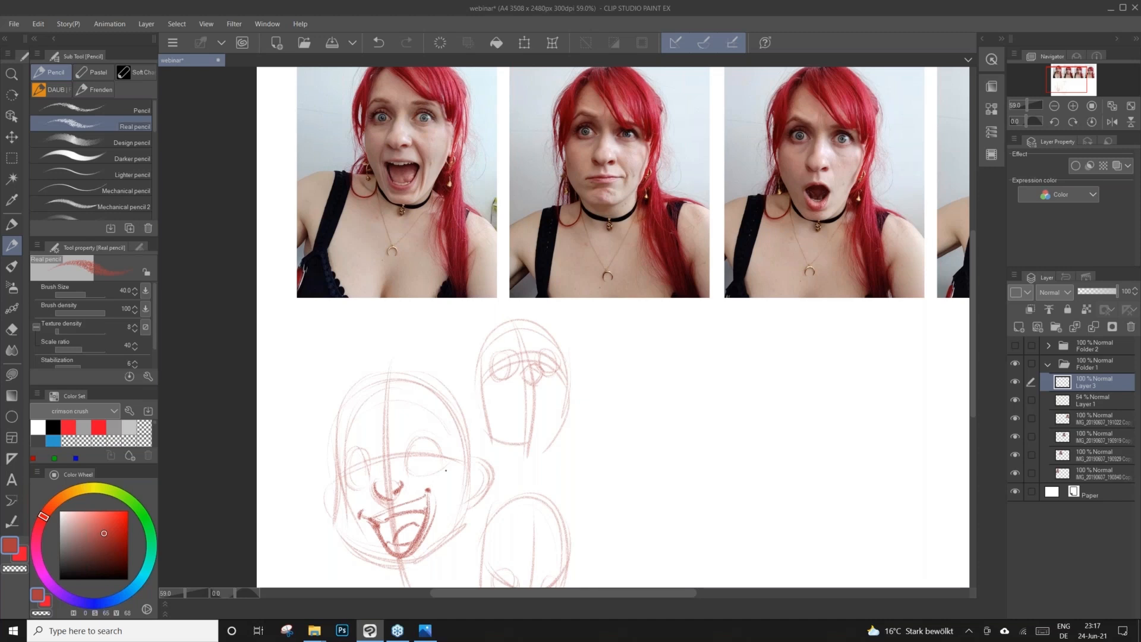
pyautogui.moveTo(422, 491); pyautogui.dragTo(434, 490)
pyautogui.moveTo(430, 154); pyautogui.dragTo(435, 132)
pyautogui.moveTo(440, 463)
pyautogui.mouseDown()
pyautogui.moveTo(411, 468)
pyautogui.moveTo(440, 464)
pyautogui.mouseUp()
pyautogui.moveTo(364, 486)
pyautogui.mouseDown()
pyautogui.moveTo(345, 483)
pyautogui.moveTo(446, 466)
pyautogui.mouseUp()
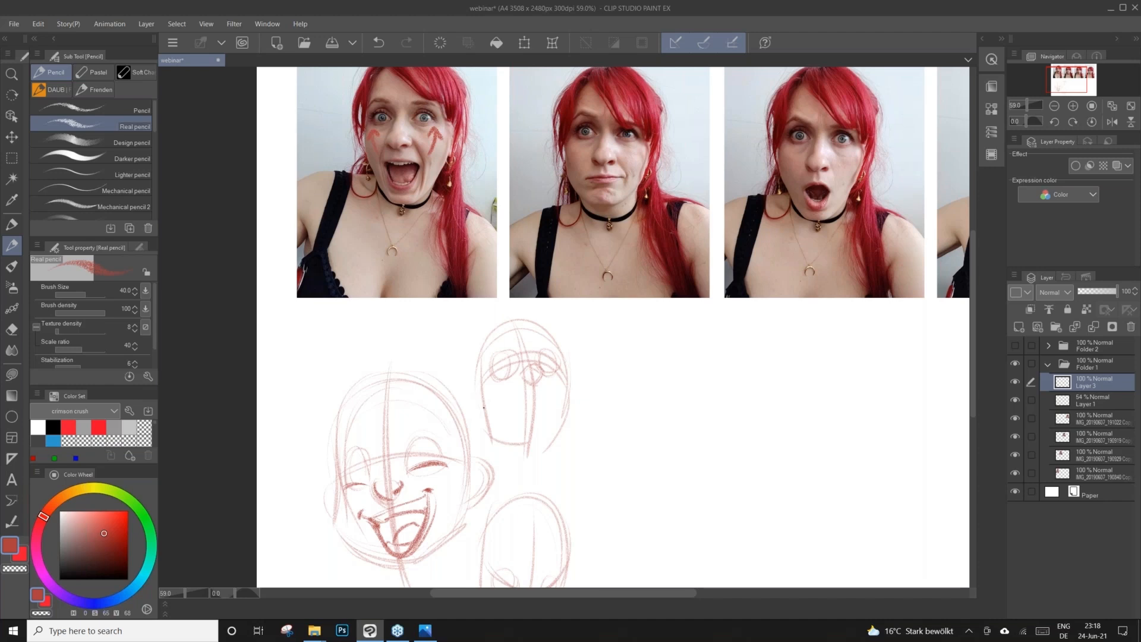
# Draw arched upper eyelids with lashes over both eyes of the large face and touch up the lower lid line.
pyautogui.moveTo(405, 461)
pyautogui.mouseDown()
pyautogui.moveTo(414, 440)
pyautogui.moveTo(446, 454)
pyautogui.moveTo(403, 460)
pyautogui.moveTo(432, 435)
pyautogui.moveTo(445, 455)
pyautogui.mouseUp()
pyautogui.moveTo(367, 469)
pyautogui.mouseDown()
pyautogui.moveTo(352, 453)
pyautogui.moveTo(341, 479)
pyautogui.moveTo(352, 453)
pyautogui.moveTo(339, 477)
pyautogui.moveTo(327, 473)
pyautogui.mouseUp()
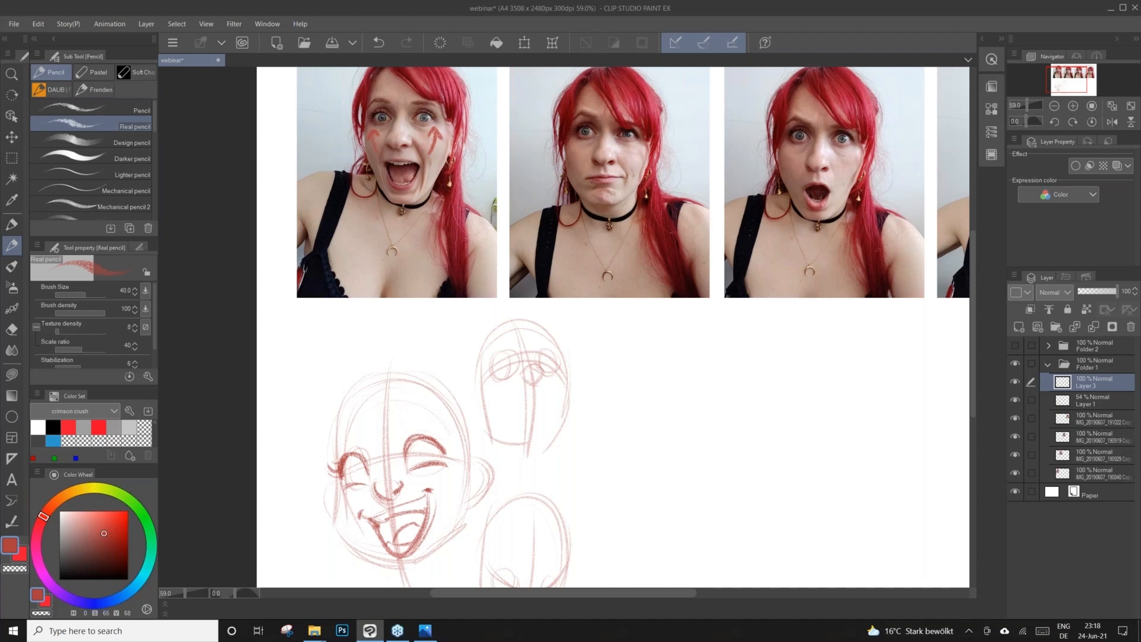
pyautogui.moveTo(436, 442)
pyautogui.mouseDown()
pyautogui.moveTo(431, 429)
pyautogui.moveTo(449, 442)
pyautogui.mouseUp()
pyautogui.moveTo(431, 438); pyautogui.dragTo(427, 428)
pyautogui.moveTo(371, 483); pyautogui.dragTo(351, 482)
# Try irises with pupils inside both eyes of the large face, cleaning up the strokes with the transparent colour.
pyautogui.moveTo(422, 449)
pyautogui.mouseDown()
pyautogui.moveTo(418, 464)
pyautogui.moveTo(438, 462)
pyautogui.mouseUp()
pyautogui.moveTo(350, 467)
pyautogui.mouseDown()
pyautogui.moveTo(360, 481)
pyautogui.moveTo(349, 480)
pyautogui.moveTo(362, 478)
pyautogui.mouseUp()
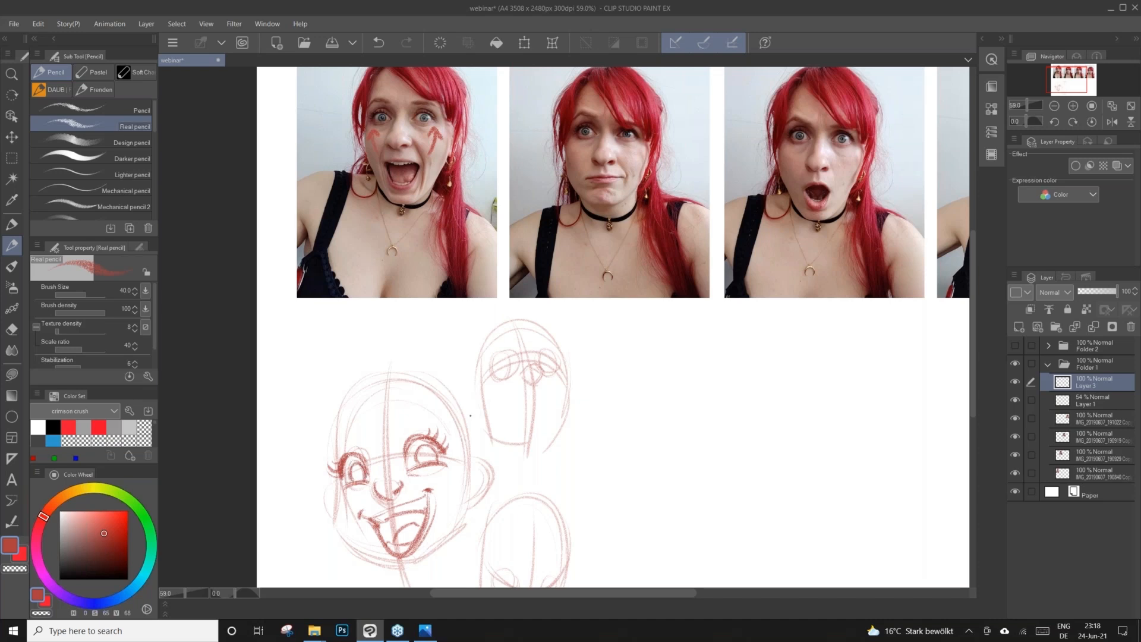
pyautogui.press('c')
pyautogui.moveTo(351, 476)
pyautogui.mouseDown()
pyautogui.moveTo(356, 461)
pyautogui.moveTo(353, 477)
pyautogui.mouseUp()
pyautogui.press('c')
pyautogui.moveTo(350, 464)
pyautogui.mouseDown()
pyautogui.moveTo(354, 480)
pyautogui.moveTo(363, 464)
pyautogui.mouseUp()
pyautogui.press('c')
pyautogui.press('c')
pyautogui.press('c')
pyautogui.moveTo(417, 447); pyautogui.dragTo(419, 464)
pyautogui.press('c')
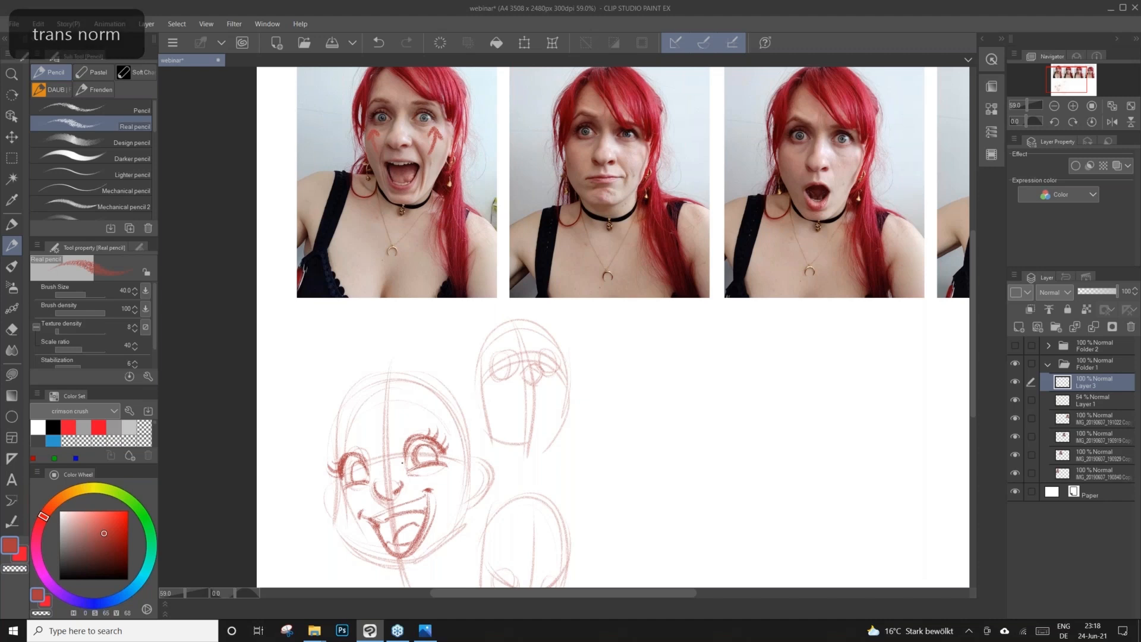
pyautogui.moveTo(362, 456); pyautogui.dragTo(367, 474)
pyautogui.press('c')
pyautogui.press('c')
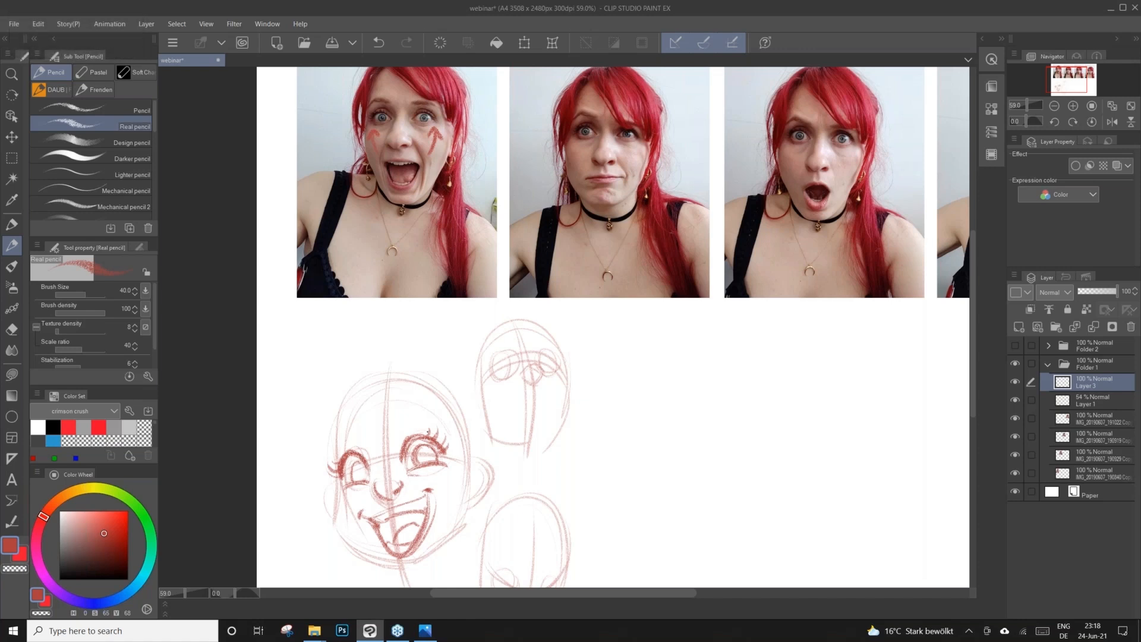
# Erase the irises from both eyes of the large face with the transparent colour.
pyautogui.press('c')
pyautogui.moveTo(353, 459); pyautogui.dragTo(356, 472)
pyautogui.moveTo(417, 449); pyautogui.dragTo(431, 449)
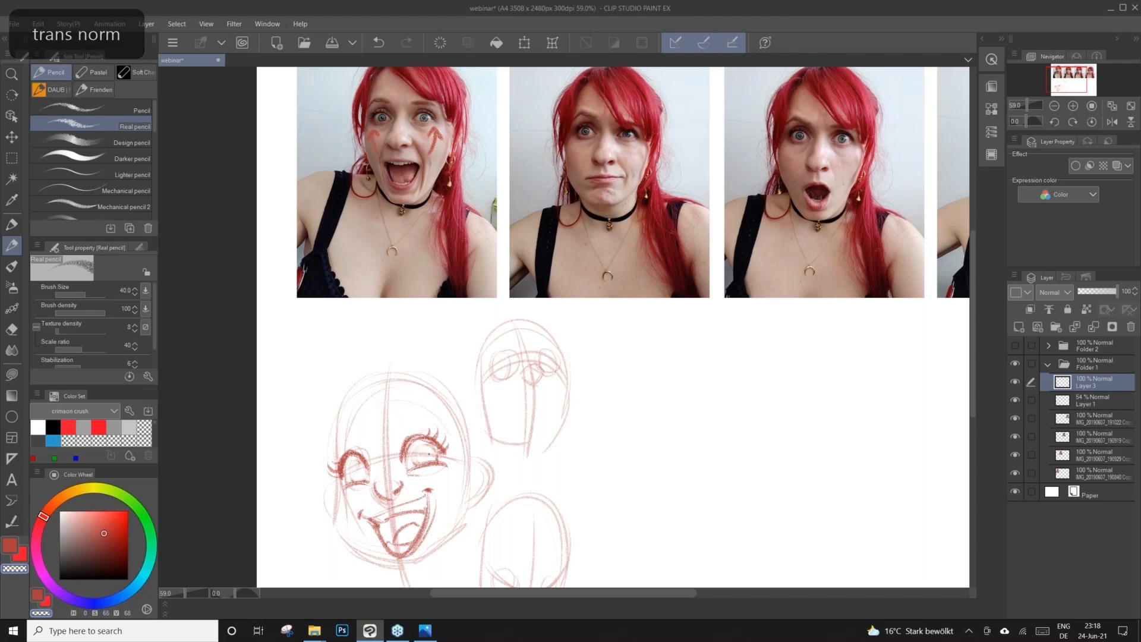
# Draw round irises with pupils in both eyes of the large face and restore the lower eyelid line.
pyautogui.press('c')
pyautogui.moveTo(345, 476)
pyautogui.mouseDown()
pyautogui.moveTo(360, 457)
pyautogui.moveTo(422, 452)
pyautogui.moveTo(425, 440)
pyautogui.moveTo(409, 456)
pyautogui.moveTo(353, 467)
pyautogui.moveTo(419, 463)
pyautogui.mouseUp()
pyautogui.press('c')
pyautogui.press('c')
pyautogui.moveTo(350, 485); pyautogui.dragTo(365, 481)
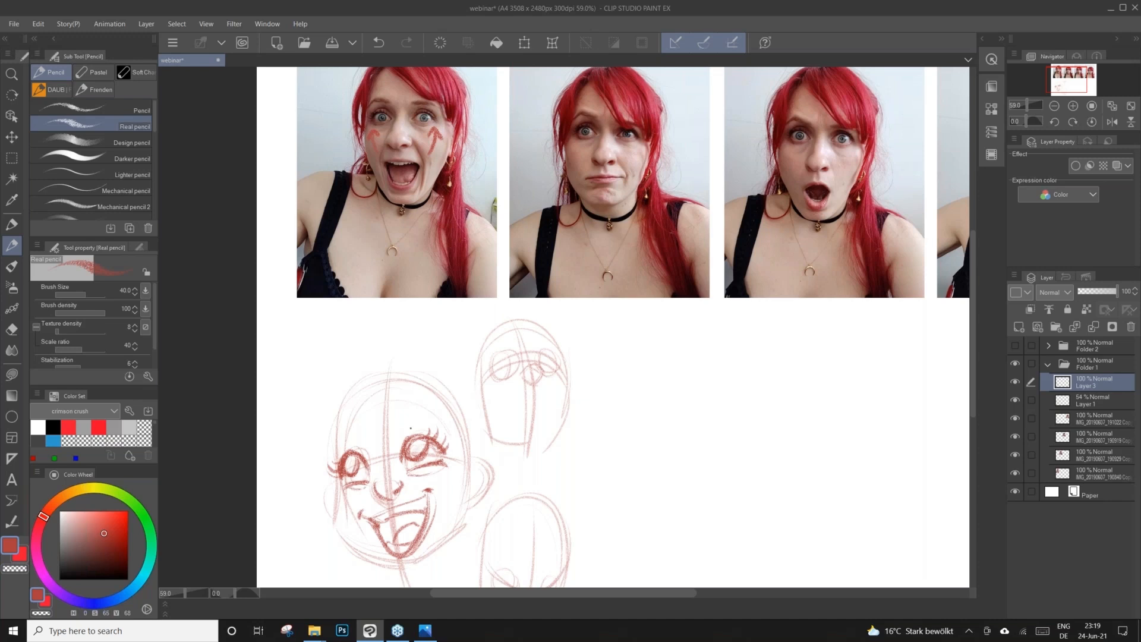
# Draw raised, arched eyebrows above both eyes of the large face.
pyautogui.moveTo(411, 428)
pyautogui.mouseDown()
pyautogui.moveTo(388, 385)
pyautogui.moveTo(393, 430)
pyautogui.mouseUp()
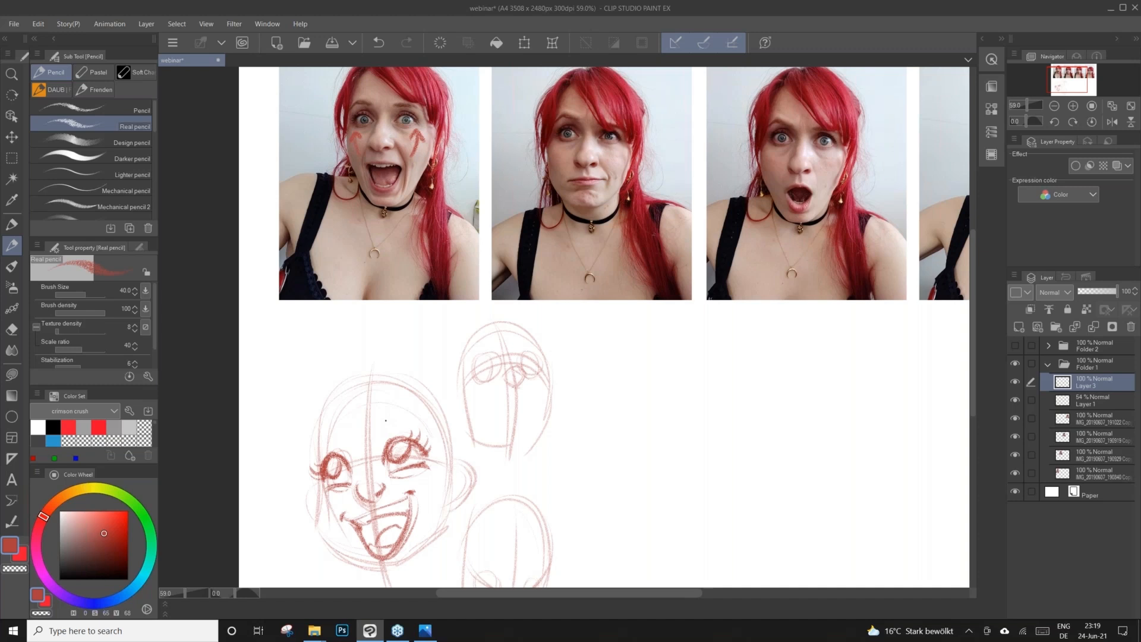
pyautogui.moveTo(381, 433)
pyautogui.mouseDown()
pyautogui.moveTo(404, 415)
pyautogui.moveTo(418, 424)
pyautogui.mouseUp()
pyautogui.moveTo(317, 443)
pyautogui.mouseDown()
pyautogui.moveTo(410, 415)
pyautogui.moveTo(427, 426)
pyautogui.mouseUp()
# Outline the cheeks, jaw and chin of the large face with bold strokes and define its ear.
pyautogui.moveTo(418, 380); pyautogui.dragTo(410, 317)
pyautogui.moveTo(301, 396)
pyautogui.mouseDown()
pyautogui.moveTo(307, 463)
pyautogui.moveTo(345, 495)
pyautogui.moveTo(377, 509)
pyautogui.moveTo(437, 472)
pyautogui.mouseUp()
pyautogui.moveTo(378, 506); pyautogui.dragTo(445, 456)
pyautogui.moveTo(444, 411); pyautogui.dragTo(440, 460)
pyautogui.moveTo(308, 356)
pyautogui.mouseDown()
pyautogui.moveTo(299, 426)
pyautogui.moveTo(298, 394)
pyautogui.mouseUp()
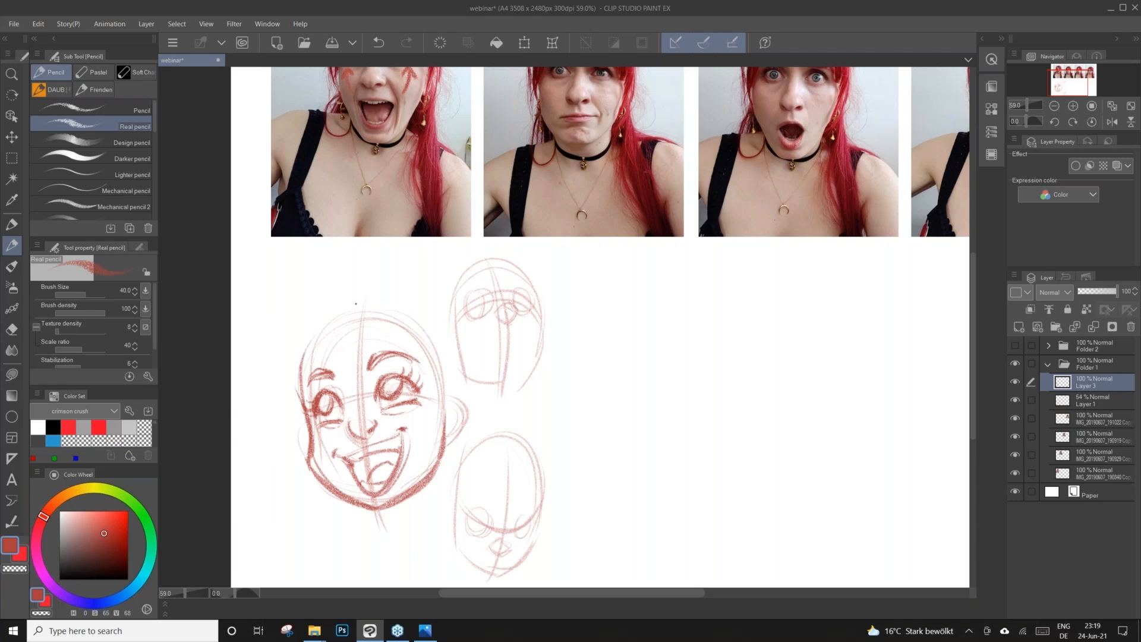
pyautogui.moveTo(451, 397)
pyautogui.mouseDown()
pyautogui.moveTo(466, 405)
pyautogui.moveTo(448, 438)
pyautogui.mouseUp()
pyautogui.moveTo(306, 429); pyautogui.dragTo(301, 447)
# Sketch the large head's hair with a swept fringe, a curved crown and a long strand falling beside the face.
pyautogui.moveTo(339, 294)
pyautogui.mouseDown()
pyautogui.moveTo(325, 433)
pyautogui.moveTo(359, 459)
pyautogui.mouseUp()
pyautogui.moveTo(310, 385)
pyautogui.mouseDown()
pyautogui.moveTo(337, 452)
pyautogui.moveTo(375, 463)
pyautogui.moveTo(415, 435)
pyautogui.moveTo(444, 445)
pyautogui.mouseUp()
pyautogui.moveTo(289, 392)
pyautogui.mouseDown()
pyautogui.moveTo(359, 363)
pyautogui.moveTo(409, 368)
pyautogui.mouseUp()
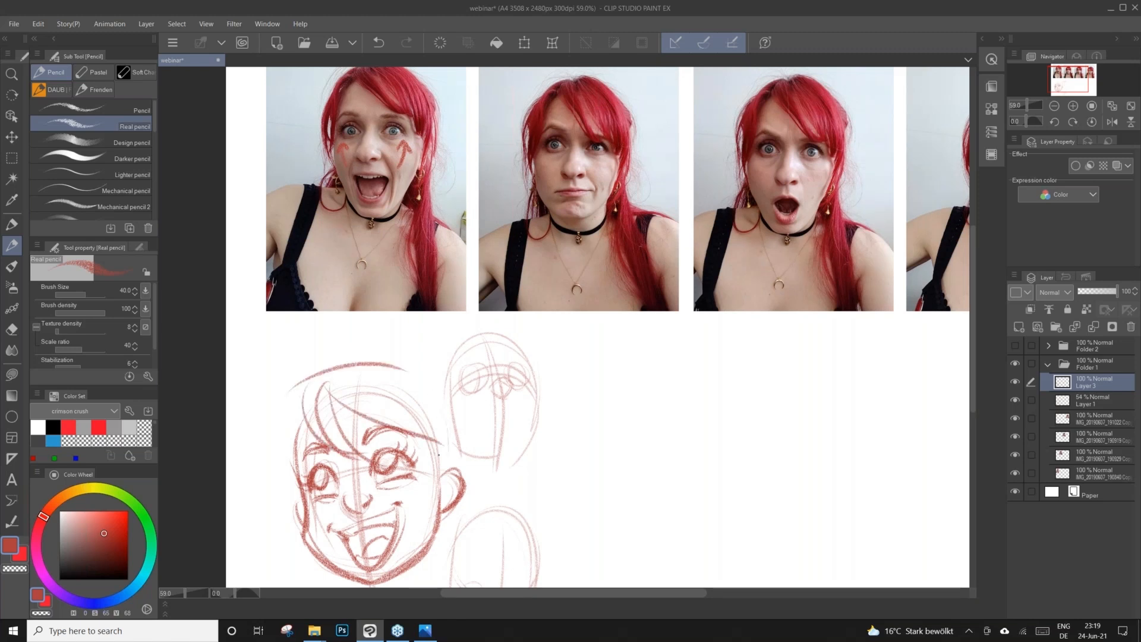
pyautogui.hotkey('ctrl', '-')
pyautogui.moveTo(416, 410); pyautogui.dragTo(409, 369)
pyautogui.moveTo(334, 338); pyautogui.dragTo(414, 324)
pyautogui.moveTo(324, 363); pyautogui.dragTo(304, 485)
pyautogui.moveTo(306, 426)
pyautogui.mouseDown()
pyautogui.moveTo(325, 530)
pyautogui.moveTo(294, 483)
pyautogui.mouseUp()
# Draw a wide open laughing mouth and squinting, closed eyes on the upper small face.
pyautogui.moveTo(506, 304); pyautogui.dragTo(501, 354)
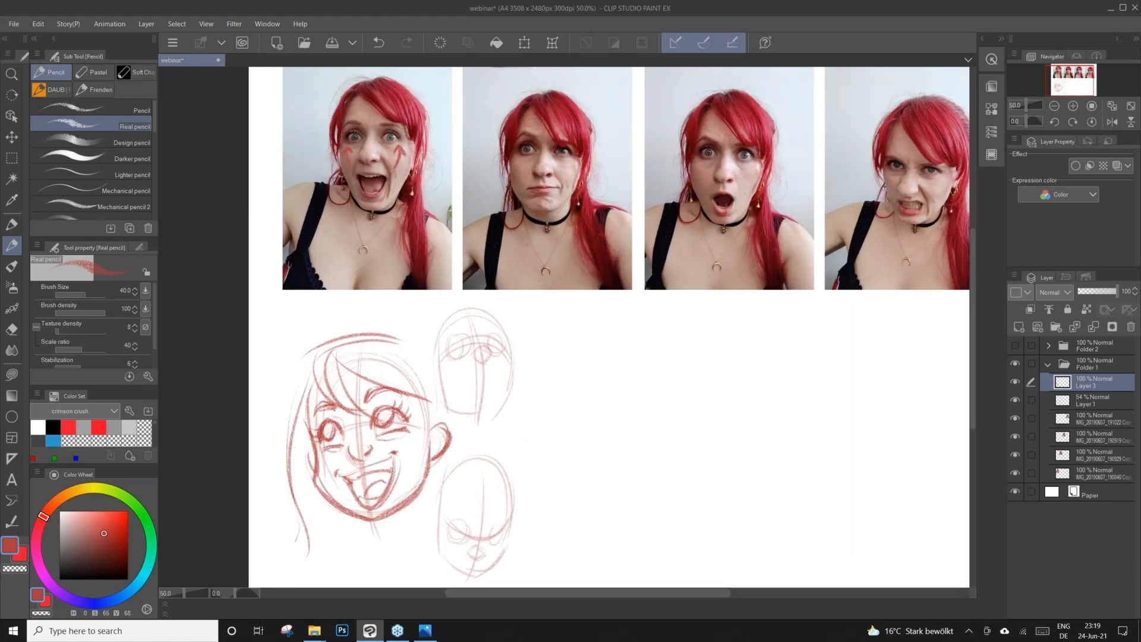
pyautogui.scroll(3, 501, 354)
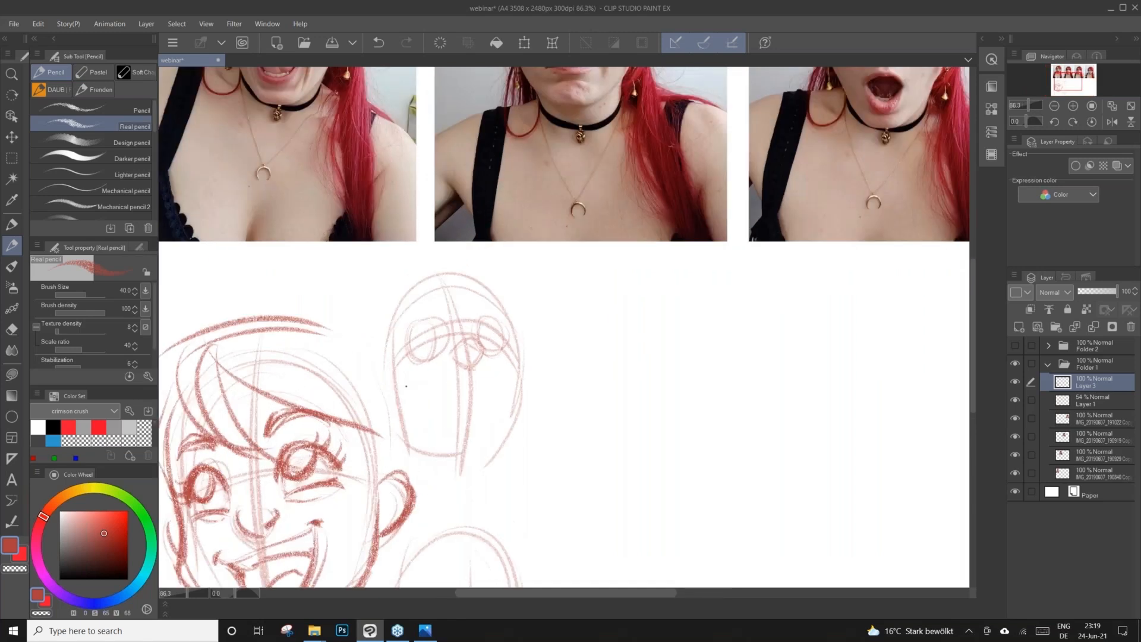
pyautogui.scroll(-2, 544, 340)
pyautogui.moveTo(539, 340); pyautogui.dragTo(623, 382)
pyautogui.scroll(-1, 618, 382)
pyautogui.moveTo(601, 343); pyautogui.dragTo(570, 294)
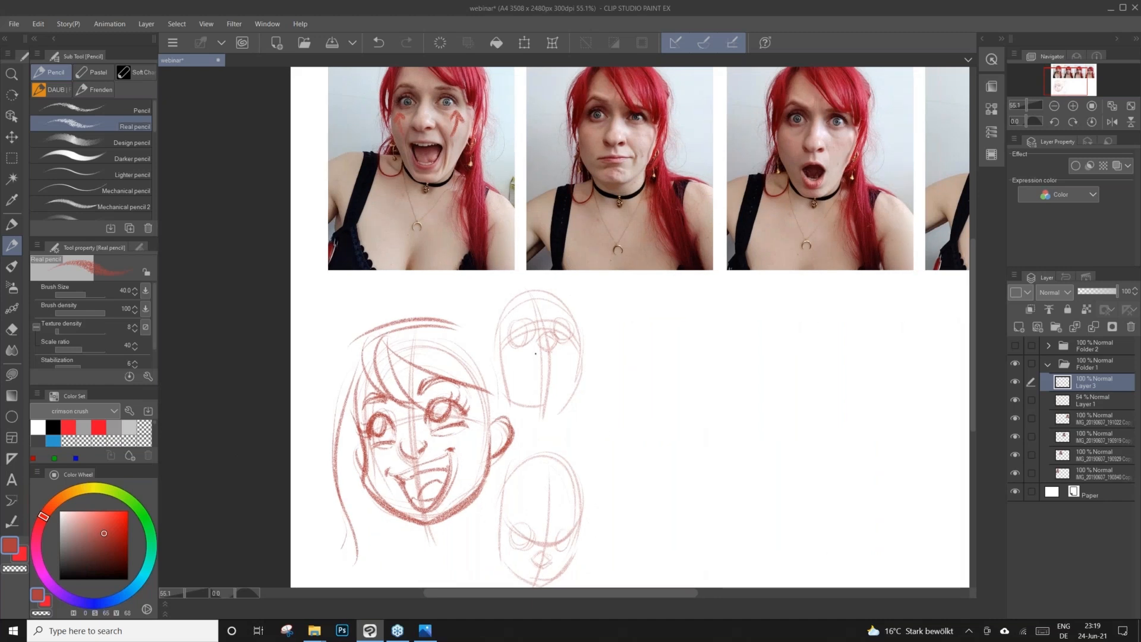
pyautogui.moveTo(521, 351)
pyautogui.mouseDown()
pyautogui.moveTo(515, 360)
pyautogui.moveTo(571, 353)
pyautogui.moveTo(530, 395)
pyautogui.moveTo(569, 354)
pyautogui.moveTo(553, 387)
pyautogui.moveTo(548, 365)
pyautogui.moveTo(559, 359)
pyautogui.moveTo(547, 383)
pyautogui.mouseUp()
pyautogui.moveTo(510, 338); pyautogui.dragTo(532, 332)
pyautogui.moveTo(532, 332)
pyautogui.mouseDown()
pyautogui.moveTo(511, 336)
pyautogui.moveTo(567, 334)
pyautogui.mouseUp()
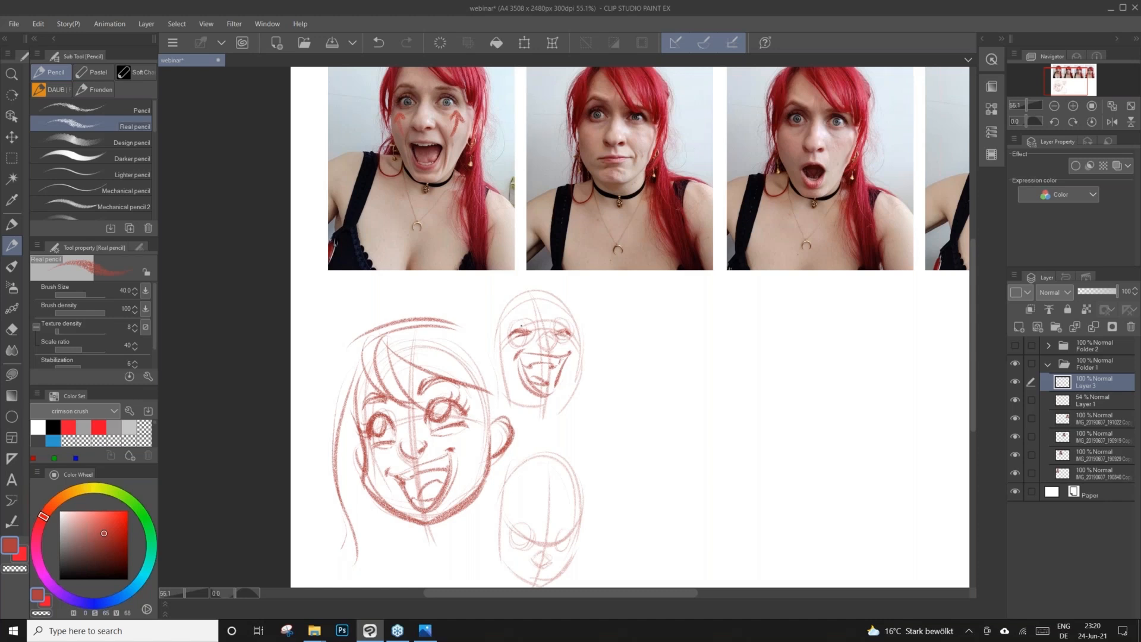
# Outline the upper small head with its ear, and sketch its crown and side-swept fringe.
pyautogui.moveTo(548, 336)
pyautogui.mouseDown()
pyautogui.moveTo(555, 348)
pyautogui.moveTo(521, 310)
pyautogui.moveTo(564, 316)
pyautogui.moveTo(584, 356)
pyautogui.moveTo(562, 405)
pyautogui.moveTo(534, 409)
pyautogui.moveTo(550, 410)
pyautogui.mouseUp()
pyautogui.moveTo(493, 337); pyautogui.dragTo(498, 382)
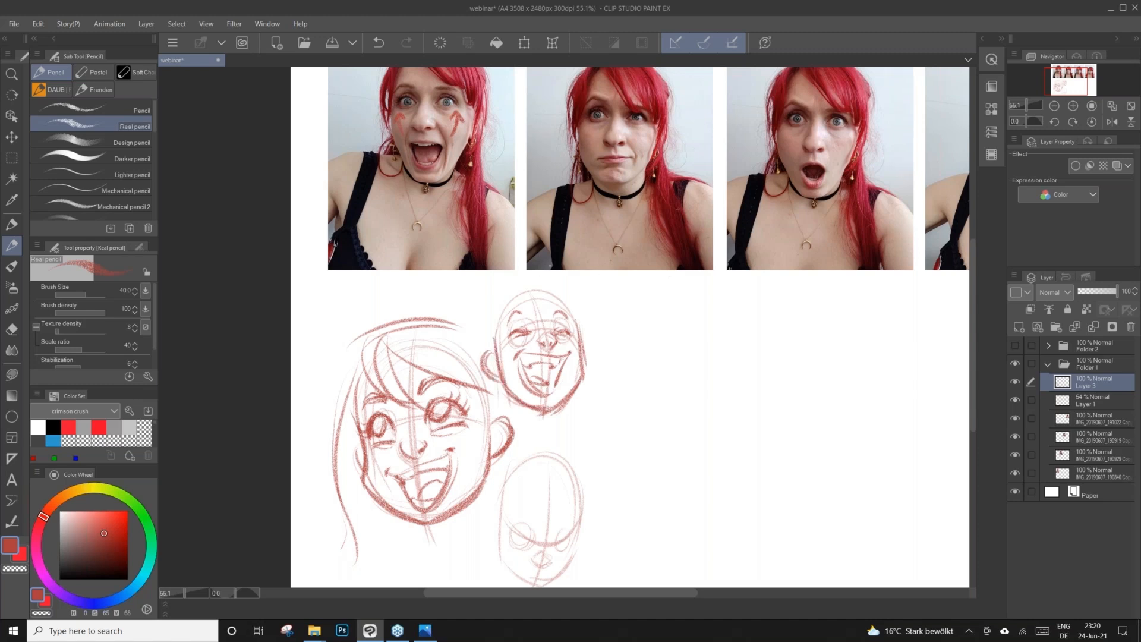
pyautogui.moveTo(558, 277); pyautogui.dragTo(590, 312)
pyautogui.moveTo(545, 273); pyautogui.dragTo(595, 313)
pyautogui.moveTo(548, 274)
pyautogui.mouseDown()
pyautogui.moveTo(493, 313)
pyautogui.moveTo(574, 321)
pyautogui.moveTo(581, 309)
pyautogui.mouseUp()
pyautogui.moveTo(538, 312); pyautogui.dragTo(576, 283)
pyautogui.moveTo(593, 322); pyautogui.dragTo(593, 343)
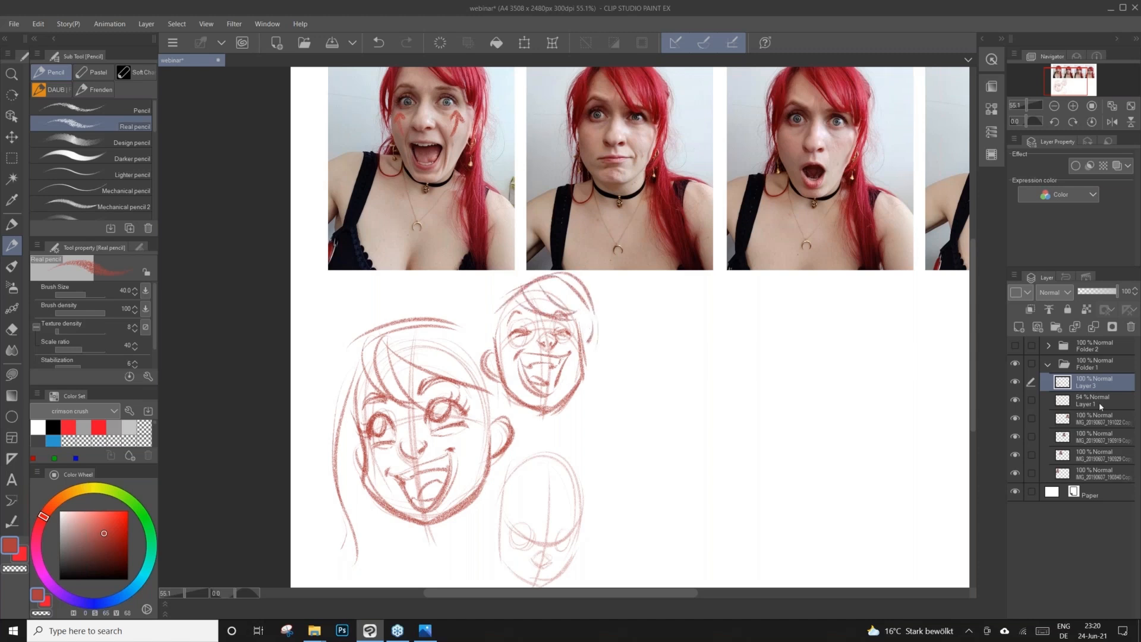
# Reduce the opacity of Layer 1 to 27% and make Layer 3 active again.
pyautogui.click(1100, 406)
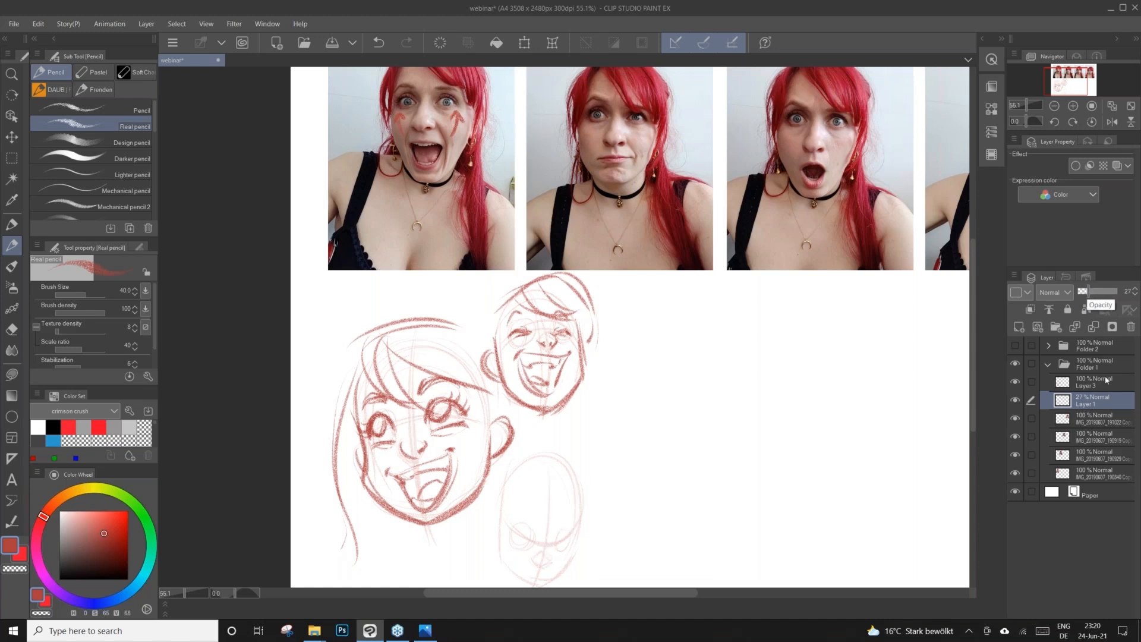
pyautogui.click(1111, 386)
# Add the hair falling along both sides of the upper small head.
pyautogui.moveTo(515, 291)
pyautogui.mouseDown()
pyautogui.moveTo(492, 308)
pyautogui.moveTo(479, 370)
pyautogui.mouseUp()
pyautogui.moveTo(591, 338)
pyautogui.mouseDown()
pyautogui.moveTo(612, 389)
pyautogui.moveTo(595, 397)
pyautogui.moveTo(599, 432)
pyautogui.moveTo(604, 354)
pyautogui.mouseUp()
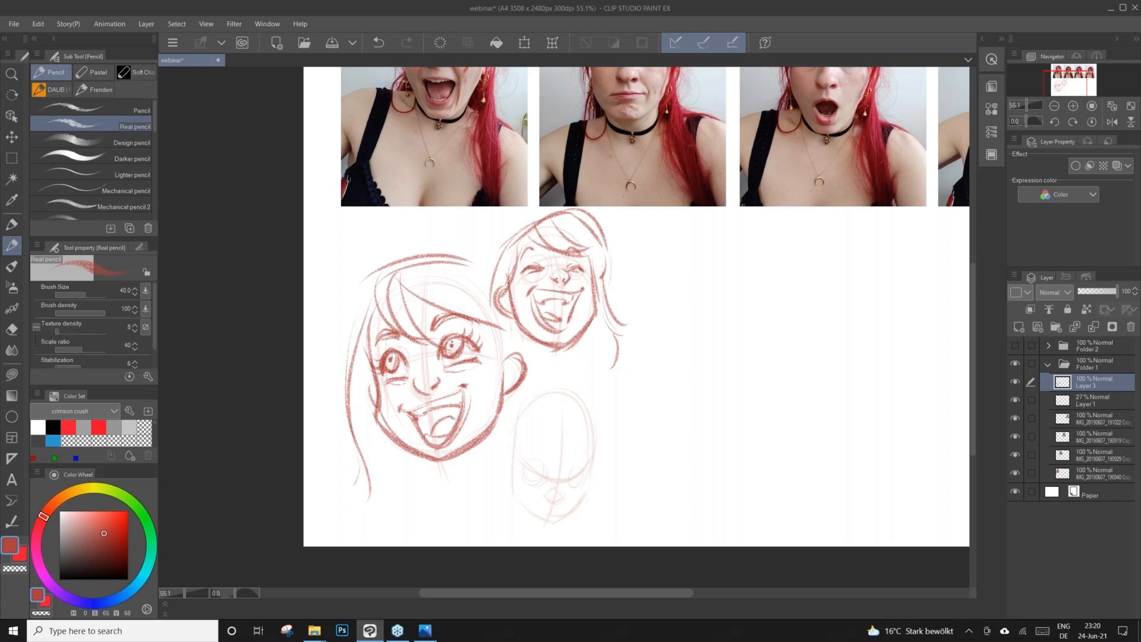
# Sketch an egg-shaped head outline with a pointed chin in the blank area beside the existing heads.
pyautogui.scroll(-1, 692, 332)
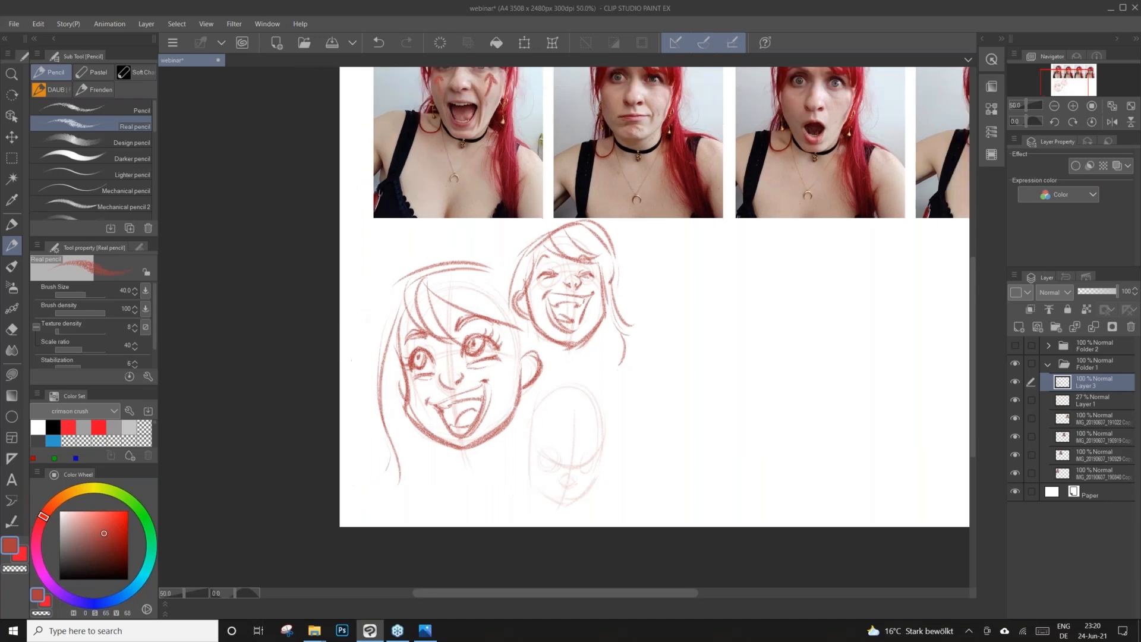
pyautogui.moveTo(692, 332); pyautogui.dragTo(640, 321)
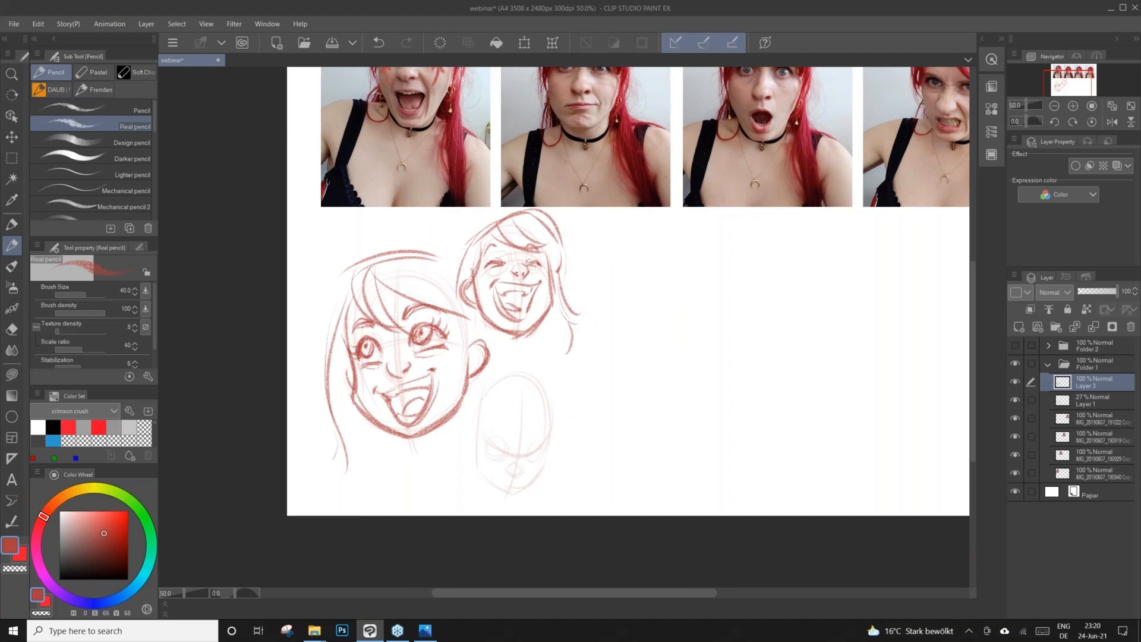
pyautogui.moveTo(595, 332)
pyautogui.mouseDown()
pyautogui.moveTo(568, 364)
pyautogui.moveTo(527, 317)
pyautogui.moveTo(528, 451)
pyautogui.mouseUp()
pyautogui.moveTo(554, 328)
pyautogui.mouseDown()
pyautogui.moveTo(592, 347)
pyautogui.moveTo(608, 380)
pyautogui.mouseUp()
pyautogui.moveTo(585, 332); pyautogui.dragTo(607, 442)
pyautogui.moveTo(529, 456); pyautogui.dragTo(572, 476)
pyautogui.moveTo(600, 456); pyautogui.dragTo(571, 480)
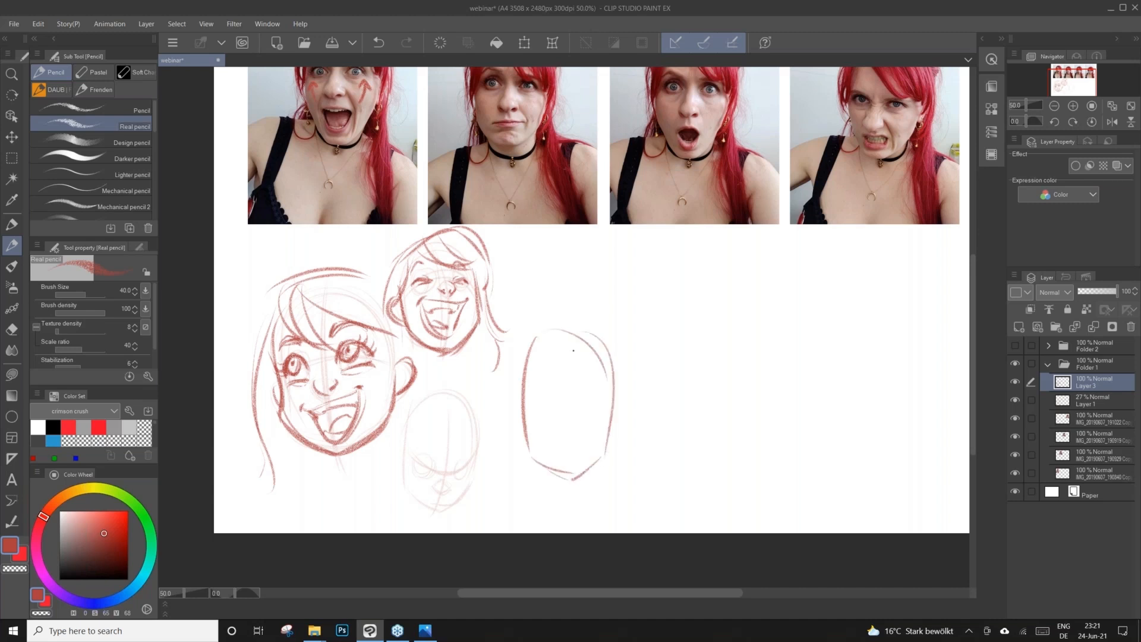
# Draw simple round eyes with raised lower lids, a small nose and a closed smile on the egg-shaped outline.
pyautogui.moveTo(534, 406); pyautogui.dragTo(556, 392)
pyautogui.moveTo(534, 421)
pyautogui.mouseDown()
pyautogui.moveTo(551, 427)
pyautogui.moveTo(551, 401)
pyautogui.moveTo(602, 393)
pyautogui.moveTo(595, 412)
pyautogui.moveTo(592, 400)
pyautogui.moveTo(555, 420)
pyautogui.moveTo(602, 417)
pyautogui.moveTo(590, 433)
pyautogui.mouseUp()
pyautogui.moveTo(588, 437)
pyautogui.mouseDown()
pyautogui.moveTo(550, 450)
pyautogui.moveTo(571, 466)
pyautogui.mouseUp()
pyautogui.moveTo(556, 422); pyautogui.dragTo(566, 429)
pyautogui.moveTo(569, 426)
pyautogui.mouseDown()
pyautogui.moveTo(577, 418)
pyautogui.moveTo(552, 392)
pyautogui.mouseUp()
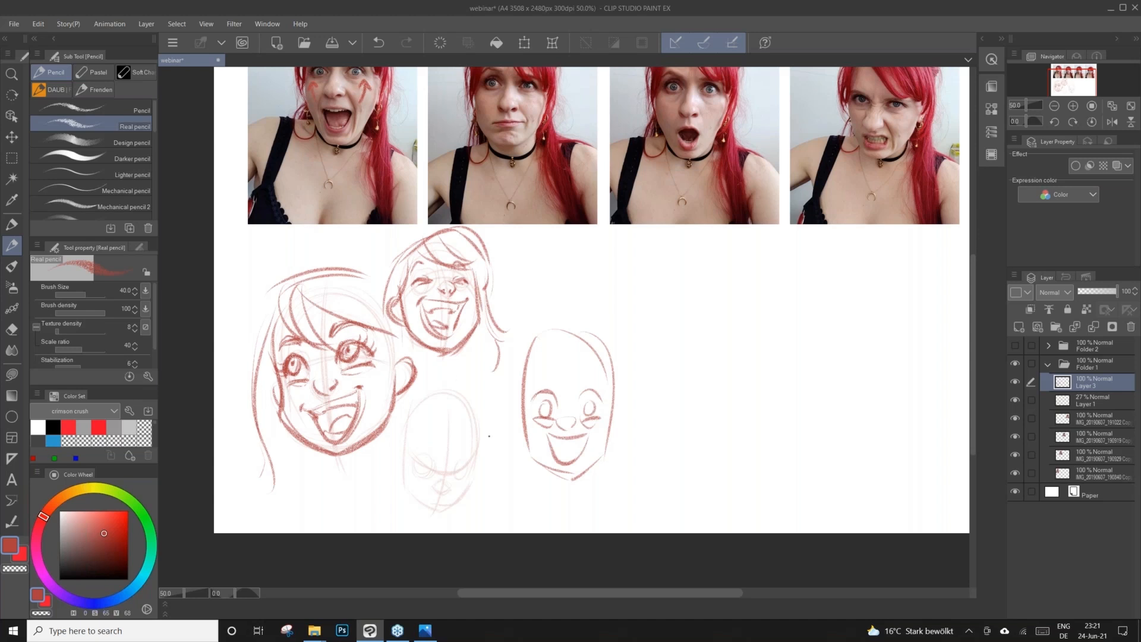
# Undo the whole smiling face drawn in the blank area, including its head outline.
pyautogui.click(380, 44)
pyautogui.click(380, 44)
pyautogui.click(380, 44)
pyautogui.click(381, 46)
pyautogui.click(381, 45)
pyautogui.click(382, 45)
pyautogui.click(382, 47)
pyautogui.click(382, 46)
pyautogui.click(383, 47)
pyautogui.click(384, 48)
pyautogui.click(382, 47)
pyautogui.click(383, 47)
pyautogui.click(382, 47)
pyautogui.click(382, 47)
# Draw the nose and the squinting, closed eyes on the lower small head.
pyautogui.moveTo(475, 416); pyautogui.dragTo(487, 341)
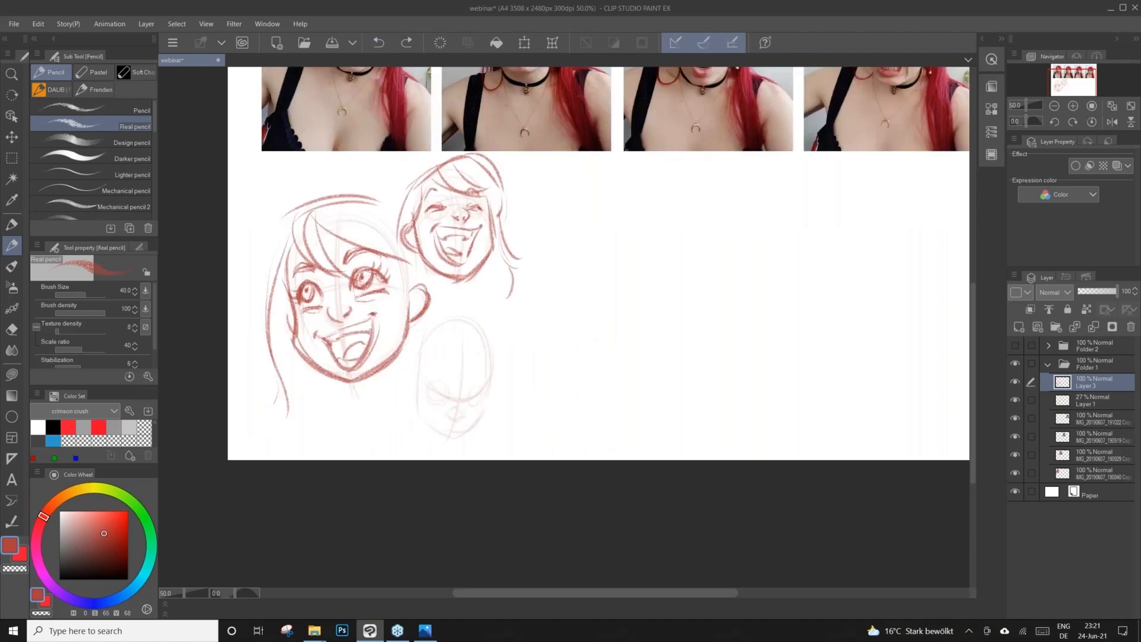
pyautogui.scroll(3, 524, 372)
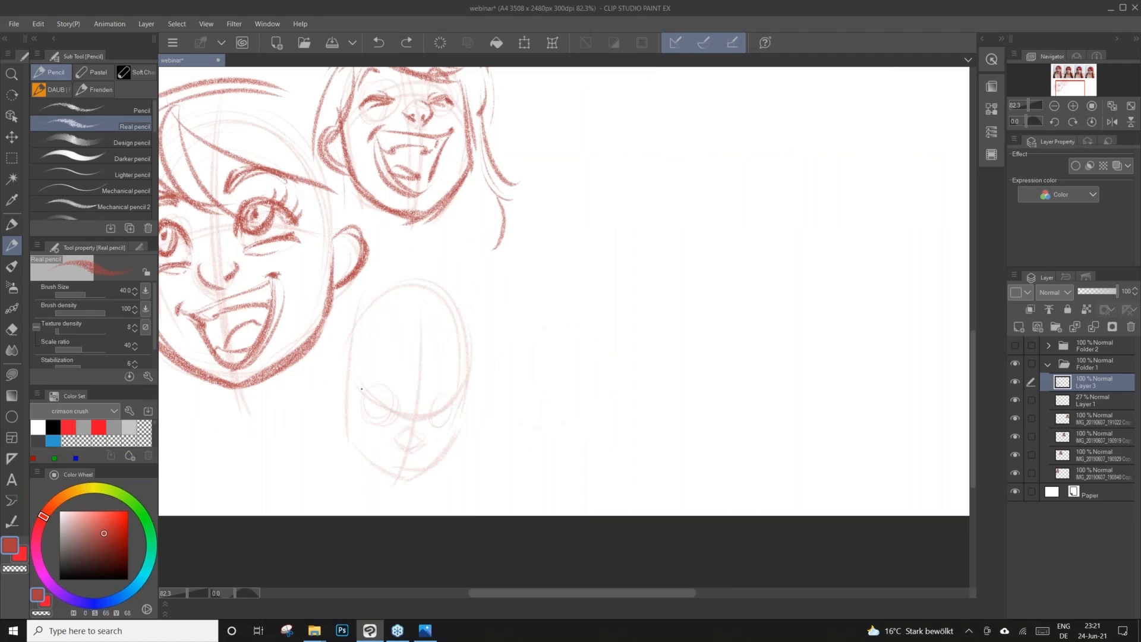
pyautogui.moveTo(395, 439)
pyautogui.mouseDown()
pyautogui.moveTo(422, 446)
pyautogui.moveTo(409, 453)
pyautogui.mouseUp()
pyautogui.moveTo(423, 412); pyautogui.dragTo(417, 433)
pyautogui.moveTo(366, 401)
pyautogui.mouseDown()
pyautogui.moveTo(393, 415)
pyautogui.moveTo(360, 400)
pyautogui.mouseUp()
pyautogui.moveTo(431, 416); pyautogui.dragTo(454, 407)
pyautogui.moveTo(376, 406)
pyautogui.mouseDown()
pyautogui.moveTo(396, 419)
pyautogui.moveTo(359, 405)
pyautogui.mouseUp()
# Draw the smile line under the lower small head's nose and outline its jaw and cheeks.
pyautogui.moveTo(452, 411)
pyautogui.mouseDown()
pyautogui.moveTo(463, 408)
pyautogui.moveTo(442, 421)
pyautogui.moveTo(453, 310)
pyautogui.mouseUp()
pyautogui.moveTo(384, 332)
pyautogui.mouseDown()
pyautogui.moveTo(460, 346)
pyautogui.moveTo(386, 350)
pyautogui.moveTo(444, 369)
pyautogui.mouseUp()
pyautogui.moveTo(363, 350); pyautogui.dragTo(419, 391)
pyautogui.moveTo(354, 296)
pyautogui.mouseDown()
pyautogui.moveTo(348, 345)
pyautogui.moveTo(409, 395)
pyautogui.moveTo(461, 367)
pyautogui.mouseUp()
pyautogui.moveTo(474, 297); pyautogui.dragTo(465, 361)
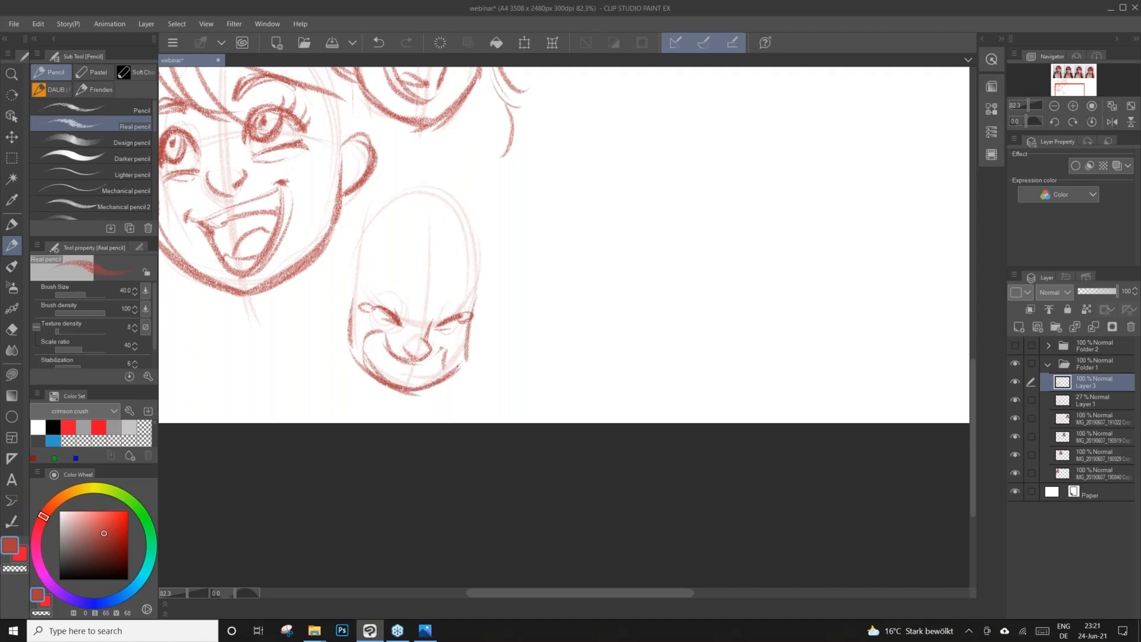
# Complete the lower small head's grinning mouth and add both ears and raised eyebrows.
pyautogui.moveTo(378, 342)
pyautogui.mouseDown()
pyautogui.moveTo(412, 368)
pyautogui.moveTo(434, 356)
pyautogui.moveTo(409, 379)
pyautogui.moveTo(430, 377)
pyautogui.mouseUp()
pyautogui.moveTo(345, 274); pyautogui.dragTo(350, 321)
pyautogui.moveTo(490, 295); pyautogui.dragTo(469, 336)
pyautogui.moveTo(375, 286); pyautogui.dragTo(471, 290)
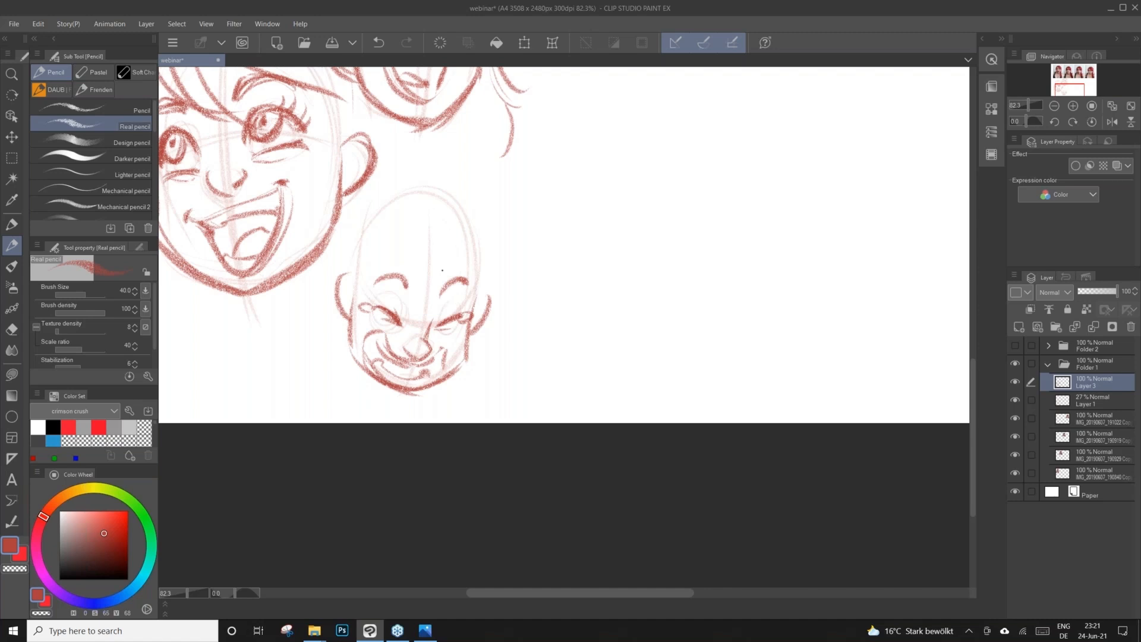
# Sketch the parted fringe, rounded crown and hair down both sides of the lower small head.
pyautogui.moveTo(406, 224); pyautogui.dragTo(450, 300)
pyautogui.moveTo(429, 246); pyautogui.dragTo(487, 305)
pyautogui.moveTo(416, 176)
pyautogui.mouseDown()
pyautogui.moveTo(435, 173)
pyautogui.moveTo(497, 336)
pyautogui.mouseUp()
pyautogui.moveTo(399, 221); pyautogui.dragTo(327, 313)
pyautogui.moveTo(364, 230); pyautogui.dragTo(312, 321)
pyautogui.moveTo(313, 274); pyautogui.dragTo(336, 410)
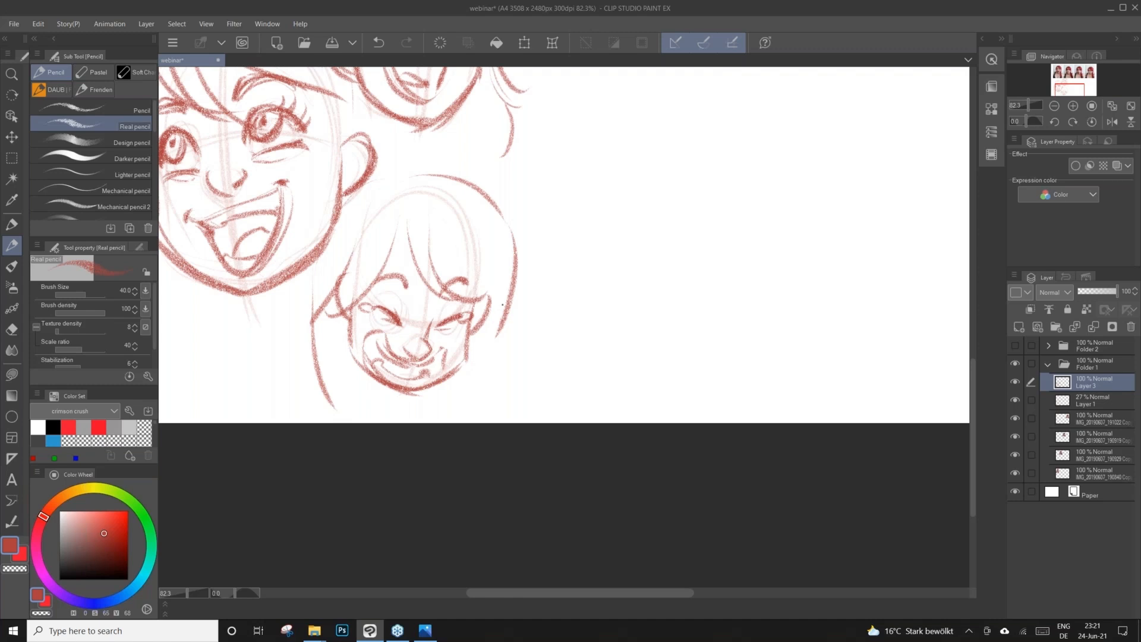
# Add short lines beside the outer corners of the lower small head's closed eyes.
pyautogui.hotkey('ctrl', '-')
pyautogui.moveTo(413, 306); pyautogui.dragTo(377, 314)
pyautogui.moveTo(423, 310); pyautogui.dragTo(381, 318)
pyautogui.moveTo(466, 319); pyautogui.dragTo(509, 327)
pyautogui.hotkey('ctrl', '-')
pyautogui.hotkey('ctrl', '-')
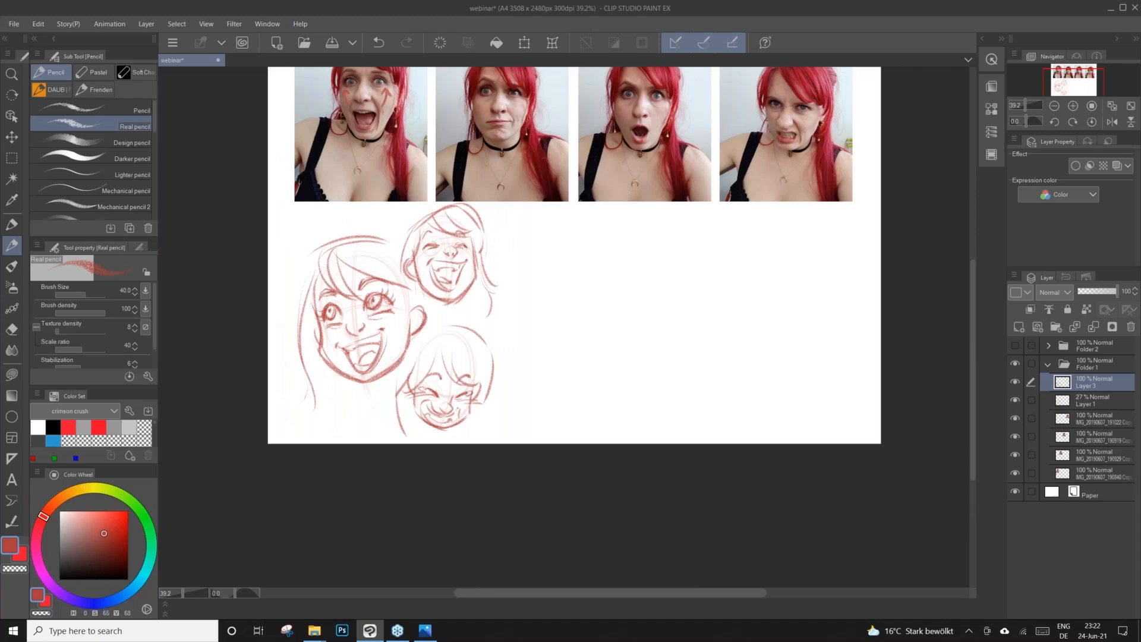
# Select Layer 1 together with Layer 3.
pyautogui.keyDown('shift'); pyautogui.click(1094, 400); pyautogui.keyUp('shift')
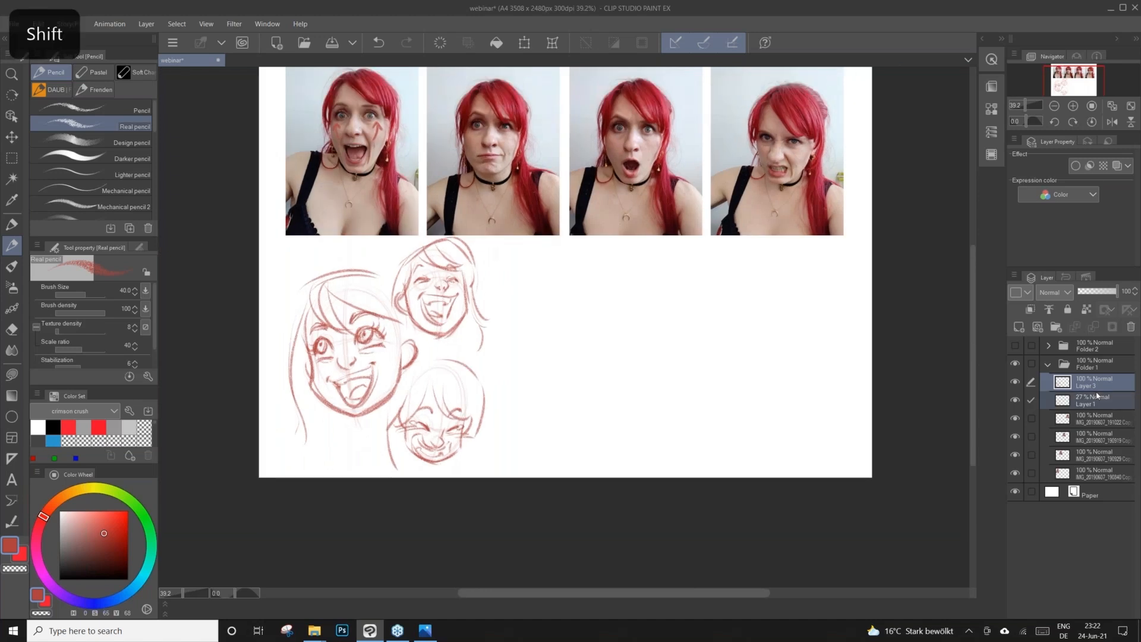
pyautogui.click(11, 137)
pyautogui.moveTo(447, 384); pyautogui.dragTo(424, 389)
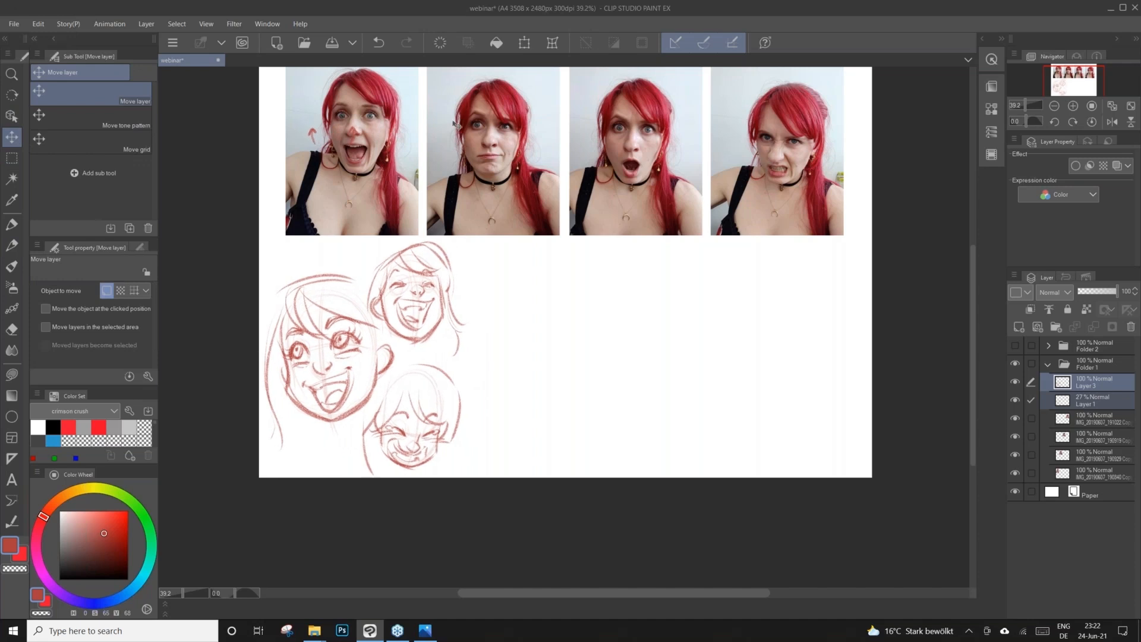
pyautogui.click(383, 40)
# Select the three heads with a rectangular selection, scale them down slightly and shift them toward the page's left edge.
pyautogui.click(11, 157)
pyautogui.moveTo(541, 213); pyautogui.dragTo(221, 515)
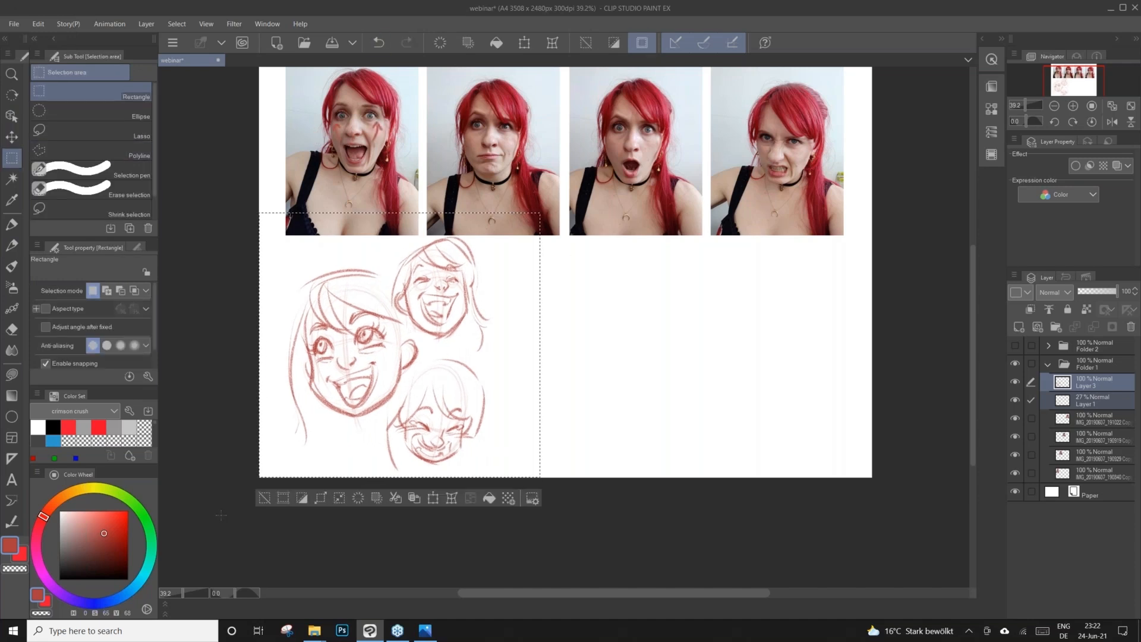
pyautogui.click(434, 497)
pyautogui.moveTo(539, 212); pyautogui.dragTo(509, 241)
pyautogui.moveTo(431, 392); pyautogui.dragTo(414, 380)
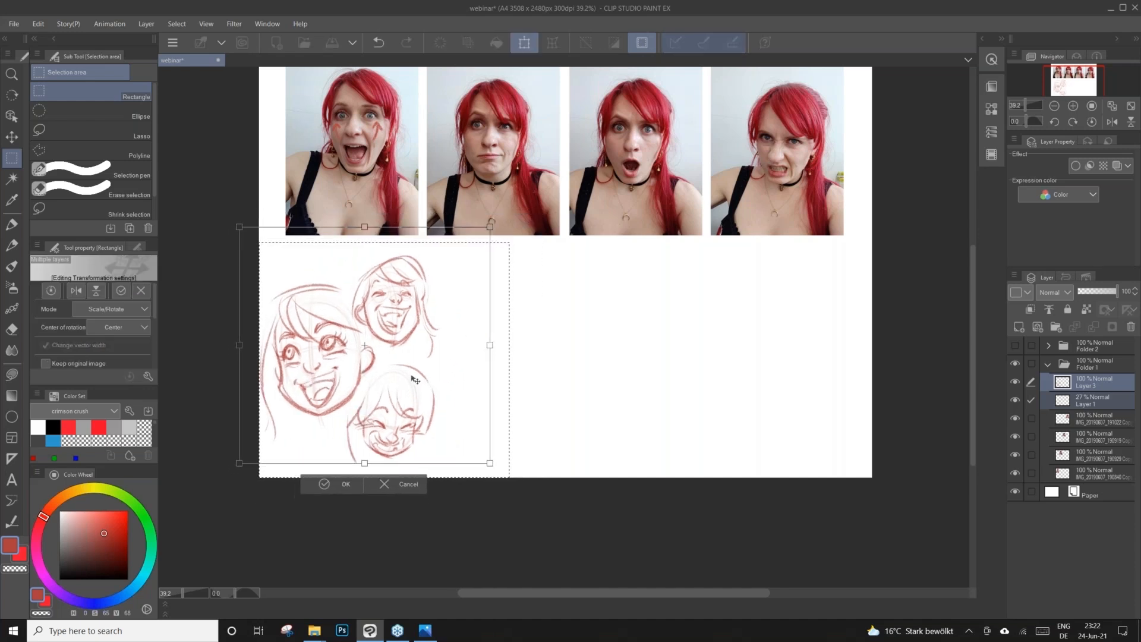
pyautogui.click(343, 481)
# Make only Layer 1 active and pencil a light oval head shape below the second photo.
pyautogui.moveTo(624, 460); pyautogui.dragTo(646, 521)
pyautogui.scroll(1, 588, 238)
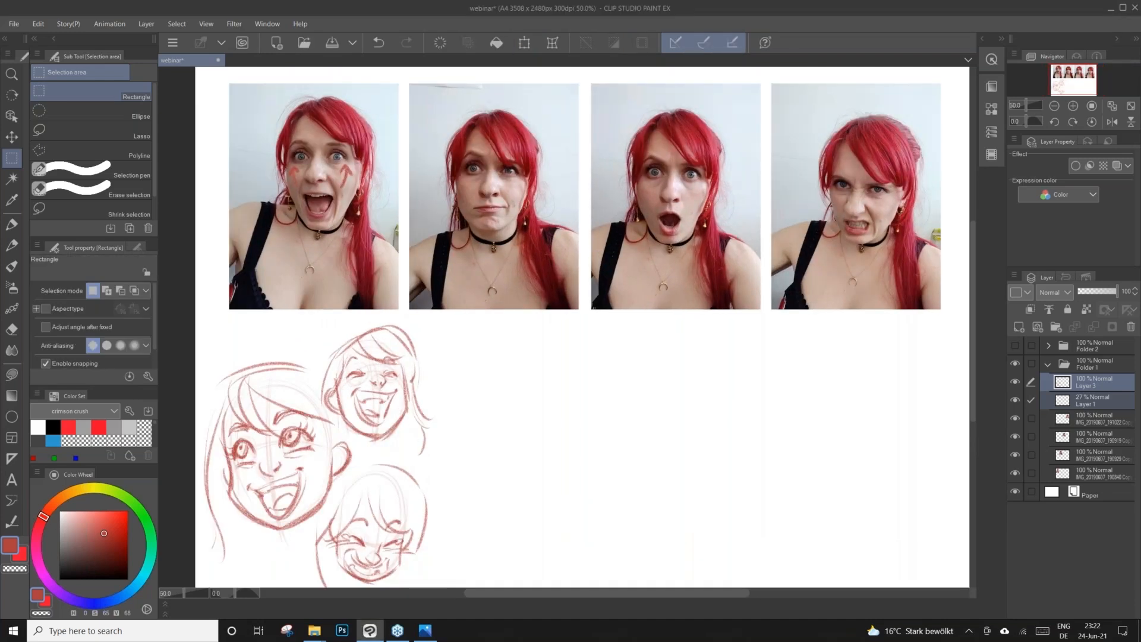
pyautogui.click(1109, 402)
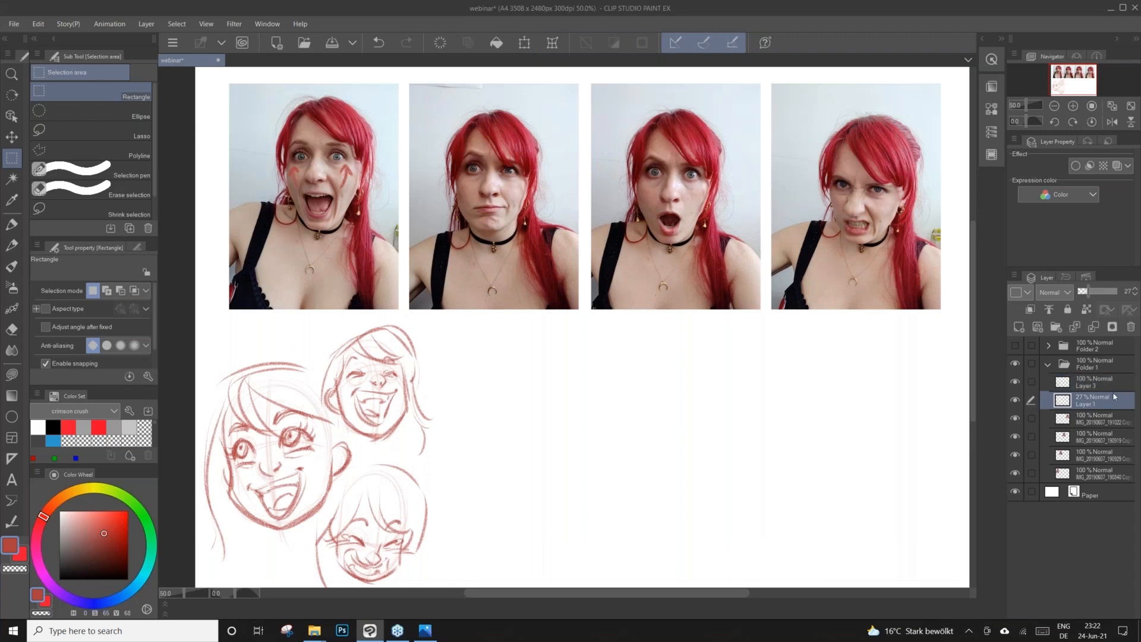
pyautogui.moveTo(594, 416); pyautogui.dragTo(585, 358)
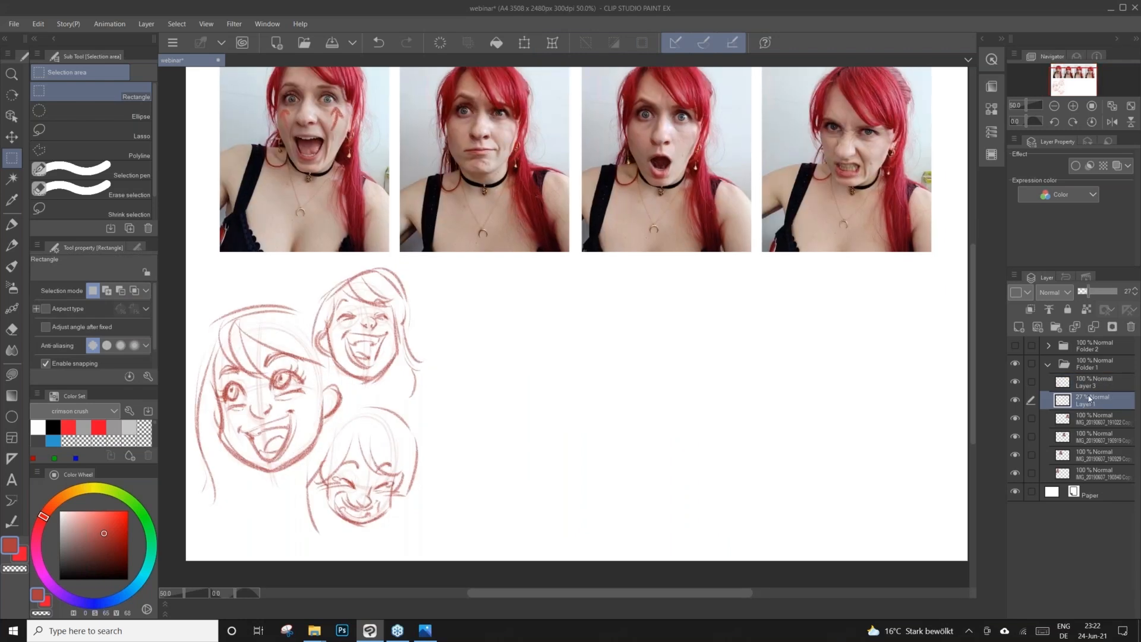
pyautogui.click(13, 246)
pyautogui.moveTo(506, 316)
pyautogui.mouseDown()
pyautogui.moveTo(487, 292)
pyautogui.moveTo(409, 353)
pyautogui.mouseUp()
pyautogui.moveTo(487, 372); pyautogui.dragTo(479, 441)
pyautogui.moveTo(405, 345)
pyautogui.mouseDown()
pyautogui.moveTo(389, 441)
pyautogui.moveTo(423, 478)
pyautogui.moveTo(478, 462)
pyautogui.mouseUp()
pyautogui.moveTo(493, 371); pyautogui.dragTo(479, 462)
pyautogui.moveTo(466, 340); pyautogui.dragTo(483, 355)
pyautogui.moveTo(392, 376); pyautogui.dragTo(388, 440)
pyautogui.moveTo(497, 363); pyautogui.dragTo(477, 456)
pyautogui.moveTo(396, 373); pyautogui.dragTo(392, 419)
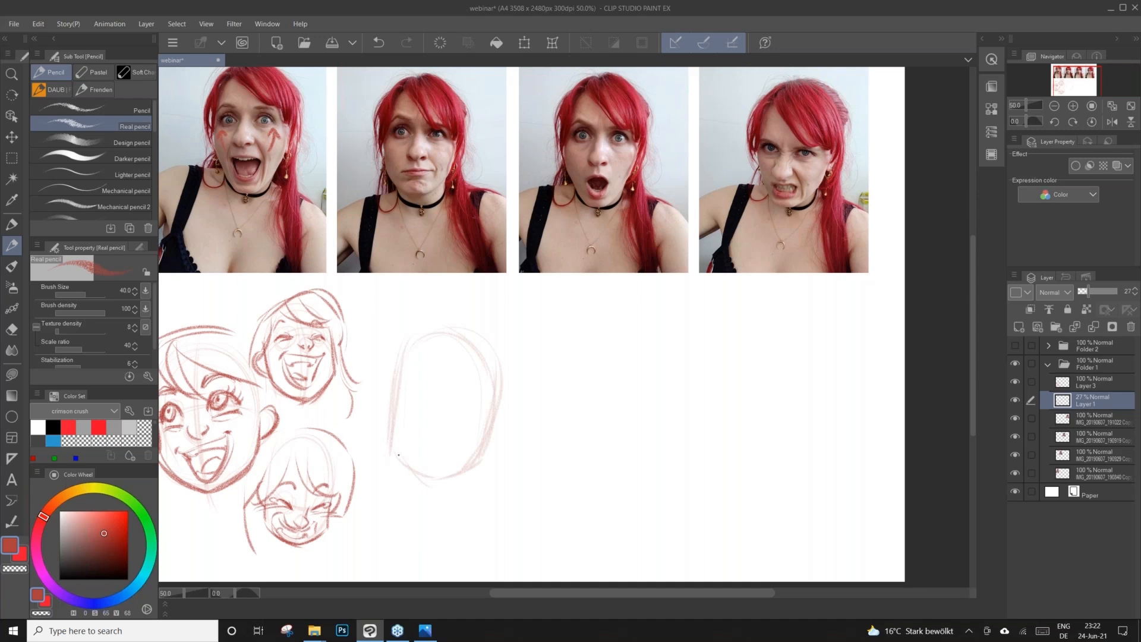
# Add the chin, tilted centre and eye guidelines, eye circles and nose guide to the new head.
pyautogui.moveTo(396, 459); pyautogui.dragTo(435, 483)
pyautogui.moveTo(450, 370); pyautogui.dragTo(432, 480)
pyautogui.moveTo(416, 398); pyautogui.dragTo(491, 423)
pyautogui.moveTo(475, 468); pyautogui.dragTo(427, 476)
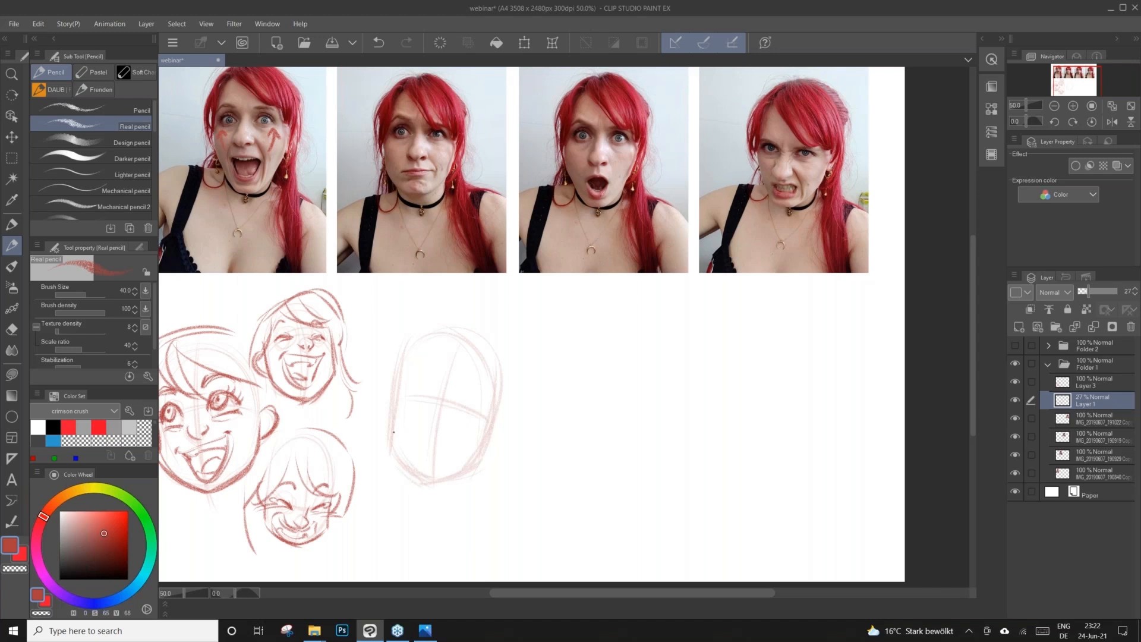
pyautogui.moveTo(458, 333); pyautogui.dragTo(494, 346)
pyautogui.moveTo(408, 386)
pyautogui.mouseDown()
pyautogui.moveTo(427, 409)
pyautogui.moveTo(419, 385)
pyautogui.moveTo(479, 416)
pyautogui.moveTo(458, 410)
pyautogui.moveTo(427, 426)
pyautogui.moveTo(449, 430)
pyautogui.mouseUp()
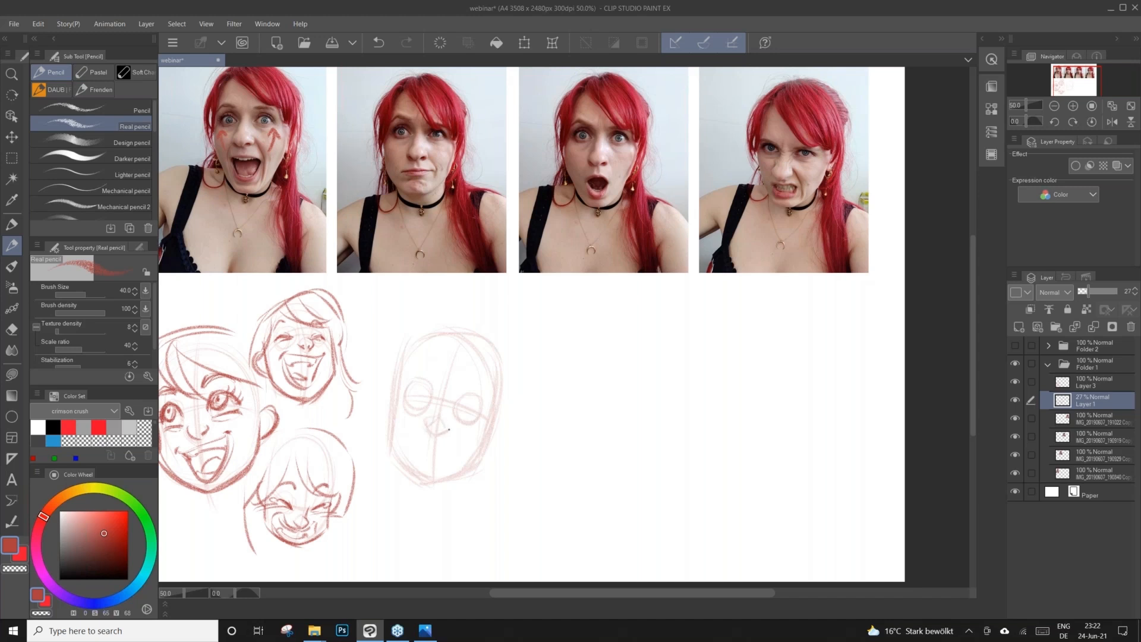
# Make Layer 3 active and draw a tight, downturned mouth and the nose on the new head.
pyautogui.click(1098, 385)
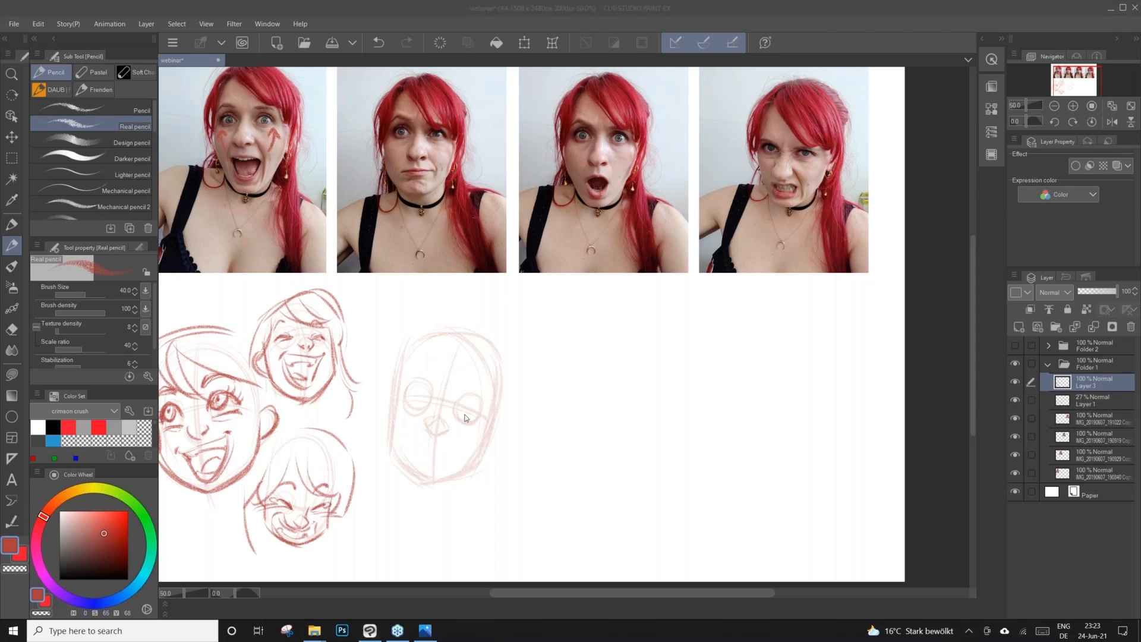
pyautogui.click(418, 447)
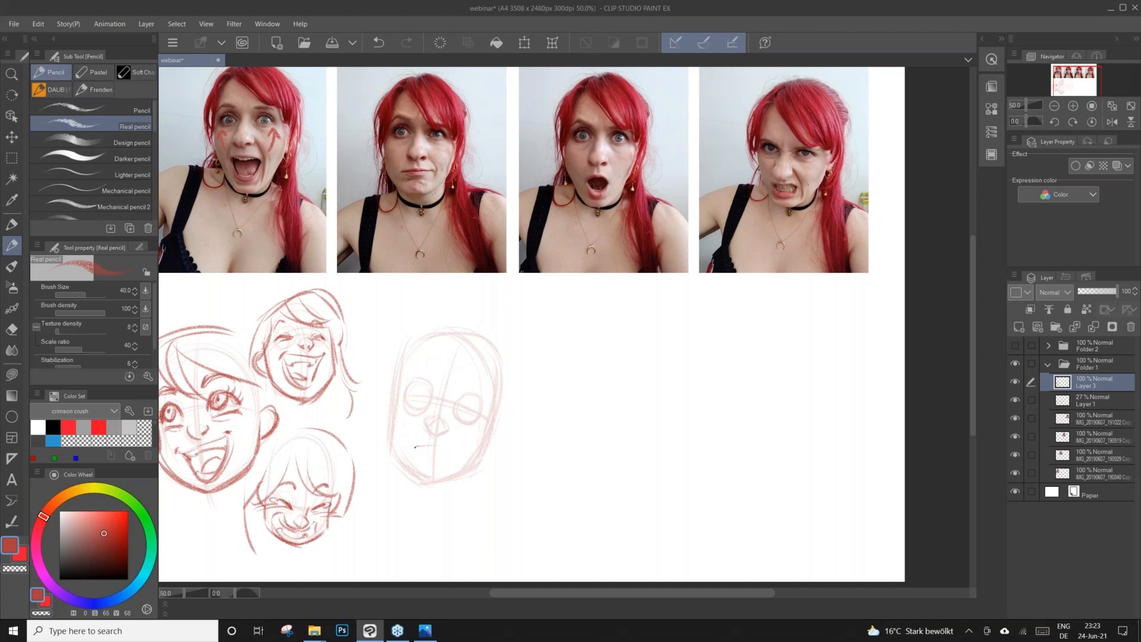
pyautogui.moveTo(424, 446); pyautogui.dragTo(456, 444)
pyautogui.moveTo(427, 422); pyautogui.dragTo(451, 428)
# Draw the new head's narrowed right-hand eye with creases below it, a heavy upper lid and an iris.
pyautogui.moveTo(457, 416); pyautogui.dragTo(483, 413)
pyautogui.moveTo(457, 418); pyautogui.dragTo(472, 420)
pyautogui.moveTo(468, 393)
pyautogui.mouseDown()
pyautogui.moveTo(454, 405)
pyautogui.moveTo(484, 407)
pyautogui.moveTo(457, 397)
pyautogui.moveTo(453, 407)
pyautogui.mouseUp()
pyautogui.moveTo(452, 407); pyautogui.dragTo(470, 391)
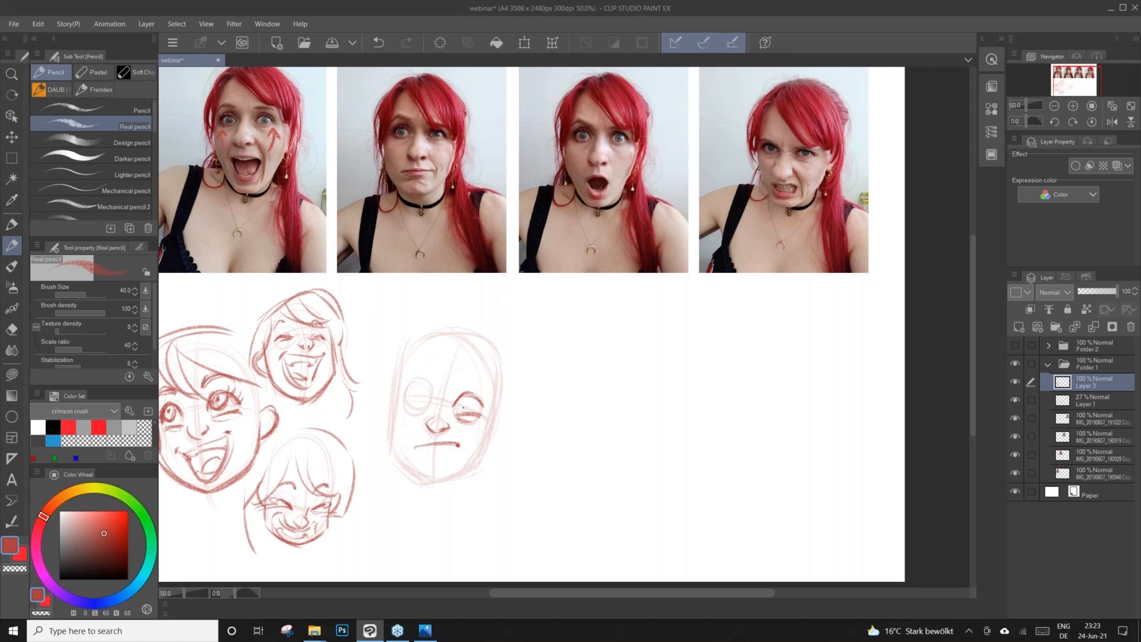
pyautogui.moveTo(462, 398); pyautogui.dragTo(479, 397)
pyautogui.moveTo(463, 400); pyautogui.dragTo(457, 408)
# Draw the new head's wide-open left-hand eye with lashes and an iris, refining it with the transparent colour.
pyautogui.moveTo(404, 407)
pyautogui.mouseDown()
pyautogui.moveTo(411, 384)
pyautogui.moveTo(432, 400)
pyautogui.moveTo(409, 384)
pyautogui.moveTo(431, 400)
pyautogui.moveTo(402, 397)
pyautogui.mouseUp()
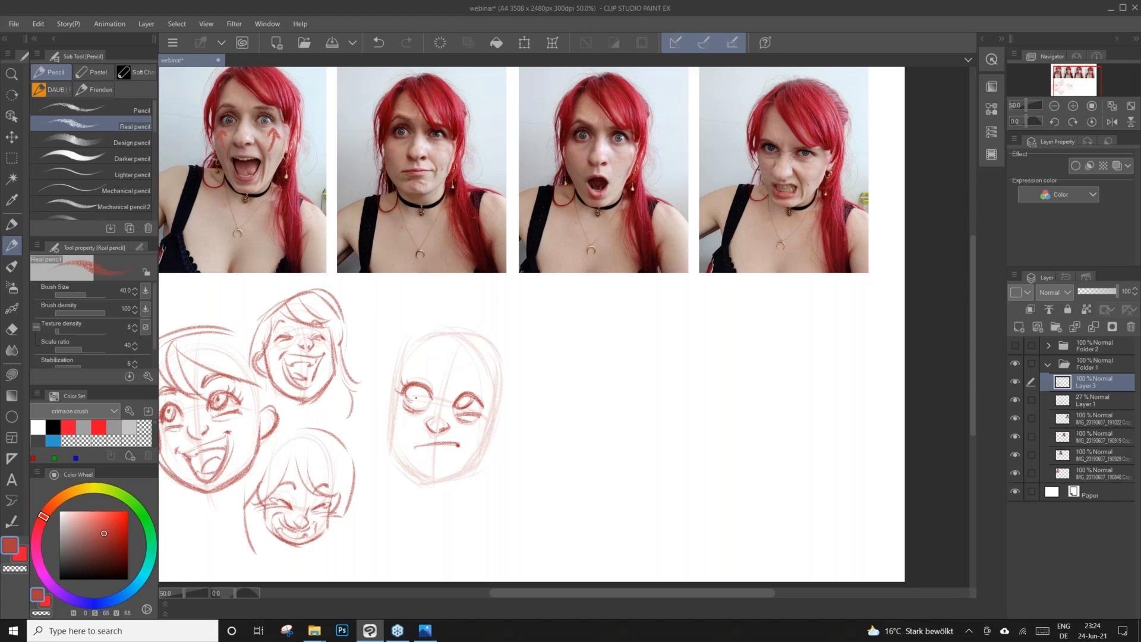
pyautogui.moveTo(410, 389); pyautogui.dragTo(406, 402)
pyautogui.press('c')
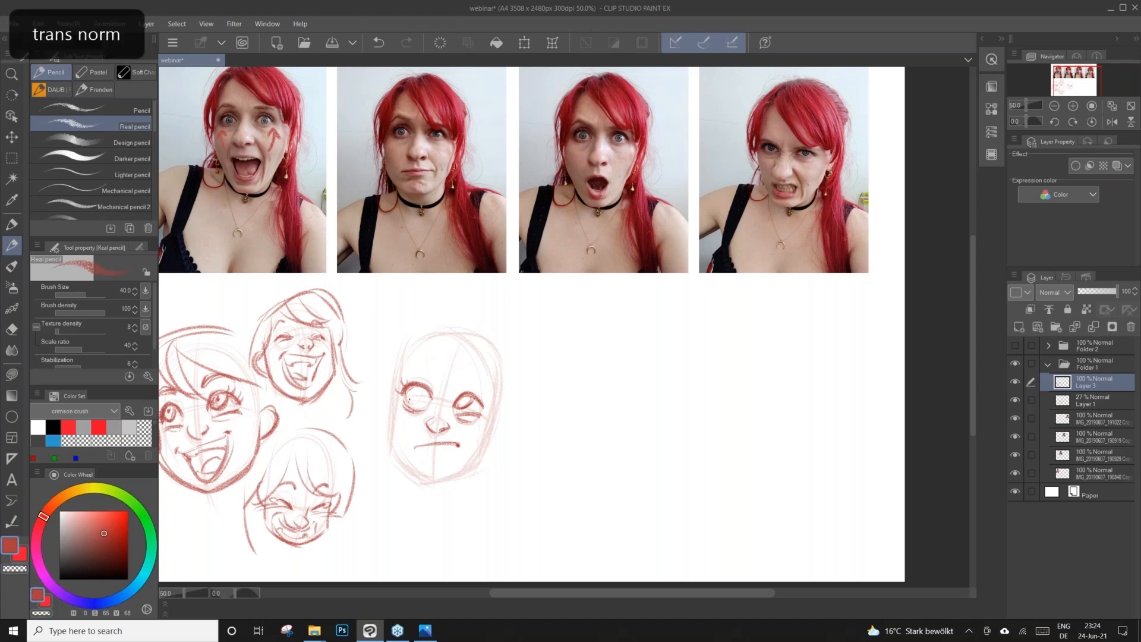
pyautogui.moveTo(409, 388)
pyautogui.mouseDown()
pyautogui.moveTo(422, 411)
pyautogui.moveTo(464, 407)
pyautogui.mouseUp()
pyautogui.press('c')
pyautogui.press('c')
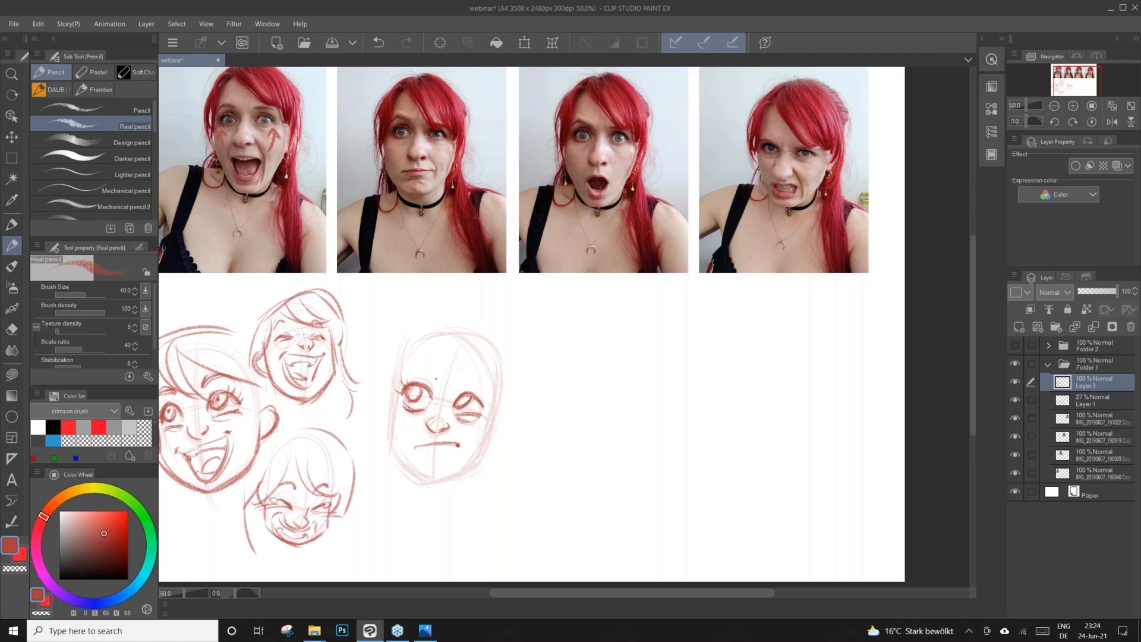
pyautogui.press('c')
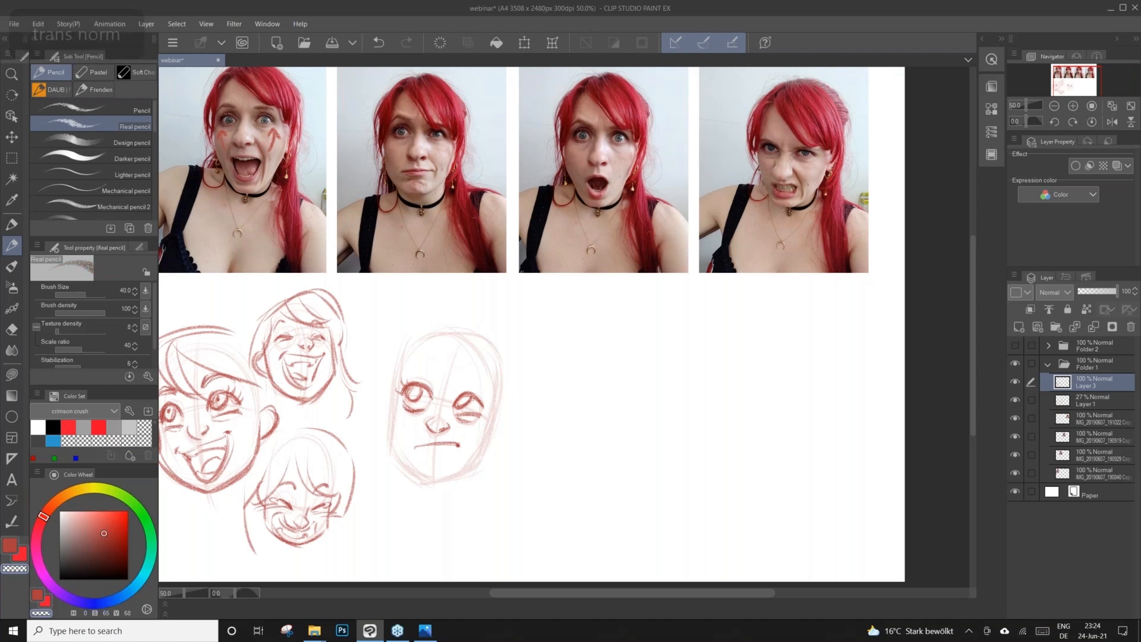
pyautogui.press('ctrl')
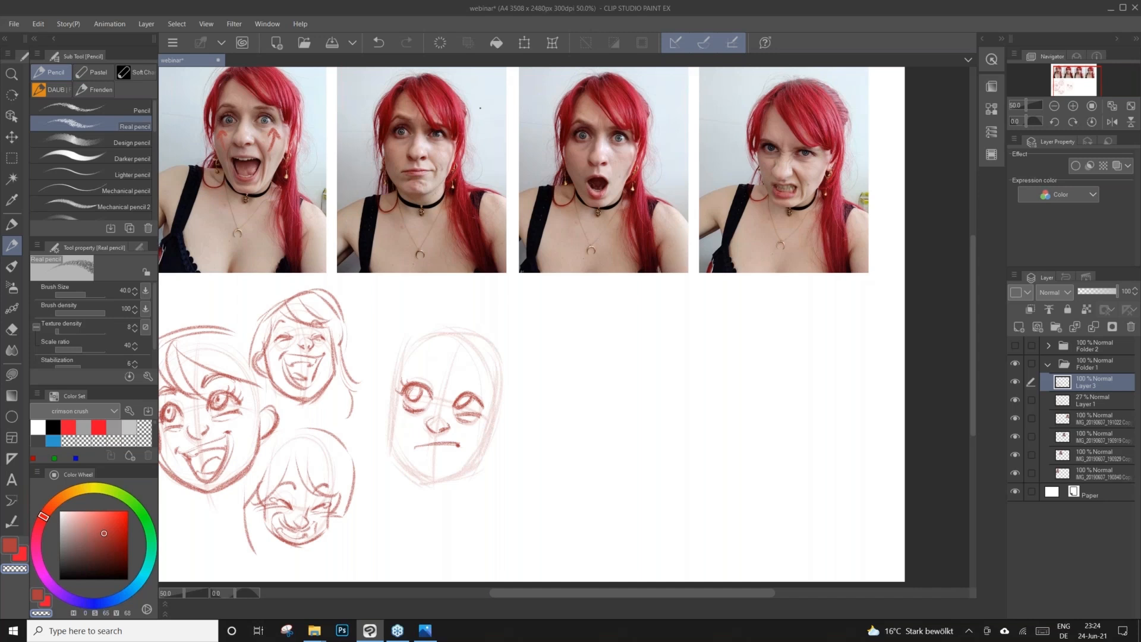
pyautogui.press('c')
# Mark the second photo with a downward arrow beside the lowered brow and an upward arrow beside the raised brow.
pyautogui.moveTo(481, 95); pyautogui.dragTo(483, 127)
pyautogui.moveTo(491, 115); pyautogui.dragTo(482, 127)
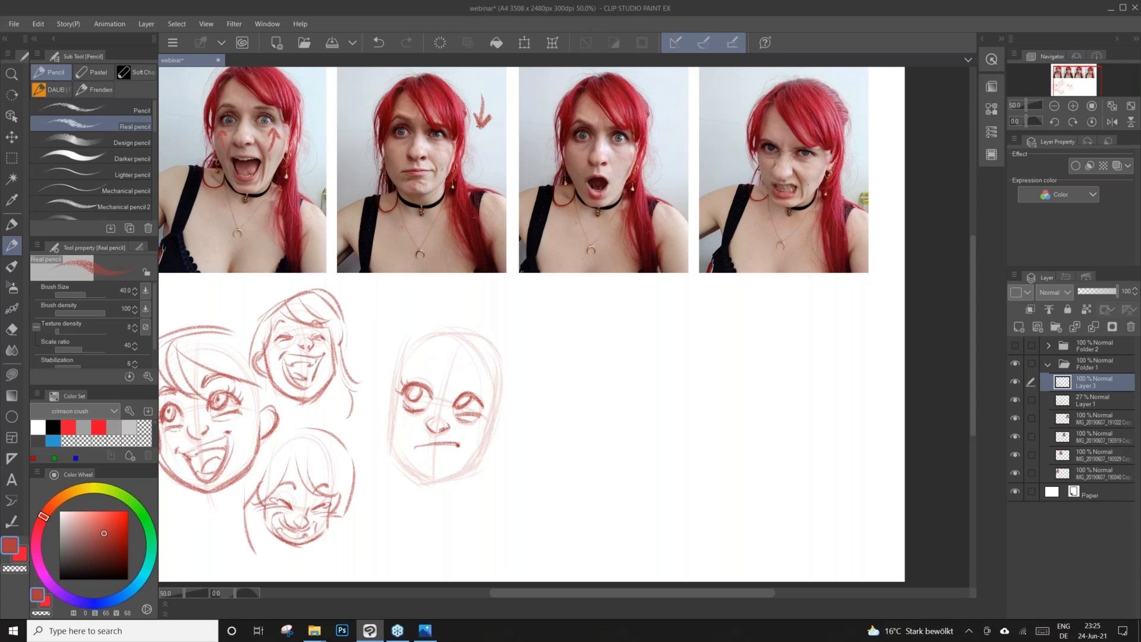
pyautogui.moveTo(366, 108)
pyautogui.mouseDown()
pyautogui.moveTo(369, 78)
pyautogui.moveTo(376, 89)
pyautogui.mouseUp()
pyautogui.moveTo(359, 88); pyautogui.dragTo(368, 77)
# Draw one lowered eyebrow, one raised eyebrow and a frown crease between them on the new head.
pyautogui.moveTo(449, 382)
pyautogui.mouseDown()
pyautogui.moveTo(452, 393)
pyautogui.moveTo(487, 395)
pyautogui.mouseUp()
pyautogui.press('c')
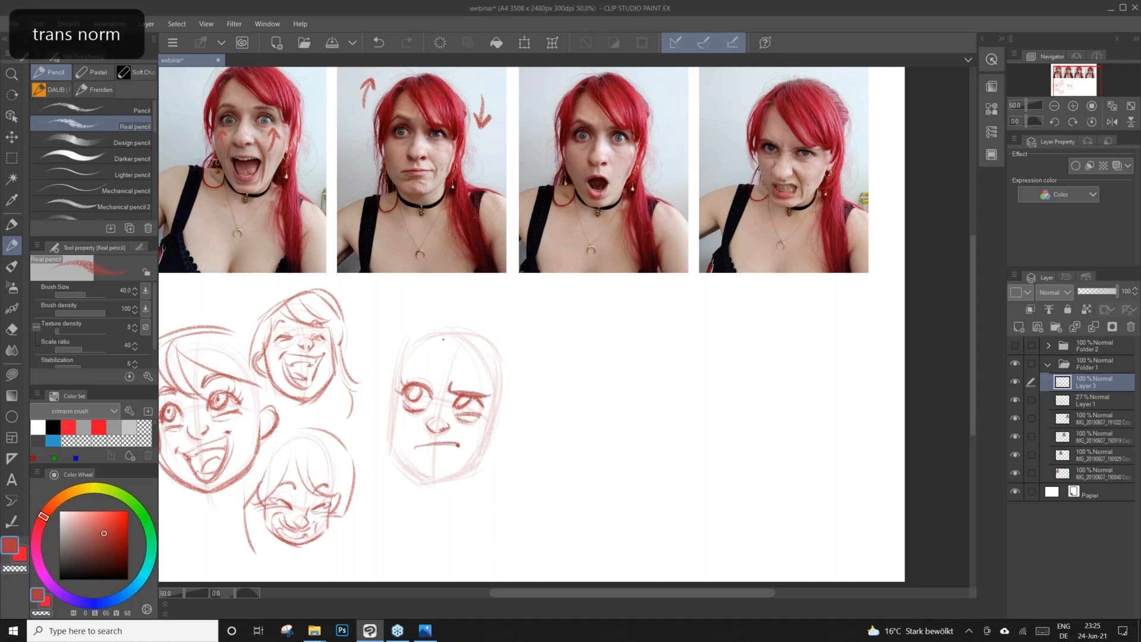
pyautogui.moveTo(404, 371); pyautogui.dragTo(440, 378)
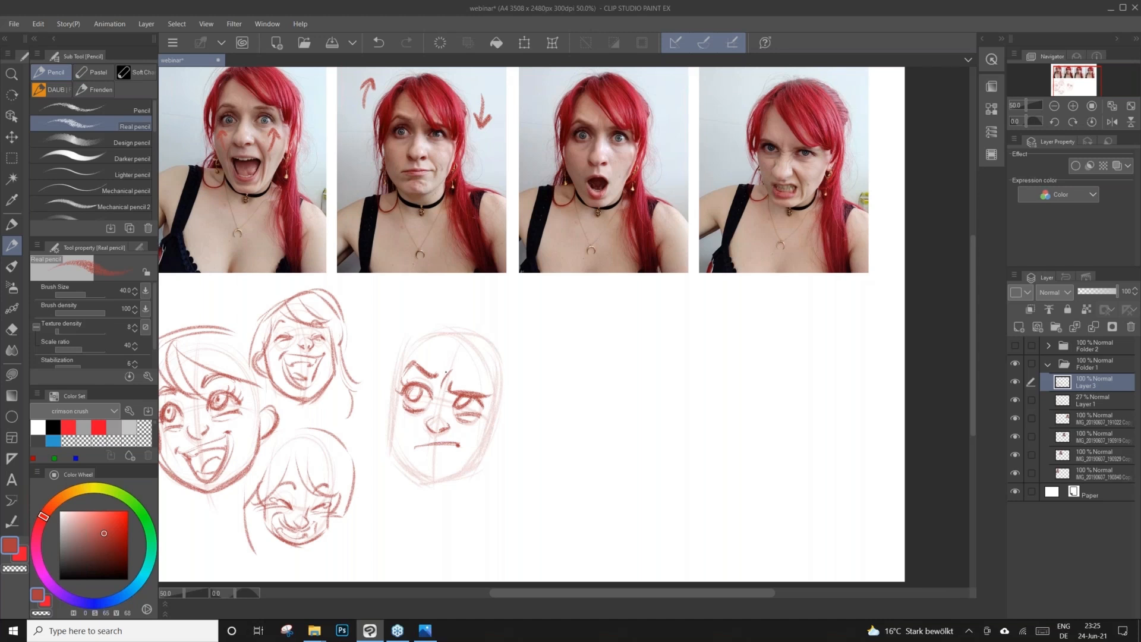
pyautogui.moveTo(446, 366); pyautogui.dragTo(440, 381)
# Outline the cheek, chin and jaw of the skeptical head.
pyautogui.moveTo(396, 395)
pyautogui.mouseDown()
pyautogui.moveTo(385, 432)
pyautogui.moveTo(397, 368)
pyautogui.moveTo(387, 435)
pyautogui.moveTo(389, 421)
pyautogui.moveTo(415, 478)
pyautogui.mouseUp()
pyautogui.moveTo(389, 426)
pyautogui.mouseDown()
pyautogui.moveTo(433, 483)
pyautogui.moveTo(457, 472)
pyautogui.mouseUp()
pyautogui.moveTo(455, 474)
pyautogui.mouseDown()
pyautogui.moveTo(490, 454)
pyautogui.moveTo(481, 463)
pyautogui.mouseUp()
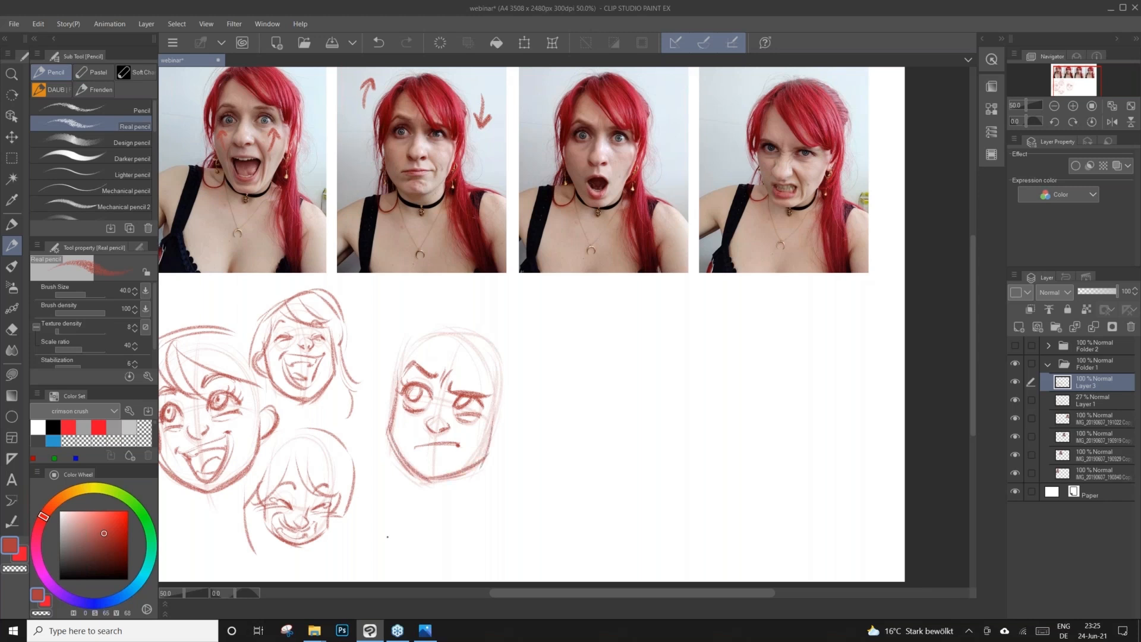
# Draw the neck below the skeptical head's jaw and add both ears.
pyautogui.moveTo(390, 457)
pyautogui.mouseDown()
pyautogui.moveTo(416, 480)
pyautogui.moveTo(385, 462)
pyautogui.moveTo(409, 528)
pyautogui.mouseUp()
pyautogui.moveTo(407, 488)
pyautogui.mouseDown()
pyautogui.moveTo(476, 457)
pyautogui.moveTo(450, 480)
pyautogui.moveTo(461, 504)
pyautogui.moveTo(432, 565)
pyautogui.mouseUp()
pyautogui.moveTo(408, 527); pyautogui.dragTo(410, 569)
pyautogui.moveTo(497, 417)
pyautogui.mouseDown()
pyautogui.moveTo(492, 444)
pyautogui.moveTo(512, 424)
pyautogui.moveTo(495, 443)
pyautogui.mouseUp()
pyautogui.moveTo(385, 394); pyautogui.dragTo(383, 424)
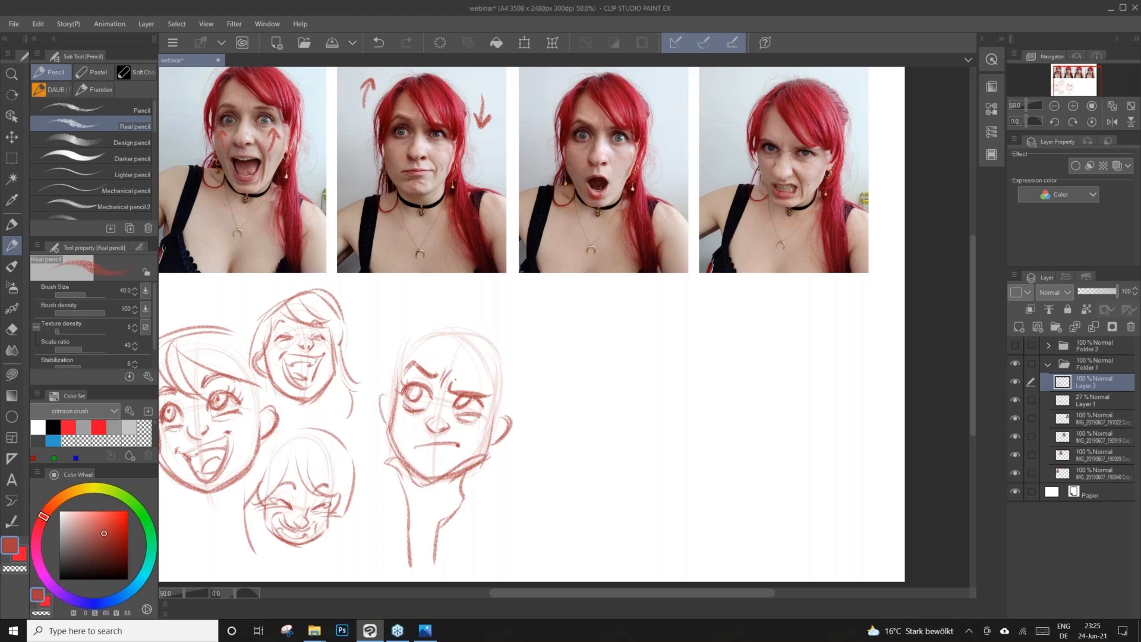
# Sketch a side-swept fringe across the skeptical head's forehead, with strands falling over the lowered brow.
pyautogui.moveTo(437, 316)
pyautogui.mouseDown()
pyautogui.moveTo(432, 376)
pyautogui.moveTo(450, 398)
pyautogui.mouseUp()
pyautogui.moveTo(443, 337)
pyautogui.mouseDown()
pyautogui.moveTo(485, 392)
pyautogui.moveTo(506, 389)
pyautogui.mouseUp()
pyautogui.moveTo(452, 364)
pyautogui.mouseDown()
pyautogui.moveTo(495, 396)
pyautogui.moveTo(475, 434)
pyautogui.mouseUp()
pyautogui.moveTo(428, 338); pyautogui.dragTo(385, 391)
# Sketch the skeptical head's hair crown and the long hair falling along its outer sides.
pyautogui.moveTo(397, 324); pyautogui.dragTo(365, 458)
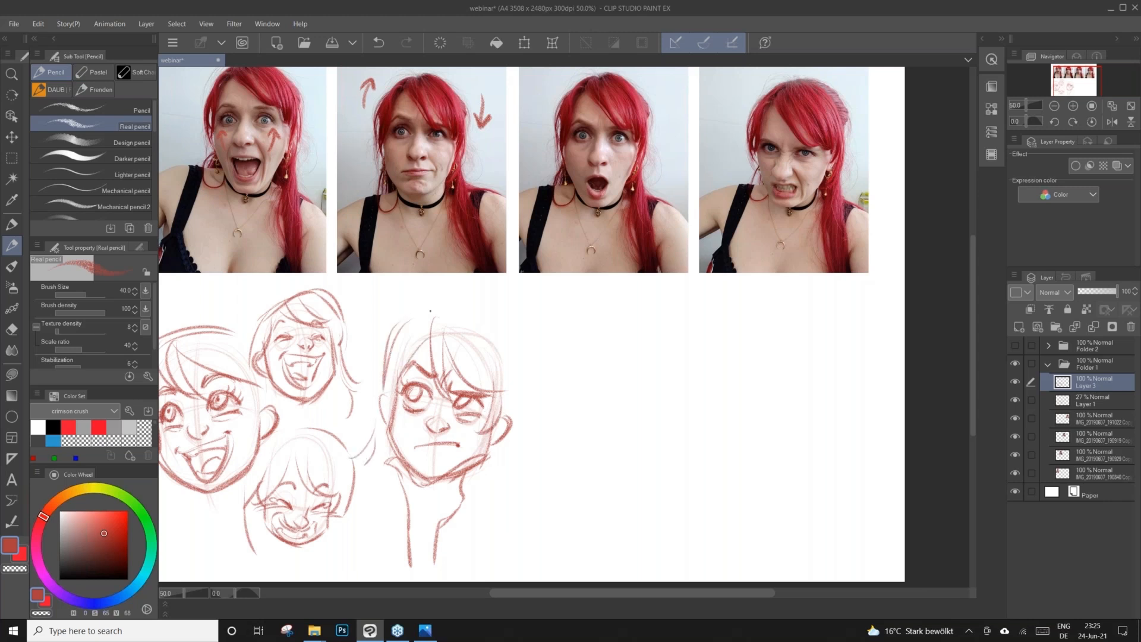
pyautogui.moveTo(477, 314)
pyautogui.mouseDown()
pyautogui.moveTo(412, 324)
pyautogui.moveTo(385, 360)
pyautogui.mouseUp()
pyautogui.moveTo(438, 323); pyautogui.dragTo(479, 310)
pyautogui.moveTo(516, 424); pyautogui.dragTo(481, 561)
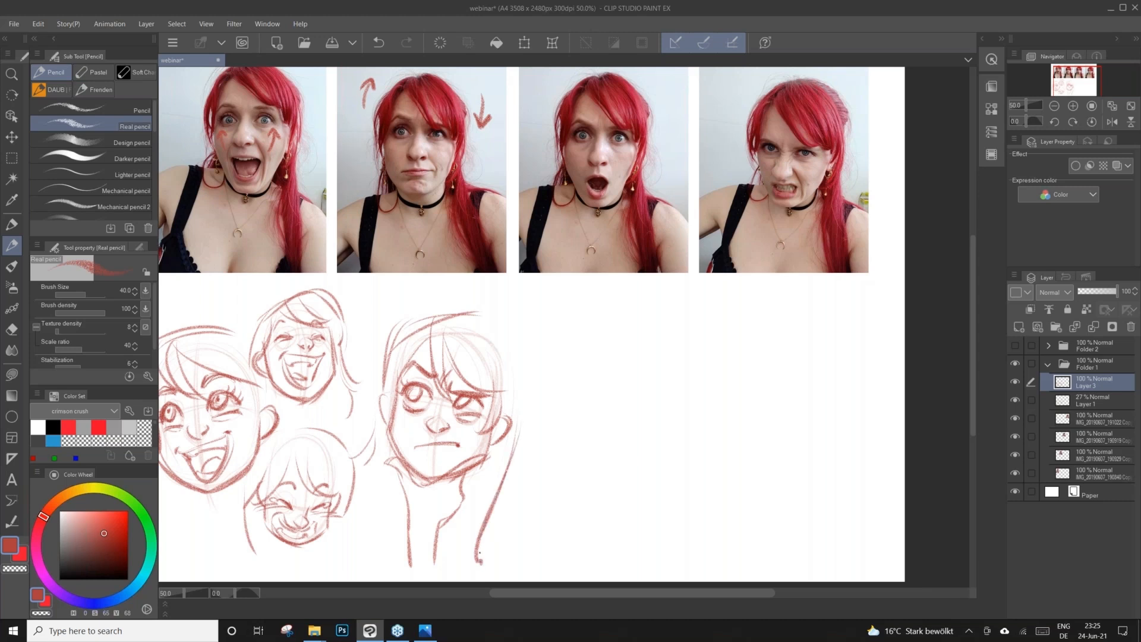
# Rough in a light oval head with eye line, eye circles and nose on Layer 1, below the third photo.
pyautogui.press('c')
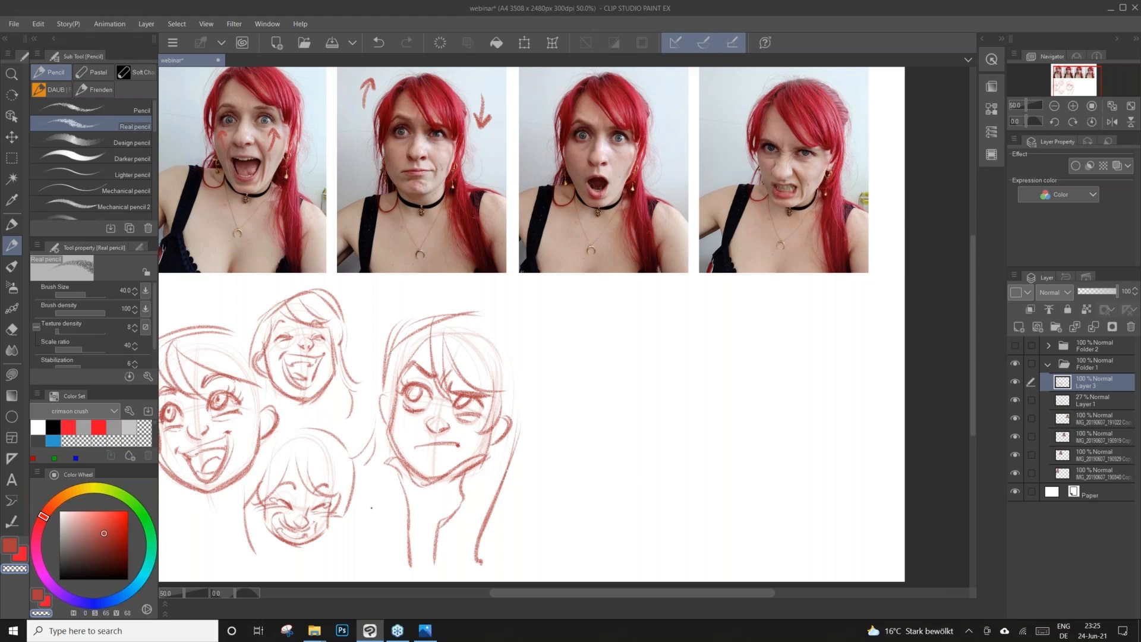
pyautogui.click(1100, 401)
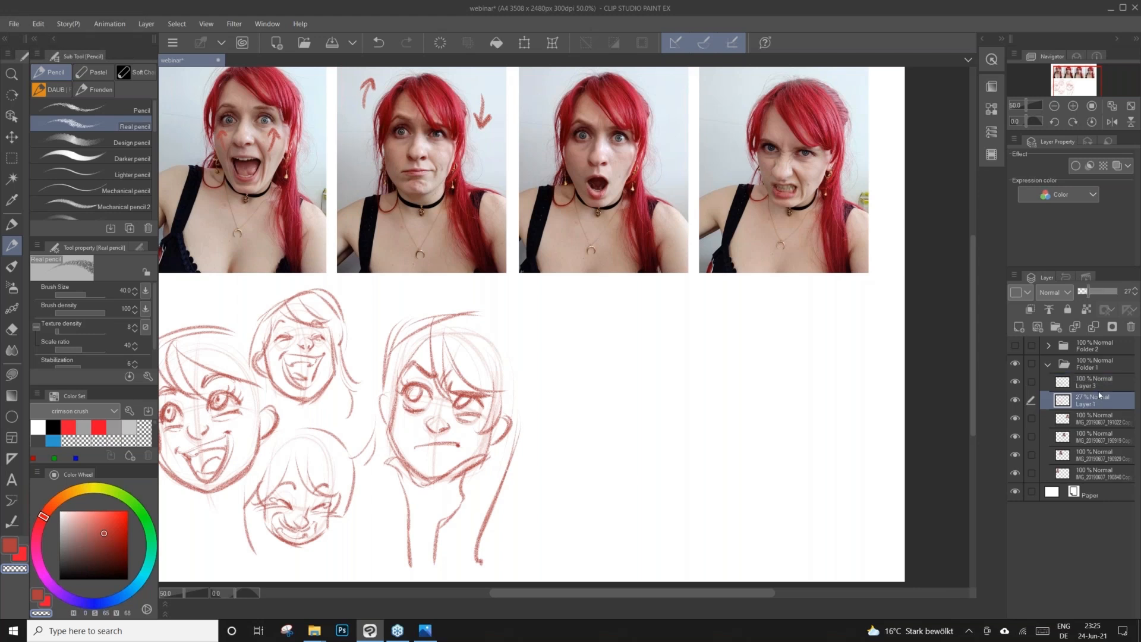
pyautogui.moveTo(535, 380); pyautogui.dragTo(570, 379)
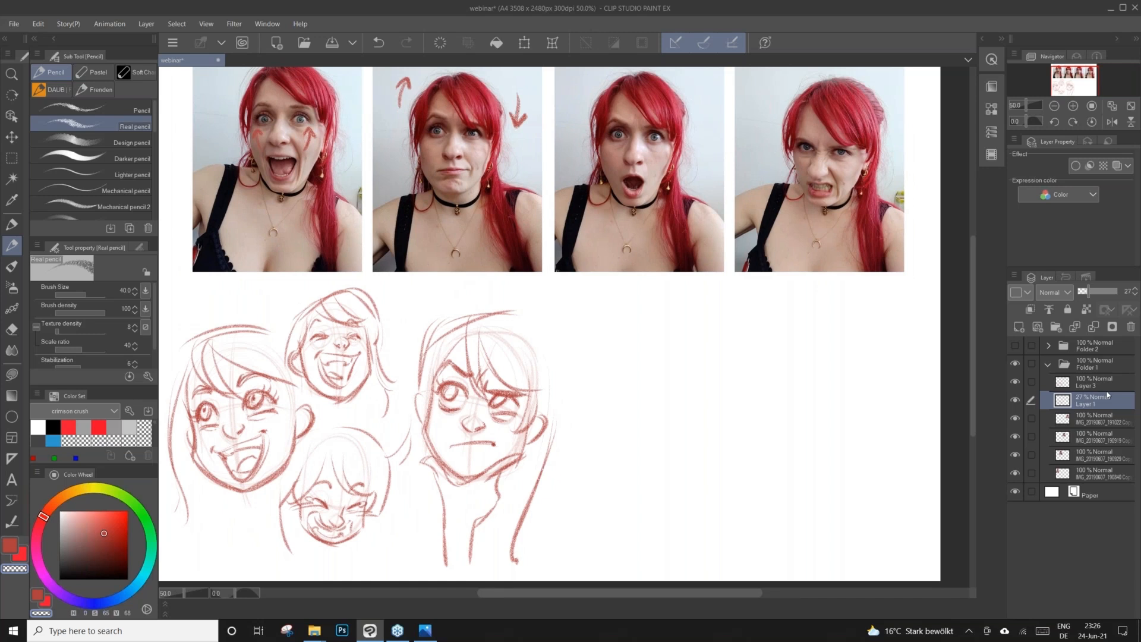
pyautogui.moveTo(593, 410); pyautogui.dragTo(681, 378)
pyautogui.moveTo(666, 334); pyautogui.dragTo(700, 416)
pyautogui.moveTo(618, 351); pyautogui.dragTo(608, 457)
pyautogui.moveTo(694, 416)
pyautogui.mouseDown()
pyautogui.moveTo(688, 482)
pyautogui.moveTo(649, 503)
pyautogui.mouseUp()
pyautogui.moveTo(610, 450); pyautogui.dragTo(672, 489)
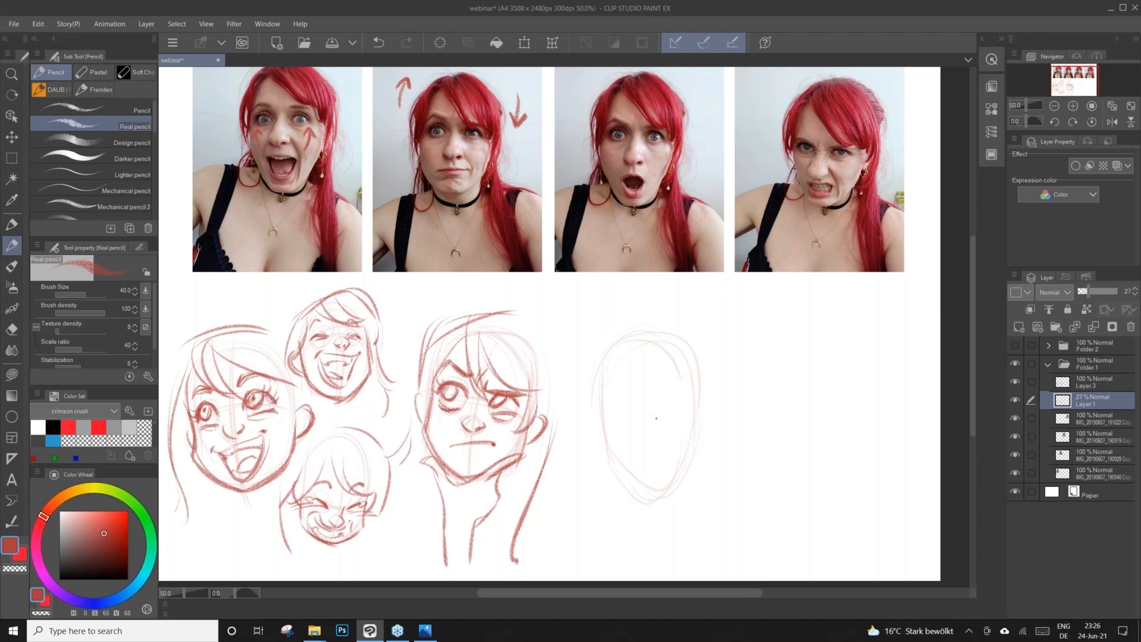
pyautogui.moveTo(612, 404); pyautogui.dragTo(691, 402)
pyautogui.moveTo(617, 420)
pyautogui.mouseDown()
pyautogui.moveTo(633, 424)
pyautogui.moveTo(617, 426)
pyautogui.mouseUp()
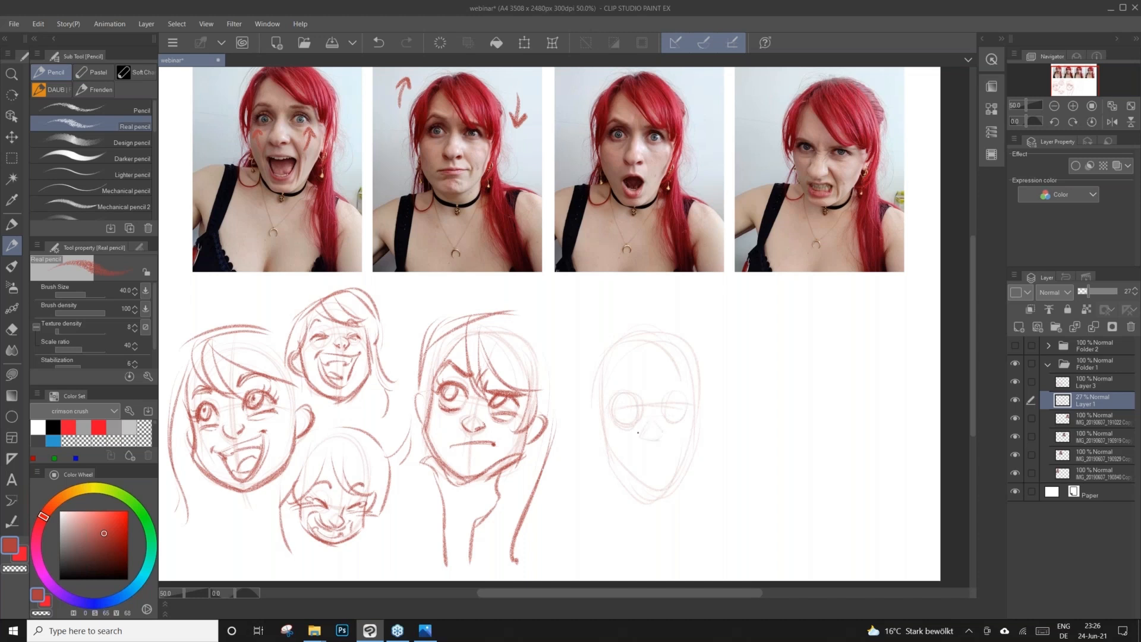
# Draw a long vertical double-headed arrow beside the face in the third photo on Layer 3.
pyautogui.click(1110, 382)
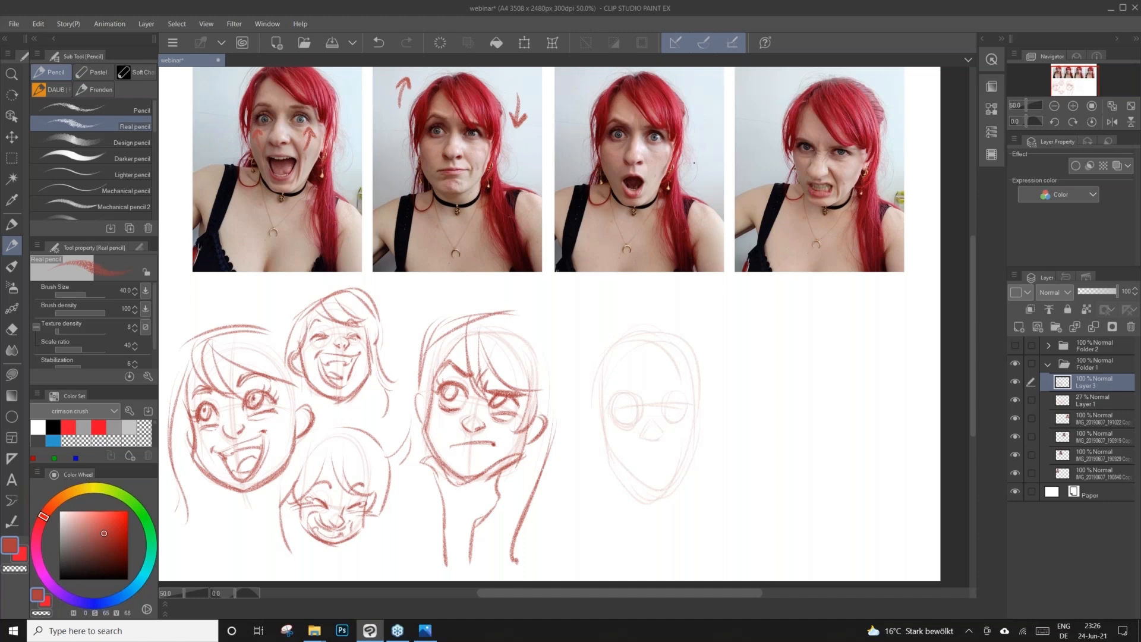
pyautogui.moveTo(698, 119); pyautogui.dragTo(694, 195)
pyautogui.moveTo(699, 140); pyautogui.dragTo(695, 191)
pyautogui.moveTo(690, 172); pyautogui.dragTo(695, 192)
pyautogui.moveTo(694, 94); pyautogui.dragTo(705, 92)
# Draw the shocked head's tall open mouth, nose and wide round eyes with small centred pupils.
pyautogui.moveTo(636, 460)
pyautogui.mouseDown()
pyautogui.moveTo(662, 448)
pyautogui.moveTo(663, 479)
pyautogui.moveTo(638, 464)
pyautogui.moveTo(649, 488)
pyautogui.moveTo(664, 468)
pyautogui.moveTo(637, 458)
pyautogui.moveTo(656, 491)
pyautogui.moveTo(655, 448)
pyautogui.moveTo(660, 480)
pyautogui.mouseUp()
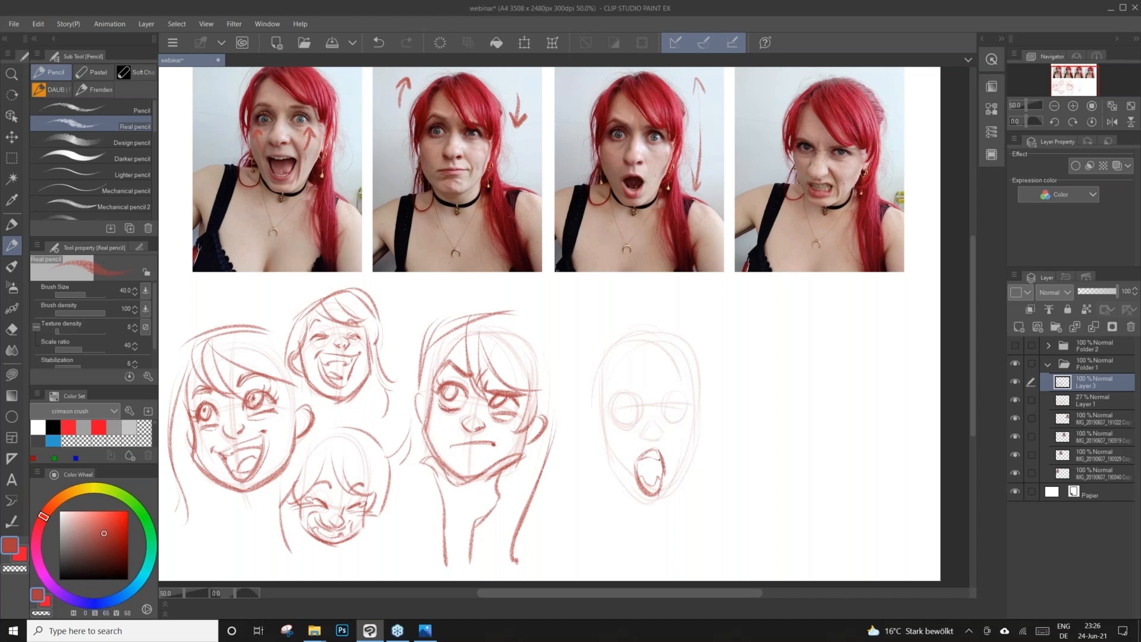
pyautogui.moveTo(654, 434); pyautogui.dragTo(660, 442)
pyautogui.moveTo(618, 409)
pyautogui.mouseDown()
pyautogui.moveTo(631, 424)
pyautogui.moveTo(634, 391)
pyautogui.moveTo(636, 405)
pyautogui.moveTo(664, 406)
pyautogui.moveTo(687, 403)
pyautogui.moveTo(684, 389)
pyautogui.moveTo(677, 423)
pyautogui.moveTo(663, 404)
pyautogui.moveTo(689, 401)
pyautogui.mouseUp()
pyautogui.moveTo(672, 392)
pyautogui.mouseDown()
pyautogui.moveTo(685, 393)
pyautogui.moveTo(629, 389)
pyautogui.moveTo(633, 416)
pyautogui.mouseUp()
pyautogui.moveTo(675, 399)
pyautogui.mouseDown()
pyautogui.moveTo(674, 415)
pyautogui.moveTo(630, 413)
pyautogui.mouseUp()
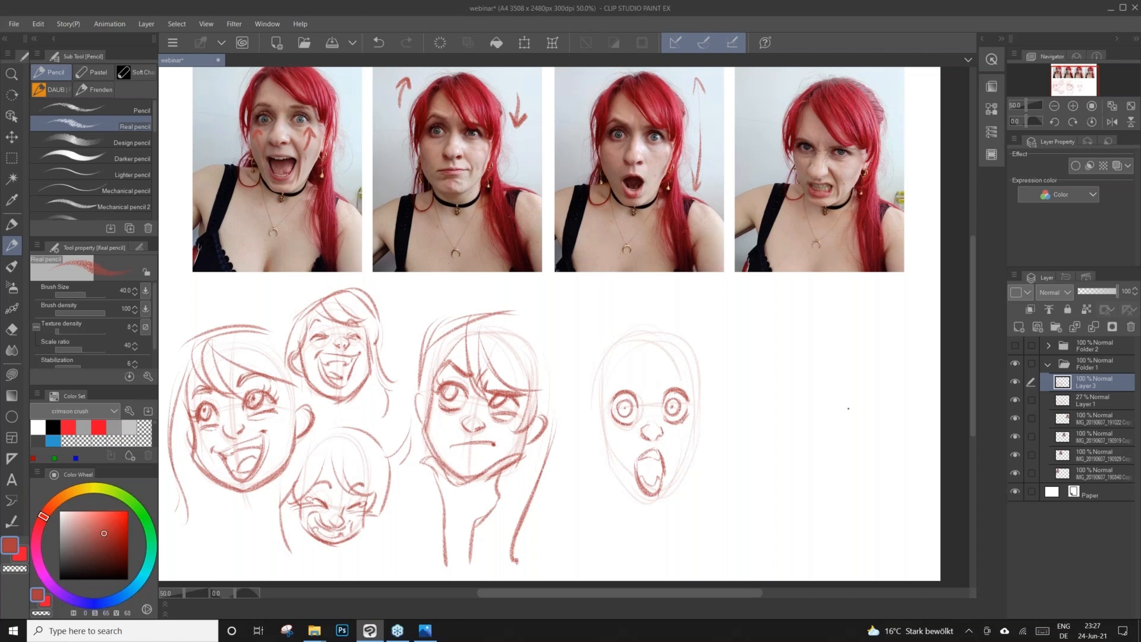
# Outline the shocked head's cheeks, elongated jaw and pointed chin.
pyautogui.moveTo(602, 409)
pyautogui.mouseDown()
pyautogui.moveTo(611, 478)
pyautogui.moveTo(611, 460)
pyautogui.moveTo(626, 492)
pyautogui.mouseUp()
pyautogui.moveTo(602, 441)
pyautogui.mouseDown()
pyautogui.moveTo(645, 507)
pyautogui.moveTo(677, 484)
pyautogui.mouseUp()
pyautogui.moveTo(700, 402); pyautogui.dragTo(693, 428)
pyautogui.moveTo(696, 424); pyautogui.dragTo(690, 460)
pyautogui.moveTo(701, 394)
pyautogui.mouseDown()
pyautogui.moveTo(692, 462)
pyautogui.moveTo(665, 502)
pyautogui.moveTo(646, 510)
pyautogui.mouseUp()
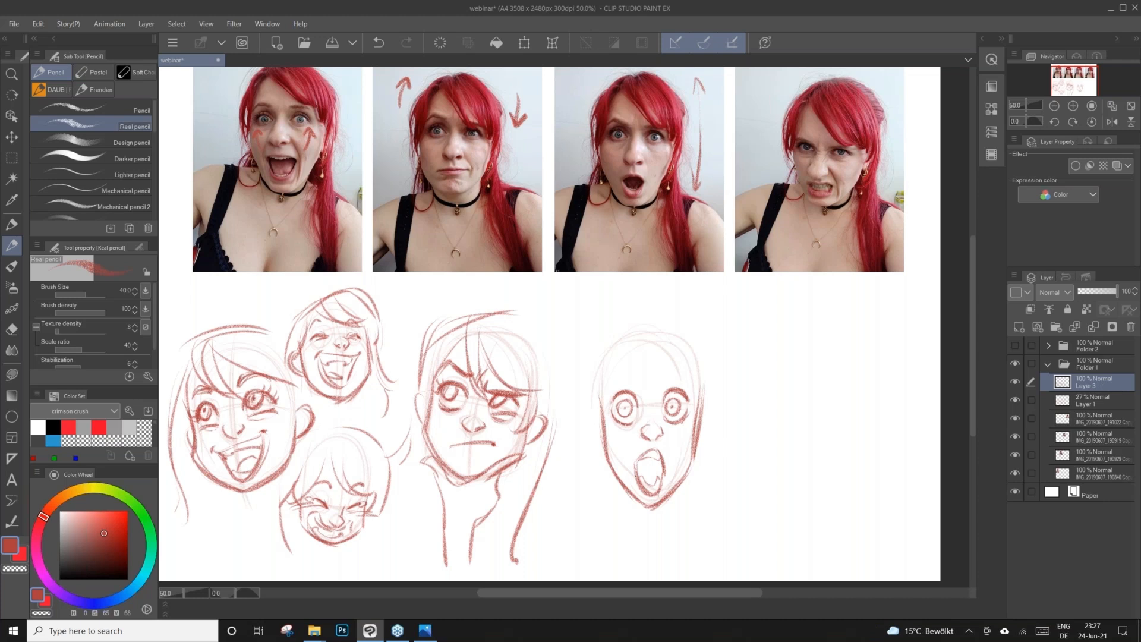
# Draw high arched eyebrows for the shocked head on a new layer and hide that layer.
pyautogui.click(1018, 326)
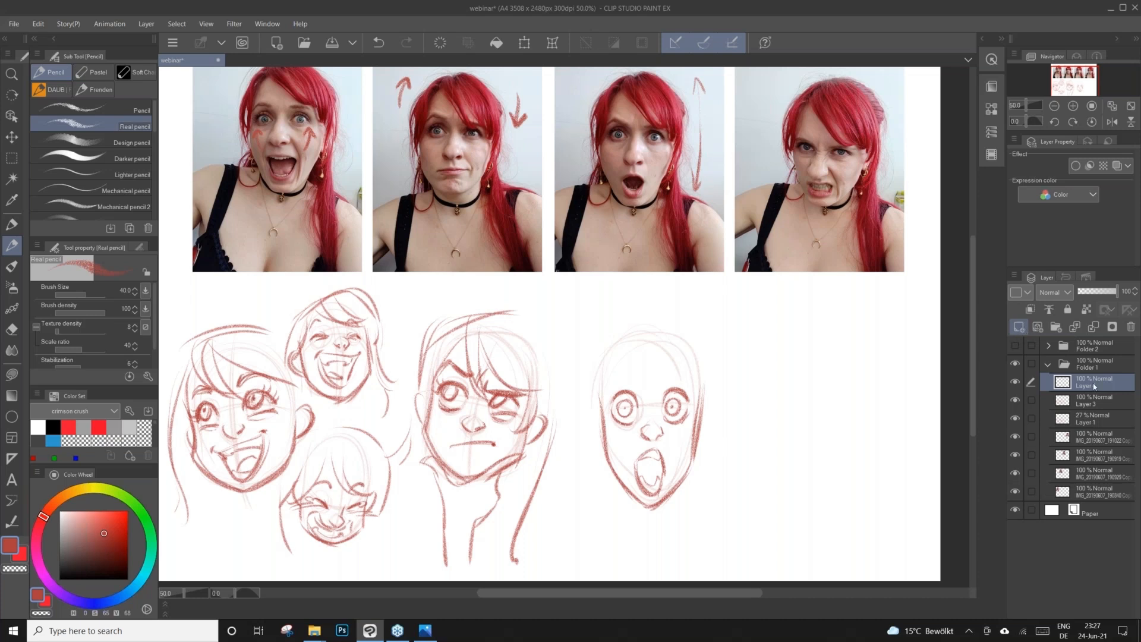
pyautogui.moveTo(613, 382)
pyautogui.mouseDown()
pyautogui.moveTo(635, 365)
pyautogui.moveTo(637, 374)
pyautogui.moveTo(620, 369)
pyautogui.moveTo(677, 361)
pyautogui.moveTo(689, 384)
pyautogui.mouseUp()
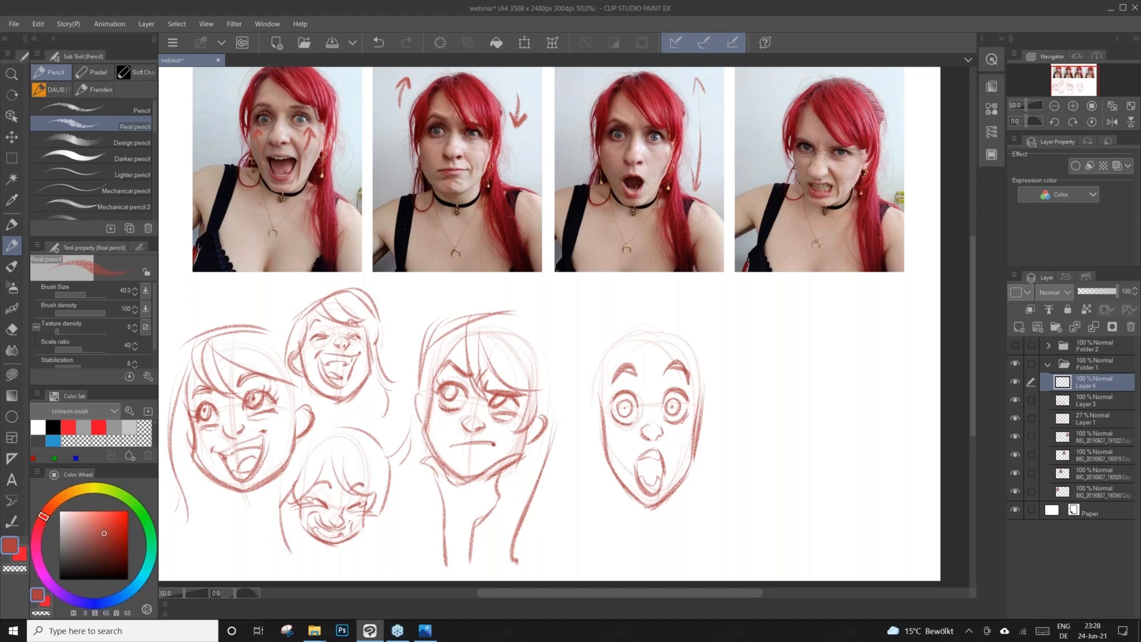
pyautogui.moveTo(627, 365); pyautogui.dragTo(614, 380)
pyautogui.click(1016, 380)
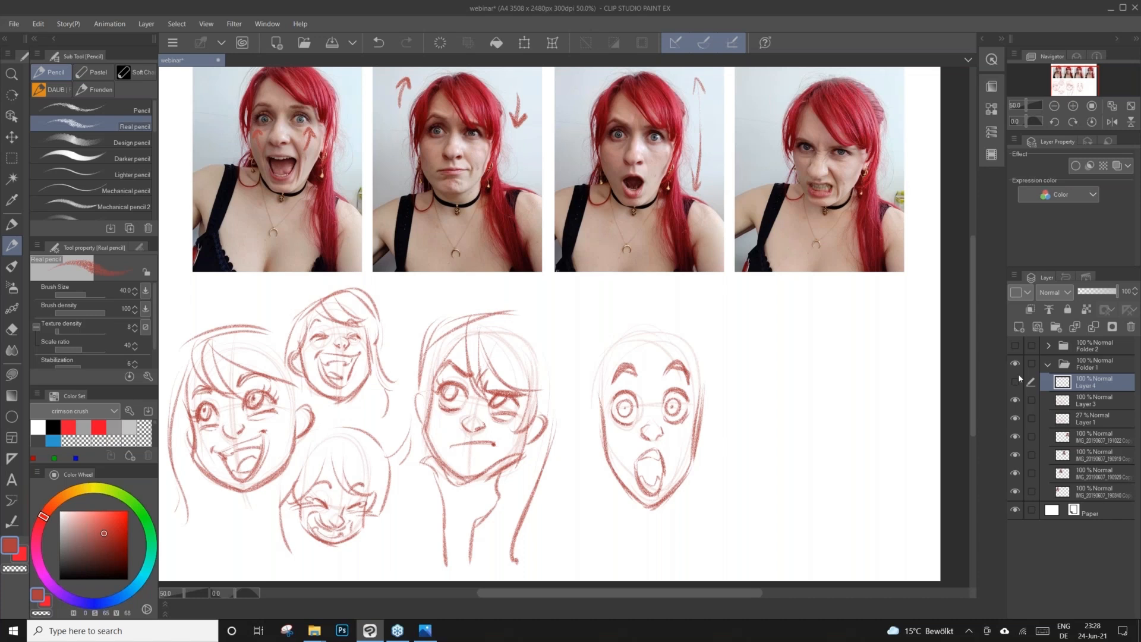
# Draw angry eyebrows slanting down to the nose on another new layer and hide that layer.
pyautogui.click(1029, 327)
pyautogui.moveTo(609, 375)
pyautogui.mouseDown()
pyautogui.moveTo(638, 397)
pyautogui.moveTo(679, 372)
pyautogui.mouseUp()
pyautogui.moveTo(660, 398)
pyautogui.mouseDown()
pyautogui.moveTo(673, 379)
pyautogui.moveTo(646, 400)
pyautogui.mouseUp()
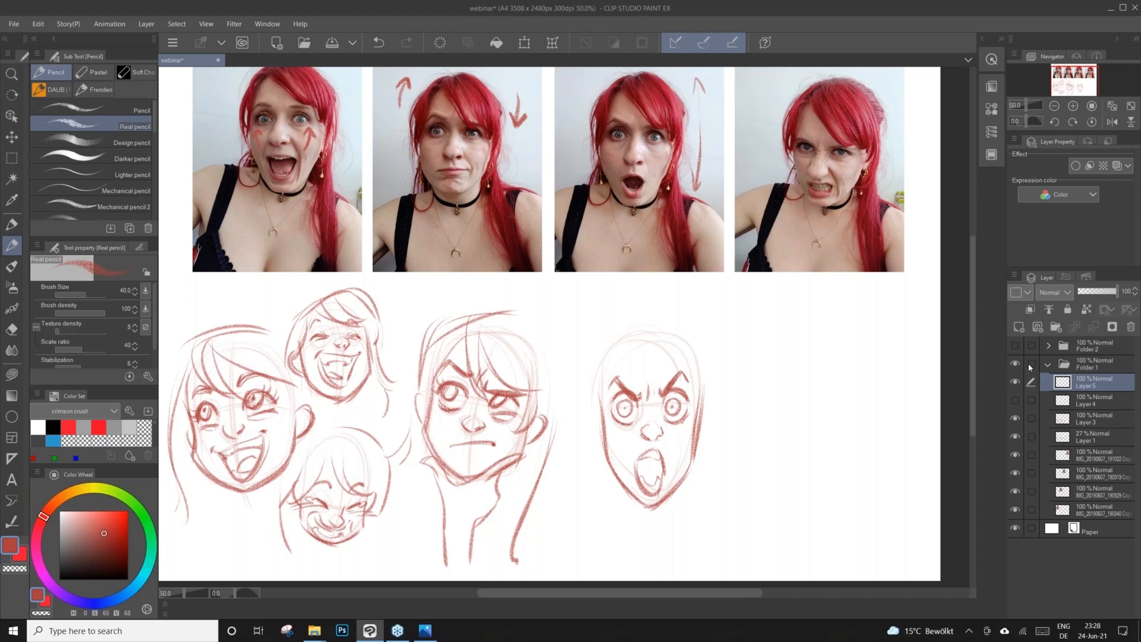
pyautogui.click(1015, 381)
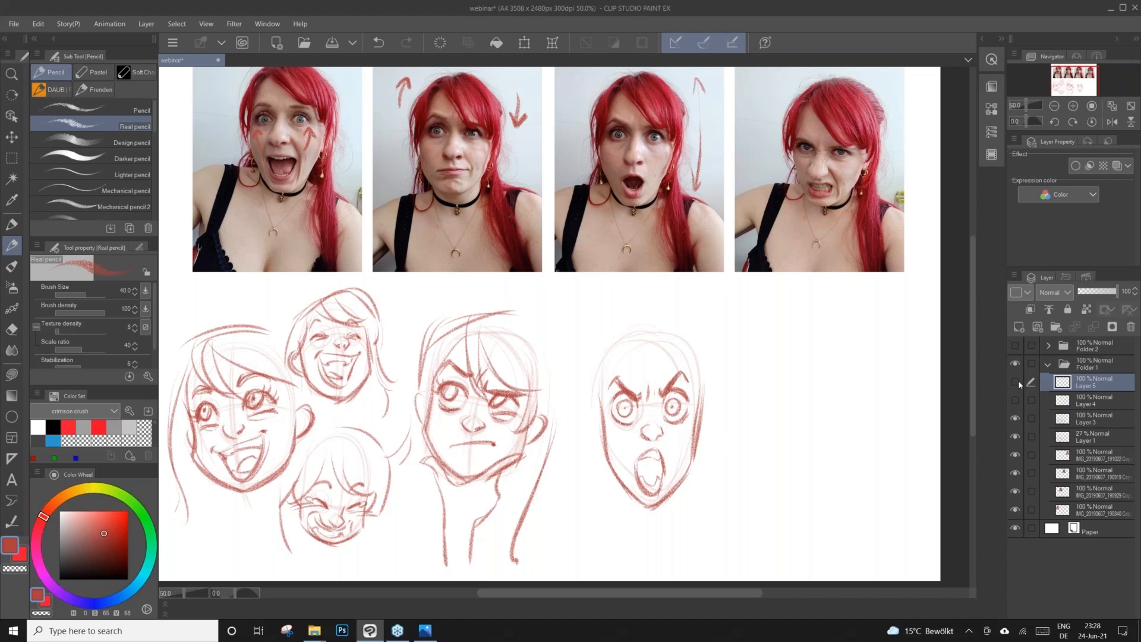
# Draw one lowered and one raised eyebrow on another new layer and hide that layer.
pyautogui.click(1024, 326)
pyautogui.moveTo(609, 391)
pyautogui.mouseDown()
pyautogui.moveTo(689, 378)
pyautogui.moveTo(681, 361)
pyautogui.moveTo(690, 383)
pyautogui.moveTo(673, 363)
pyautogui.mouseUp()
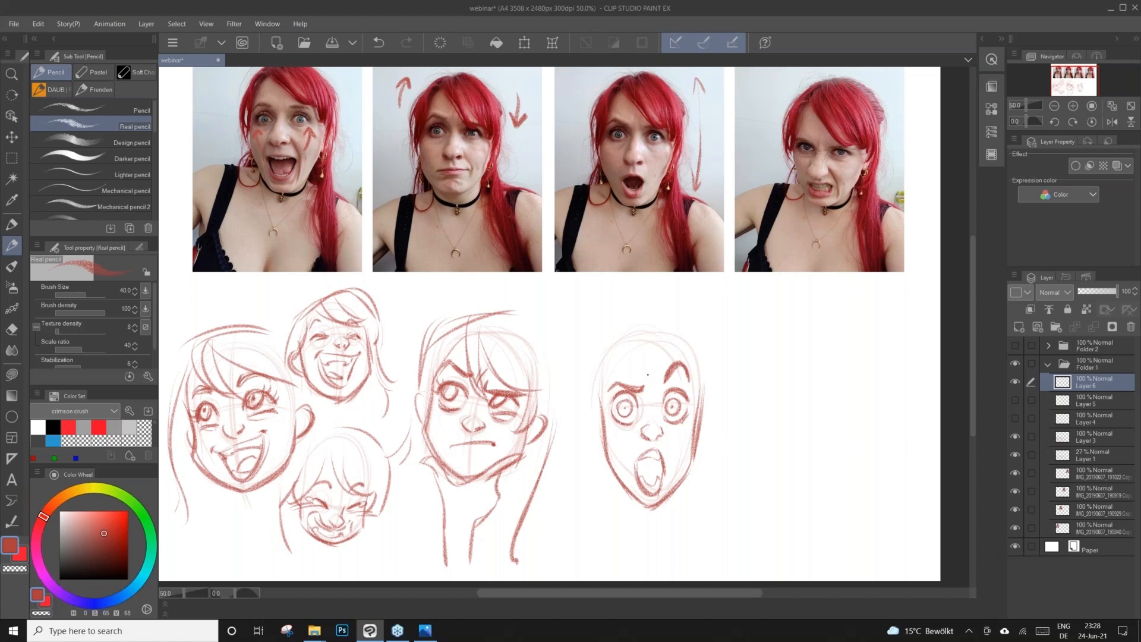
pyautogui.click(1015, 382)
pyautogui.click(1015, 382)
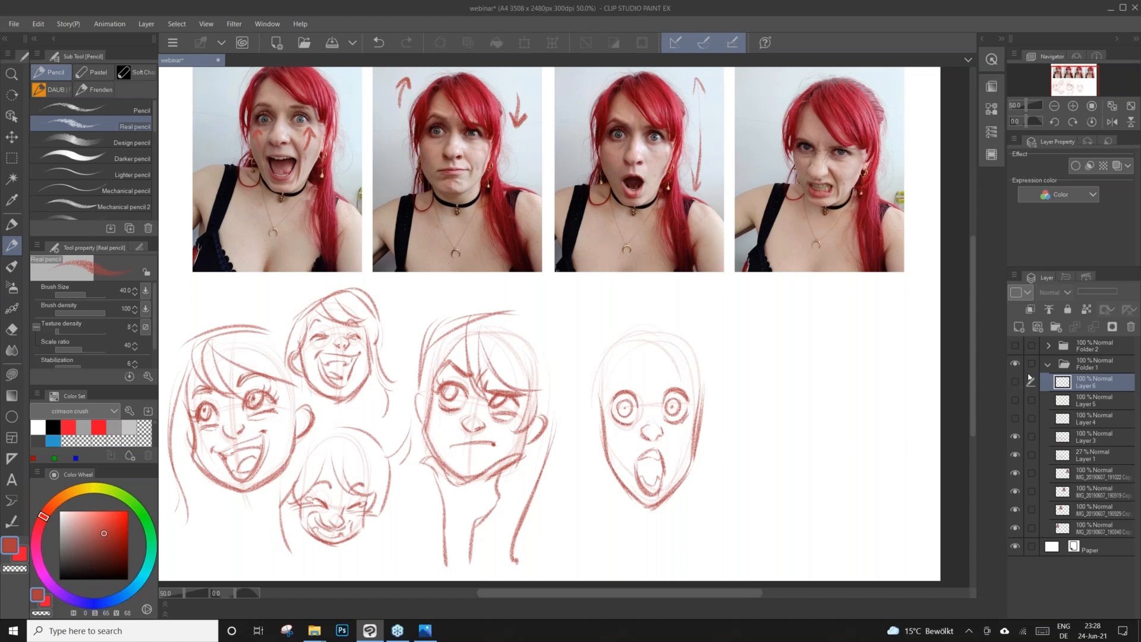
# Draw worried eyebrows with raised inner ends and small frown lines on another new layer.
pyautogui.click(1019, 327)
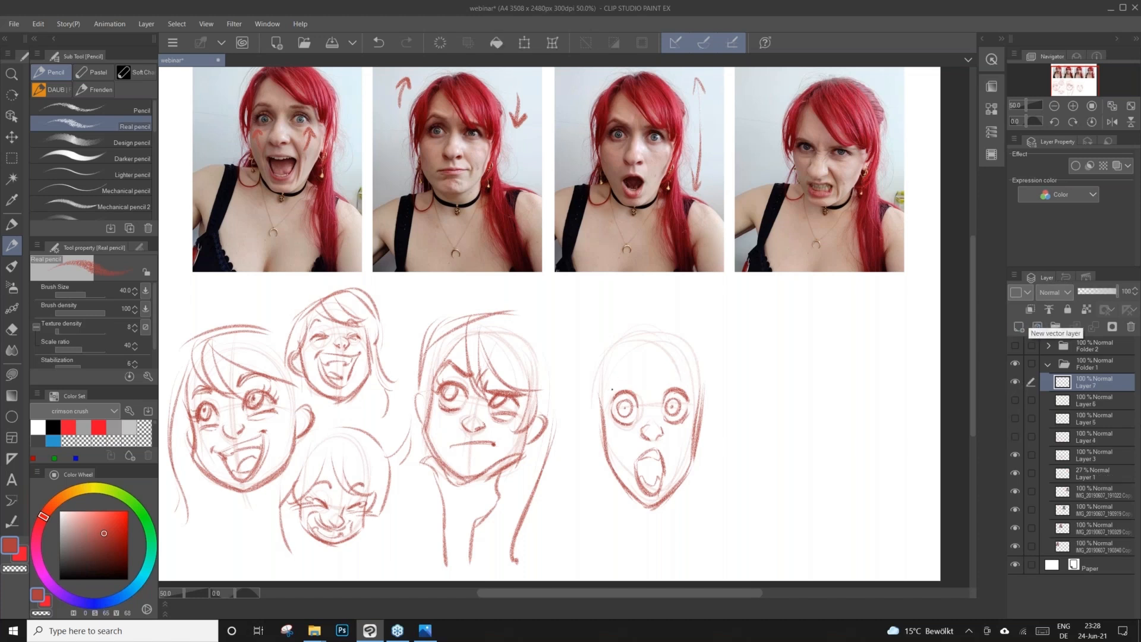
pyautogui.moveTo(612, 389)
pyautogui.mouseDown()
pyautogui.moveTo(692, 390)
pyautogui.moveTo(635, 390)
pyautogui.moveTo(653, 381)
pyautogui.mouseUp()
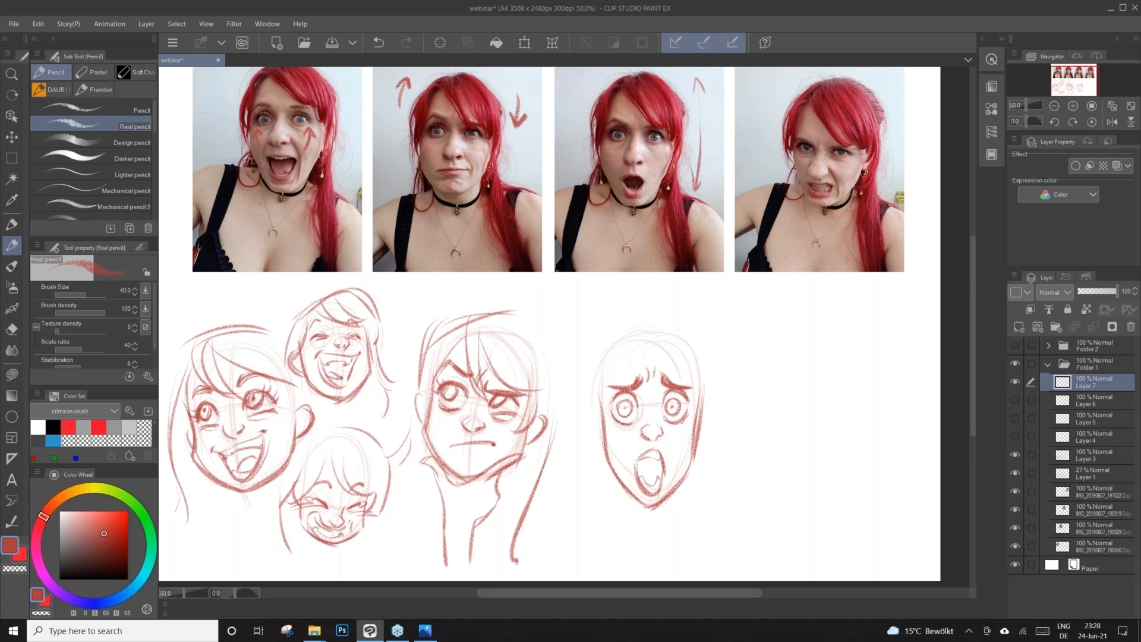
# Sketch the shocked head's parted fringe, hair crown and long hair at both sides on Layer 3.
pyautogui.click(1095, 455)
pyautogui.moveTo(707, 405); pyautogui.dragTo(698, 444)
pyautogui.moveTo(641, 329)
pyautogui.mouseDown()
pyautogui.moveTo(661, 401)
pyautogui.moveTo(701, 385)
pyautogui.moveTo(701, 432)
pyautogui.mouseUp()
pyautogui.moveTo(625, 345); pyautogui.dragTo(595, 405)
pyautogui.moveTo(630, 317)
pyautogui.mouseDown()
pyautogui.moveTo(588, 361)
pyautogui.moveTo(579, 484)
pyautogui.moveTo(563, 511)
pyautogui.mouseUp()
pyautogui.moveTo(593, 361)
pyautogui.mouseDown()
pyautogui.moveTo(660, 317)
pyautogui.moveTo(716, 378)
pyautogui.moveTo(708, 549)
pyautogui.mouseUp()
pyautogui.moveTo(585, 482); pyautogui.dragTo(591, 568)
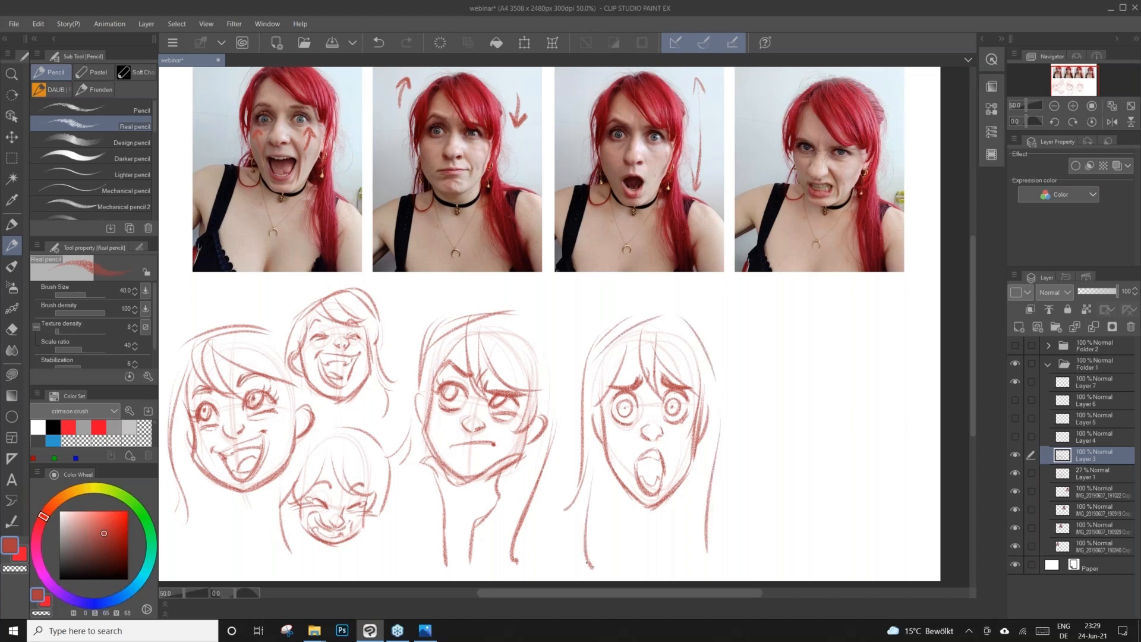
# Sketch two hands pressed against the shocked head's cheeks, with the forearms running down from them.
pyautogui.moveTo(593, 447); pyautogui.dragTo(606, 533)
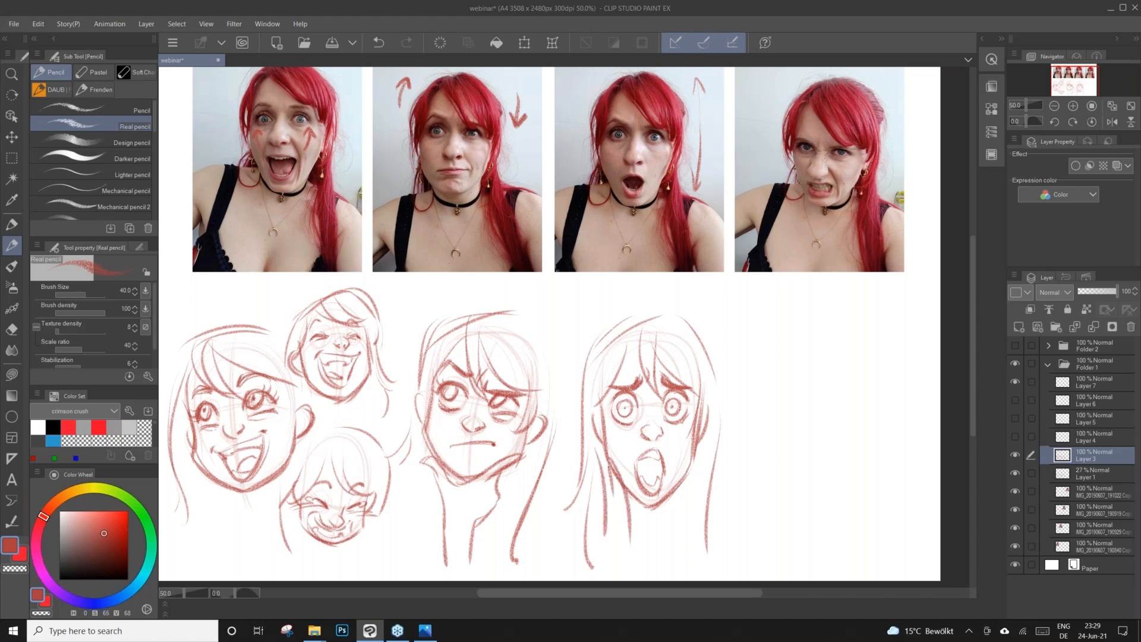
pyautogui.moveTo(589, 438)
pyautogui.mouseDown()
pyautogui.moveTo(606, 521)
pyautogui.moveTo(622, 561)
pyautogui.mouseUp()
pyautogui.moveTo(609, 499); pyautogui.dragTo(593, 578)
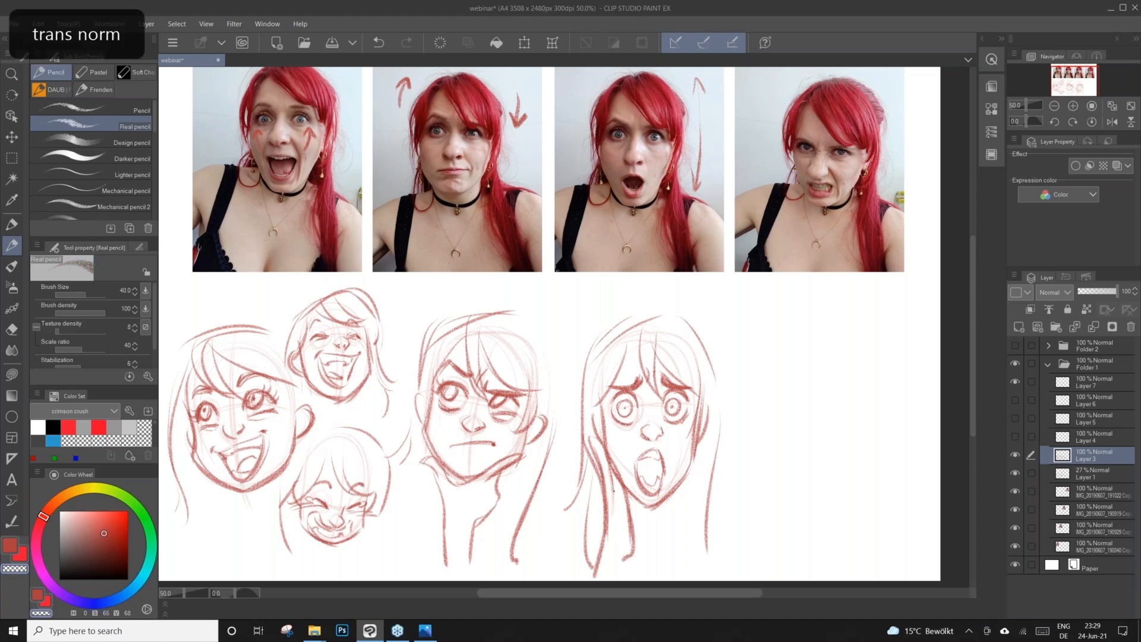
pyautogui.moveTo(606, 466); pyautogui.dragTo(616, 508)
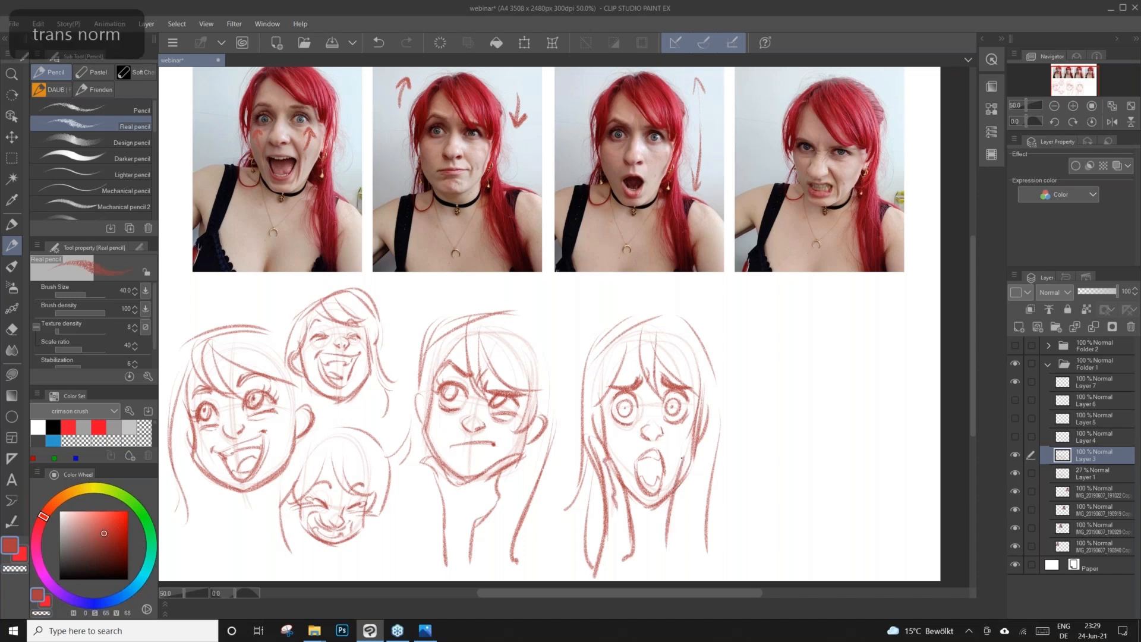
pyautogui.moveTo(710, 433)
pyautogui.mouseDown()
pyautogui.moveTo(691, 470)
pyautogui.moveTo(687, 529)
pyautogui.moveTo(664, 560)
pyautogui.moveTo(690, 570)
pyautogui.mouseUp()
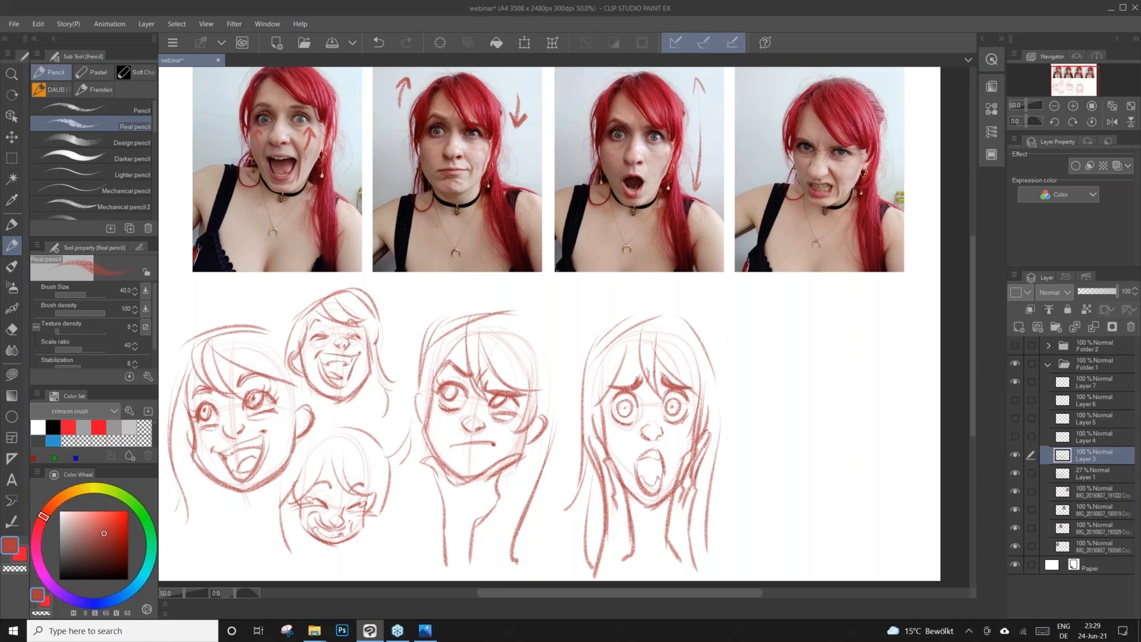
pyautogui.click(1086, 474)
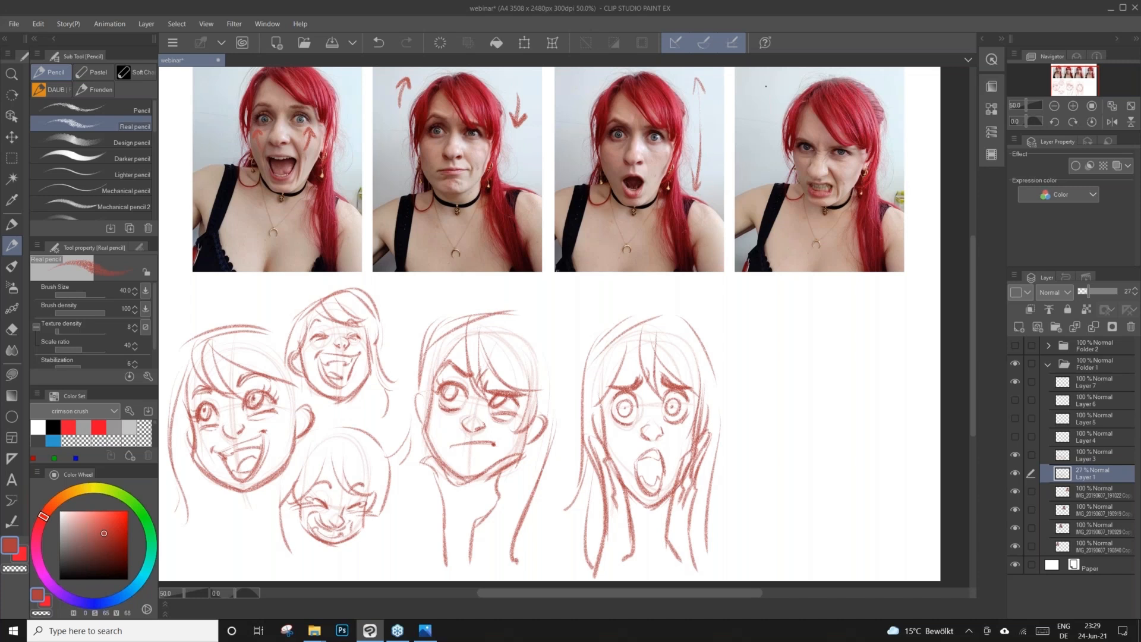
pyautogui.moveTo(767, 85)
pyautogui.mouseDown()
pyautogui.moveTo(768, 120)
pyautogui.moveTo(775, 110)
pyautogui.mouseUp()
pyautogui.click(378, 43)
# Draw a downward arrow and two small curved arrows beside the face in the fourth photo on Layer 3.
pyautogui.click(1088, 455)
pyautogui.moveTo(774, 85); pyautogui.dragTo(773, 132)
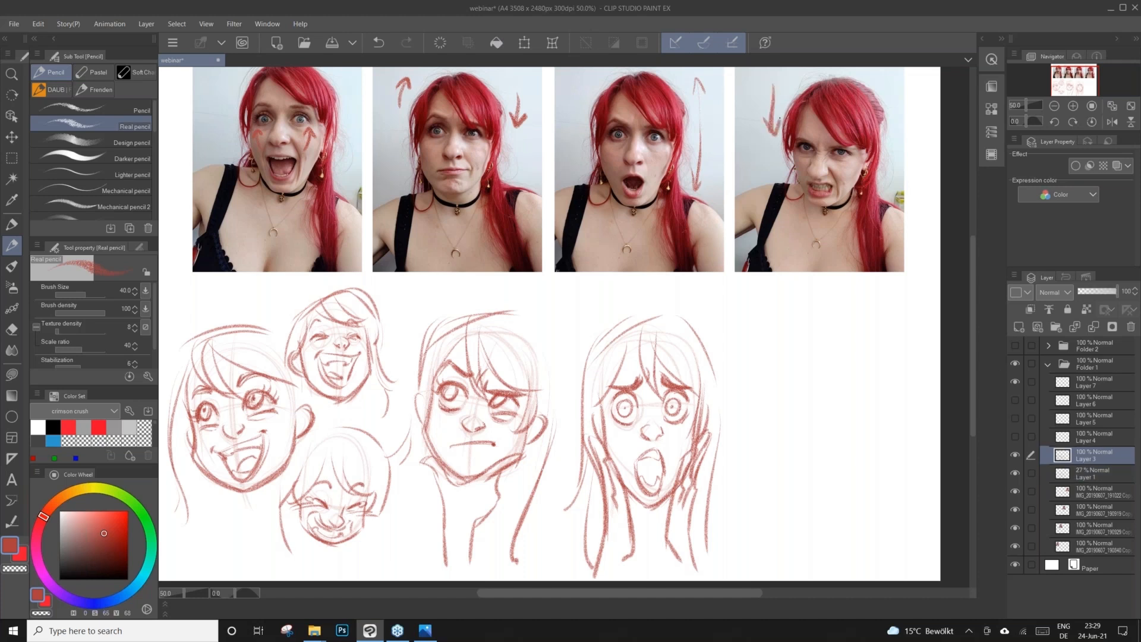
pyautogui.moveTo(758, 178); pyautogui.dragTo(777, 161)
pyautogui.moveTo(773, 172); pyautogui.dragTo(781, 159)
# Rough in a light rounded head shape with a narrower jaw on Layer 1, below the fourth photo.
pyautogui.click(1097, 474)
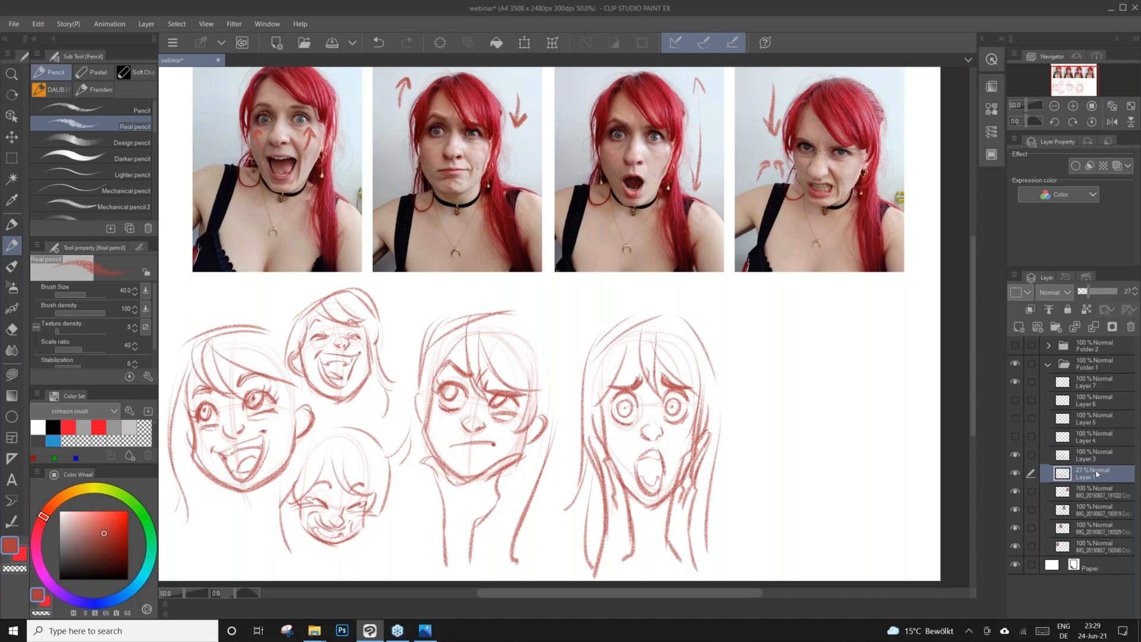
pyautogui.moveTo(829, 316)
pyautogui.mouseDown()
pyautogui.moveTo(779, 397)
pyautogui.moveTo(787, 358)
pyautogui.moveTo(896, 390)
pyautogui.moveTo(874, 460)
pyautogui.mouseUp()
pyautogui.moveTo(807, 340); pyautogui.dragTo(789, 437)
pyautogui.moveTo(896, 339); pyautogui.dragTo(857, 463)
pyautogui.moveTo(791, 449)
pyautogui.mouseDown()
pyautogui.moveTo(808, 480)
pyautogui.moveTo(789, 458)
pyautogui.moveTo(836, 479)
pyautogui.moveTo(870, 465)
pyautogui.mouseUp()
# Add curved eye guidelines, a vertical centre line and rough eye and nose shapes to the fourth head.
pyautogui.moveTo(799, 380)
pyautogui.mouseDown()
pyautogui.moveTo(866, 416)
pyautogui.moveTo(886, 402)
pyautogui.mouseUp()
pyautogui.moveTo(808, 401); pyautogui.dragTo(883, 404)
pyautogui.moveTo(846, 342); pyautogui.dragTo(820, 481)
pyautogui.moveTo(797, 385)
pyautogui.mouseDown()
pyautogui.moveTo(878, 411)
pyautogui.moveTo(847, 424)
pyautogui.moveTo(860, 417)
pyautogui.moveTo(799, 392)
pyautogui.mouseUp()
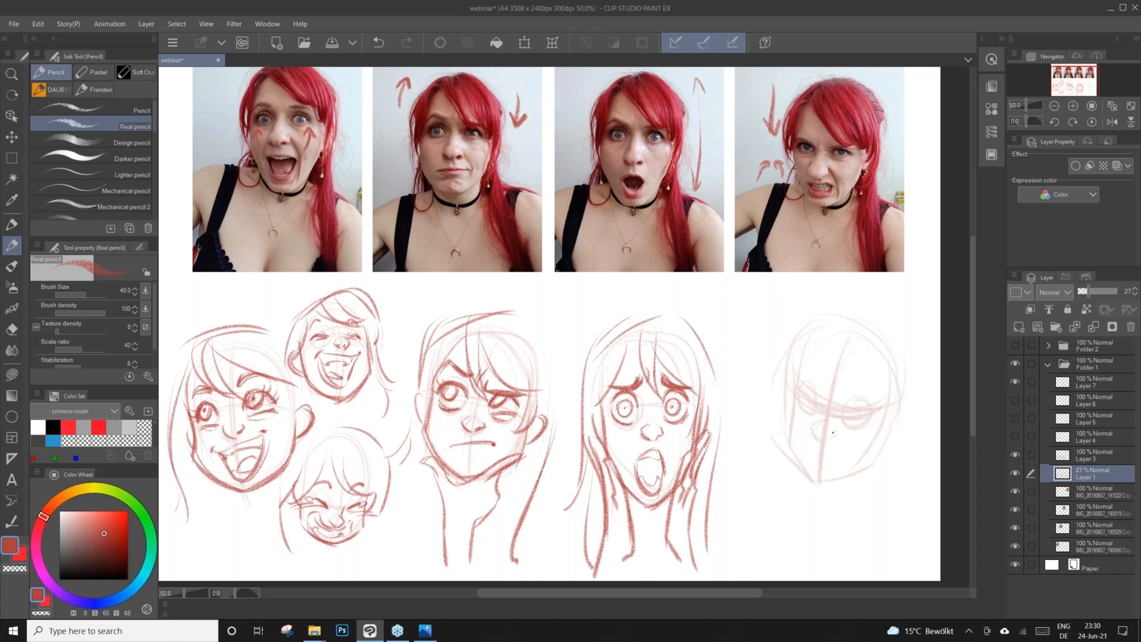
# Draw the fourth head's snarling mouth with bared teeth and its wrinkled nose on Layer 3.
pyautogui.click(1091, 456)
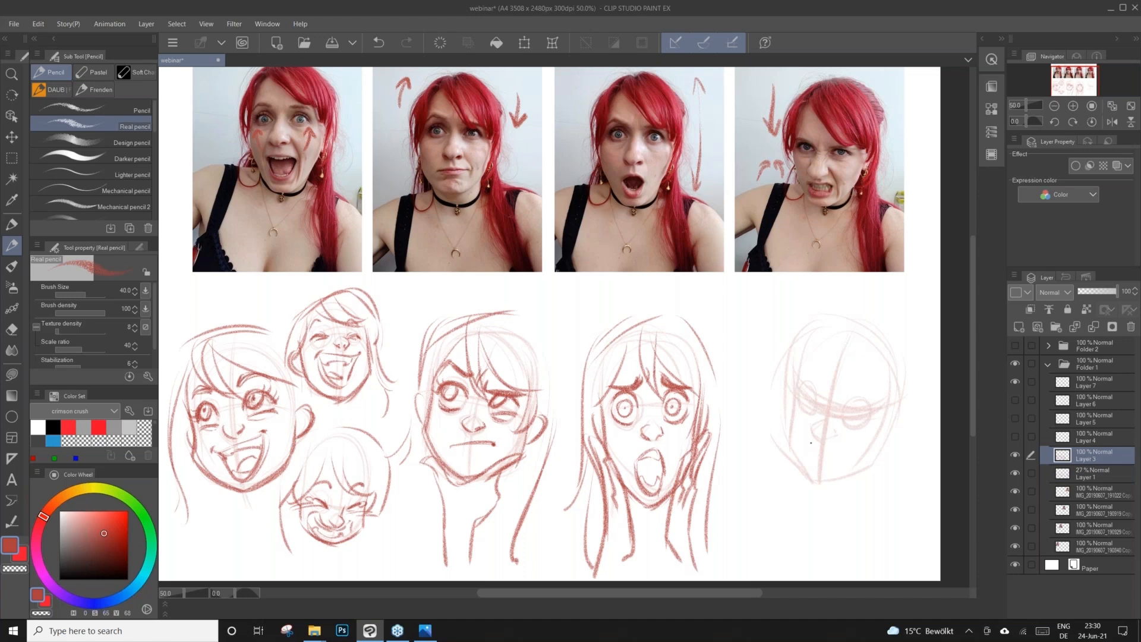
pyautogui.moveTo(807, 441); pyautogui.dragTo(850, 462)
pyautogui.moveTo(809, 457)
pyautogui.mouseDown()
pyautogui.moveTo(847, 465)
pyautogui.moveTo(812, 458)
pyautogui.mouseUp()
pyautogui.moveTo(811, 458)
pyautogui.mouseDown()
pyautogui.moveTo(845, 454)
pyautogui.moveTo(851, 441)
pyautogui.moveTo(850, 462)
pyautogui.moveTo(834, 451)
pyautogui.mouseUp()
pyautogui.press('c')
pyautogui.moveTo(818, 462)
pyautogui.mouseDown()
pyautogui.moveTo(852, 459)
pyautogui.moveTo(851, 440)
pyautogui.mouseUp()
pyautogui.press('c')
pyautogui.moveTo(811, 423); pyautogui.dragTo(821, 438)
pyautogui.moveTo(815, 422); pyautogui.dragTo(829, 418)
# Draw a narrowed eye, both slanted angry eyebrows and the frown lines between them on the fourth head.
pyautogui.moveTo(850, 409); pyautogui.dragTo(799, 421)
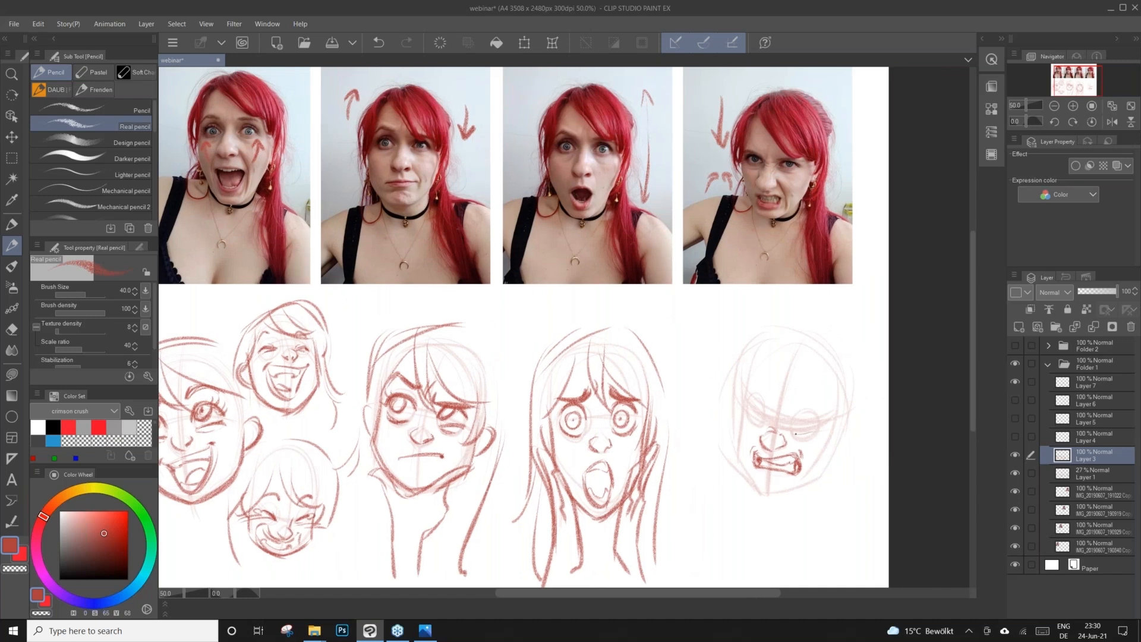
pyautogui.moveTo(792, 433)
pyautogui.mouseDown()
pyautogui.moveTo(820, 429)
pyautogui.moveTo(791, 439)
pyautogui.moveTo(802, 410)
pyautogui.moveTo(821, 420)
pyautogui.moveTo(791, 423)
pyautogui.moveTo(821, 421)
pyautogui.moveTo(808, 411)
pyautogui.moveTo(824, 408)
pyautogui.moveTo(806, 410)
pyautogui.moveTo(823, 407)
pyautogui.mouseUp()
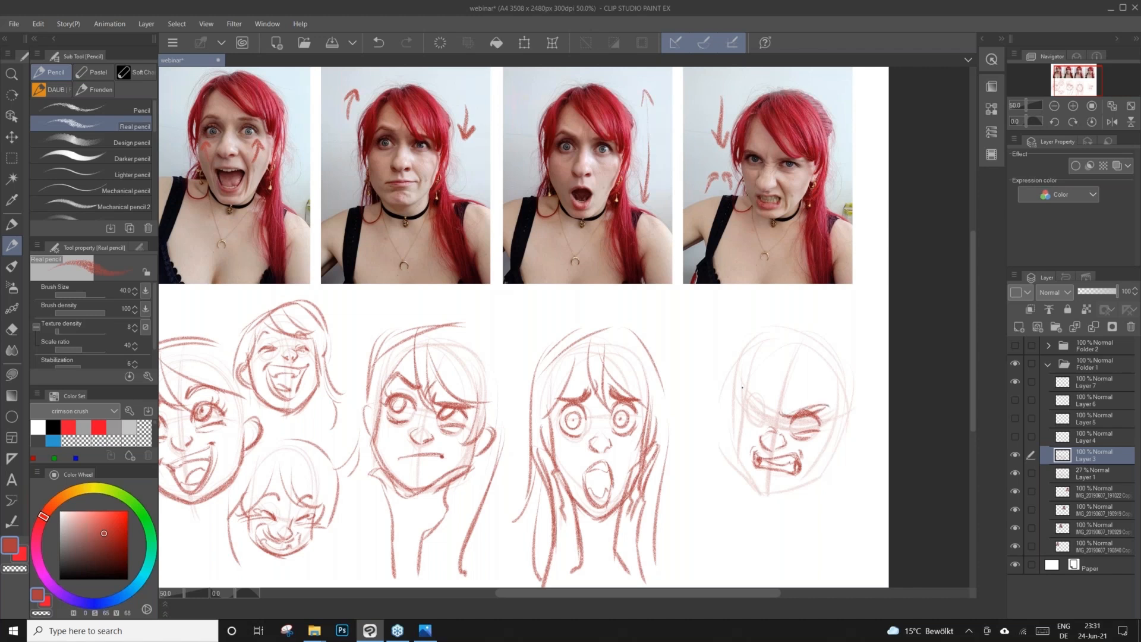
pyautogui.moveTo(747, 384)
pyautogui.mouseDown()
pyautogui.moveTo(769, 417)
pyautogui.moveTo(758, 411)
pyautogui.mouseUp()
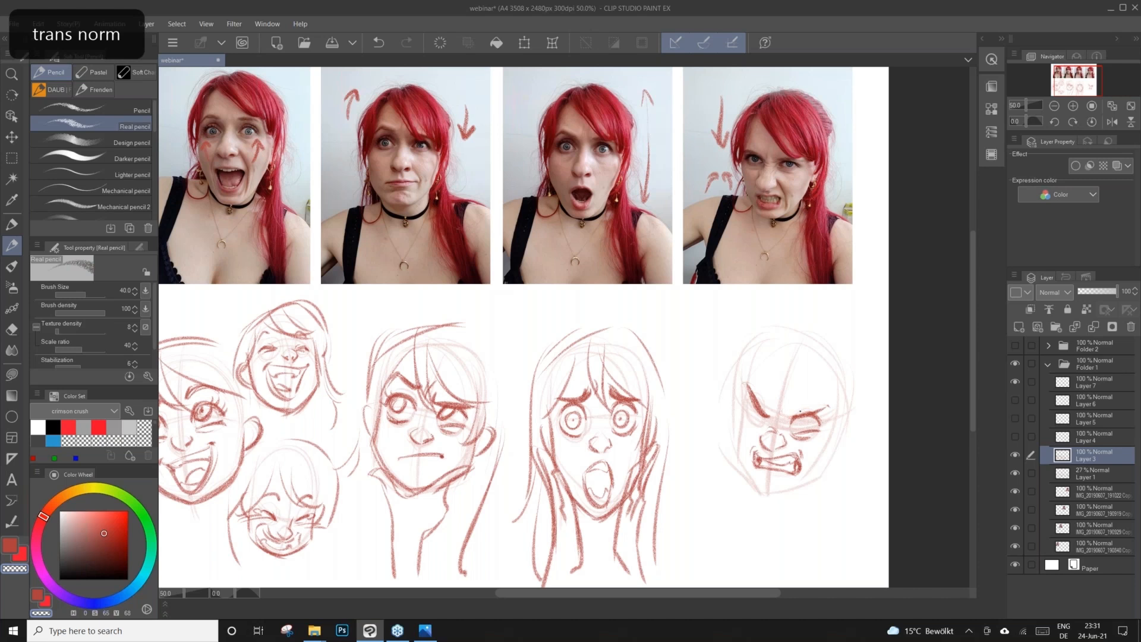
pyautogui.press('c')
pyautogui.moveTo(779, 404); pyautogui.dragTo(784, 420)
pyautogui.moveTo(773, 404); pyautogui.dragTo(780, 419)
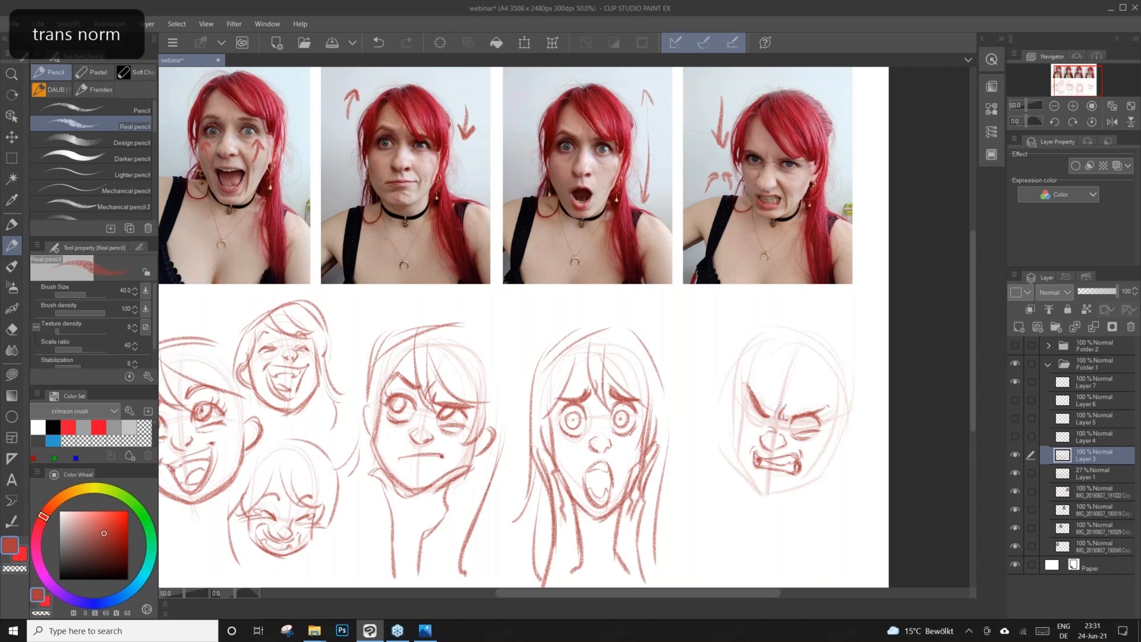
# Add a pupil to the fourth head's narrowed right-hand eye and draw the left-hand eye beneath its slanted brow.
pyautogui.press('c')
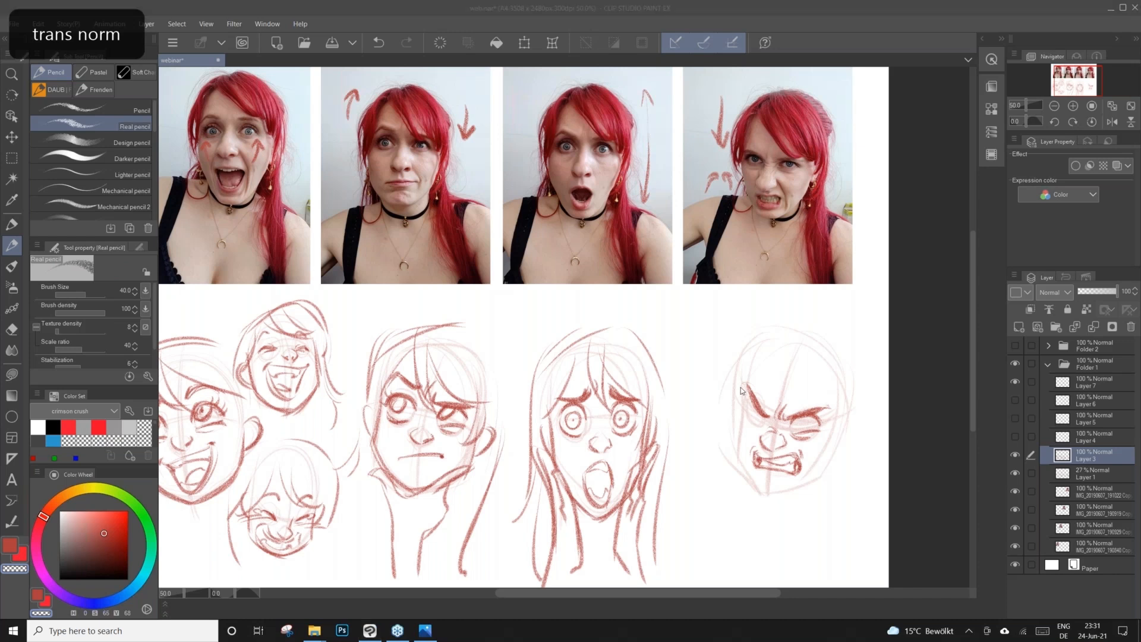
pyautogui.press('c')
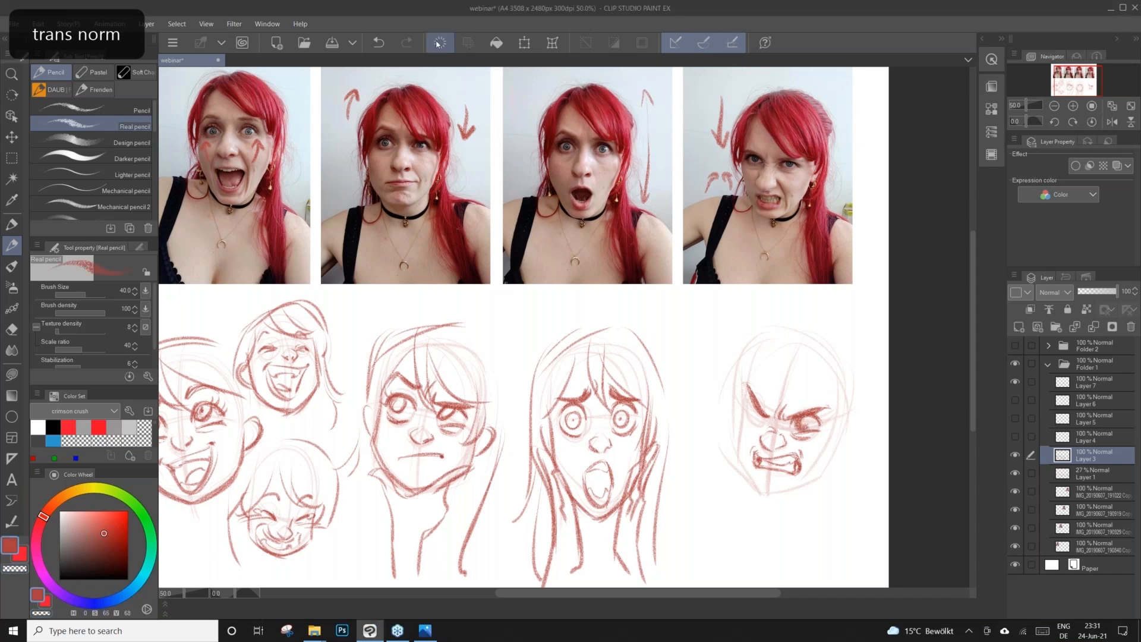
pyautogui.click(378, 43)
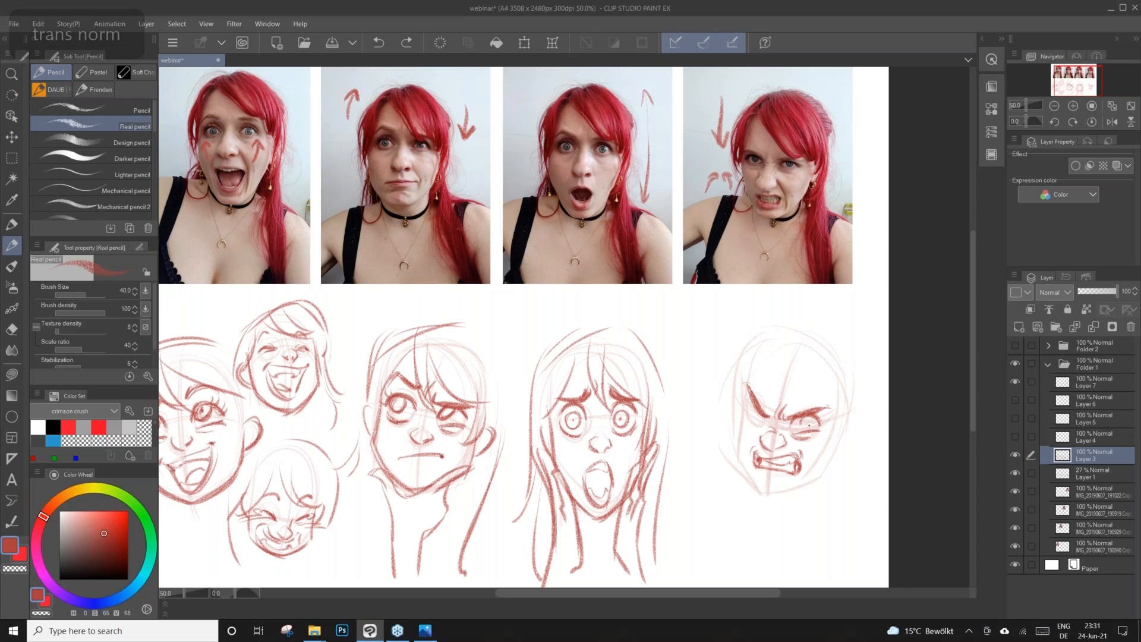
pyautogui.hotkey('ctrl', 'y')
pyautogui.moveTo(743, 397)
pyautogui.mouseDown()
pyautogui.moveTo(762, 427)
pyautogui.moveTo(751, 422)
pyautogui.mouseUp()
pyautogui.moveTo(757, 401)
pyautogui.mouseDown()
pyautogui.moveTo(750, 420)
pyautogui.moveTo(749, 404)
pyautogui.mouseUp()
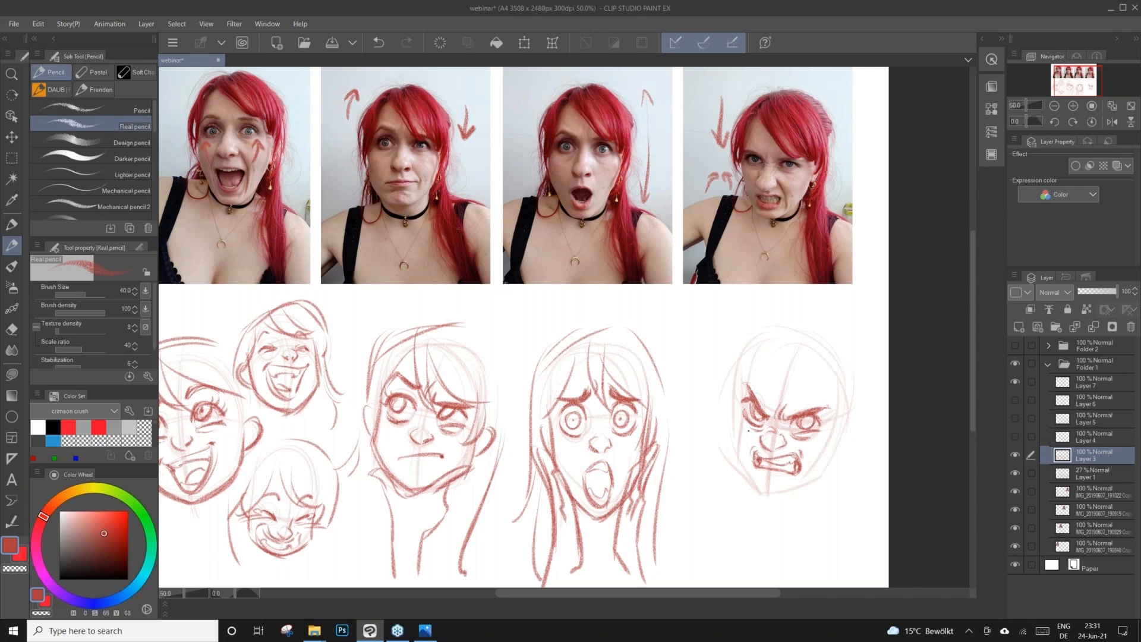
# Outline the fourth head's cheeks, pointed jaw and rounded skull over the light construction sketch.
pyautogui.moveTo(736, 380)
pyautogui.mouseDown()
pyautogui.moveTo(731, 457)
pyautogui.moveTo(739, 449)
pyautogui.moveTo(766, 490)
pyautogui.mouseUp()
pyautogui.moveTo(733, 451)
pyautogui.mouseDown()
pyautogui.moveTo(767, 487)
pyautogui.moveTo(811, 483)
pyautogui.moveTo(850, 407)
pyautogui.mouseUp()
pyautogui.moveTo(745, 344); pyautogui.dragTo(736, 395)
pyautogui.moveTo(743, 353); pyautogui.dragTo(801, 334)
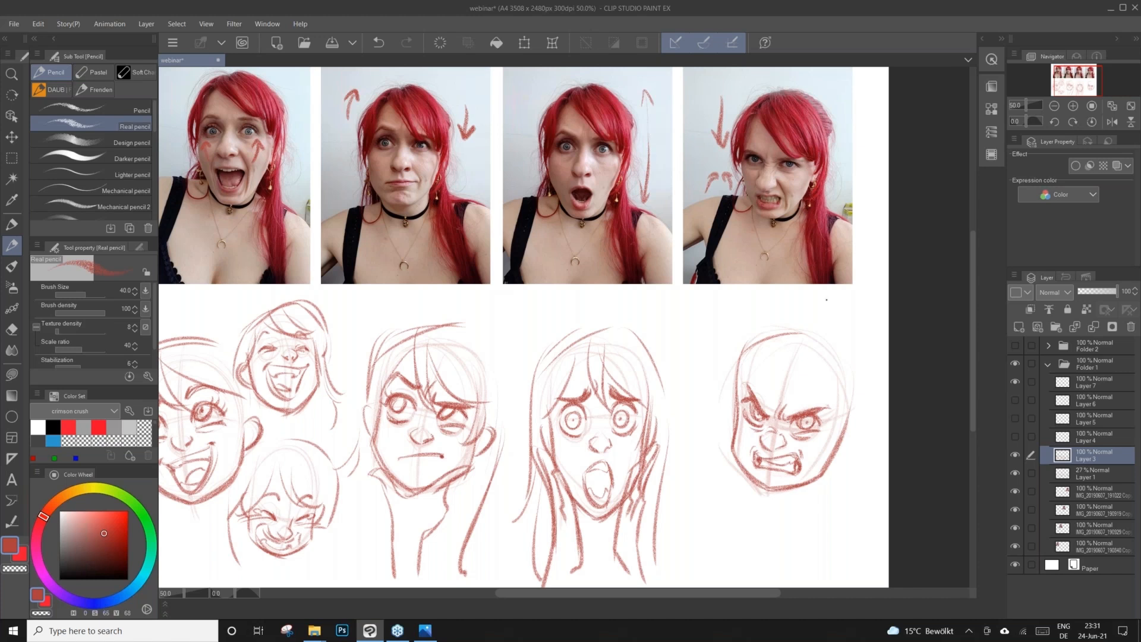
# Draw the angry head's swept fringe across the forehead and its ear on the right-hand side.
pyautogui.moveTo(766, 344); pyautogui.dragTo(784, 415)
pyautogui.moveTo(782, 365); pyautogui.dragTo(831, 411)
pyautogui.moveTo(782, 387)
pyautogui.mouseDown()
pyautogui.moveTo(825, 406)
pyautogui.moveTo(822, 455)
pyautogui.mouseUp()
pyautogui.moveTo(836, 415)
pyautogui.mouseDown()
pyautogui.moveTo(816, 459)
pyautogui.moveTo(835, 455)
pyautogui.mouseUp()
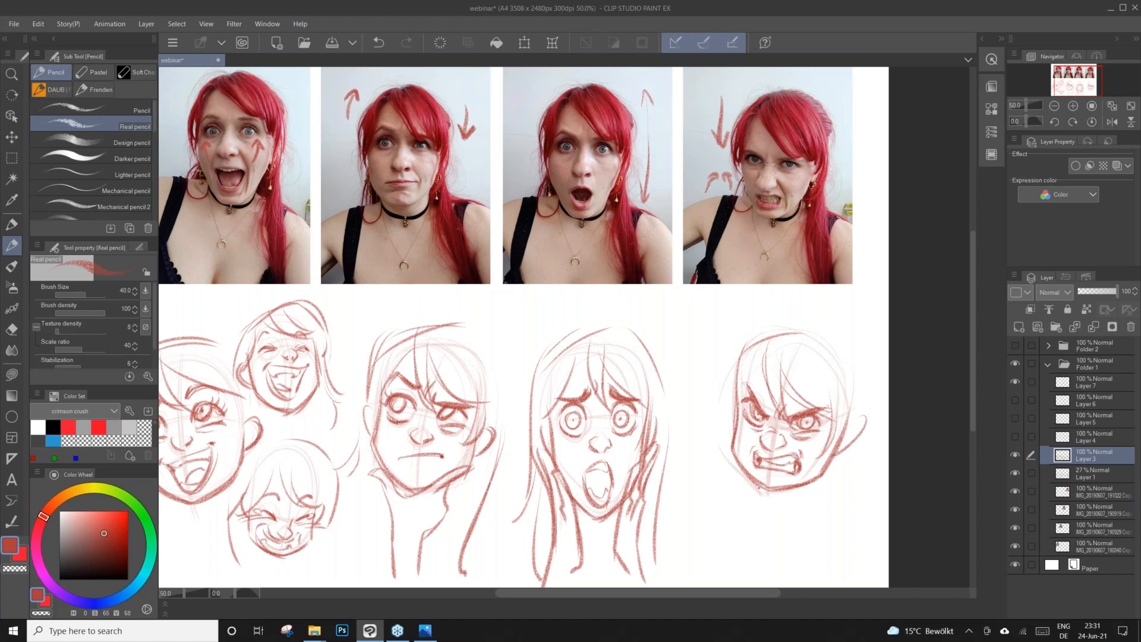
# Sketch raised, hunched shoulder lines on both sides of the angry head and a short neck line under the chin.
pyautogui.moveTo(721, 442)
pyautogui.mouseDown()
pyautogui.moveTo(699, 467)
pyautogui.moveTo(718, 555)
pyautogui.moveTo(712, 448)
pyautogui.mouseUp()
pyautogui.moveTo(864, 457); pyautogui.dragTo(880, 519)
pyautogui.moveTo(792, 492); pyautogui.dragTo(804, 503)
pyautogui.click(800, 508)
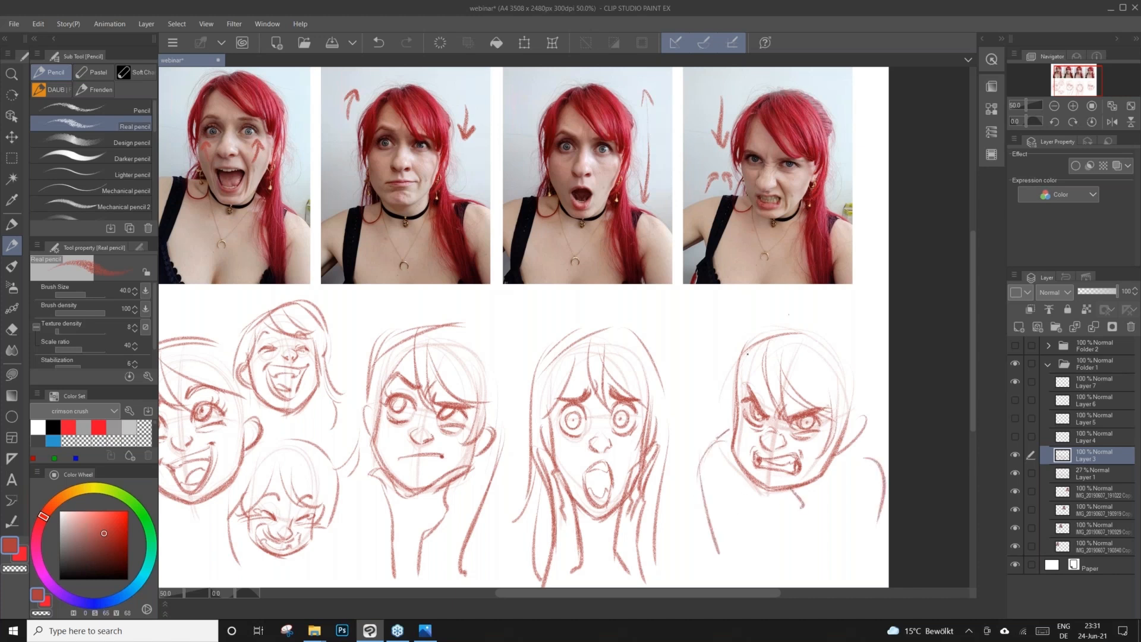
# Draw the outer hair contour around the angry head and a wavy line inside the right-hand shoulder.
pyautogui.moveTo(760, 359); pyautogui.dragTo(726, 428)
pyautogui.moveTo(738, 349); pyautogui.dragTo(717, 425)
pyautogui.moveTo(740, 342)
pyautogui.mouseDown()
pyautogui.moveTo(826, 317)
pyautogui.moveTo(869, 421)
pyautogui.mouseUp()
pyautogui.moveTo(873, 463); pyautogui.dragTo(824, 512)
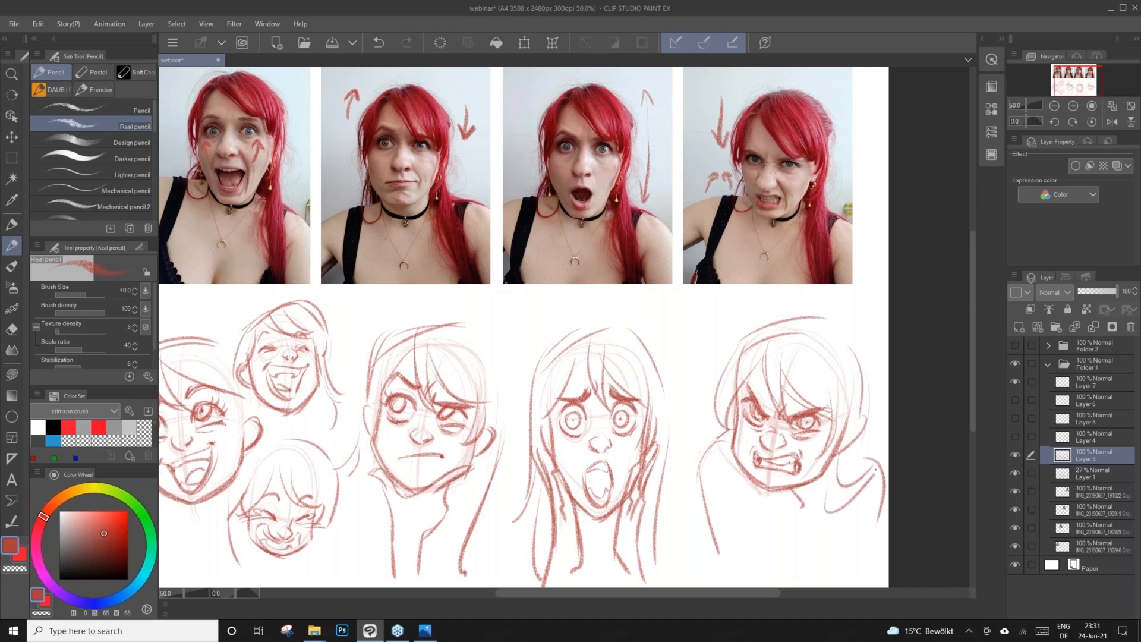
# Sketch the angry figure's neck and upper-body lines and a raised clenched fist below the head.
pyautogui.moveTo(749, 493); pyautogui.dragTo(771, 571)
pyautogui.moveTo(764, 515); pyautogui.dragTo(768, 569)
pyautogui.moveTo(830, 515)
pyautogui.mouseDown()
pyautogui.moveTo(865, 538)
pyautogui.moveTo(814, 558)
pyautogui.moveTo(824, 563)
pyautogui.mouseUp()
pyautogui.moveTo(815, 551)
pyautogui.mouseDown()
pyautogui.moveTo(822, 567)
pyautogui.moveTo(851, 563)
pyautogui.mouseUp()
pyautogui.moveTo(843, 521)
pyautogui.mouseDown()
pyautogui.moveTo(871, 549)
pyautogui.moveTo(852, 563)
pyautogui.moveTo(831, 553)
pyautogui.moveTo(829, 528)
pyautogui.moveTo(861, 563)
pyautogui.moveTo(816, 588)
pyautogui.mouseUp()
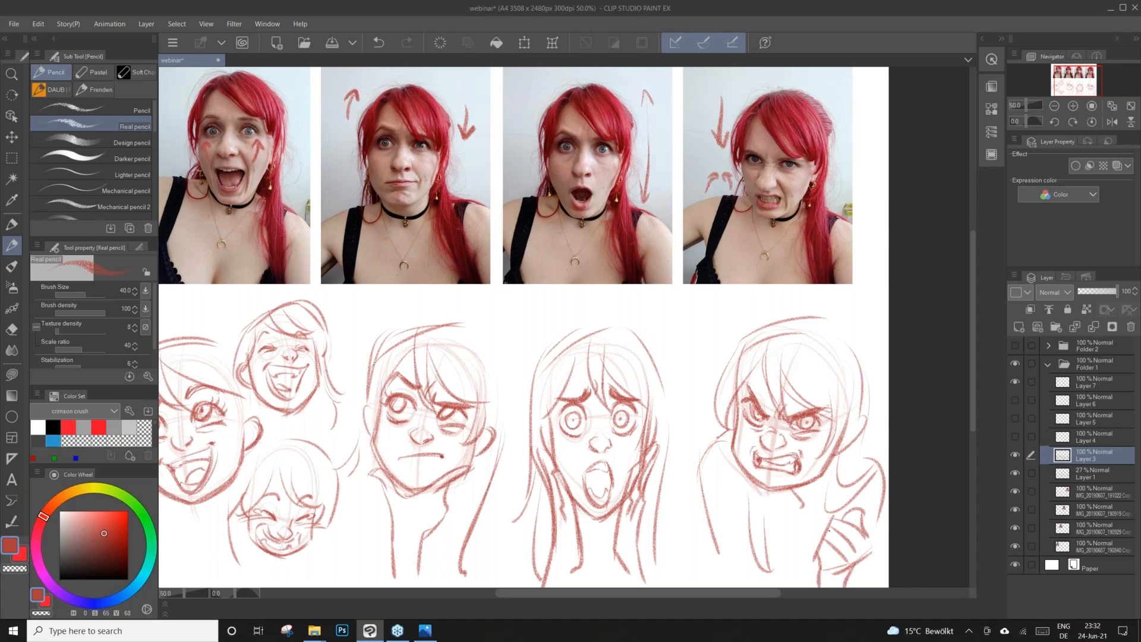
# Add loose flyaway hair strands and further contour strokes to the angry head's hair.
pyautogui.moveTo(859, 418); pyautogui.dragTo(860, 446)
pyautogui.moveTo(753, 349); pyautogui.dragTo(712, 372)
pyautogui.moveTo(710, 342)
pyautogui.mouseDown()
pyautogui.moveTo(701, 372)
pyautogui.moveTo(712, 355)
pyautogui.mouseUp()
pyautogui.moveTo(816, 320); pyautogui.dragTo(838, 278)
pyautogui.moveTo(820, 375)
pyautogui.mouseDown()
pyautogui.moveTo(773, 376)
pyautogui.moveTo(823, 359)
pyautogui.moveTo(807, 359)
pyautogui.mouseUp()
pyautogui.scroll(1, 790, 354)
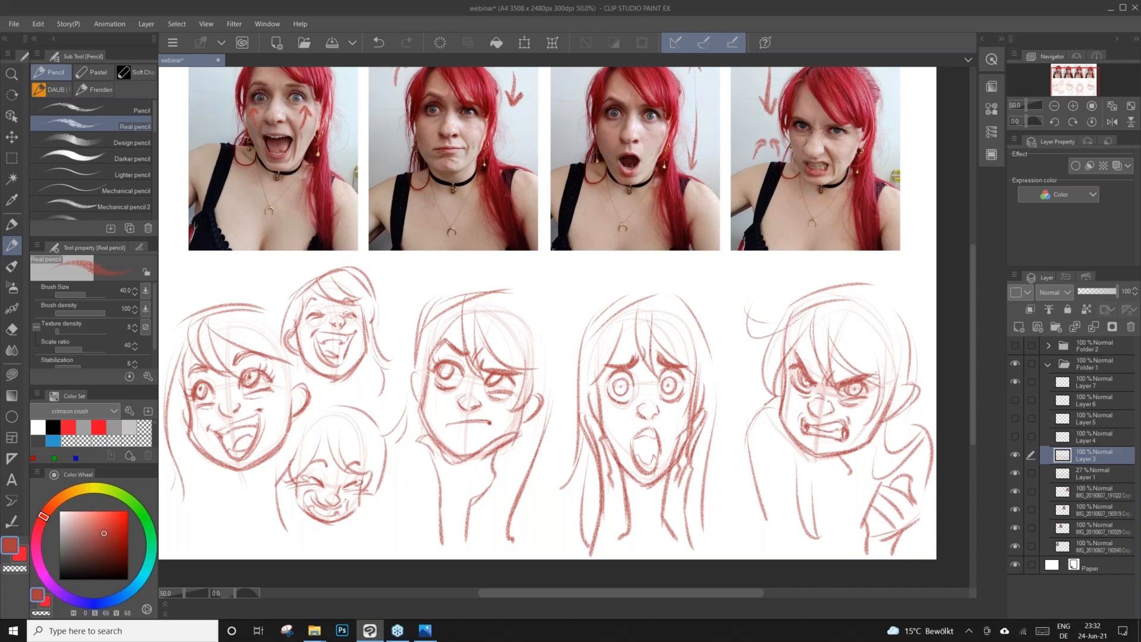
# Select all the sketch layers from Layer 1 up to Layer 7 together.
pyautogui.click(1107, 473)
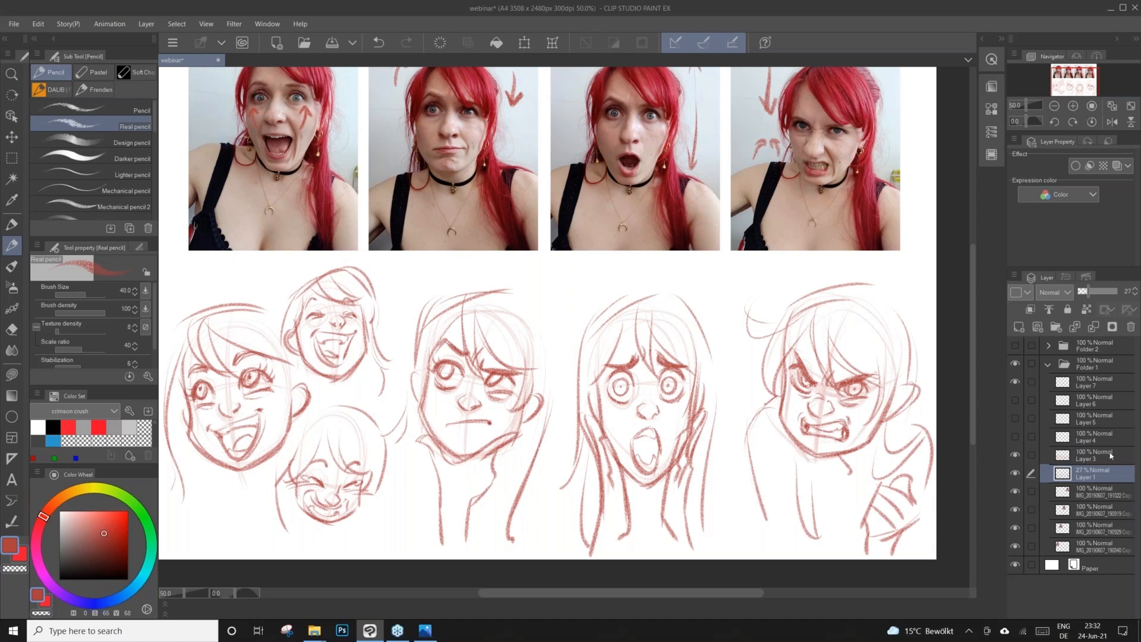
pyautogui.keyDown('ctrl'); pyautogui.click(1107, 452); pyautogui.keyUp('ctrl')
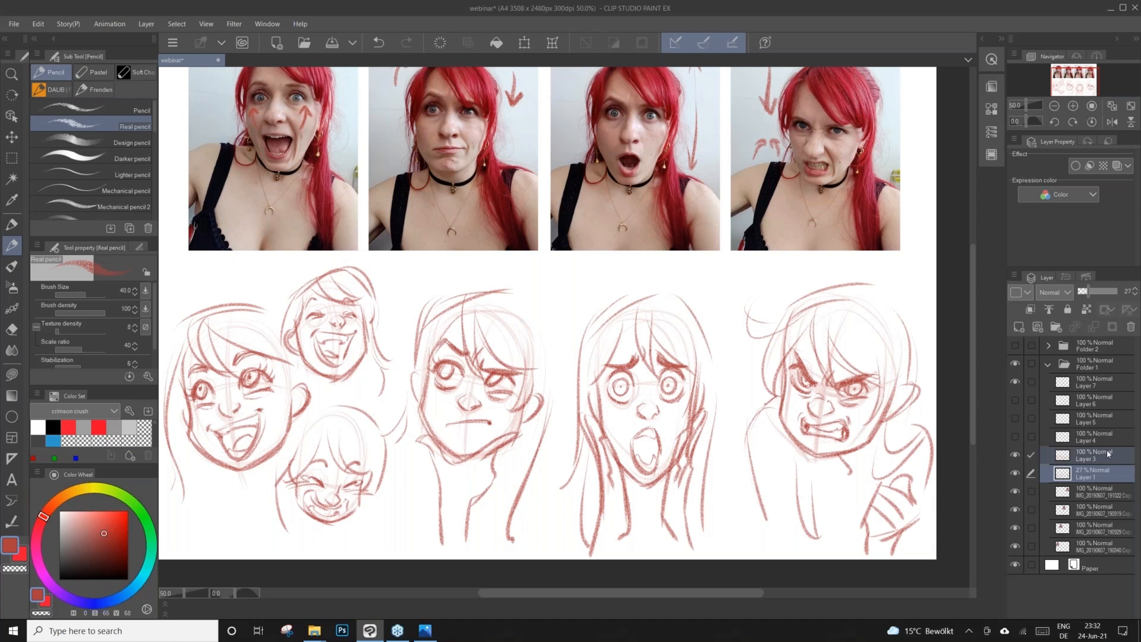
pyautogui.keyDown('ctrl'); pyautogui.click(1107, 383); pyautogui.keyUp('ctrl')
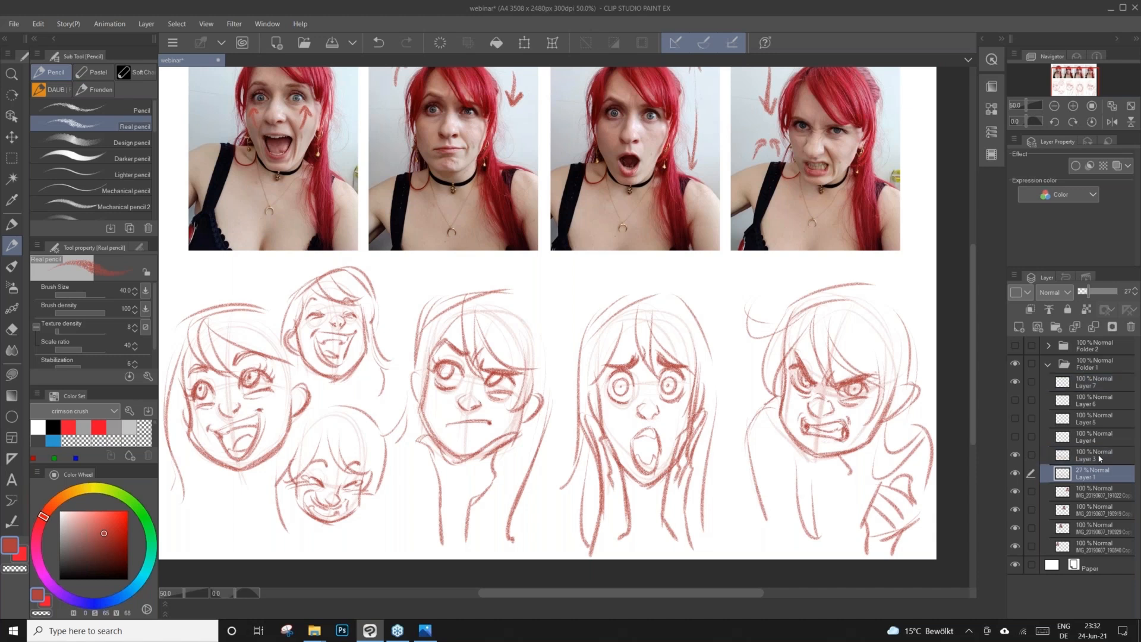
pyautogui.click(1092, 474)
pyautogui.click(1096, 456)
pyautogui.click(1098, 382)
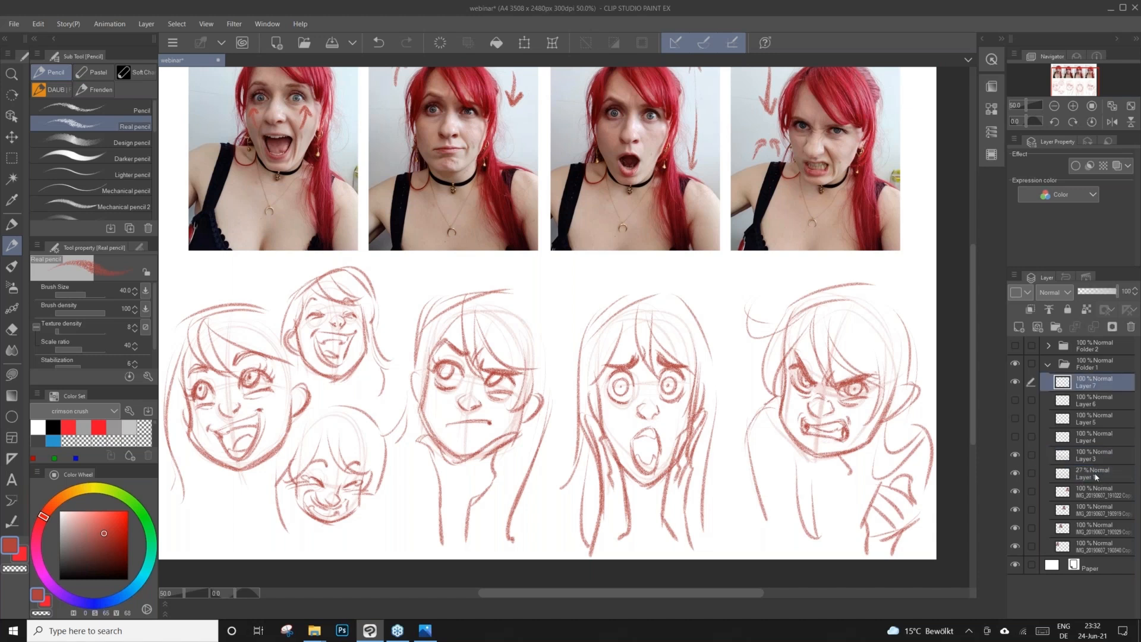
pyautogui.click(1094, 480)
pyautogui.keyDown('shift'); pyautogui.click(1097, 383); pyautogui.keyUp('shift')
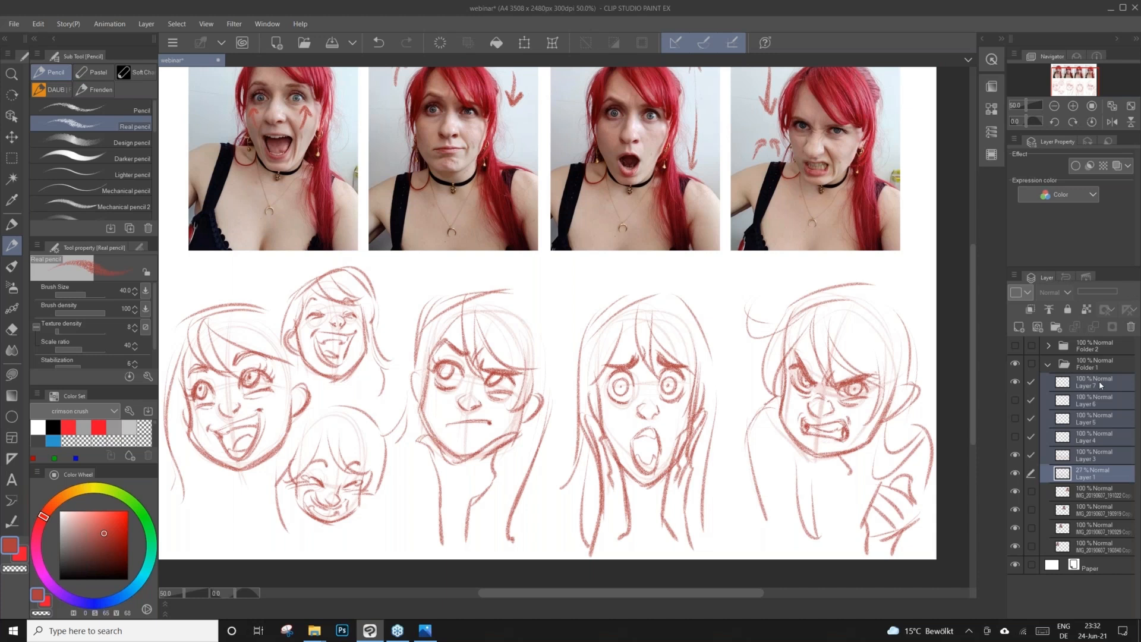
# Lasso the whole third, shocked head including its hair and hands.
pyautogui.click(11, 157)
pyautogui.click(90, 130)
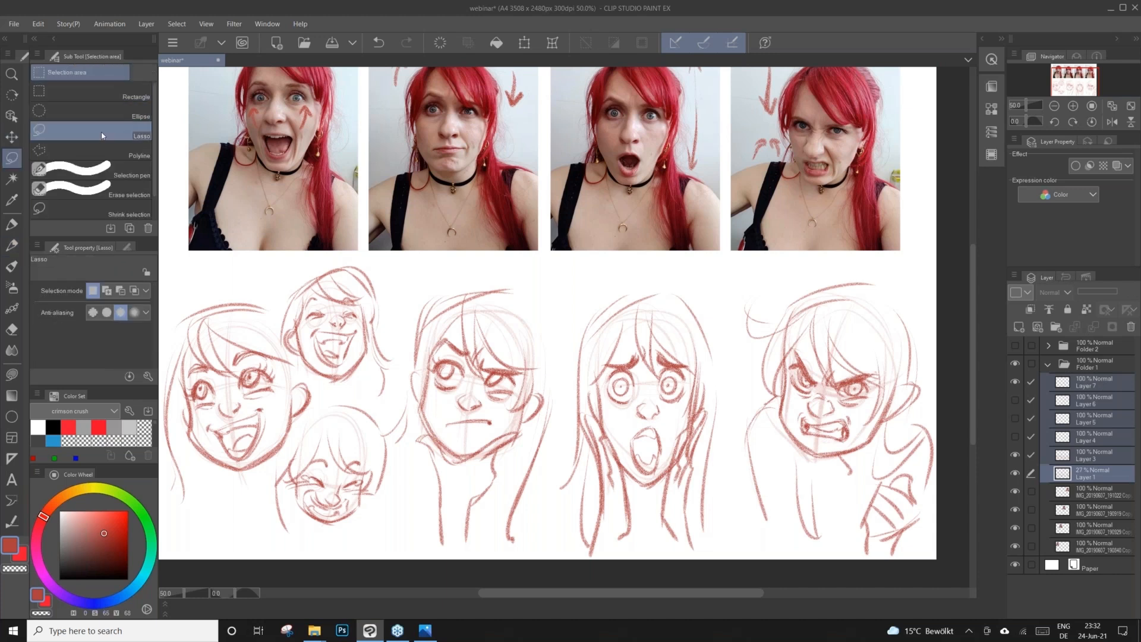
pyautogui.moveTo(597, 276)
pyautogui.mouseDown()
pyautogui.moveTo(555, 496)
pyautogui.moveTo(565, 547)
pyautogui.moveTo(683, 576)
pyautogui.moveTo(731, 533)
pyautogui.moveTo(737, 396)
pyautogui.moveTo(662, 255)
pyautogui.mouseUp()
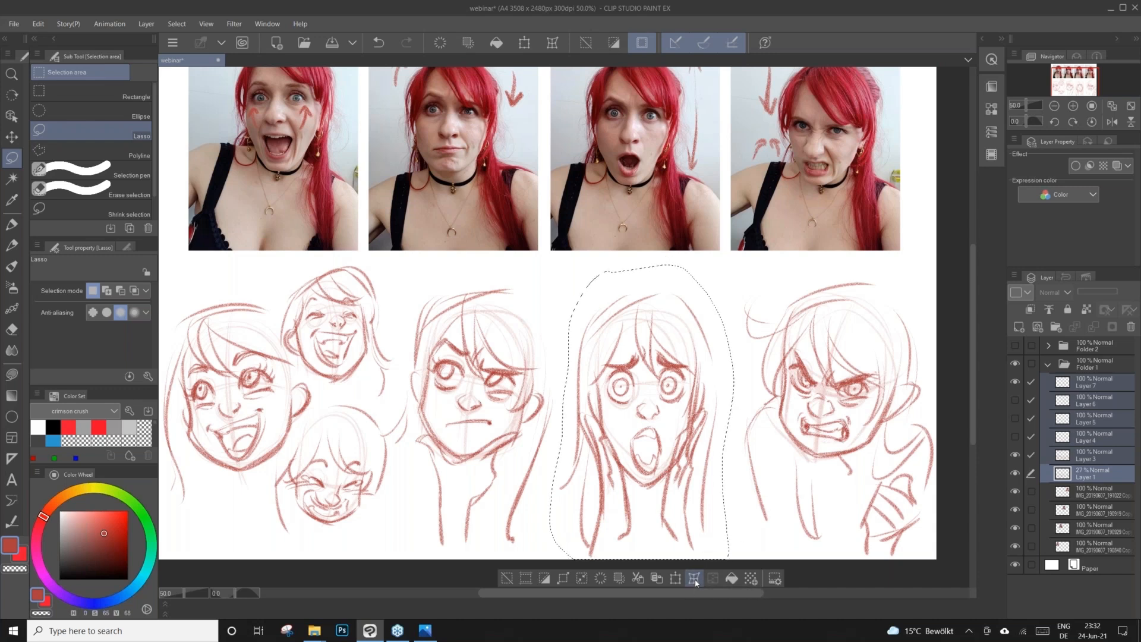
pyautogui.click(693, 578)
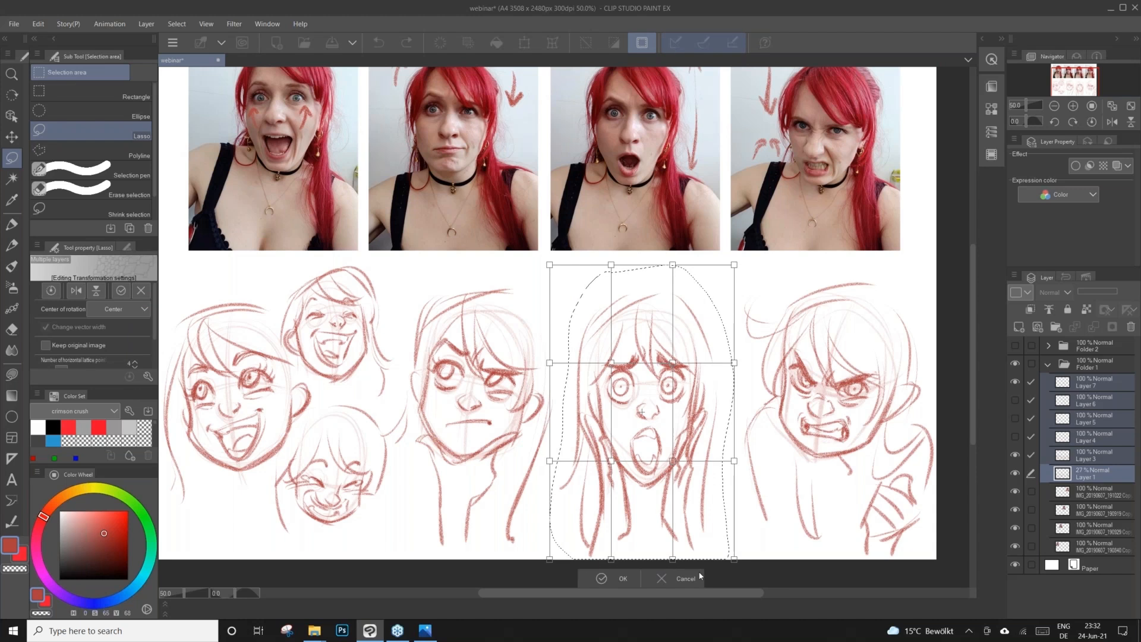
pyautogui.moveTo(672, 362); pyautogui.dragTo(610, 345)
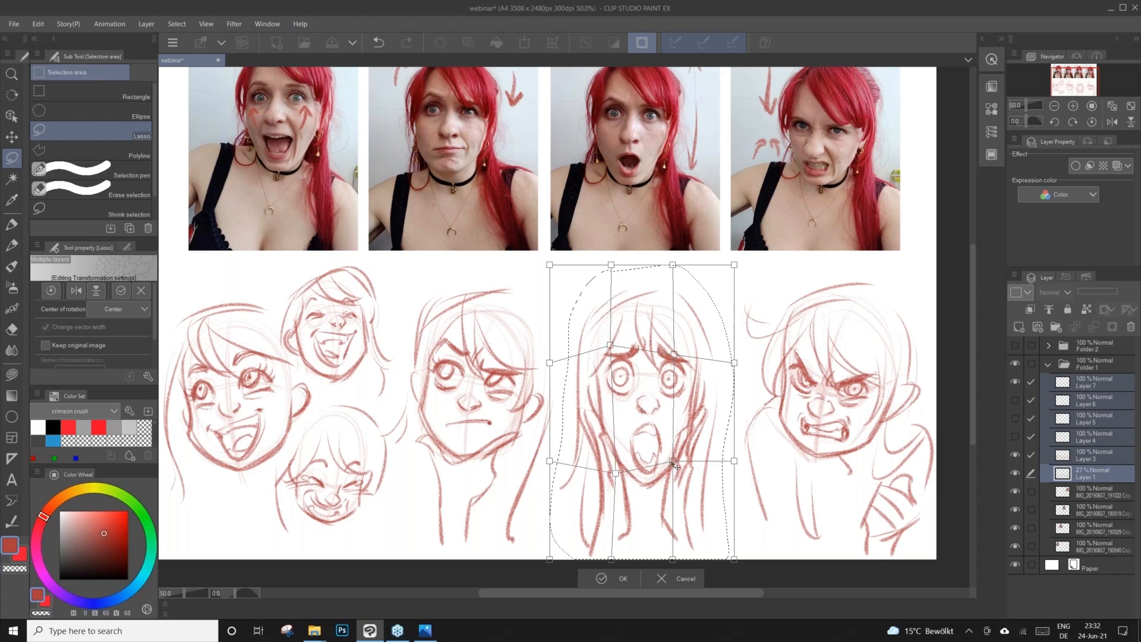
pyautogui.moveTo(675, 355); pyautogui.dragTo(678, 344)
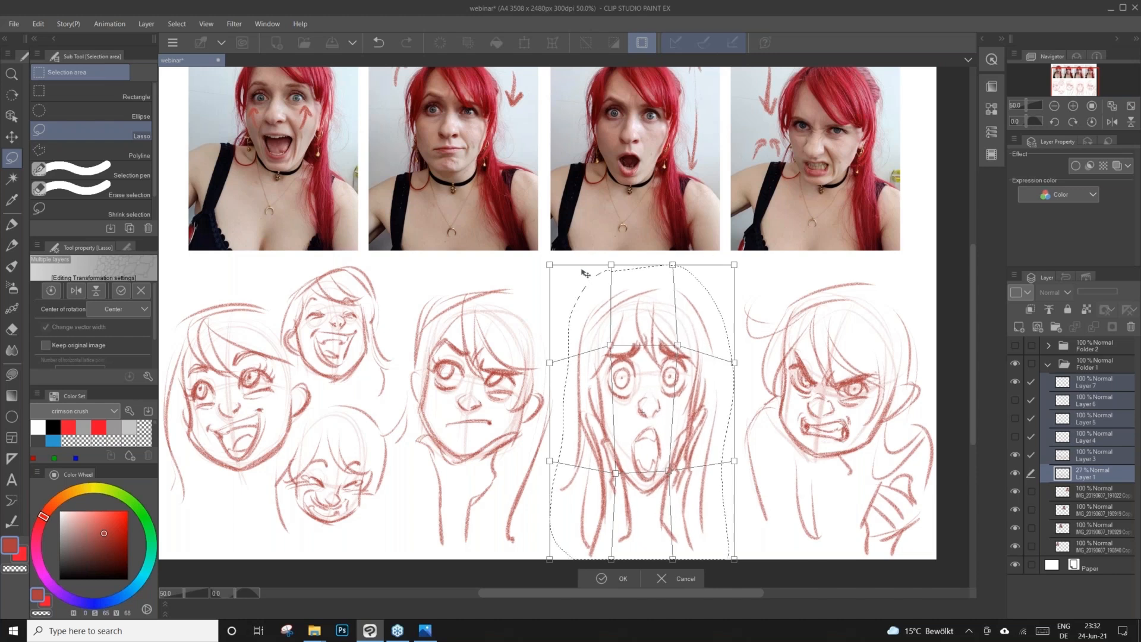
pyautogui.click(667, 578)
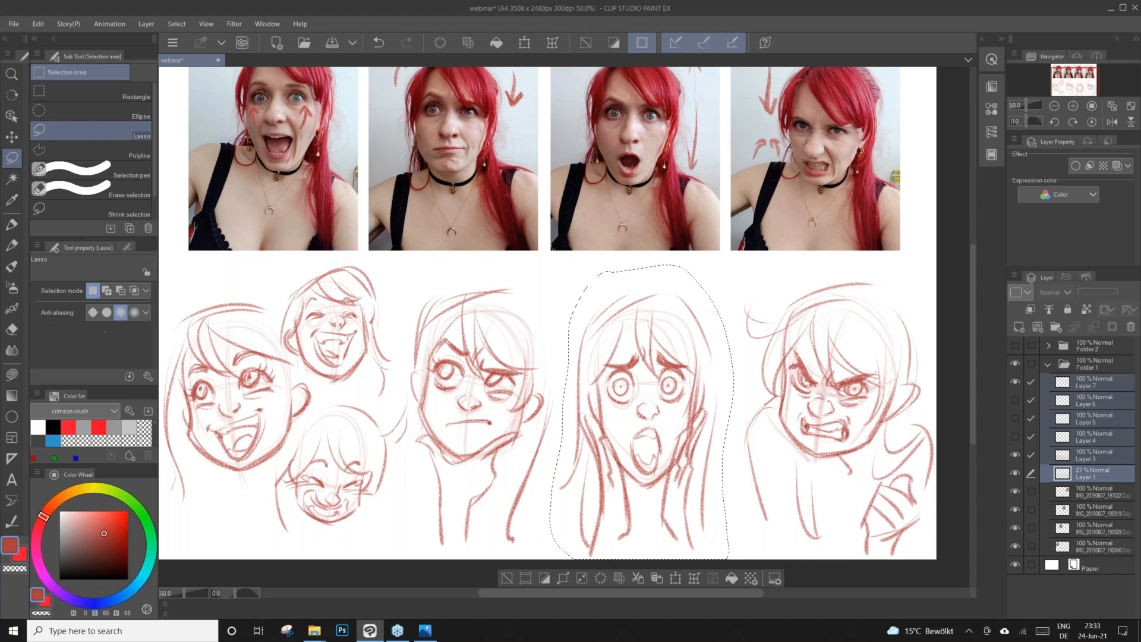
# Start a mesh transformation on the shocked head with 5 horizontal and 5 vertical lattice points.
pyautogui.click(694, 578)
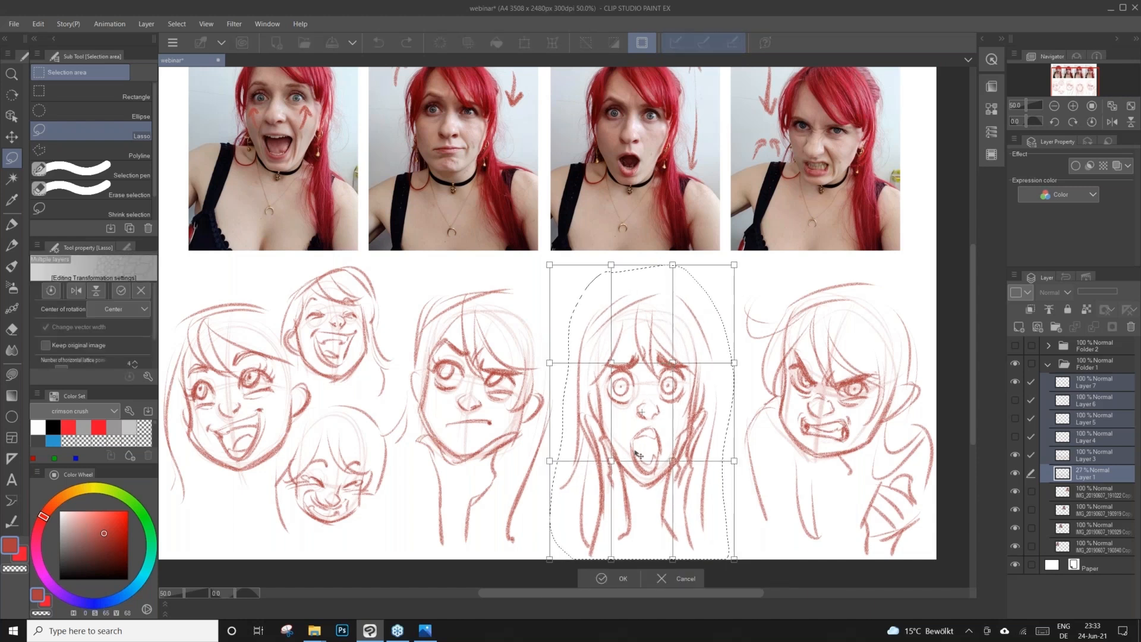
pyautogui.scroll(-2, 153, 337)
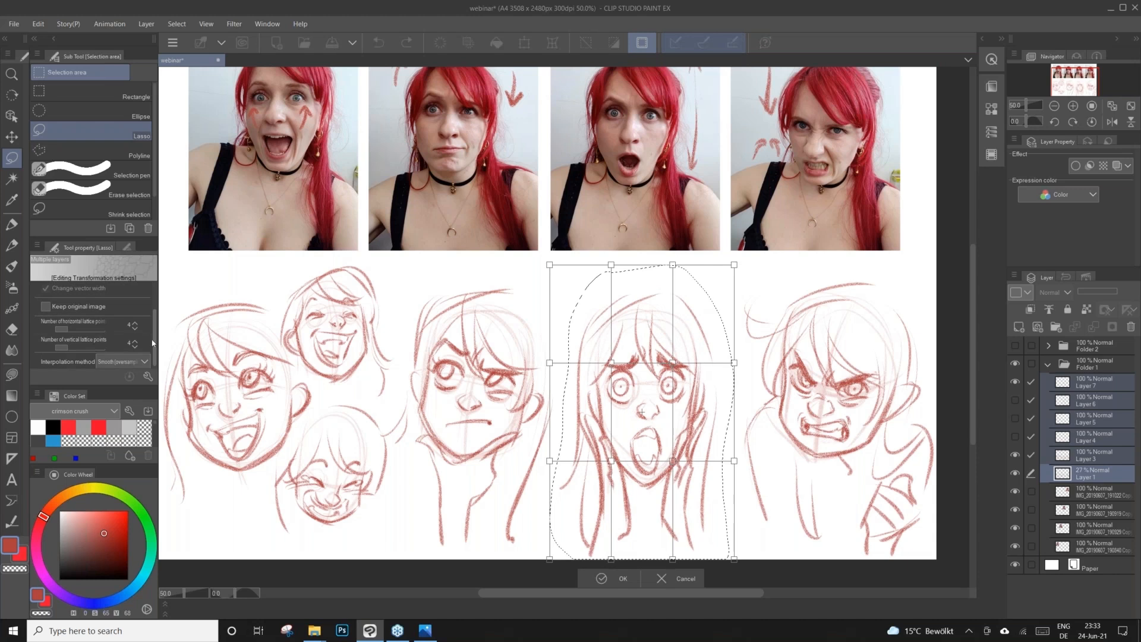
pyautogui.moveTo(155, 331)
pyautogui.mouseDown()
pyautogui.moveTo(155, 308)
pyautogui.moveTo(154, 334)
pyautogui.mouseUp()
pyautogui.click(135, 325)
pyautogui.click(134, 342)
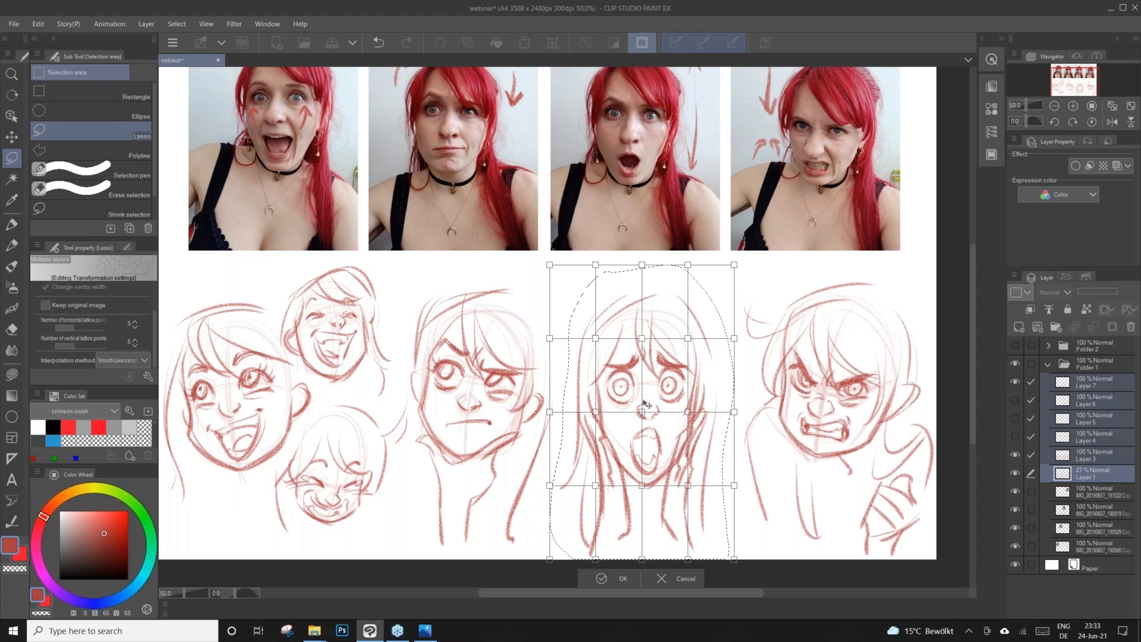
# Warp the shocked head's mesh around the eyes and brows, raising the nose and lowering the chin, and apply it.
pyautogui.moveTo(642, 400); pyautogui.dragTo(686, 406)
pyautogui.moveTo(596, 412); pyautogui.dragTo(598, 408)
pyautogui.moveTo(595, 339); pyautogui.dragTo(593, 339)
pyautogui.moveTo(692, 343); pyautogui.dragTo(690, 345)
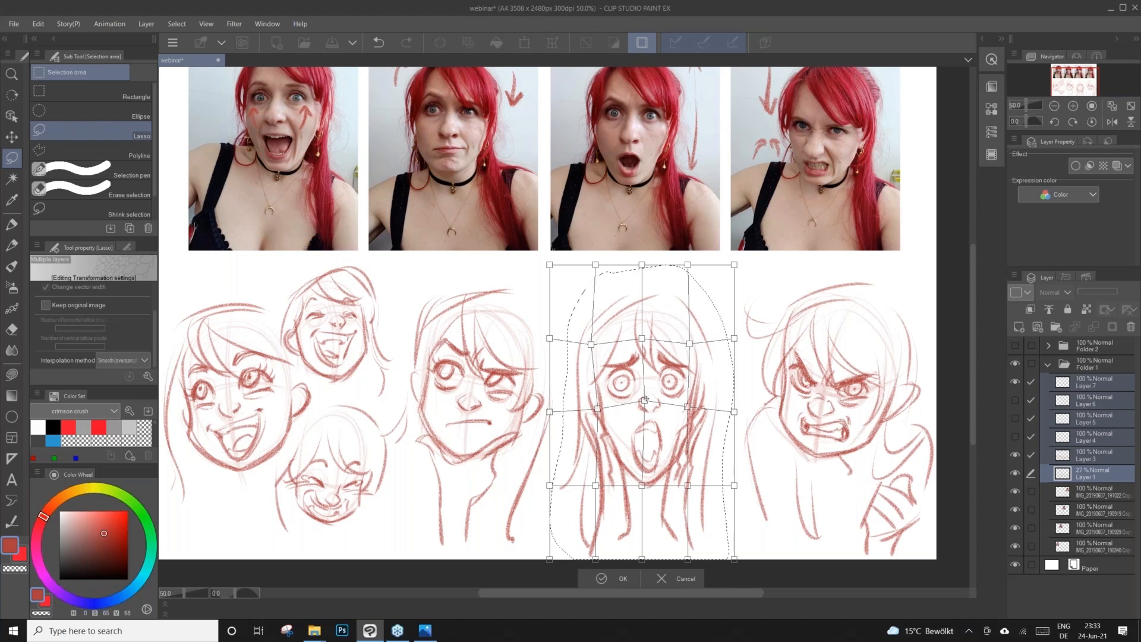
pyautogui.moveTo(645, 402); pyautogui.dragTo(645, 397)
pyautogui.moveTo(642, 485); pyautogui.dragTo(647, 494)
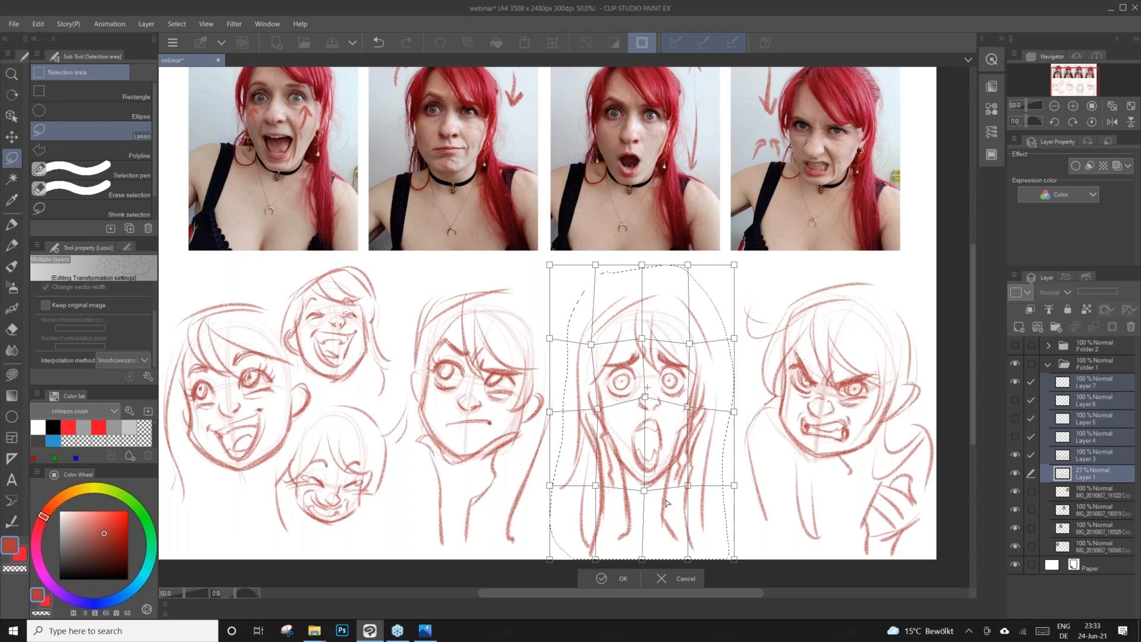
pyautogui.click(603, 580)
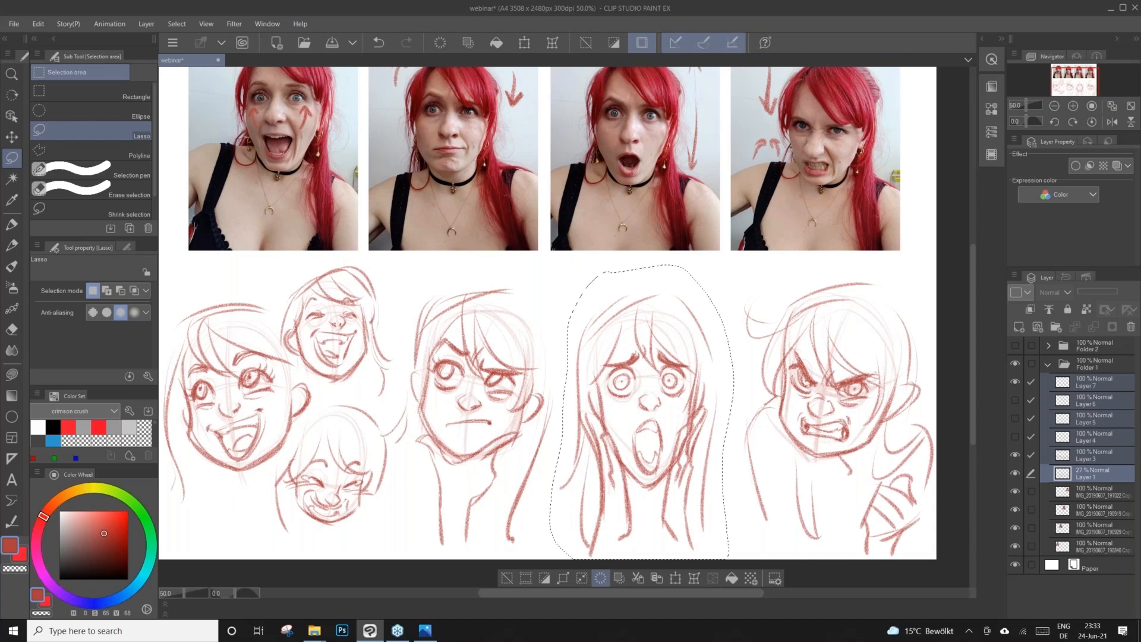
# Select Layer 3 and Layer 1 together and lasso the whole second, skeptical head.
pyautogui.click(1098, 454)
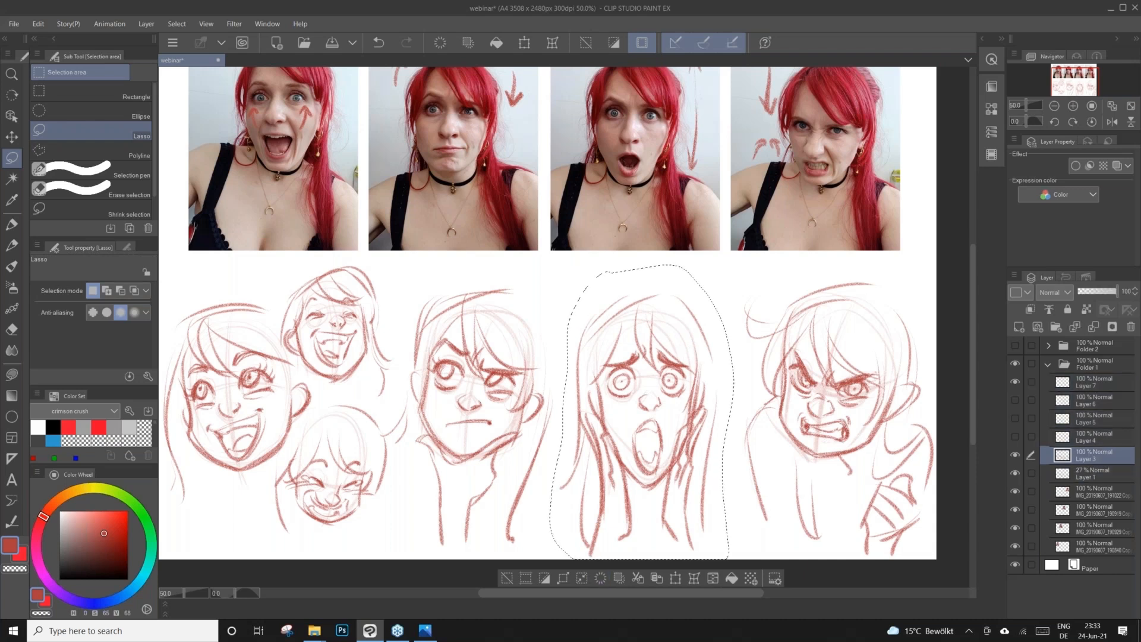
pyautogui.click(12, 243)
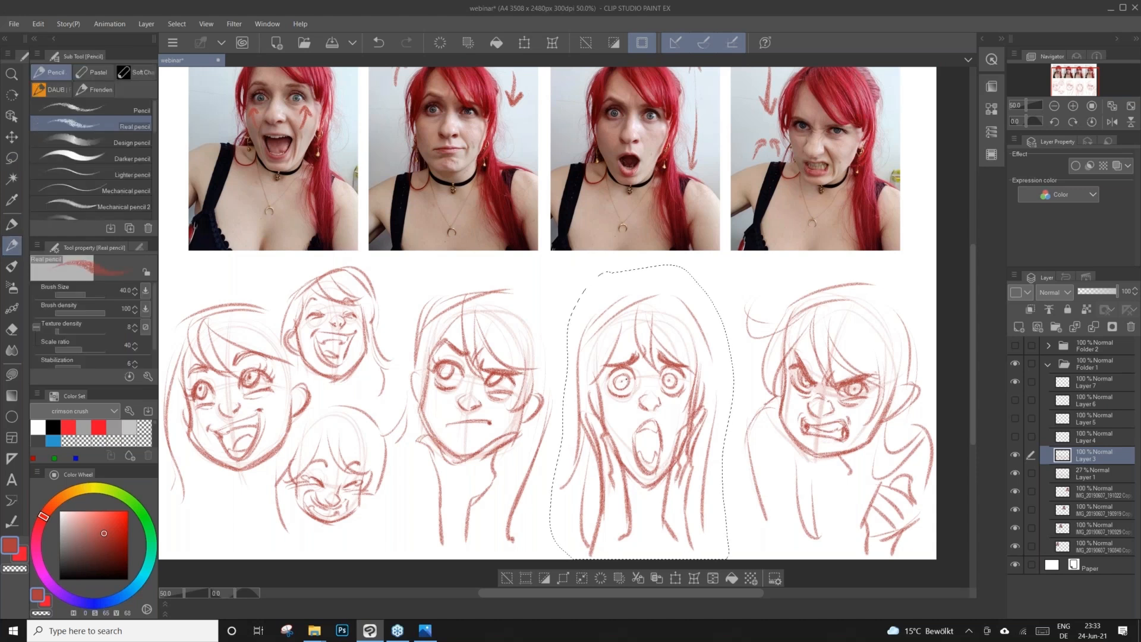
pyautogui.press('c')
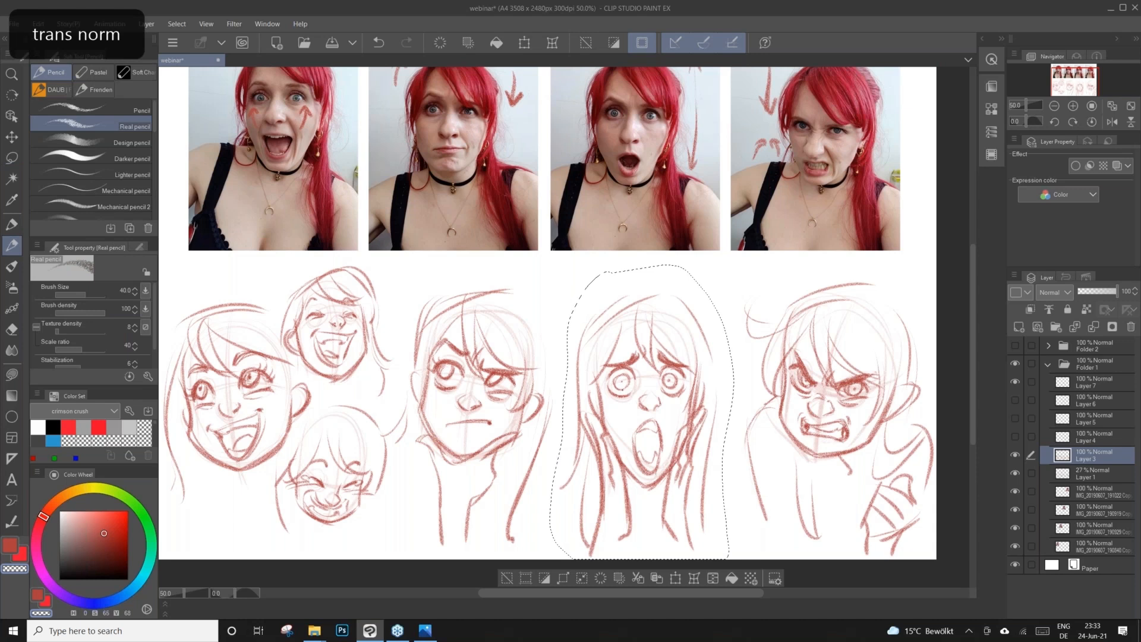
pyautogui.press('c')
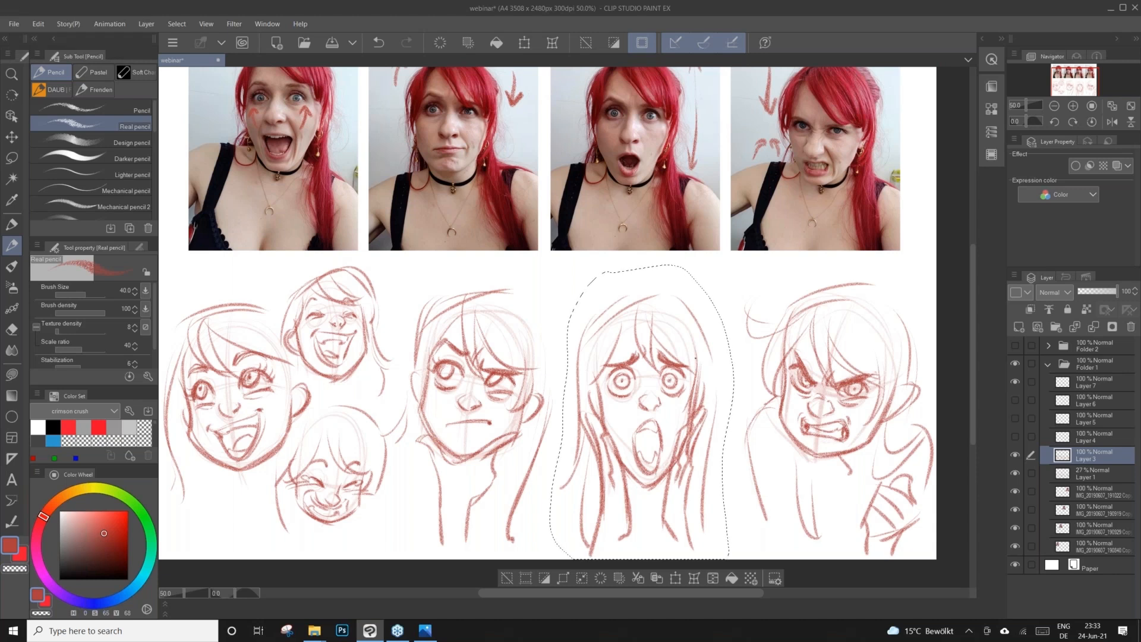
pyautogui.keyDown('ctrl'); pyautogui.click(1108, 476); pyautogui.keyUp('ctrl')
pyautogui.click(12, 159)
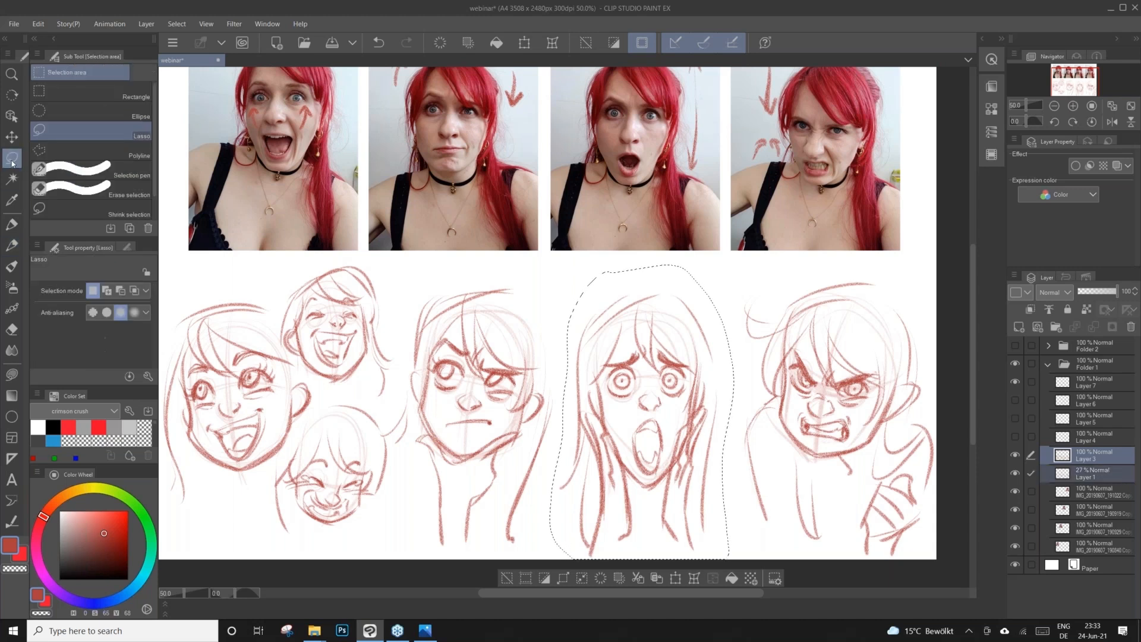
pyautogui.moveTo(544, 288)
pyautogui.mouseDown()
pyautogui.moveTo(562, 334)
pyautogui.moveTo(520, 545)
pyautogui.moveTo(403, 460)
pyautogui.moveTo(409, 425)
pyautogui.moveTo(501, 259)
pyautogui.moveTo(565, 273)
pyautogui.mouseUp()
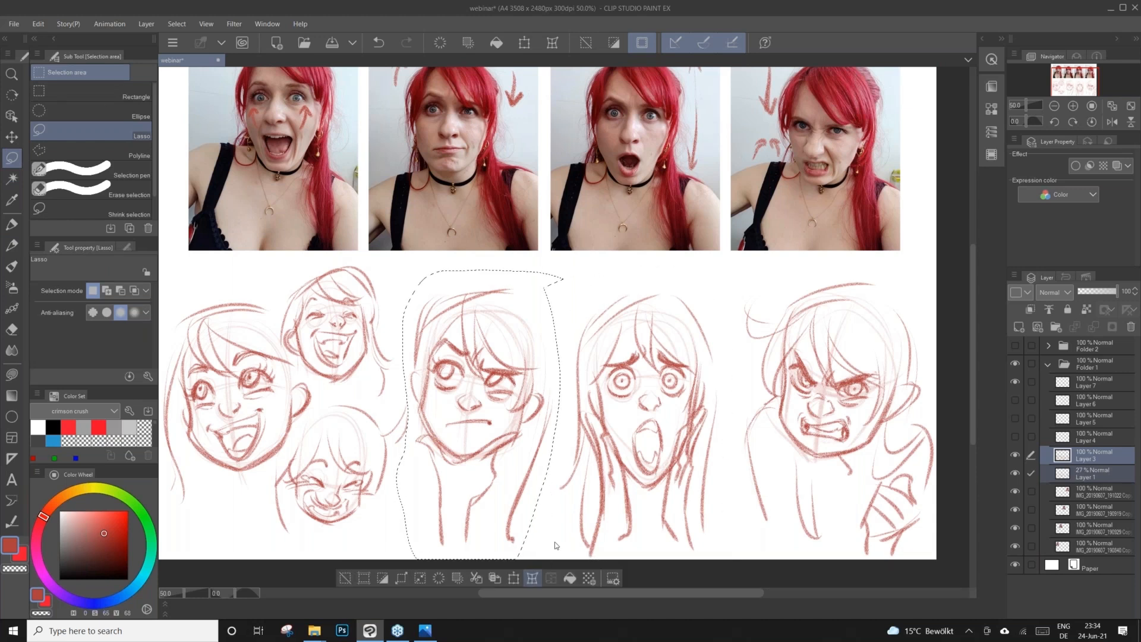
# Mesh-transform the skeptical head with 5 by 5 lattice points, lowering the narrowed eye's brow, raising the other and nudging nose and mouth sideways.
pyautogui.click(533, 578)
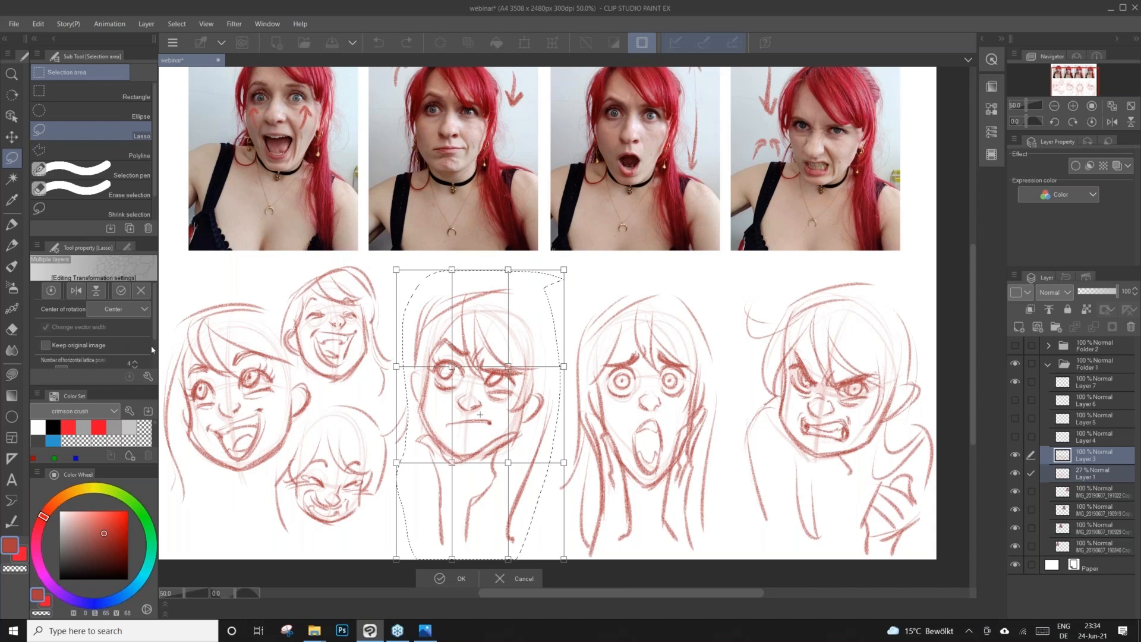
pyautogui.scroll(-2, 144, 359)
pyautogui.click(136, 326)
pyautogui.click(135, 344)
pyautogui.moveTo(480, 342)
pyautogui.mouseDown()
pyautogui.moveTo(475, 358)
pyautogui.moveTo(519, 354)
pyautogui.mouseUp()
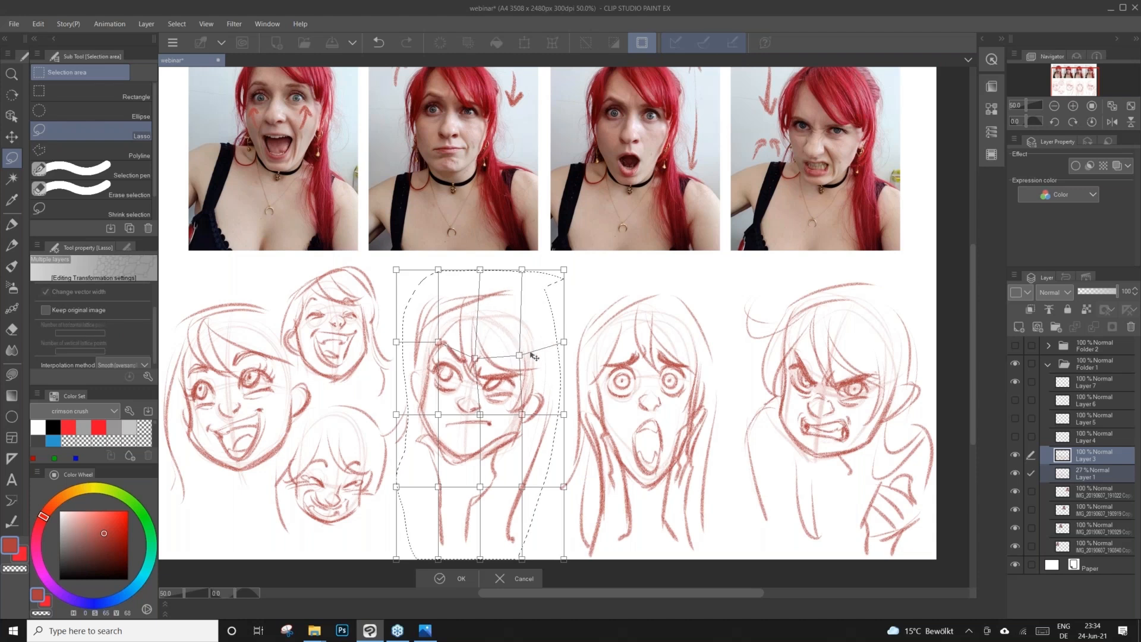
pyautogui.moveTo(438, 341); pyautogui.dragTo(438, 339)
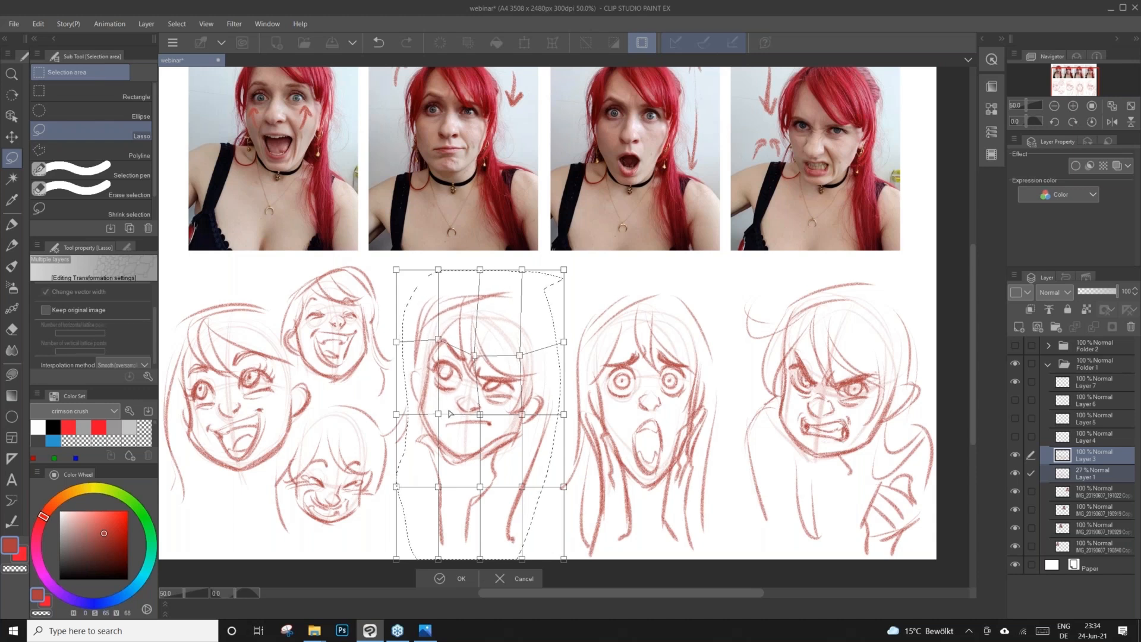
pyautogui.moveTo(480, 415); pyautogui.dragTo(470, 413)
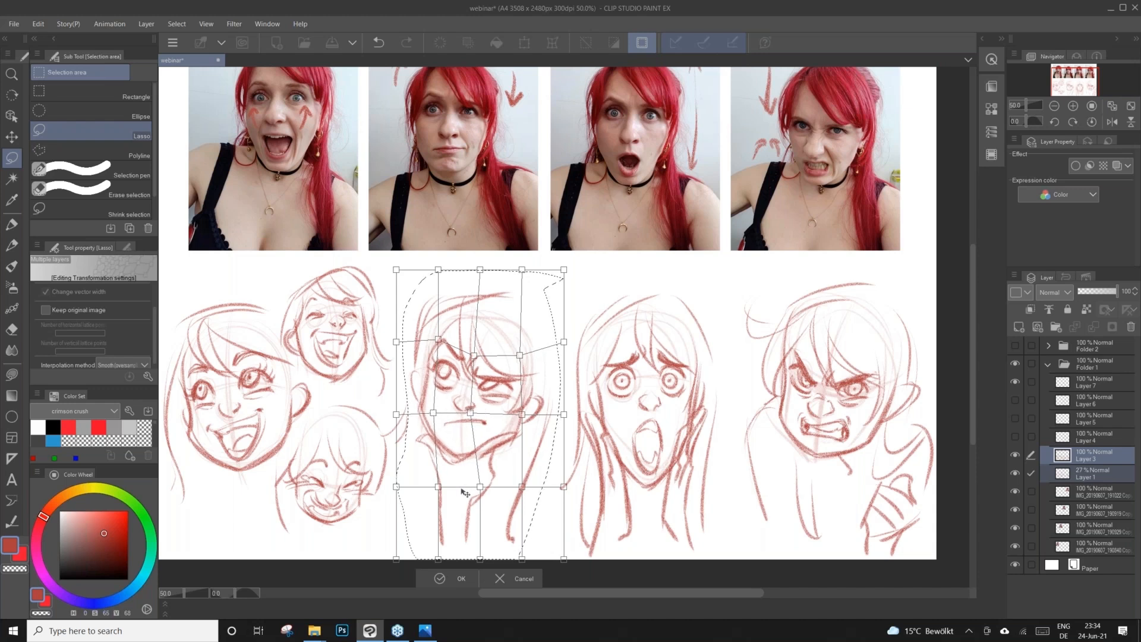
pyautogui.click(445, 578)
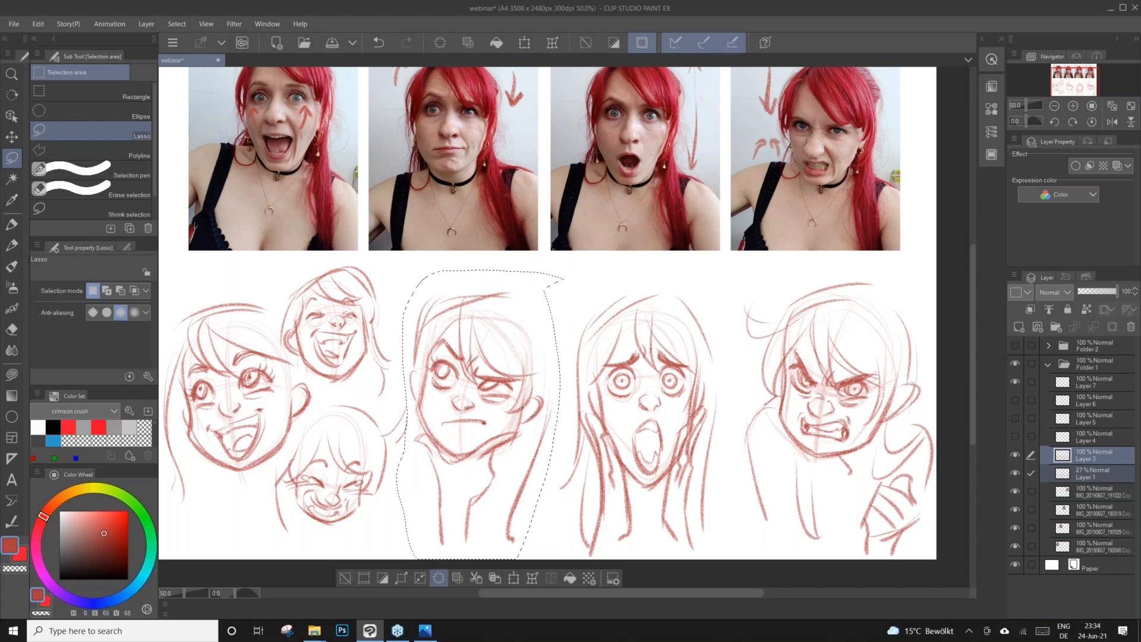
# Compare the skeptical head before and after the mesh warp by undoing and redoing it.
pyautogui.click(386, 44)
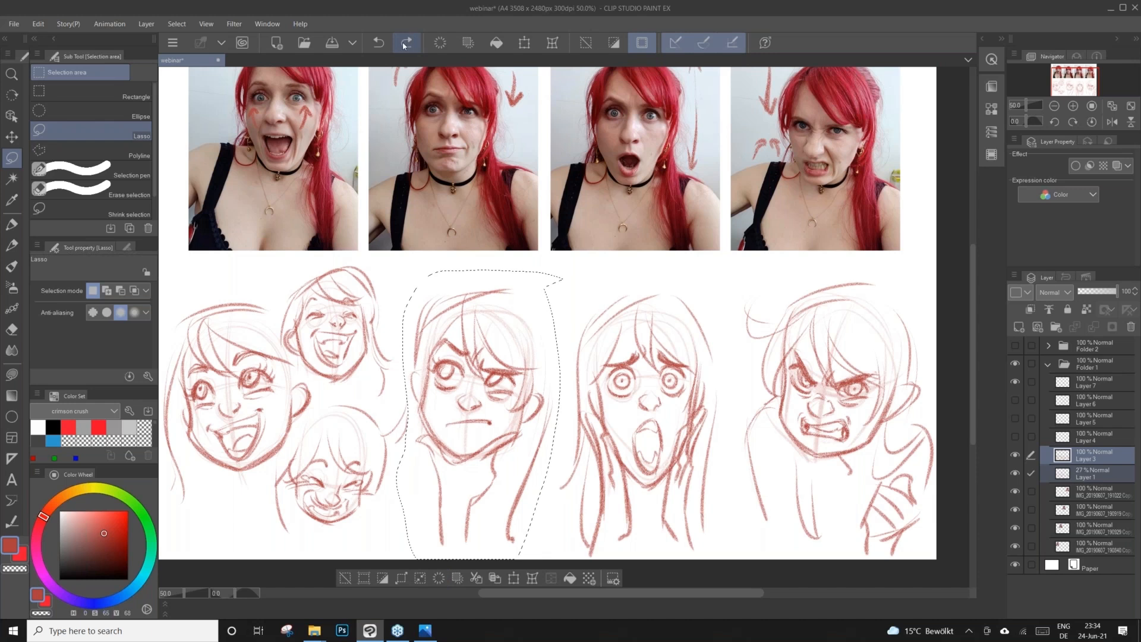
pyautogui.click(404, 43)
pyautogui.click(387, 43)
pyautogui.click(407, 44)
pyautogui.click(386, 43)
pyautogui.click(409, 44)
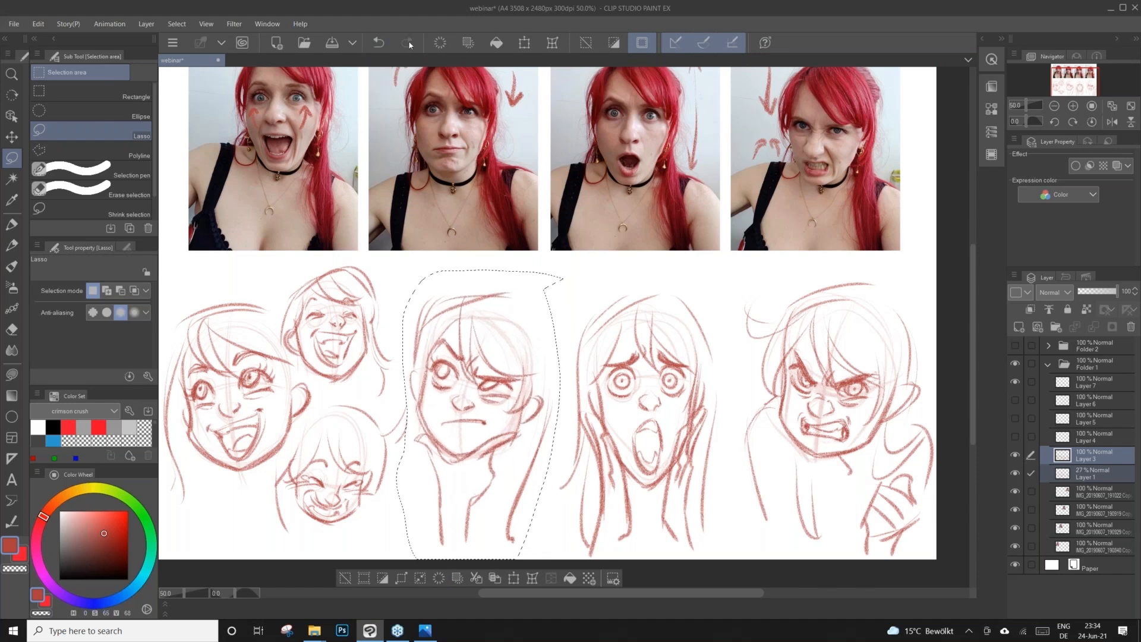
# On Layer 3, retouch the skeptical head's nose and narrowed eye with the Real pencil, alternating transparent and red, and clear the selection.
pyautogui.click(1106, 457)
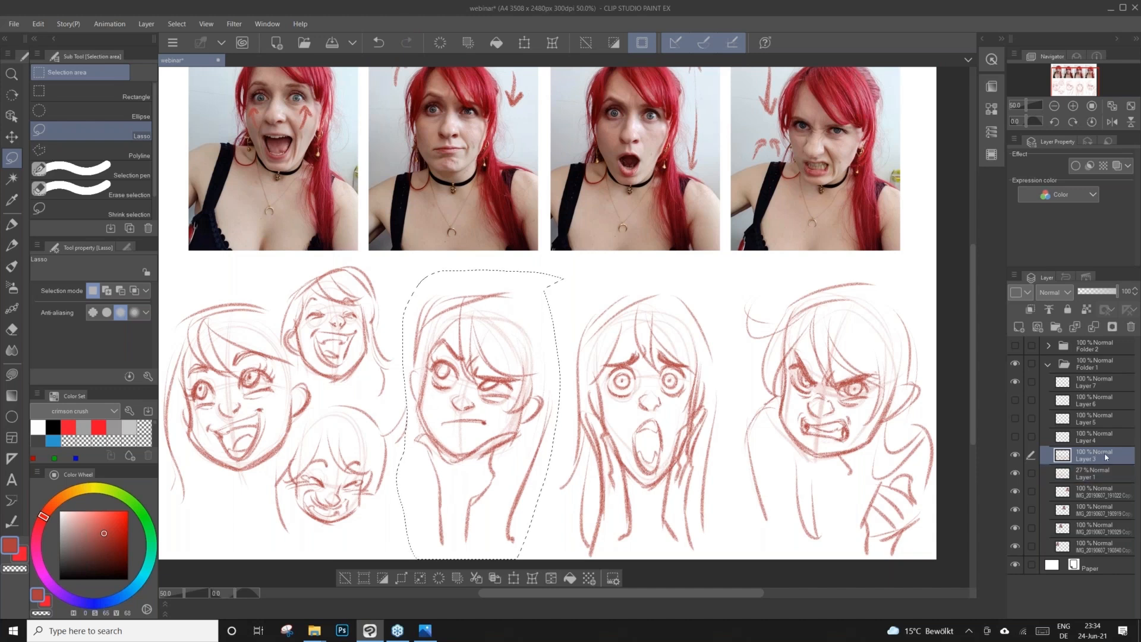
pyautogui.click(12, 246)
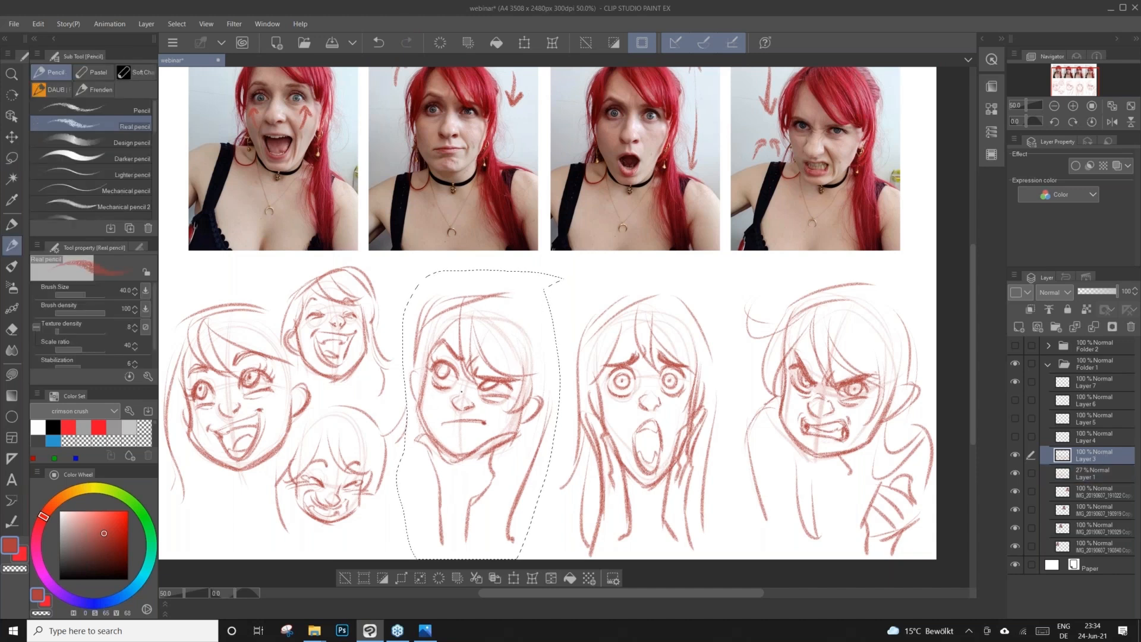
pyautogui.press('c')
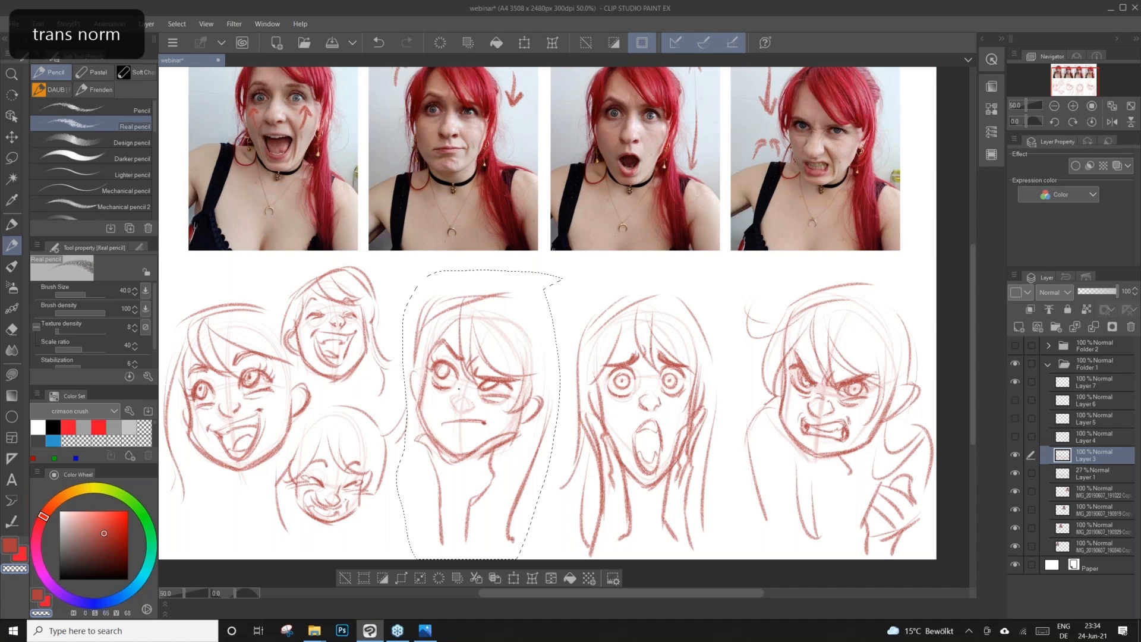
pyautogui.press('c')
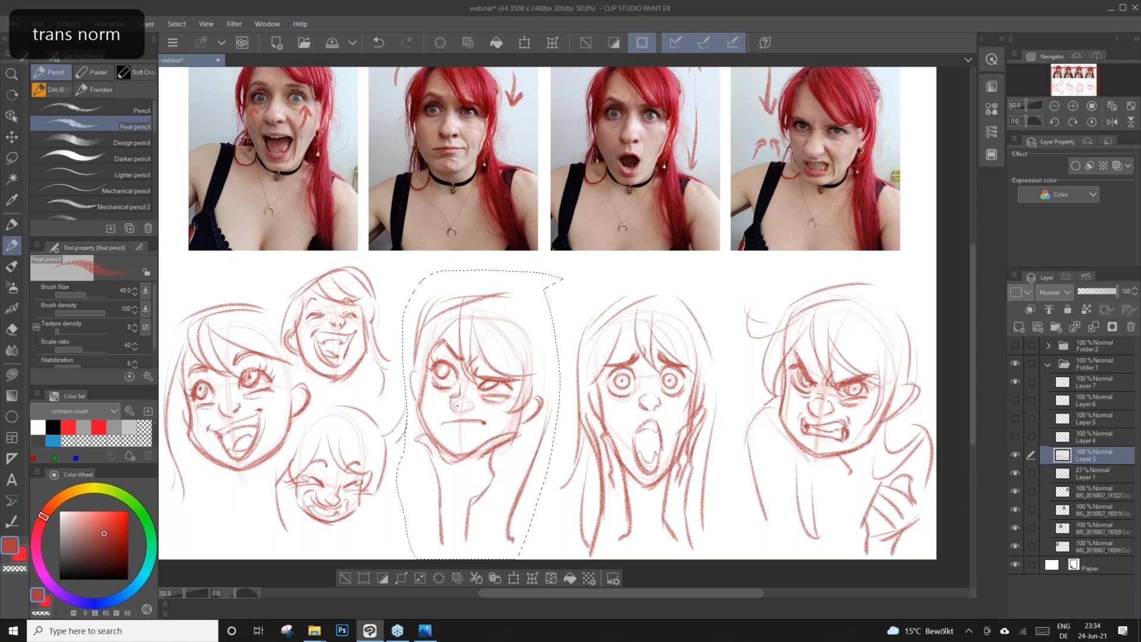
pyautogui.press('c')
pyautogui.press('c')
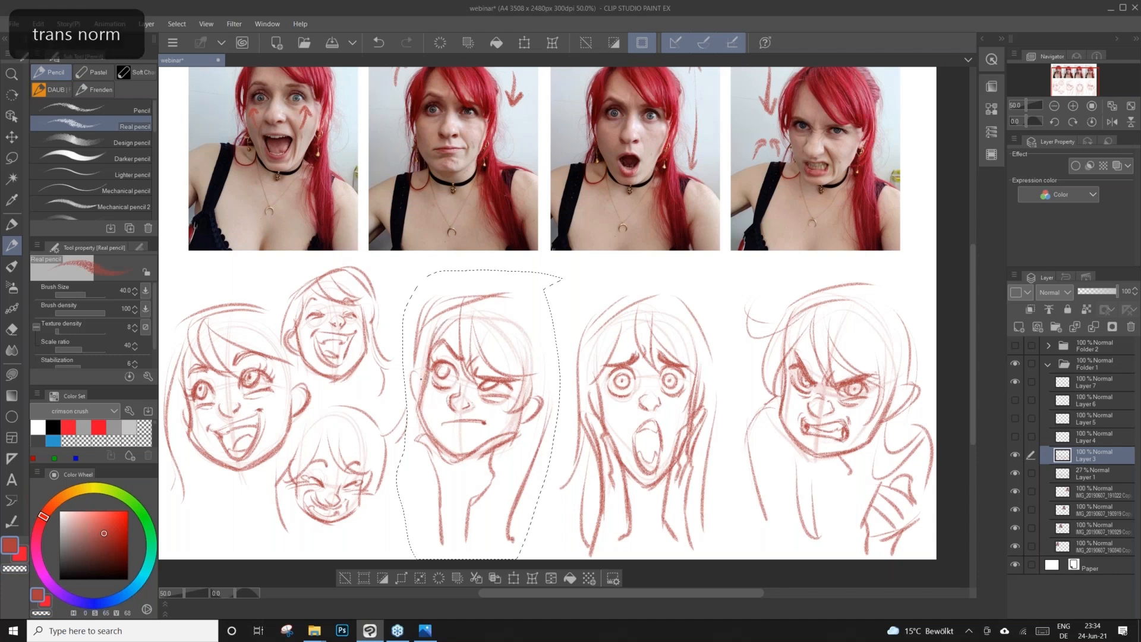
pyautogui.press('c')
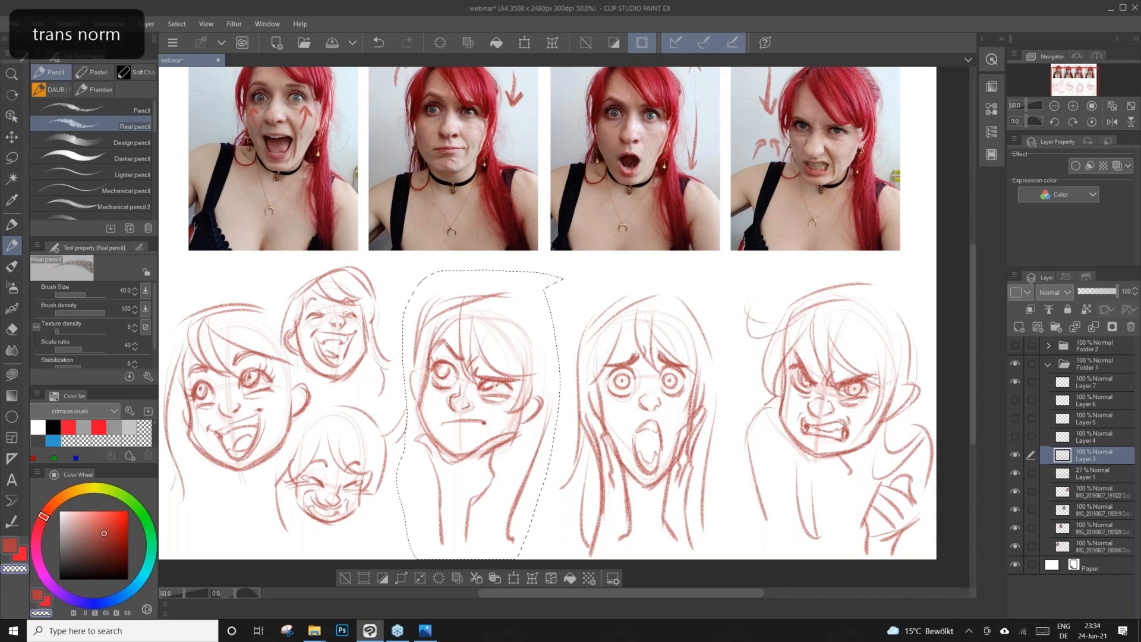
pyautogui.press('c')
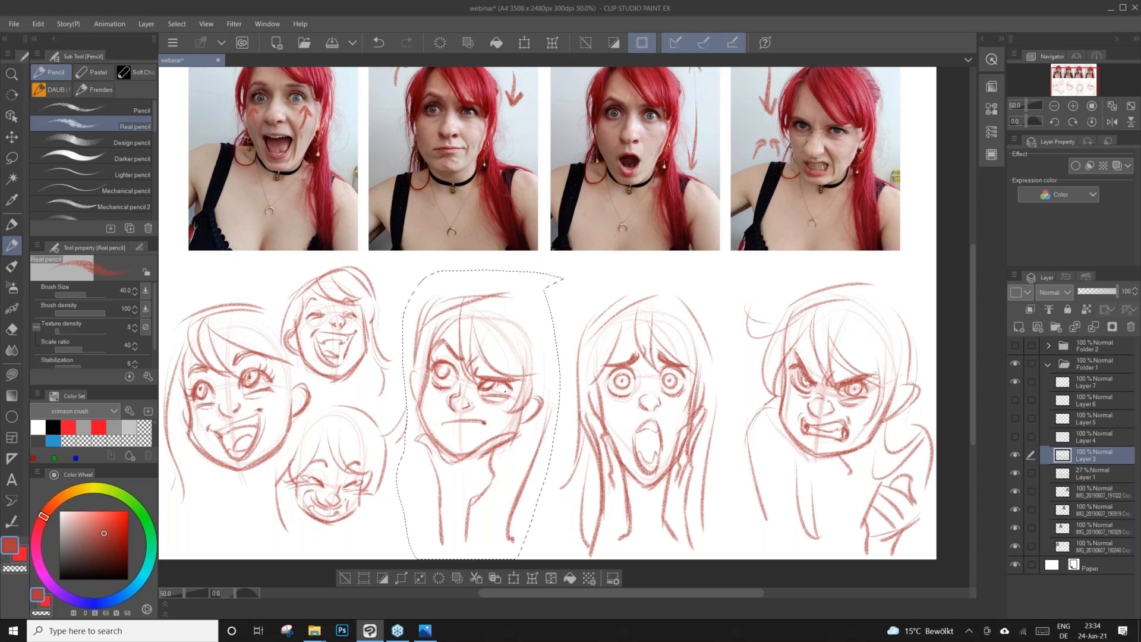
pyautogui.moveTo(506, 391); pyautogui.dragTo(517, 411)
pyautogui.click(356, 578)
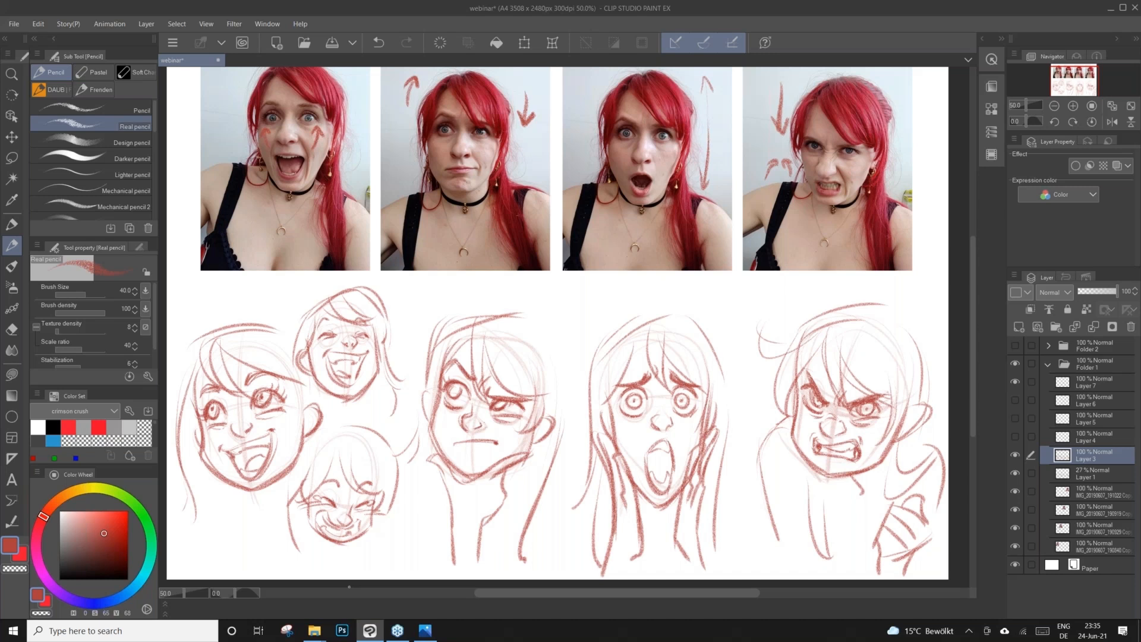
# Collapse and hide Folder 1, then open Folder 2 and make its Layer 2 the drawing layer.
pyautogui.click(1048, 365)
pyautogui.click(1015, 363)
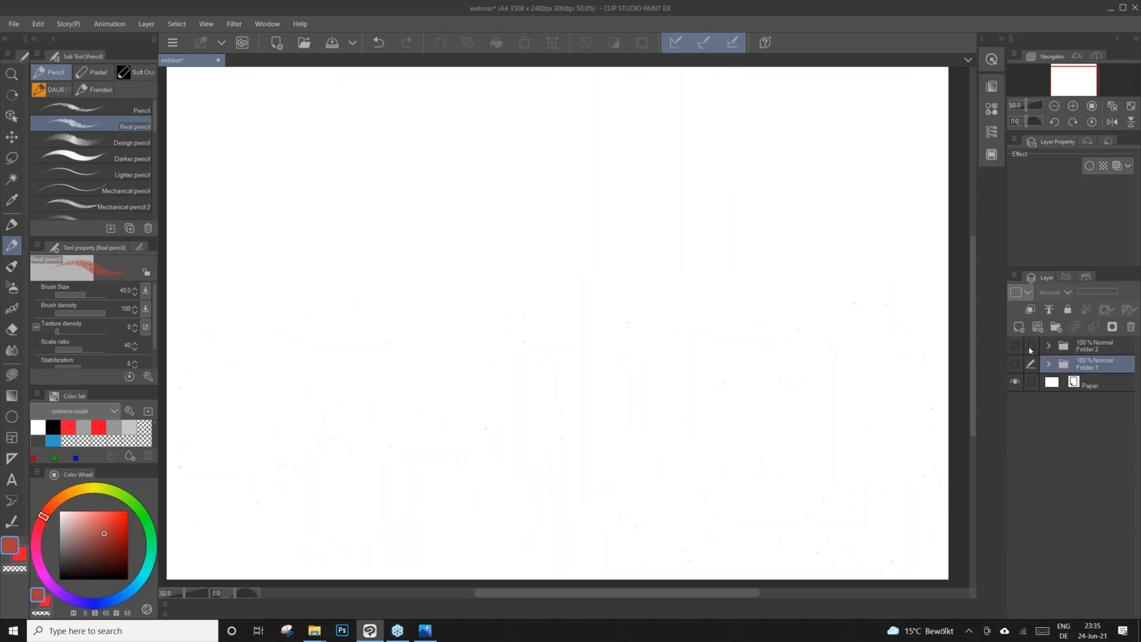
pyautogui.click(1048, 346)
pyautogui.click(1094, 367)
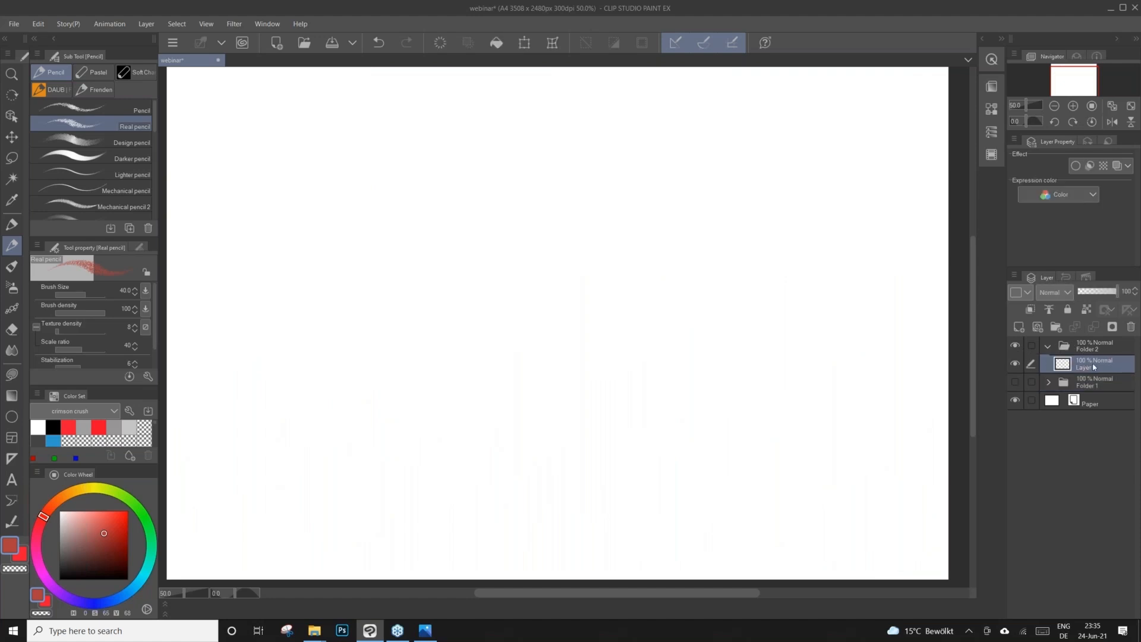
# Sketch a wide, curved table edge across the lower part of the blank page.
pyautogui.scroll(-3, 615, 375)
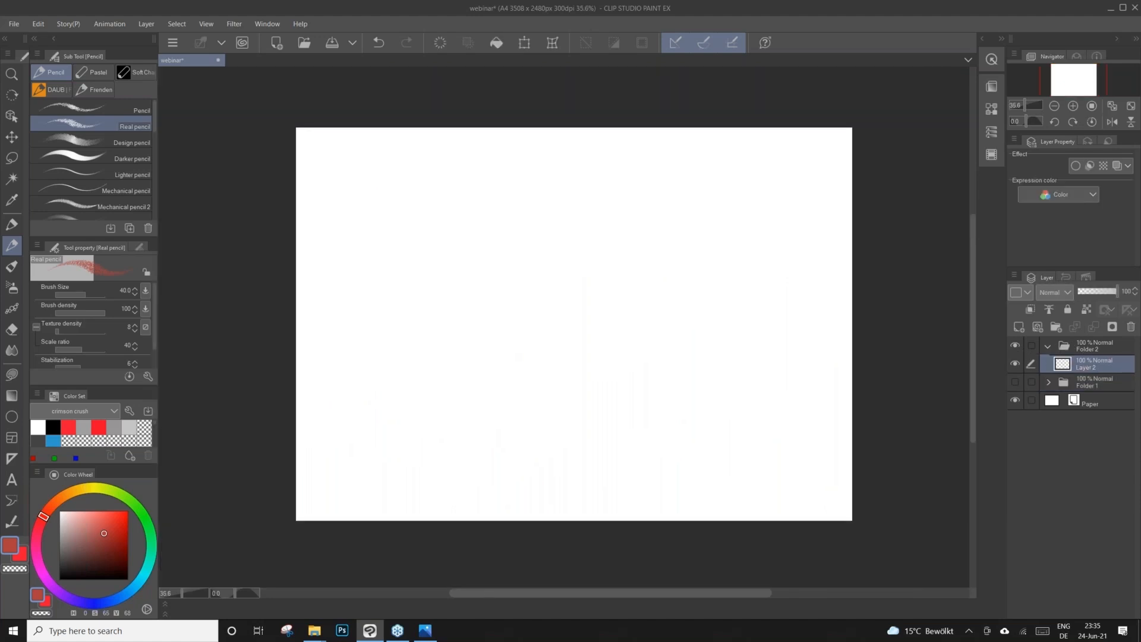
pyautogui.scroll(1, 708, 319)
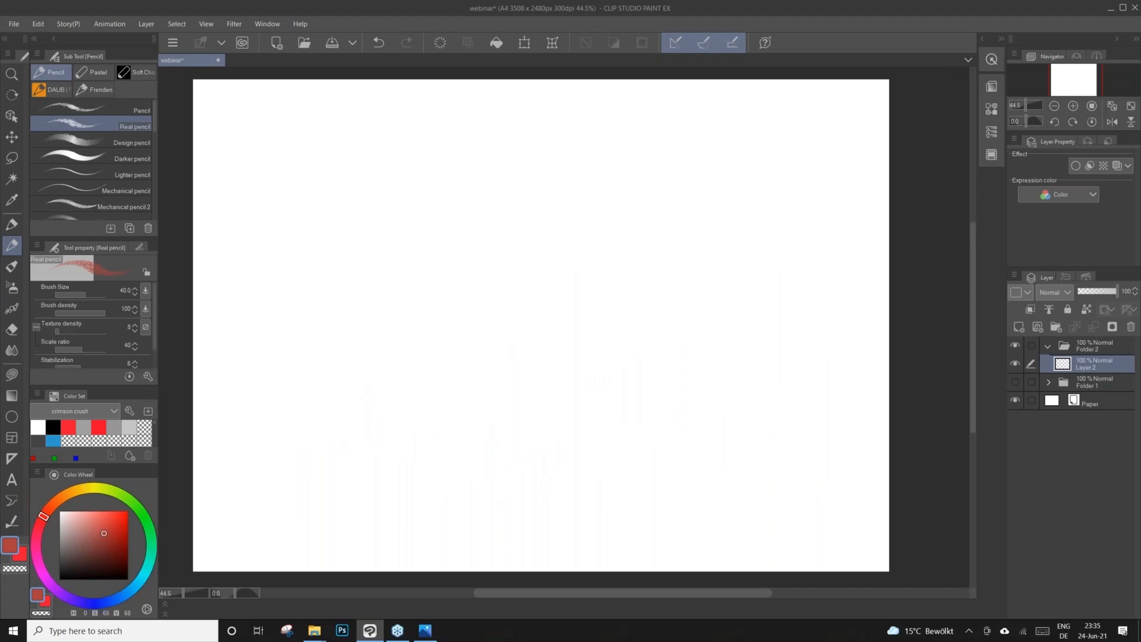
pyautogui.moveTo(541, 325)
pyautogui.mouseDown()
pyautogui.moveTo(579, 337)
pyautogui.moveTo(563, 327)
pyautogui.mouseUp()
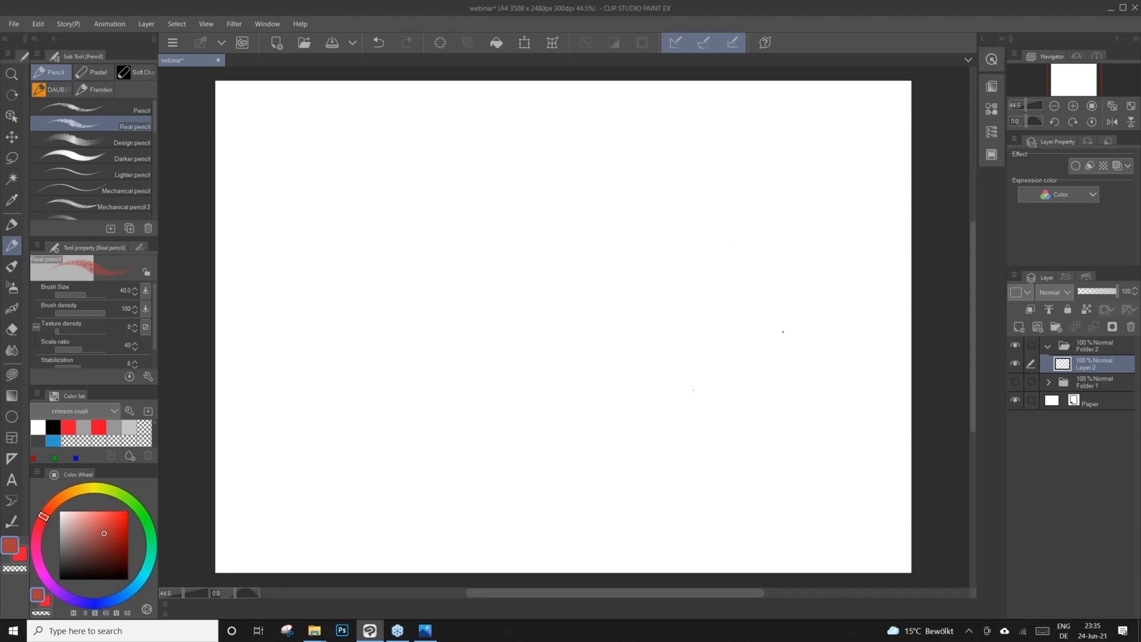
pyautogui.scroll(-1, 600, 369)
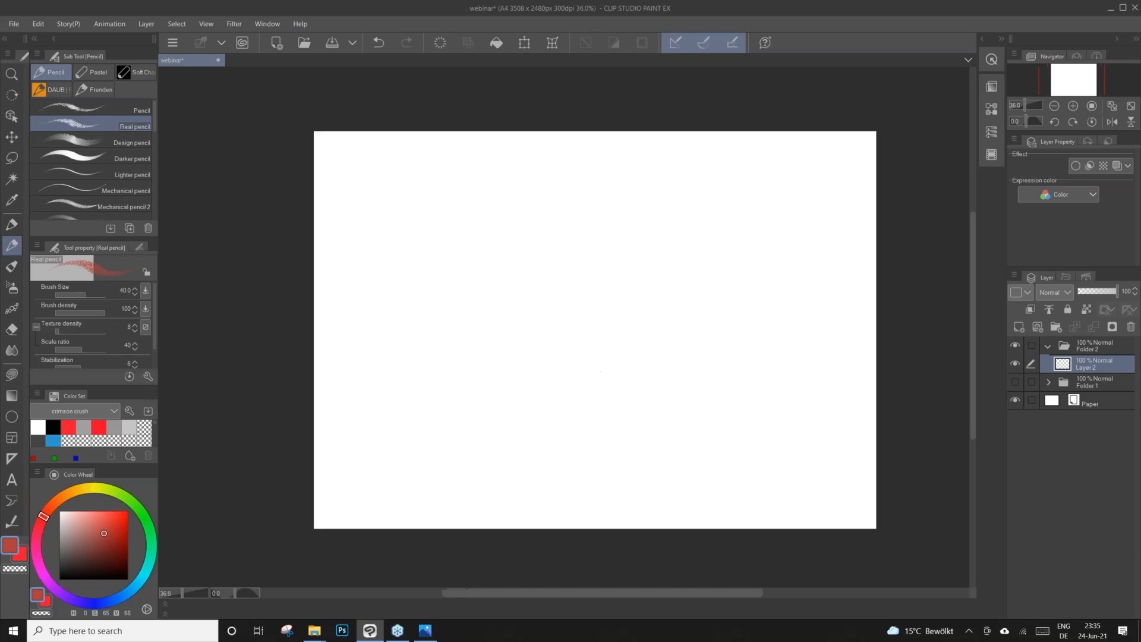
pyautogui.scroll(1, 705, 322)
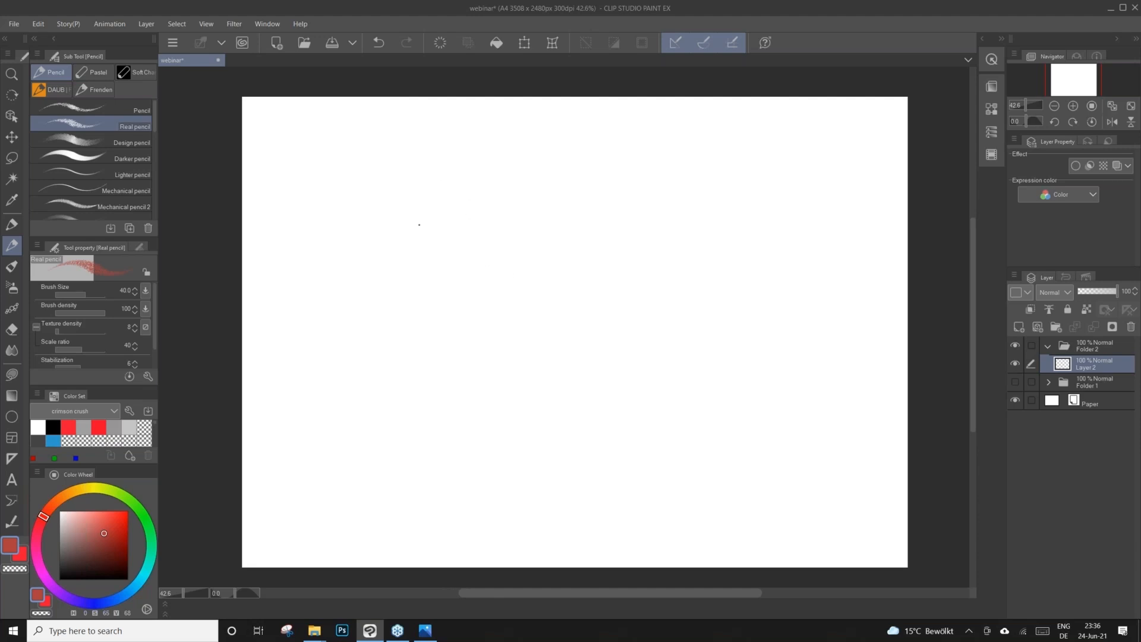
pyautogui.moveTo(333, 467)
pyautogui.mouseDown()
pyautogui.moveTo(862, 474)
pyautogui.moveTo(331, 474)
pyautogui.mouseUp()
pyautogui.moveTo(265, 501)
pyautogui.mouseDown()
pyautogui.moveTo(543, 434)
pyautogui.moveTo(301, 480)
pyautogui.mouseUp()
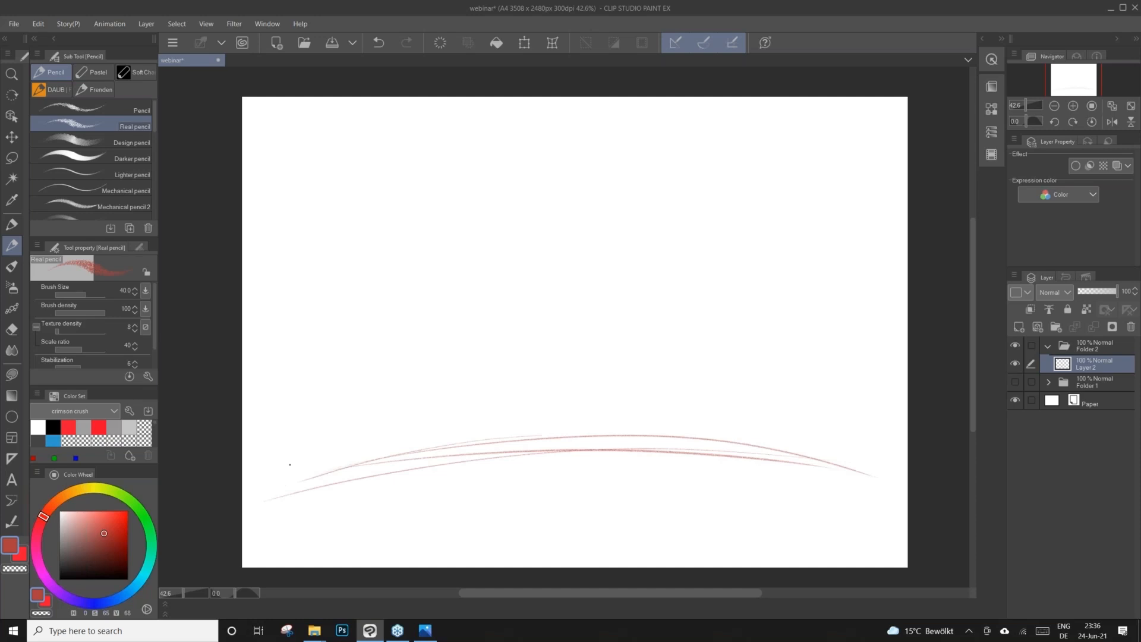
# Sketch the first figure's tilted oval head above the table, with face guidelines and an open laughing mouth.
pyautogui.moveTo(429, 283); pyautogui.dragTo(497, 261)
pyautogui.moveTo(457, 187)
pyautogui.mouseDown()
pyautogui.moveTo(429, 271)
pyautogui.moveTo(479, 262)
pyautogui.moveTo(500, 205)
pyautogui.moveTo(495, 287)
pyautogui.mouseUp()
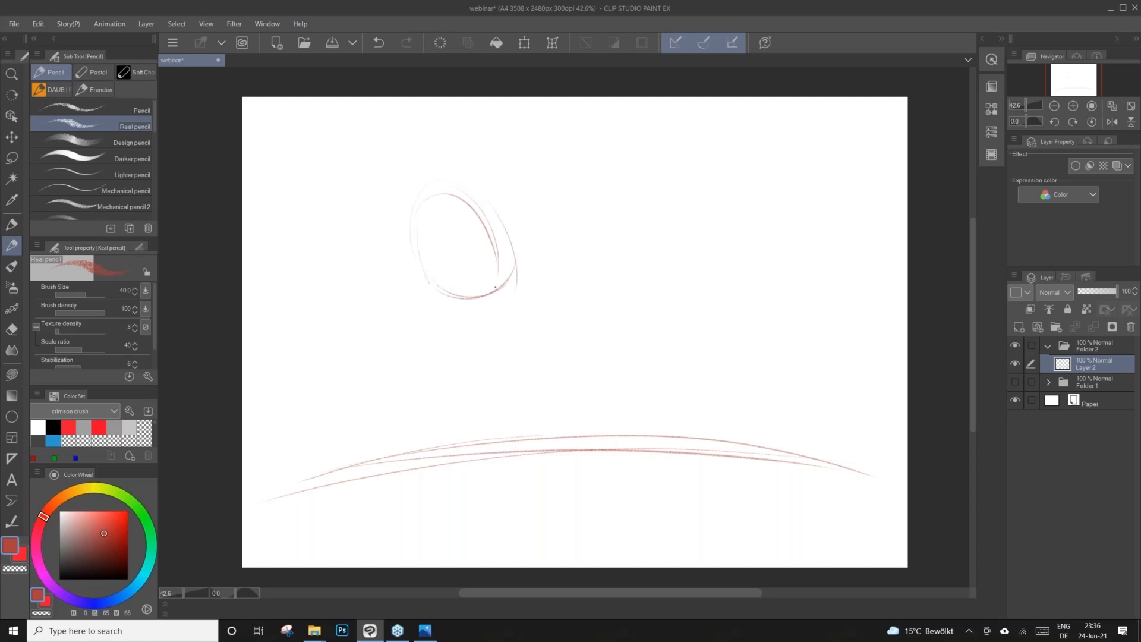
pyautogui.moveTo(460, 189)
pyautogui.mouseDown()
pyautogui.moveTo(514, 266)
pyautogui.moveTo(486, 284)
pyautogui.mouseUp()
pyautogui.moveTo(433, 237)
pyautogui.mouseDown()
pyautogui.moveTo(510, 226)
pyautogui.moveTo(482, 282)
pyautogui.moveTo(505, 256)
pyautogui.mouseUp()
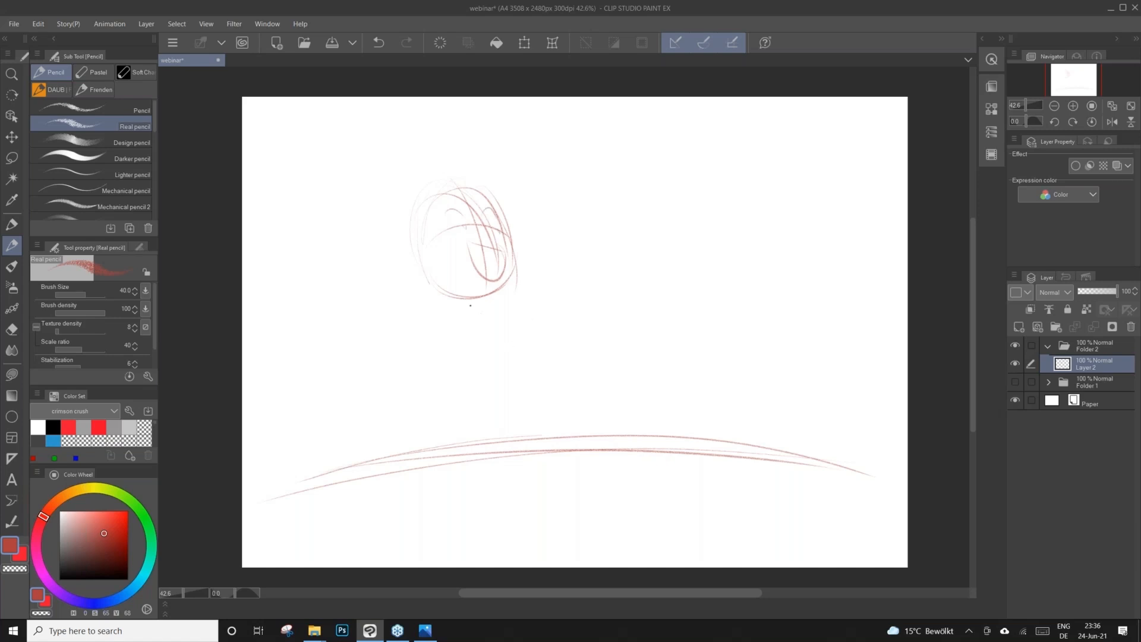
pyautogui.moveTo(421, 192); pyautogui.dragTo(426, 264)
# Sketch the first figure's neck, shoulders, torso and both arms propped on the table.
pyautogui.moveTo(470, 372); pyautogui.dragTo(406, 455)
pyautogui.moveTo(479, 363); pyautogui.dragTo(406, 457)
pyautogui.moveTo(473, 301)
pyautogui.mouseDown()
pyautogui.moveTo(433, 307)
pyautogui.moveTo(423, 327)
pyautogui.moveTo(501, 316)
pyautogui.mouseUp()
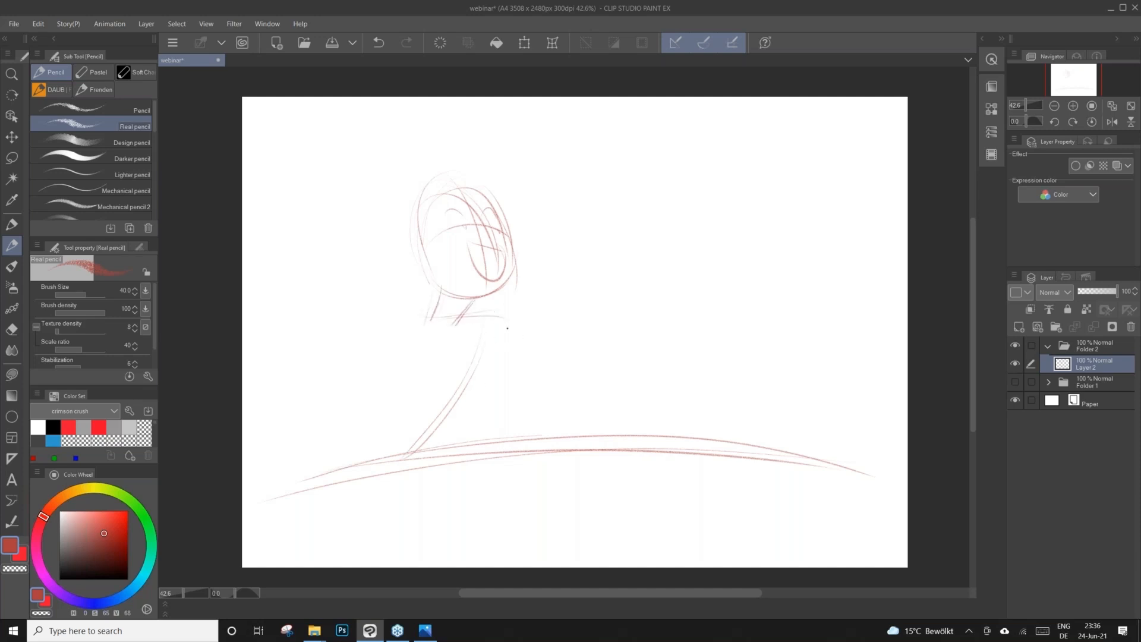
pyautogui.moveTo(450, 450); pyautogui.dragTo(504, 352)
pyautogui.moveTo(404, 298); pyautogui.dragTo(284, 352)
pyautogui.moveTo(394, 330)
pyautogui.mouseDown()
pyautogui.moveTo(325, 373)
pyautogui.moveTo(313, 469)
pyautogui.mouseUp()
pyautogui.moveTo(292, 357); pyautogui.dragTo(299, 472)
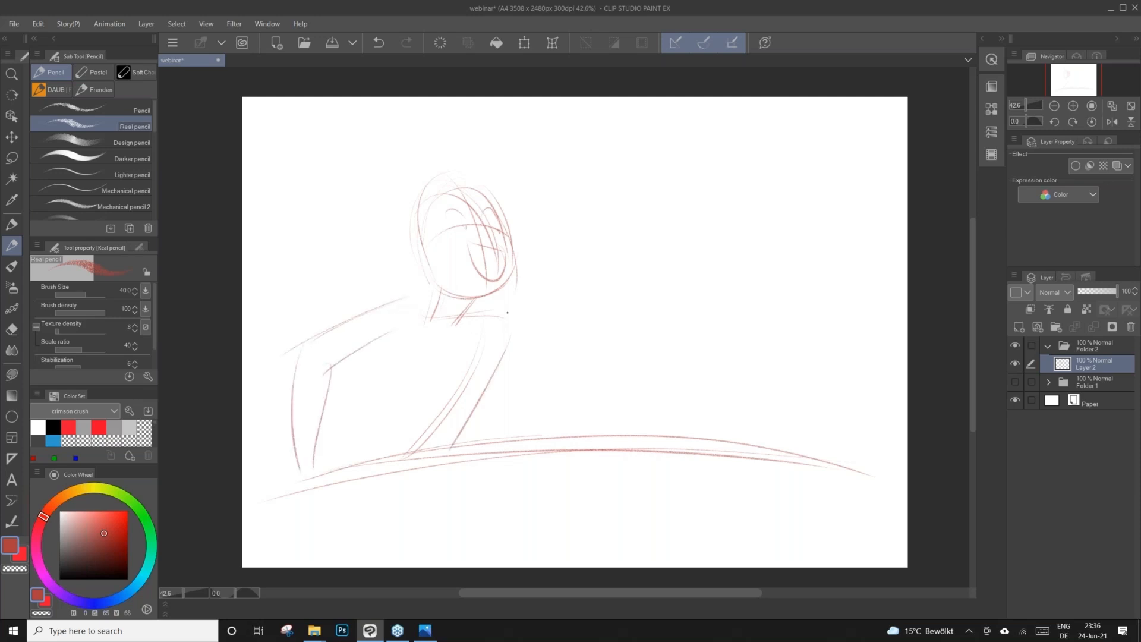
pyautogui.moveTo(482, 412); pyautogui.dragTo(492, 385)
pyautogui.moveTo(458, 432); pyautogui.dragTo(487, 378)
# Lasso the first figure above the table, rotate and skew it to lean towards the page's centre, apply it and deselect.
pyautogui.press('m')
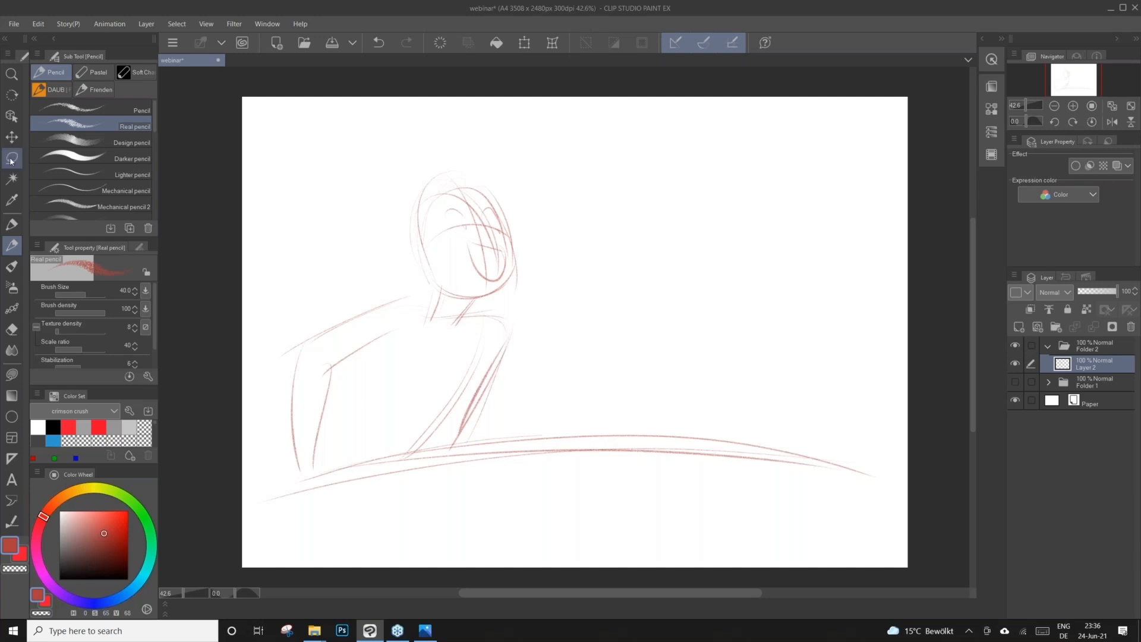
pyautogui.moveTo(275, 479)
pyautogui.mouseDown()
pyautogui.moveTo(326, 464)
pyautogui.moveTo(574, 200)
pyautogui.moveTo(227, 397)
pyautogui.mouseUp()
pyautogui.hotkey('ctrl', 't')
pyautogui.moveTo(642, 340); pyautogui.dragTo(640, 371)
pyautogui.moveTo(517, 390); pyautogui.dragTo(542, 396)
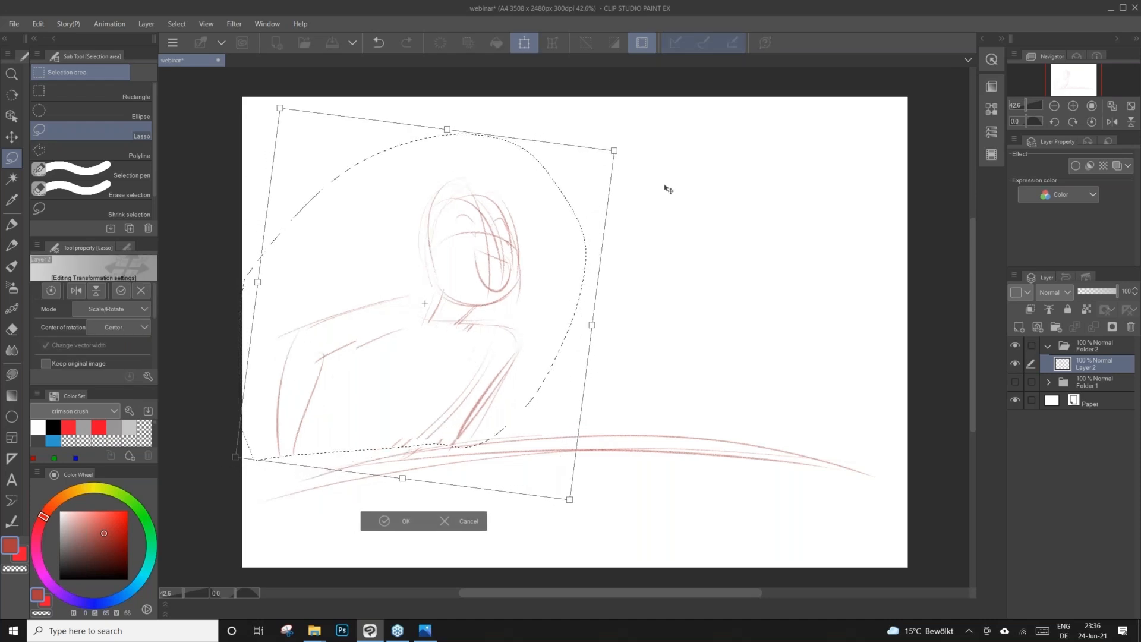
pyautogui.moveTo(616, 152); pyautogui.dragTo(673, 131)
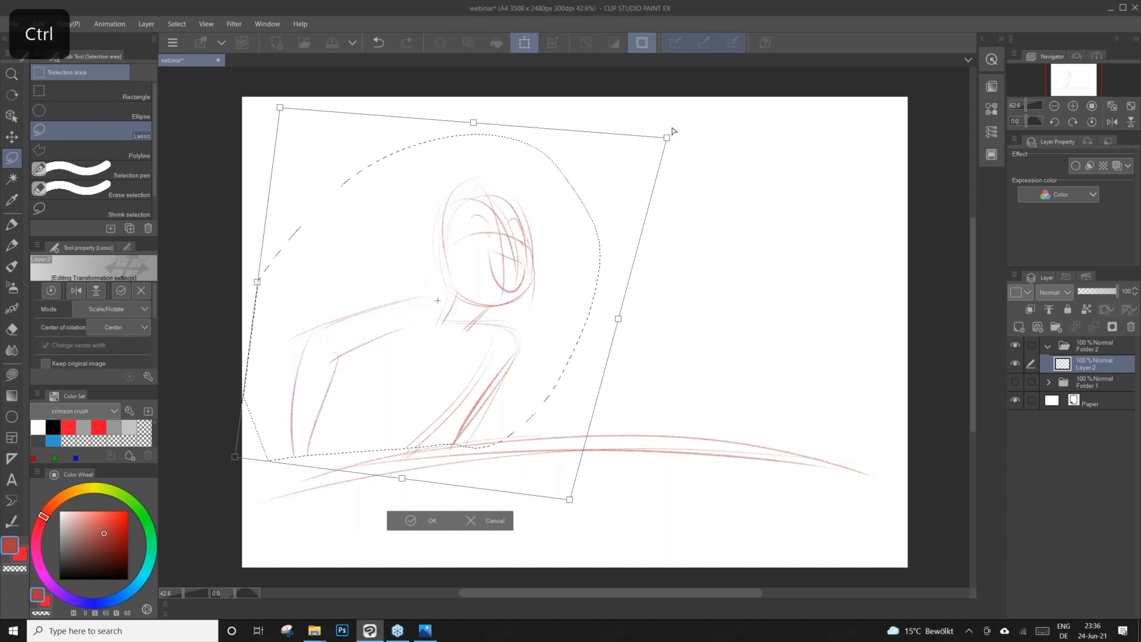
pyautogui.moveTo(474, 123); pyautogui.dragTo(500, 120)
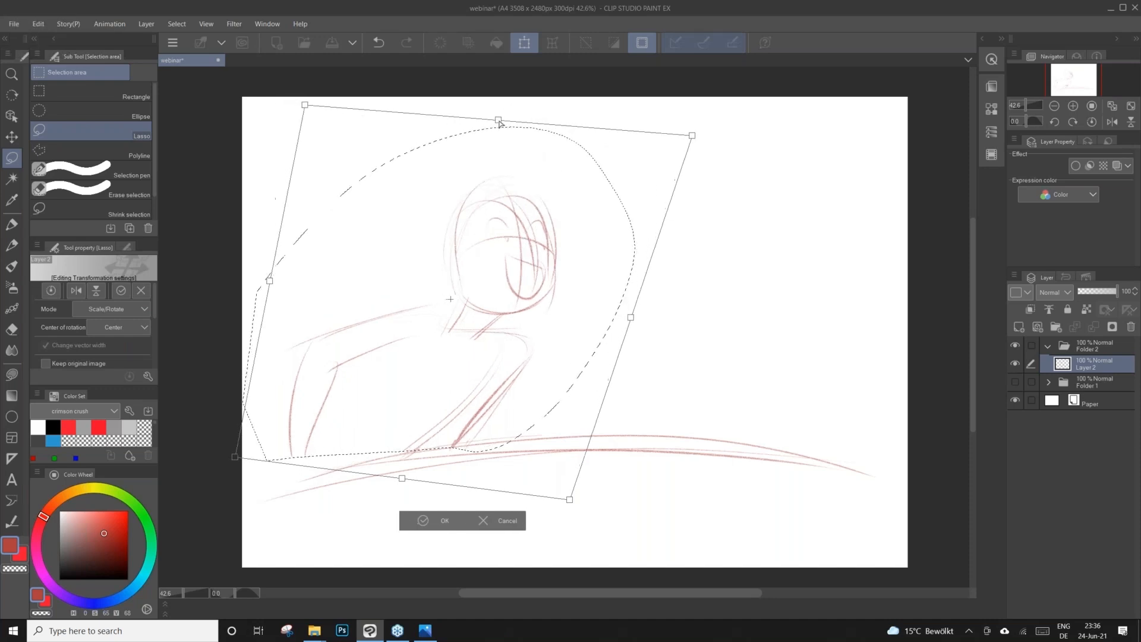
pyautogui.moveTo(694, 137); pyautogui.dragTo(679, 141)
pyautogui.moveTo(236, 458); pyautogui.dragTo(253, 471)
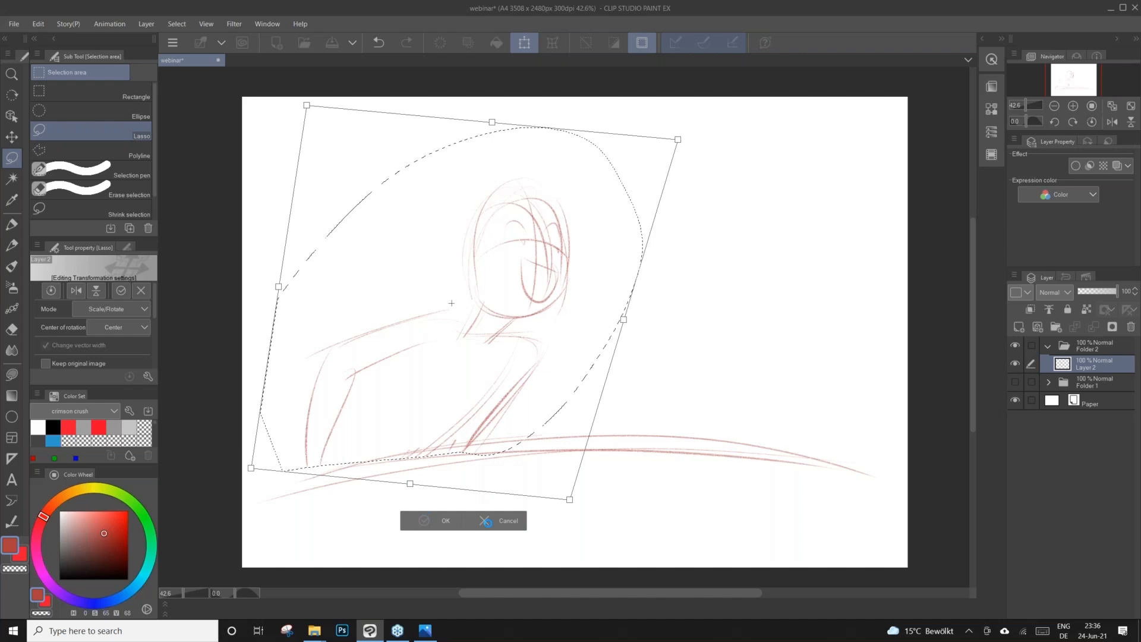
pyautogui.press('Return')
pyautogui.click(316, 491)
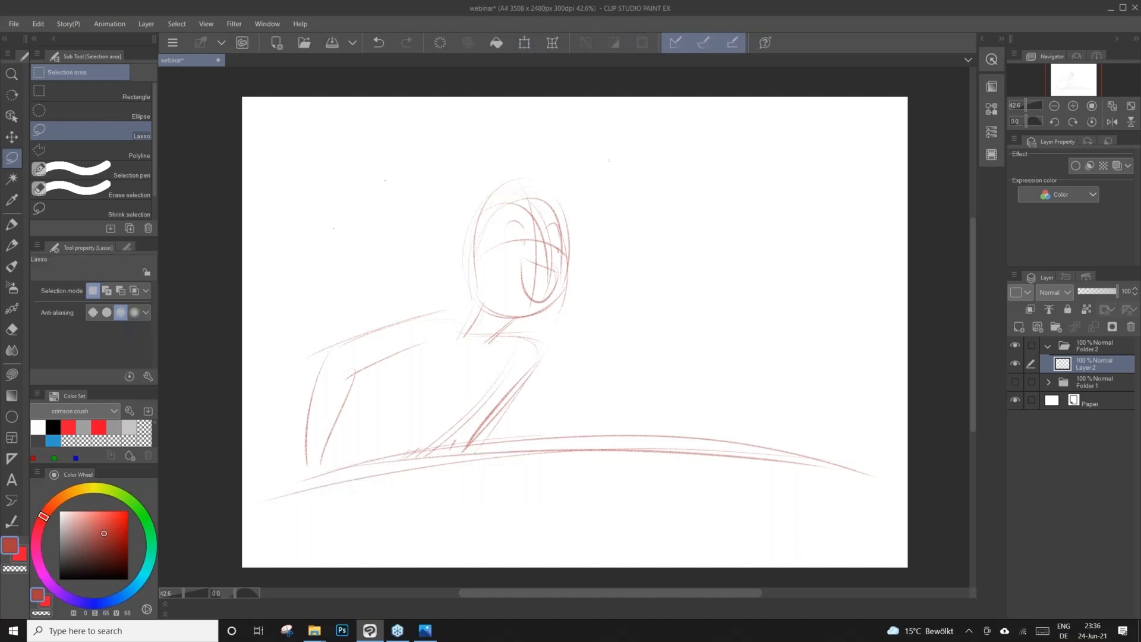
# Sketch the second figure's oval head with face guidelines on the opposite side of the table using the Real pencil.
pyautogui.click(12, 252)
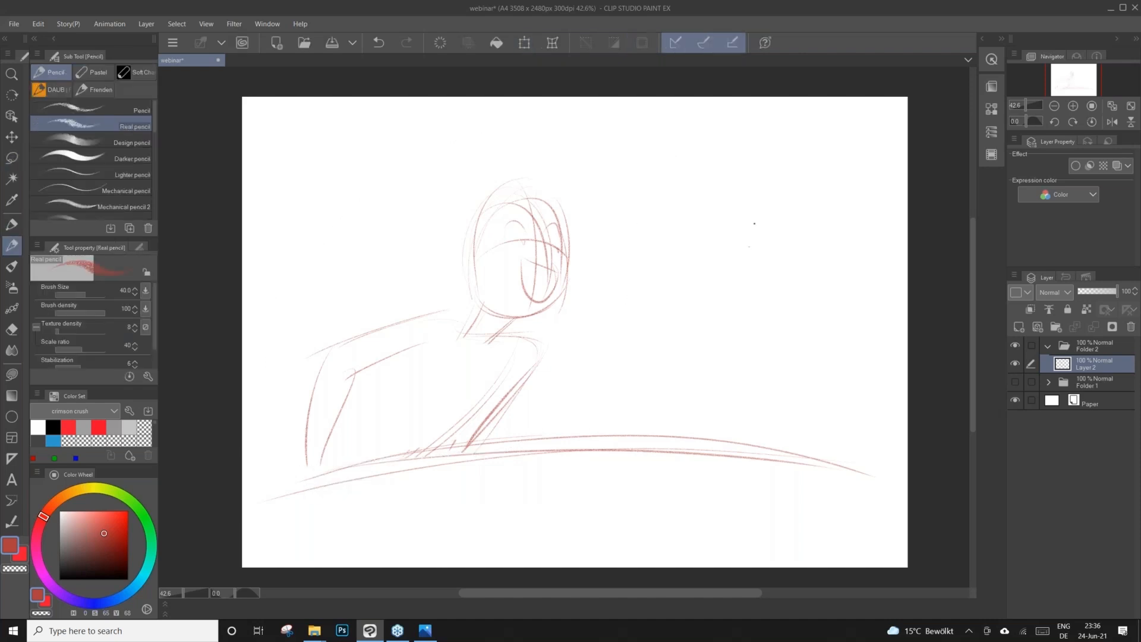
pyautogui.moveTo(707, 253)
pyautogui.mouseDown()
pyautogui.moveTo(723, 219)
pyautogui.moveTo(784, 279)
pyautogui.mouseUp()
pyautogui.moveTo(701, 305); pyautogui.dragTo(708, 242)
pyautogui.moveTo(715, 292); pyautogui.dragTo(779, 267)
pyautogui.moveTo(731, 238)
pyautogui.mouseDown()
pyautogui.moveTo(736, 327)
pyautogui.moveTo(761, 340)
pyautogui.mouseUp()
# Try to sketch the second figure's body and arms leaning over the table, and undo the last strokes.
pyautogui.moveTo(789, 294)
pyautogui.mouseDown()
pyautogui.moveTo(757, 339)
pyautogui.moveTo(795, 431)
pyautogui.mouseUp()
pyautogui.moveTo(708, 357); pyautogui.dragTo(682, 436)
pyautogui.moveTo(785, 330)
pyautogui.mouseDown()
pyautogui.moveTo(811, 410)
pyautogui.moveTo(791, 446)
pyautogui.mouseUp()
pyautogui.moveTo(710, 351); pyautogui.dragTo(643, 439)
pyautogui.moveTo(799, 375); pyautogui.dragTo(750, 441)
pyautogui.moveTo(812, 410)
pyautogui.mouseDown()
pyautogui.moveTo(786, 450)
pyautogui.moveTo(728, 440)
pyautogui.moveTo(638, 469)
pyautogui.mouseUp()
pyautogui.moveTo(659, 465); pyautogui.dragTo(786, 470)
pyautogui.click(381, 44)
pyautogui.click(380, 44)
pyautogui.click(381, 44)
pyautogui.click(381, 44)
pyautogui.click(381, 44)
# Sketch the second figure's shoulders, upper body and arms resting on the table.
pyautogui.moveTo(775, 321); pyautogui.dragTo(707, 354)
pyautogui.moveTo(819, 340); pyautogui.dragTo(807, 410)
pyautogui.moveTo(704, 363); pyautogui.dragTo(667, 432)
pyautogui.moveTo(691, 382); pyautogui.dragTo(655, 447)
pyautogui.moveTo(712, 388)
pyautogui.mouseDown()
pyautogui.moveTo(665, 465)
pyautogui.moveTo(639, 465)
pyautogui.moveTo(770, 469)
pyautogui.mouseUp()
pyautogui.moveTo(695, 443); pyautogui.dragTo(797, 471)
# Lasso the second figure, move it closer to the first figure and clear the selection.
pyautogui.press('m')
pyautogui.moveTo(702, 162)
pyautogui.mouseDown()
pyautogui.moveTo(884, 492)
pyautogui.moveTo(851, 168)
pyautogui.mouseUp()
pyautogui.press('k')
pyautogui.moveTo(791, 415); pyautogui.dragTo(730, 420)
pyautogui.click(553, 561)
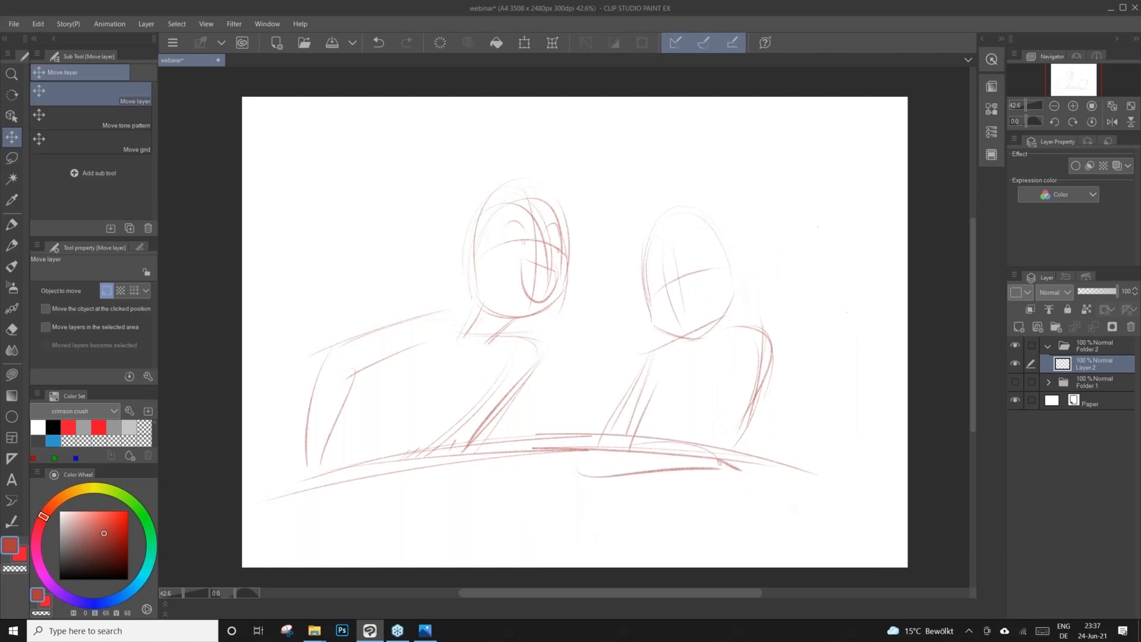
# Scale up the rough sketch of both figures and reposition it on the page.
pyautogui.hotkey('ctrl', 't')
pyautogui.moveTo(832, 177); pyautogui.dragTo(880, 145)
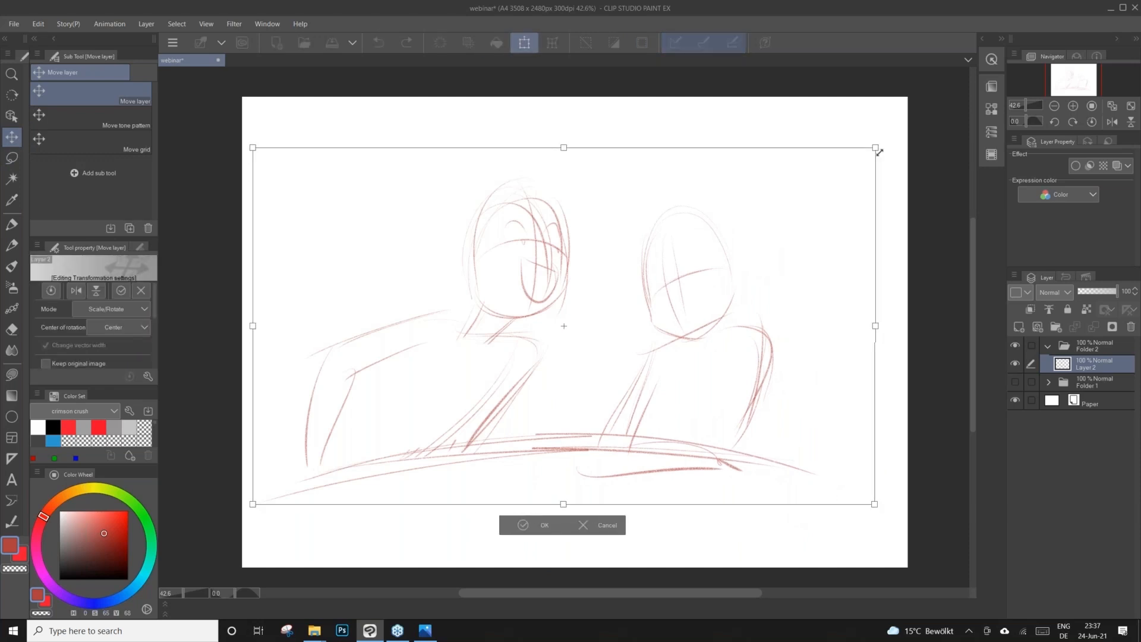
pyautogui.moveTo(832, 364); pyautogui.dragTo(830, 377)
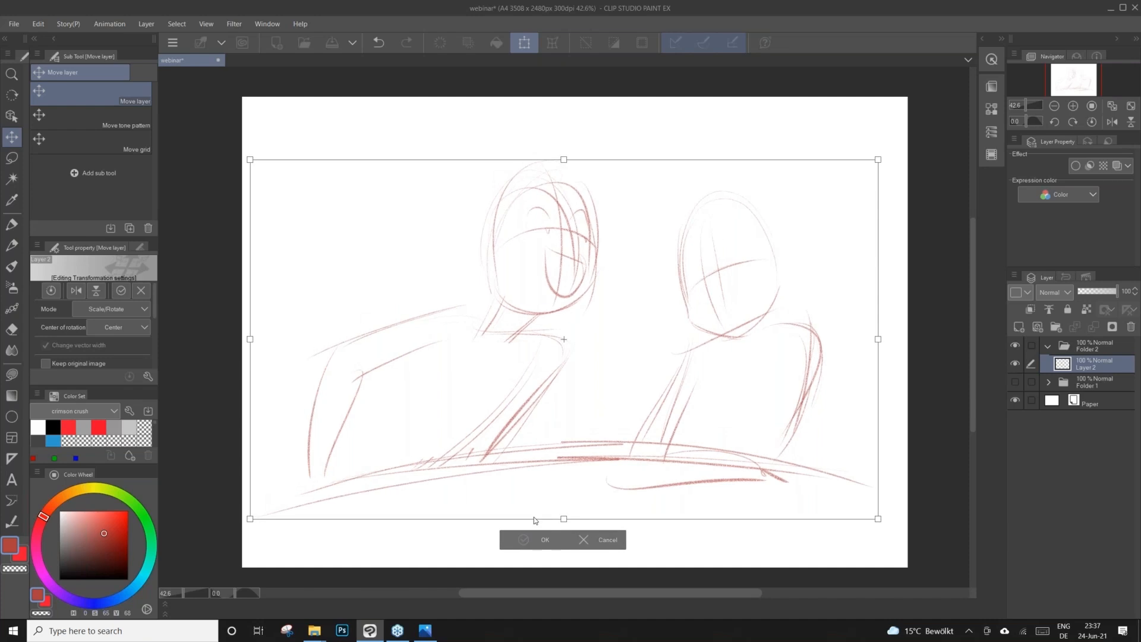
# Lower the rough sketch layer's opacity and add a new layer above it for drawing with the Real pencil.
pyautogui.moveTo(1117, 291); pyautogui.dragTo(1098, 297)
pyautogui.click(1022, 326)
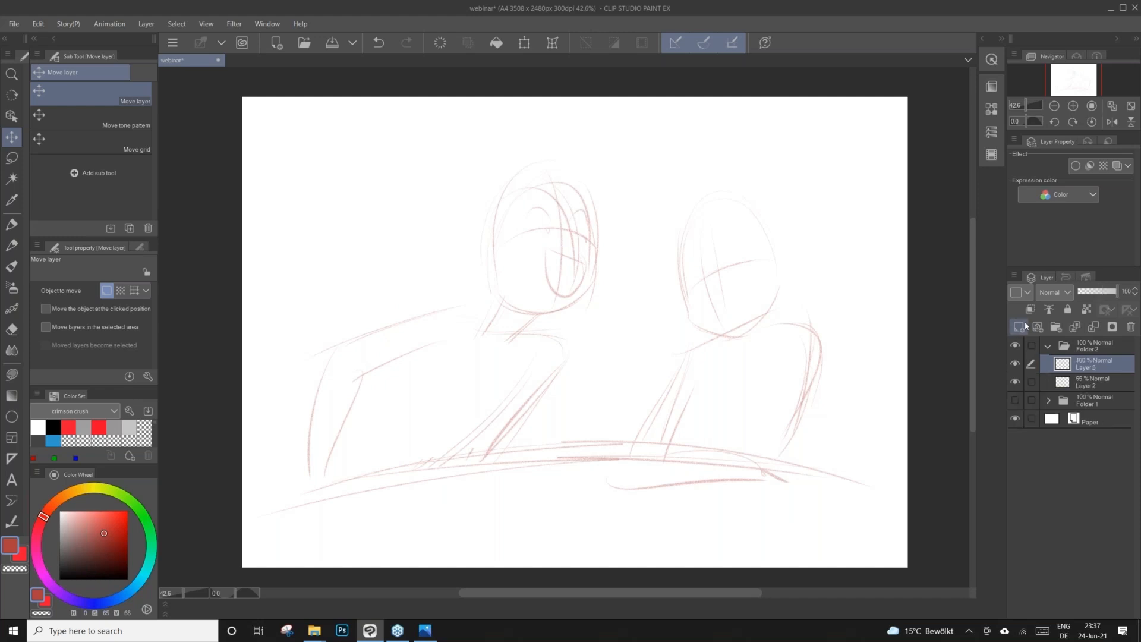
pyautogui.click(11, 244)
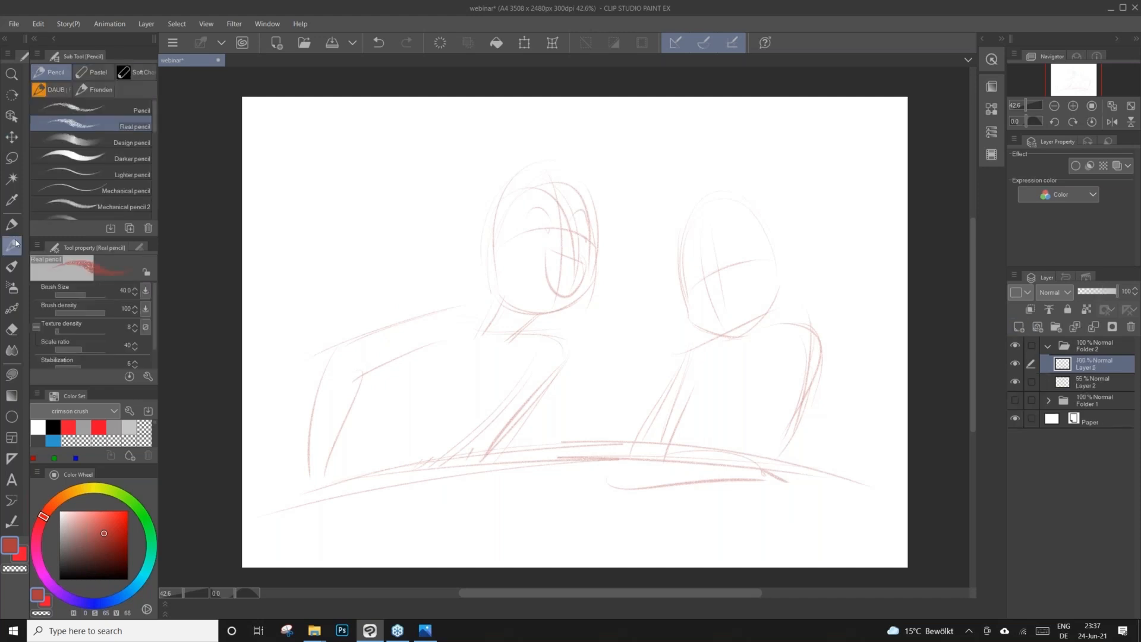
# Draw the first figure's head outline with a pointed chin, face guidelines, nose and wide-open eyes over the rough.
pyautogui.moveTo(521, 177)
pyautogui.mouseDown()
pyautogui.moveTo(580, 176)
pyautogui.moveTo(599, 290)
pyautogui.moveTo(566, 318)
pyautogui.moveTo(514, 295)
pyautogui.moveTo(571, 317)
pyautogui.mouseUp()
pyautogui.moveTo(512, 237); pyautogui.dragTo(595, 244)
pyautogui.moveTo(570, 206); pyautogui.dragTo(570, 294)
pyautogui.moveTo(576, 210); pyautogui.dragTo(575, 287)
pyautogui.moveTo(564, 245)
pyautogui.mouseDown()
pyautogui.moveTo(583, 255)
pyautogui.moveTo(554, 208)
pyautogui.moveTo(535, 228)
pyautogui.moveTo(553, 238)
pyautogui.moveTo(556, 221)
pyautogui.mouseUp()
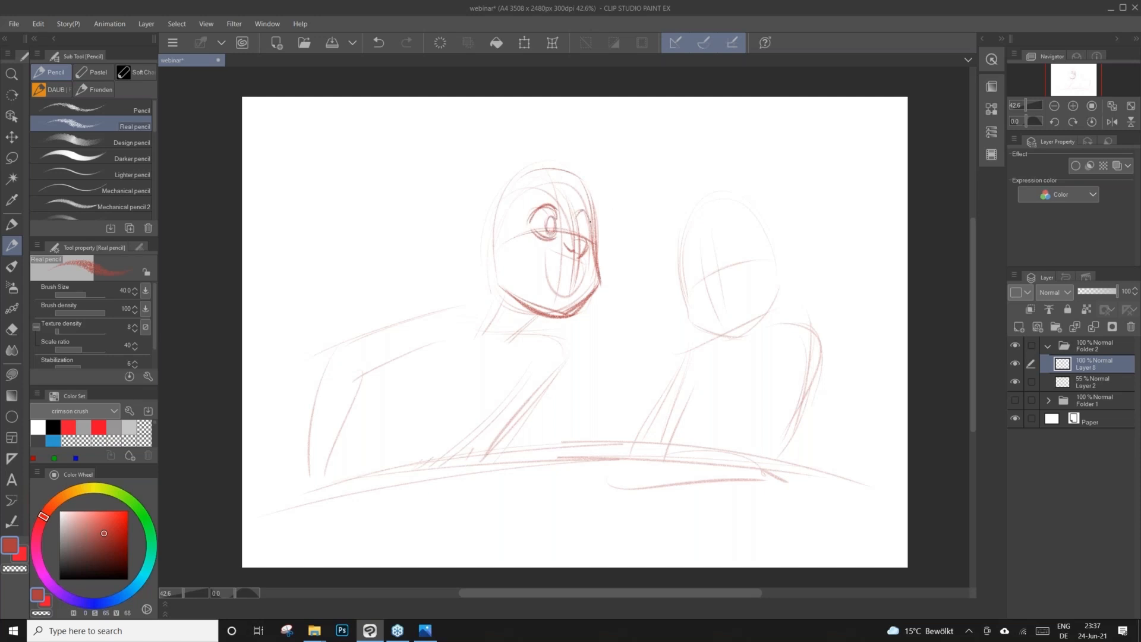
pyautogui.moveTo(586, 231)
pyautogui.mouseDown()
pyautogui.moveTo(581, 222)
pyautogui.moveTo(585, 235)
pyautogui.mouseUp()
# Draw the first figure's wide open, laughing mouth and refine the raised eyebrows and eyes.
pyautogui.moveTo(536, 245)
pyautogui.mouseDown()
pyautogui.moveTo(587, 264)
pyautogui.moveTo(568, 300)
pyautogui.moveTo(554, 287)
pyautogui.moveTo(566, 302)
pyautogui.mouseUp()
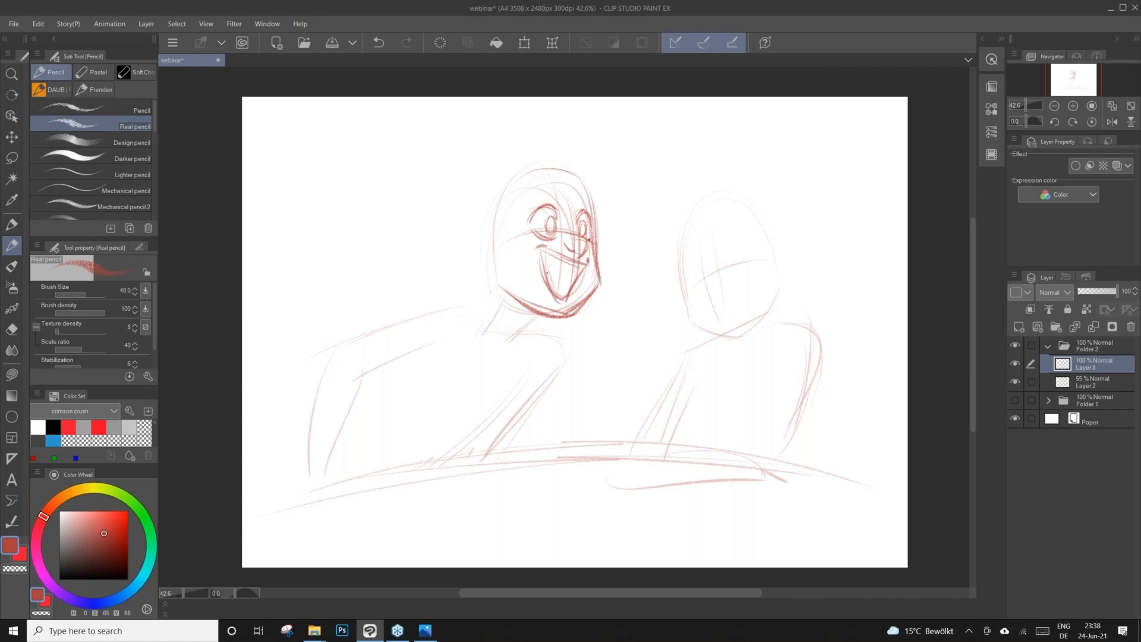
pyautogui.moveTo(549, 260)
pyautogui.mouseDown()
pyautogui.moveTo(568, 268)
pyautogui.moveTo(565, 287)
pyautogui.mouseUp()
pyautogui.moveTo(539, 192); pyautogui.dragTo(555, 189)
pyautogui.moveTo(542, 232); pyautogui.dragTo(553, 215)
# Sketch the first figure's neck, ear and short tousled hair with a spiky fringe.
pyautogui.moveTo(535, 310); pyautogui.dragTo(493, 348)
pyautogui.moveTo(491, 286); pyautogui.dragTo(468, 325)
pyautogui.moveTo(484, 277)
pyautogui.mouseDown()
pyautogui.moveTo(485, 243)
pyautogui.moveTo(501, 279)
pyautogui.mouseUp()
pyautogui.moveTo(505, 177)
pyautogui.mouseDown()
pyautogui.moveTo(547, 154)
pyautogui.moveTo(600, 156)
pyautogui.moveTo(612, 194)
pyautogui.mouseUp()
pyautogui.moveTo(488, 156); pyautogui.dragTo(479, 192)
pyautogui.moveTo(491, 189)
pyautogui.mouseDown()
pyautogui.moveTo(461, 216)
pyautogui.moveTo(471, 209)
pyautogui.moveTo(479, 246)
pyautogui.moveTo(509, 189)
pyautogui.moveTo(488, 250)
pyautogui.mouseUp()
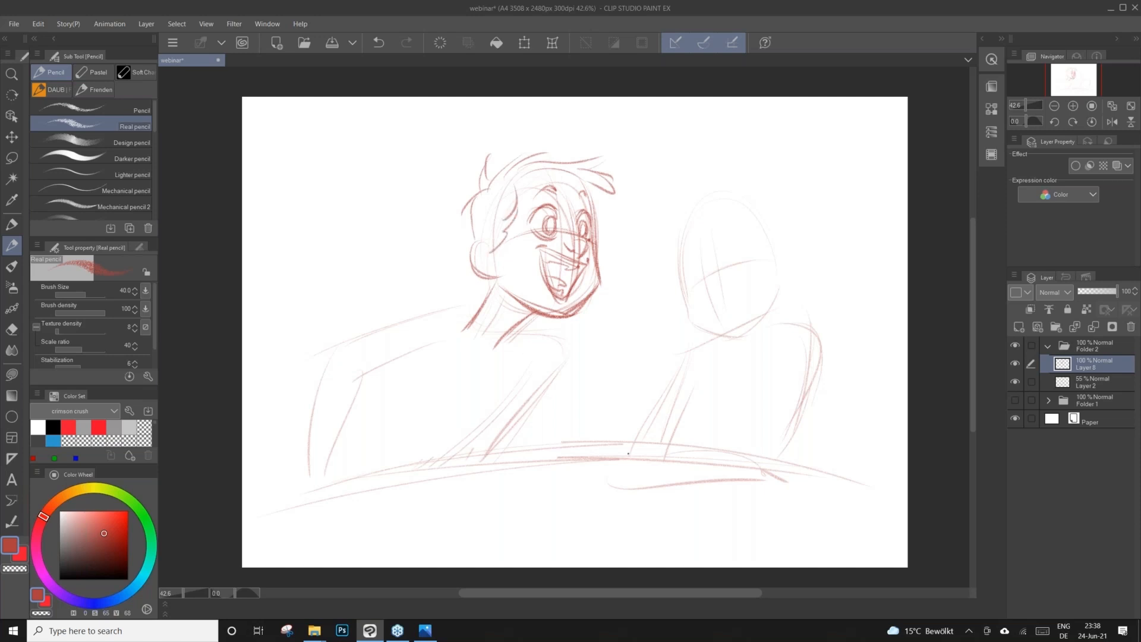
# Outline the first figure's collar, shoulders and both sides of the body, with one bent arm propped on the table.
pyautogui.moveTo(519, 328); pyautogui.dragTo(544, 324)
pyautogui.moveTo(515, 326); pyautogui.dragTo(561, 315)
pyautogui.moveTo(569, 330); pyautogui.dragTo(519, 431)
pyautogui.moveTo(564, 358); pyautogui.dragTo(488, 468)
pyautogui.moveTo(465, 309)
pyautogui.mouseDown()
pyautogui.moveTo(412, 311)
pyautogui.moveTo(315, 361)
pyautogui.mouseUp()
pyautogui.moveTo(433, 344)
pyautogui.mouseDown()
pyautogui.moveTo(330, 386)
pyautogui.moveTo(299, 485)
pyautogui.mouseUp()
pyautogui.moveTo(302, 357)
pyautogui.mouseDown()
pyautogui.moveTo(288, 502)
pyautogui.moveTo(298, 494)
pyautogui.mouseUp()
pyautogui.moveTo(302, 468)
pyautogui.mouseDown()
pyautogui.moveTo(297, 489)
pyautogui.moveTo(346, 484)
pyautogui.moveTo(387, 499)
pyautogui.mouseUp()
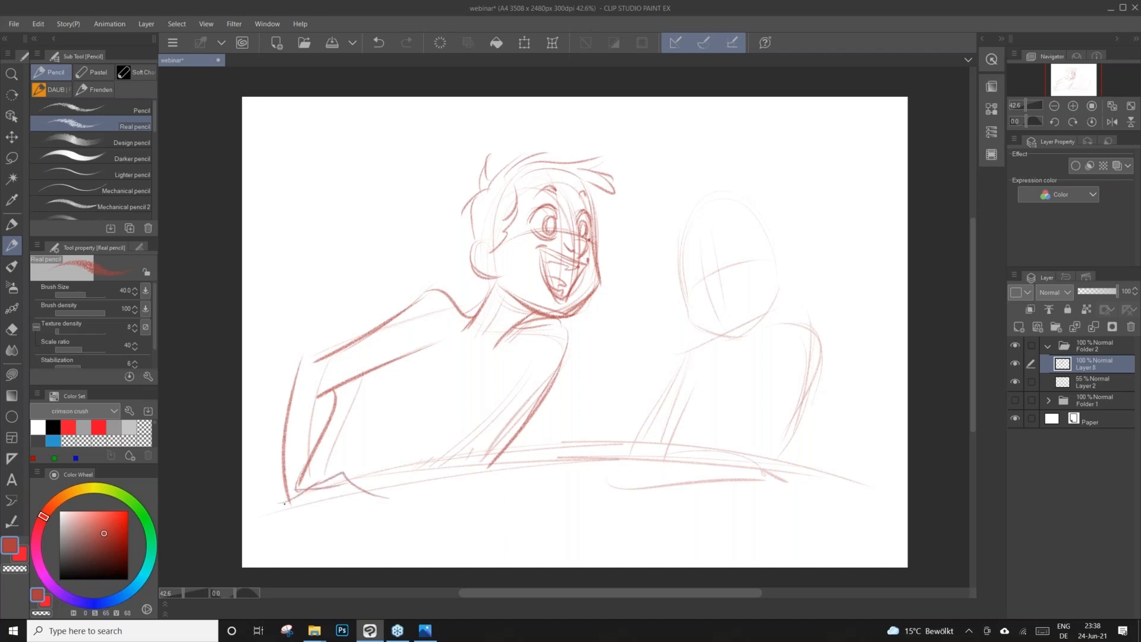
# Draw the propped arm's hand on the table and add the first figure's inner arm line, neckline and sleeve edges.
pyautogui.moveTo(274, 511); pyautogui.dragTo(364, 516)
pyautogui.moveTo(330, 484)
pyautogui.mouseDown()
pyautogui.moveTo(382, 517)
pyautogui.moveTo(381, 508)
pyautogui.mouseUp()
pyautogui.moveTo(563, 350); pyautogui.dragTo(493, 455)
pyautogui.moveTo(526, 376); pyautogui.dragTo(447, 461)
pyautogui.moveTo(382, 367); pyautogui.dragTo(323, 473)
pyautogui.moveTo(364, 375); pyautogui.dragTo(325, 478)
pyautogui.moveTo(449, 300)
pyautogui.mouseDown()
pyautogui.moveTo(489, 362)
pyautogui.moveTo(525, 328)
pyautogui.moveTo(516, 392)
pyautogui.moveTo(553, 385)
pyautogui.mouseUp()
pyautogui.moveTo(497, 422); pyautogui.dragTo(544, 412)
pyautogui.moveTo(359, 344)
pyautogui.mouseDown()
pyautogui.moveTo(378, 386)
pyautogui.moveTo(425, 362)
pyautogui.mouseUp()
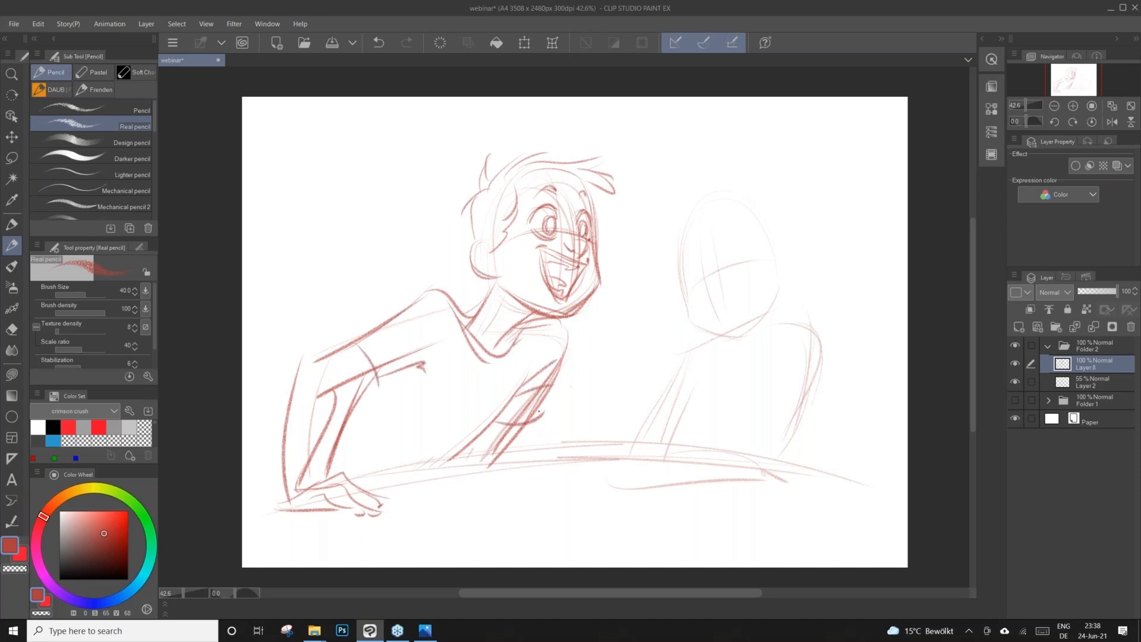
# Draw the first figure's other arm bent at the elbow with the forearm lying along the table, erasing stray lines.
pyautogui.moveTo(487, 432); pyautogui.dragTo(518, 445)
pyautogui.press('c')
pyautogui.moveTo(536, 406)
pyautogui.mouseDown()
pyautogui.moveTo(505, 449)
pyautogui.moveTo(500, 423)
pyautogui.moveTo(509, 441)
pyautogui.mouseUp()
pyautogui.press('c')
pyautogui.moveTo(562, 343); pyautogui.dragTo(522, 461)
pyautogui.moveTo(557, 380); pyautogui.dragTo(524, 448)
pyautogui.moveTo(517, 392)
pyautogui.mouseDown()
pyautogui.moveTo(491, 451)
pyautogui.moveTo(409, 468)
pyautogui.moveTo(531, 480)
pyautogui.mouseUp()
pyautogui.moveTo(539, 429); pyautogui.dragTo(512, 490)
pyautogui.moveTo(482, 447)
pyautogui.mouseDown()
pyautogui.moveTo(359, 475)
pyautogui.moveTo(508, 434)
pyautogui.mouseUp()
pyautogui.moveTo(403, 459); pyautogui.dragTo(356, 479)
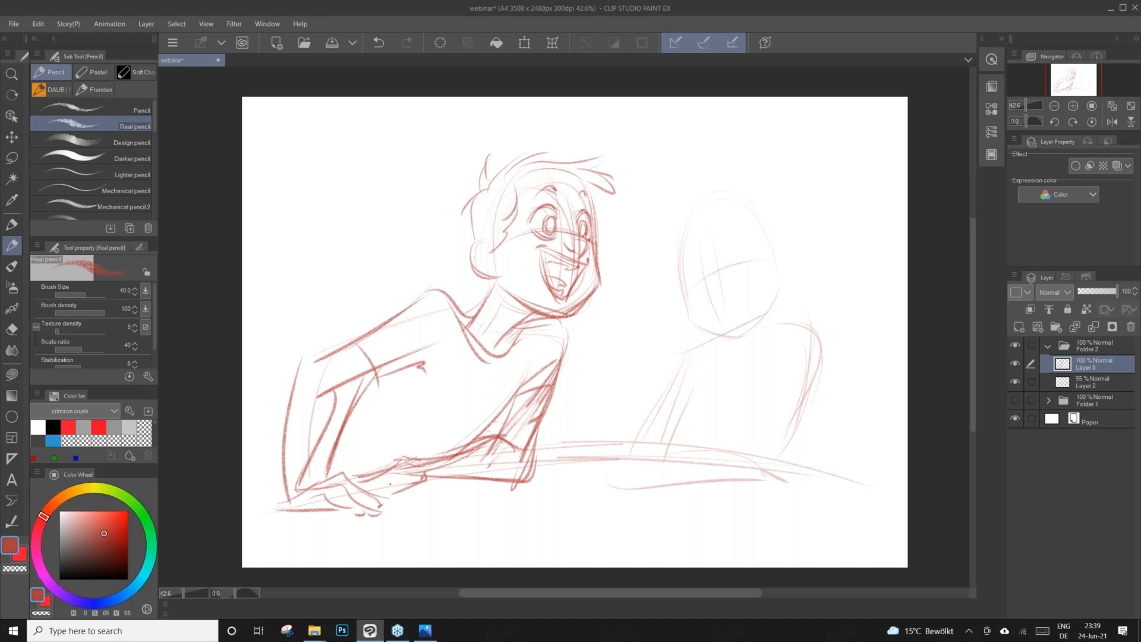
# Finish the resting forearm's hand and elbow, and erase the excess construction lines around the upper arm.
pyautogui.moveTo(366, 488); pyautogui.dragTo(387, 482)
pyautogui.moveTo(455, 475); pyautogui.dragTo(541, 470)
pyautogui.moveTo(553, 388); pyautogui.dragTo(523, 467)
pyautogui.press('c')
pyautogui.moveTo(538, 417)
pyautogui.mouseDown()
pyautogui.moveTo(528, 448)
pyautogui.moveTo(542, 392)
pyautogui.moveTo(537, 412)
pyautogui.mouseUp()
pyautogui.moveTo(496, 446)
pyautogui.mouseDown()
pyautogui.moveTo(410, 466)
pyautogui.moveTo(521, 457)
pyautogui.mouseUp()
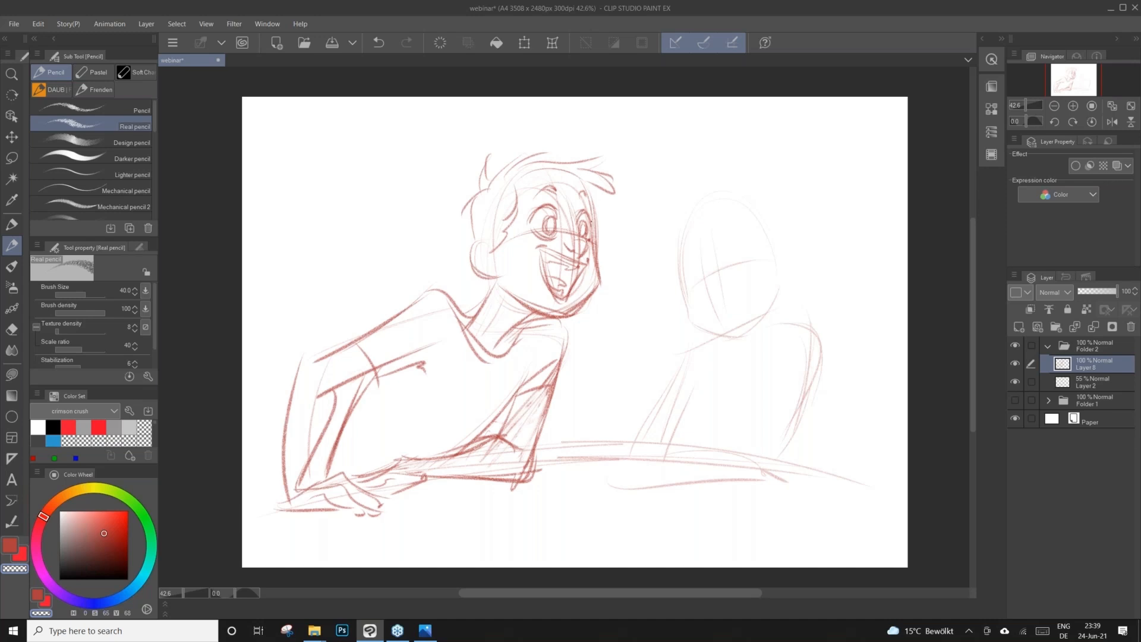
pyautogui.press('c')
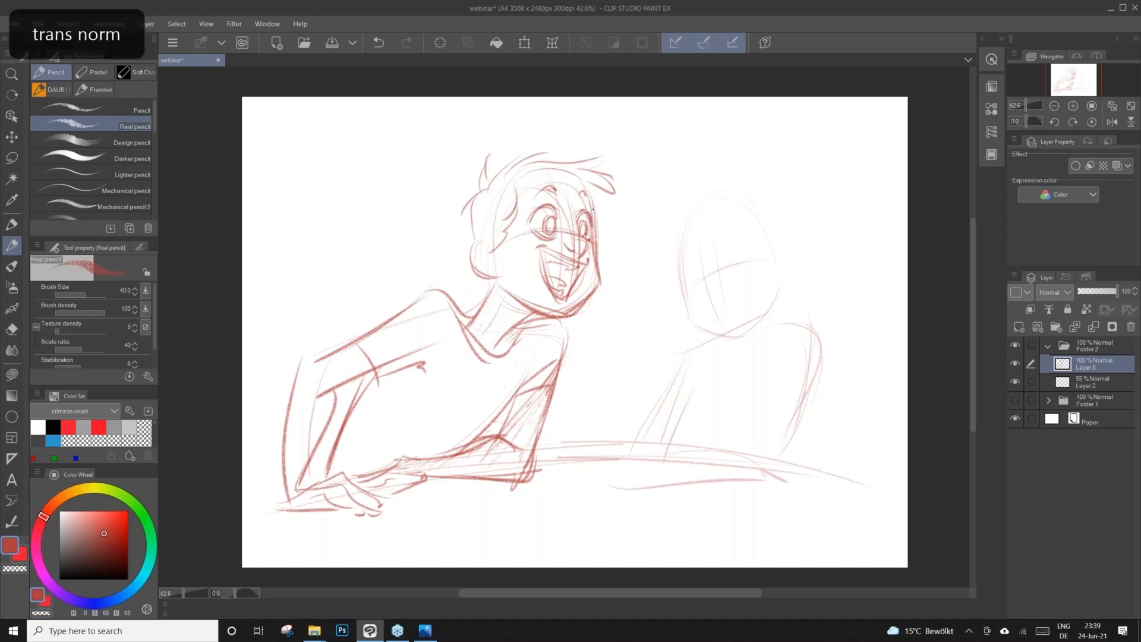
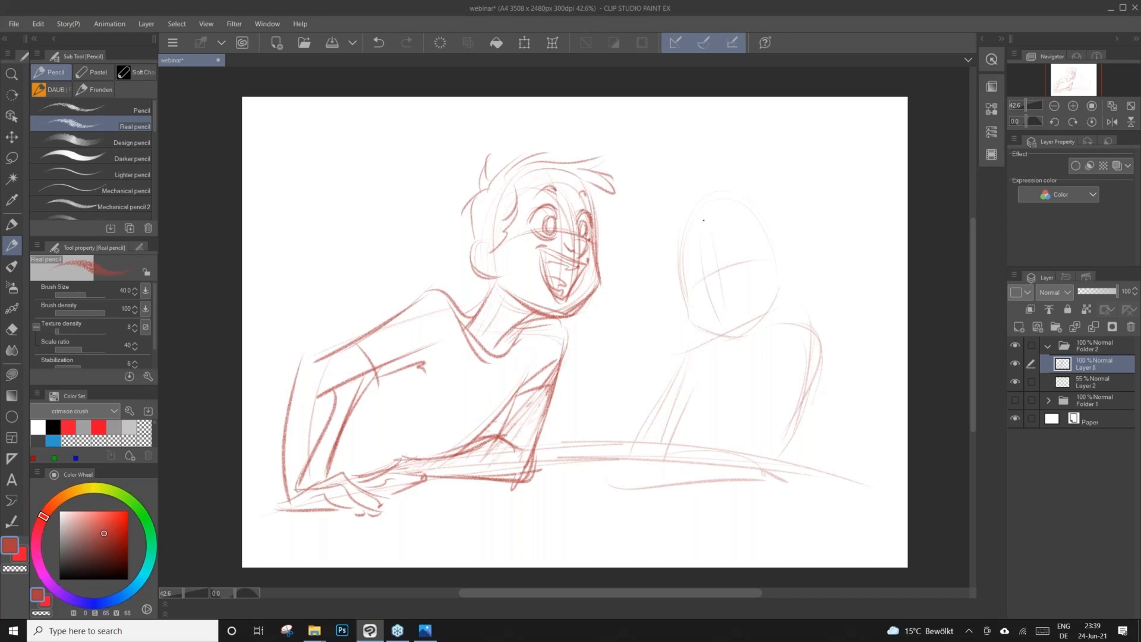
# Draw the second figure's face with eyes, nose, downturned mouth and rounded jaw along the face guidelines.
pyautogui.moveTo(702, 223); pyautogui.dragTo(721, 320)
pyautogui.moveTo(705, 257); pyautogui.dragTo(728, 320)
pyautogui.moveTo(725, 248)
pyautogui.mouseDown()
pyautogui.moveTo(721, 268)
pyautogui.moveTo(719, 246)
pyautogui.moveTo(717, 262)
pyautogui.moveTo(742, 248)
pyautogui.mouseUp()
pyautogui.moveTo(721, 258)
pyautogui.mouseDown()
pyautogui.moveTo(733, 268)
pyautogui.moveTo(725, 261)
pyautogui.moveTo(700, 297)
pyautogui.moveTo(683, 281)
pyautogui.moveTo(689, 287)
pyautogui.moveTo(693, 259)
pyautogui.moveTo(700, 297)
pyautogui.moveTo(716, 305)
pyautogui.mouseUp()
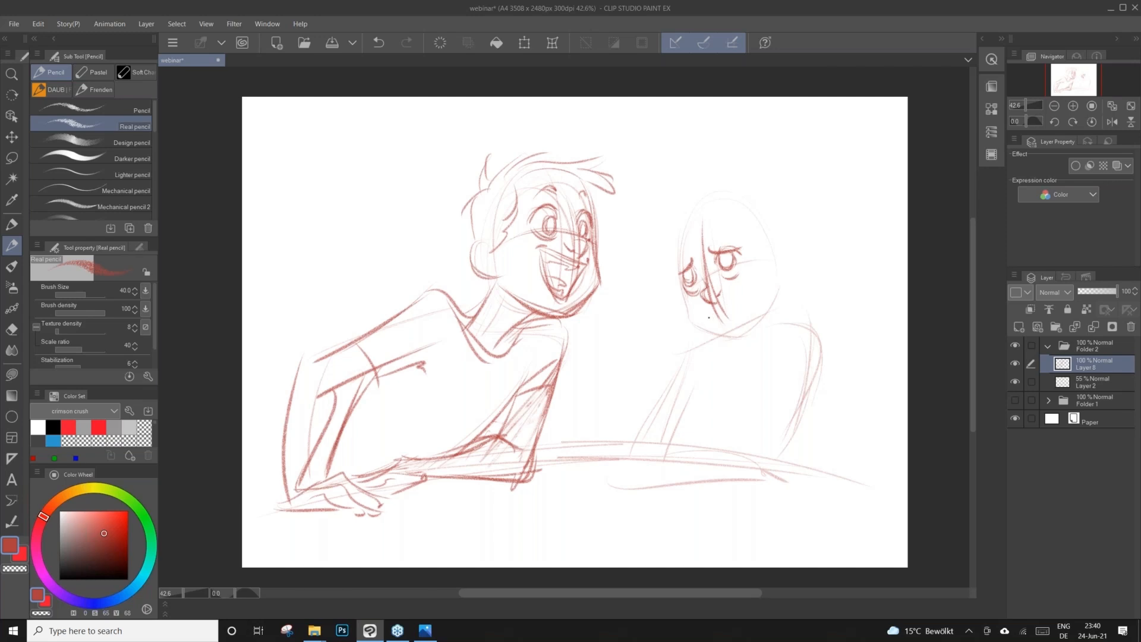
pyautogui.moveTo(713, 311); pyautogui.dragTo(739, 314)
pyautogui.moveTo(672, 271)
pyautogui.mouseDown()
pyautogui.moveTo(691, 319)
pyautogui.moveTo(731, 343)
pyautogui.moveTo(771, 309)
pyautogui.mouseUp()
pyautogui.moveTo(727, 345)
pyautogui.mouseDown()
pyautogui.moveTo(782, 297)
pyautogui.moveTo(743, 269)
pyautogui.mouseUp()
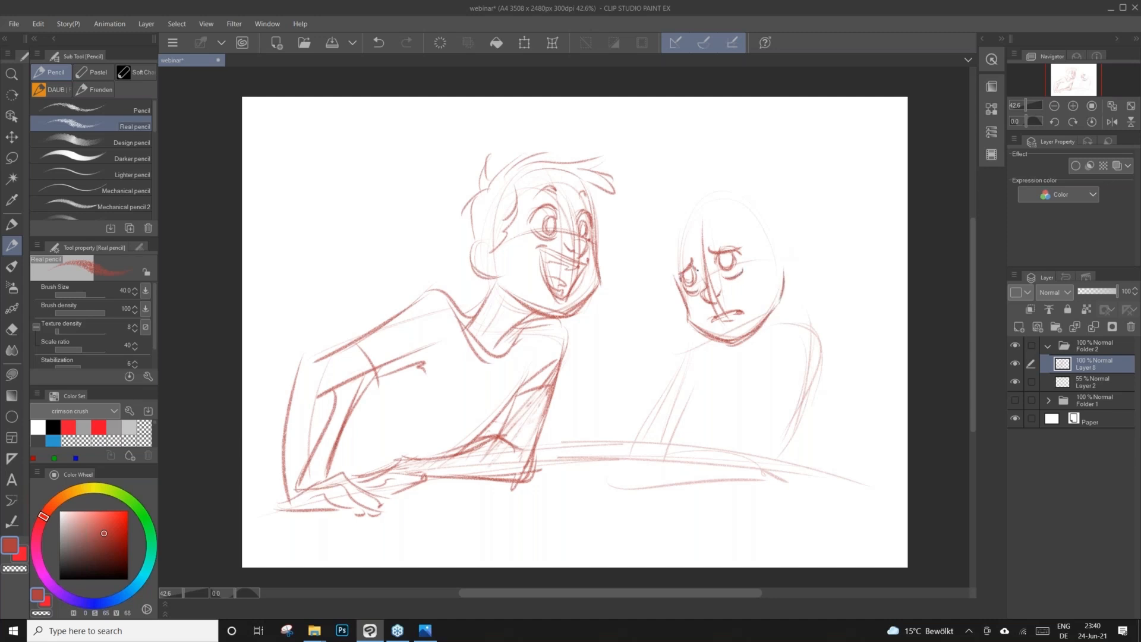
# Rework the second figure's eyebrows into an angry, slanted frown.
pyautogui.moveTo(691, 268)
pyautogui.mouseDown()
pyautogui.moveTo(690, 282)
pyautogui.moveTo(675, 274)
pyautogui.moveTo(741, 250)
pyautogui.mouseUp()
pyautogui.press('c')
pyautogui.press('c')
pyautogui.moveTo(704, 246); pyautogui.dragTo(737, 238)
pyautogui.press('c')
pyautogui.press('c')
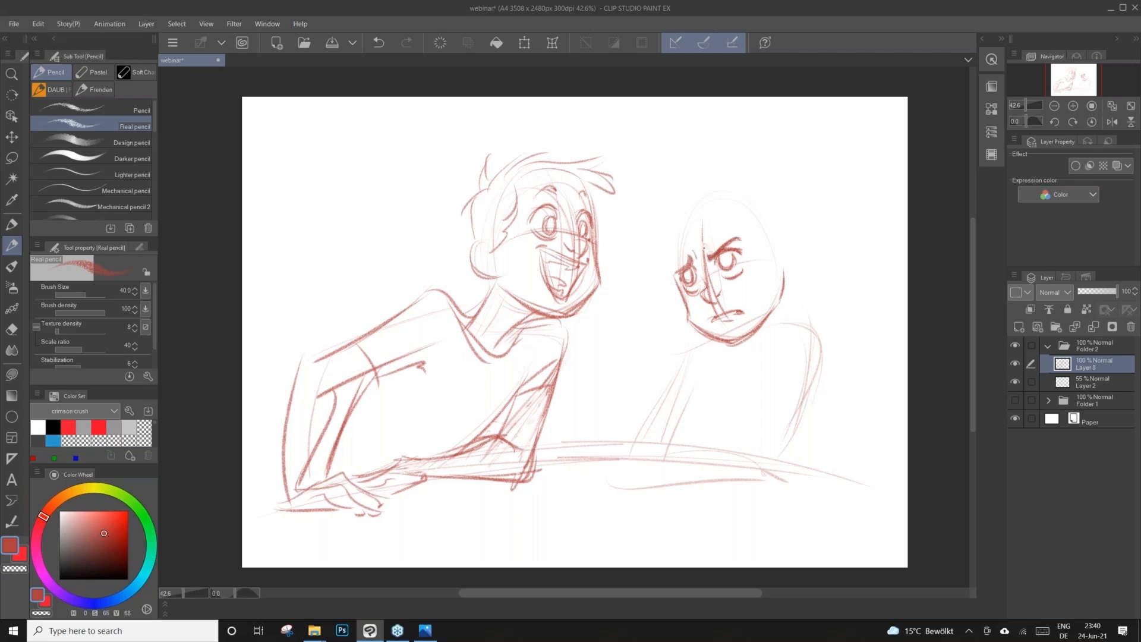
# Sketch the second figure's top of the head, ear, raised shoulders and outer arm.
pyautogui.moveTo(677, 269)
pyautogui.mouseDown()
pyautogui.moveTo(684, 304)
pyautogui.moveTo(700, 208)
pyautogui.moveTo(750, 205)
pyautogui.mouseUp()
pyautogui.moveTo(786, 257)
pyautogui.mouseDown()
pyautogui.moveTo(803, 274)
pyautogui.moveTo(786, 284)
pyautogui.moveTo(763, 345)
pyautogui.moveTo(824, 323)
pyautogui.mouseUp()
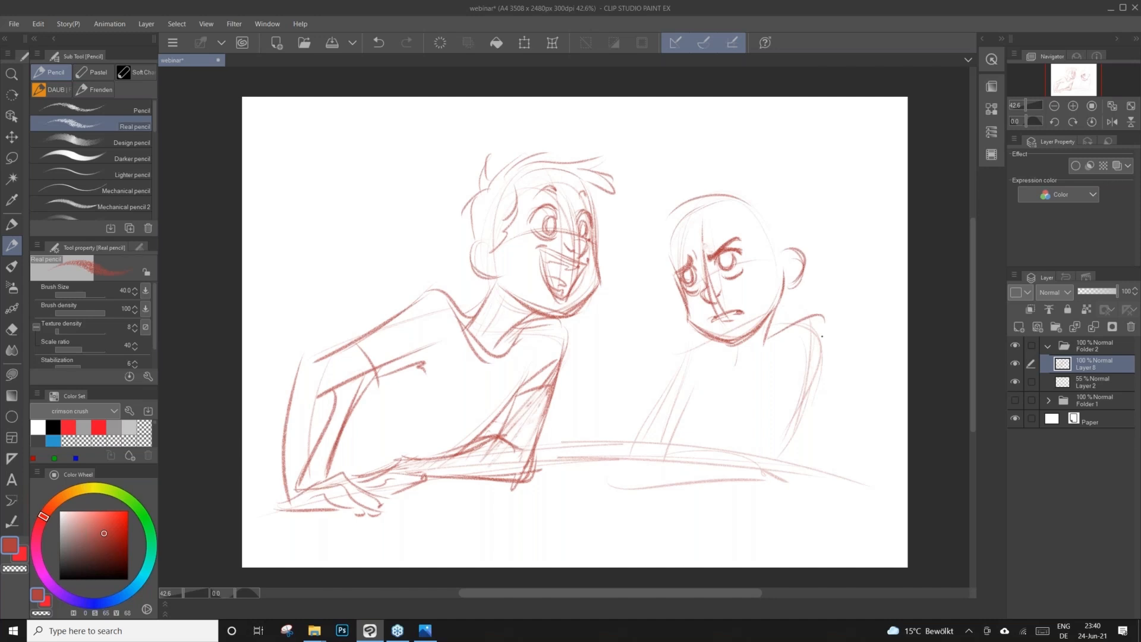
pyautogui.moveTo(678, 417)
pyautogui.mouseDown()
pyautogui.moveTo(670, 347)
pyautogui.moveTo(682, 319)
pyautogui.moveTo(672, 406)
pyautogui.mouseUp()
pyautogui.moveTo(666, 363); pyautogui.dragTo(666, 449)
pyautogui.moveTo(772, 333)
pyautogui.mouseDown()
pyautogui.moveTo(833, 341)
pyautogui.moveTo(798, 435)
pyautogui.mouseUp()
pyautogui.moveTo(830, 333); pyautogui.dragTo(791, 461)
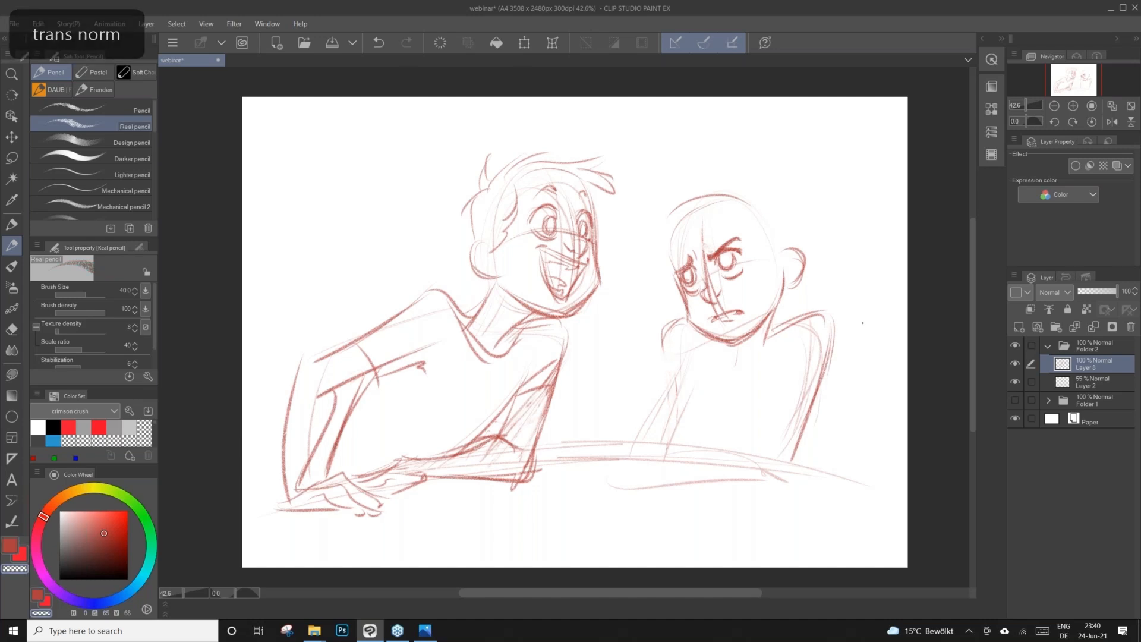
# Try to sketch the second figure's near arm with the forearm folded across the table.
pyautogui.moveTo(675, 330); pyautogui.dragTo(649, 422)
pyautogui.moveTo(661, 349); pyautogui.dragTo(647, 422)
pyautogui.moveTo(651, 355); pyautogui.dragTo(677, 325)
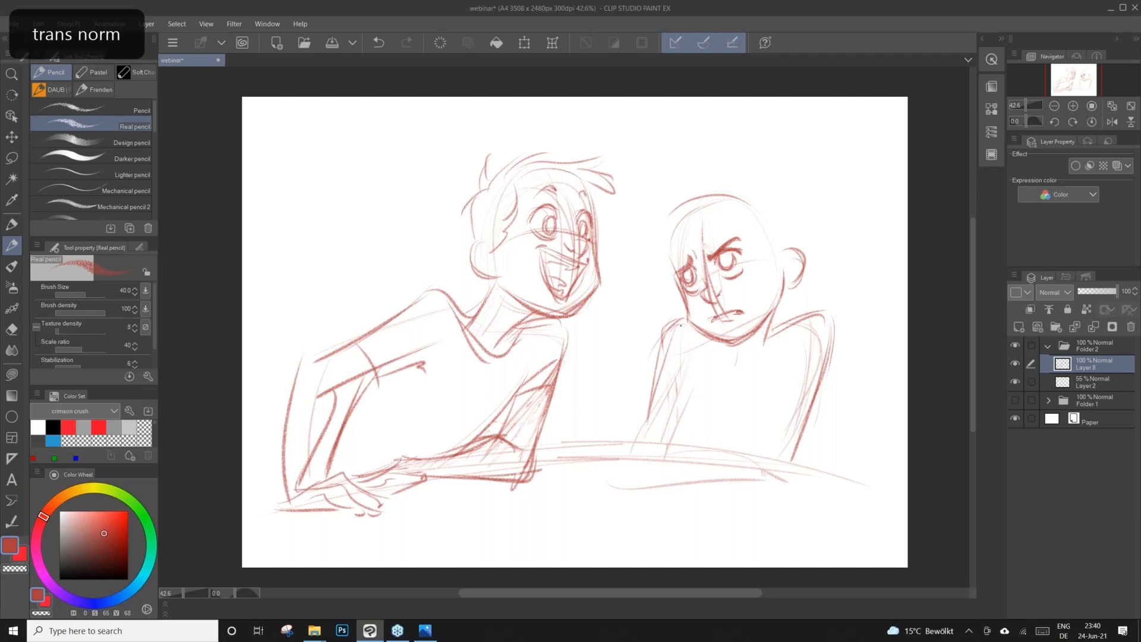
pyautogui.moveTo(698, 373); pyautogui.dragTo(676, 461)
pyautogui.moveTo(657, 361)
pyautogui.mouseDown()
pyautogui.moveTo(630, 479)
pyautogui.moveTo(716, 468)
pyautogui.mouseUp()
pyautogui.moveTo(643, 479)
pyautogui.mouseDown()
pyautogui.moveTo(716, 443)
pyautogui.moveTo(818, 470)
pyautogui.mouseUp()
# Rework the second figure's arm contours, erasing overlapping lines on both upper arms.
pyautogui.moveTo(827, 366); pyautogui.dragTo(805, 447)
pyautogui.press('c')
pyautogui.moveTo(824, 374); pyautogui.dragTo(797, 445)
pyautogui.press('c')
pyautogui.moveTo(695, 385); pyautogui.dragTo(678, 458)
pyautogui.moveTo(692, 404); pyautogui.dragTo(678, 460)
pyautogui.press('c')
pyautogui.moveTo(696, 385)
pyautogui.mouseDown()
pyautogui.moveTo(676, 458)
pyautogui.moveTo(672, 442)
pyautogui.mouseUp()
pyautogui.press('c')
# Redraw the second figure's outer arm running down to the table with firmer lines, erasing the stray strokes beside it.
pyautogui.moveTo(810, 321); pyautogui.dragTo(816, 417)
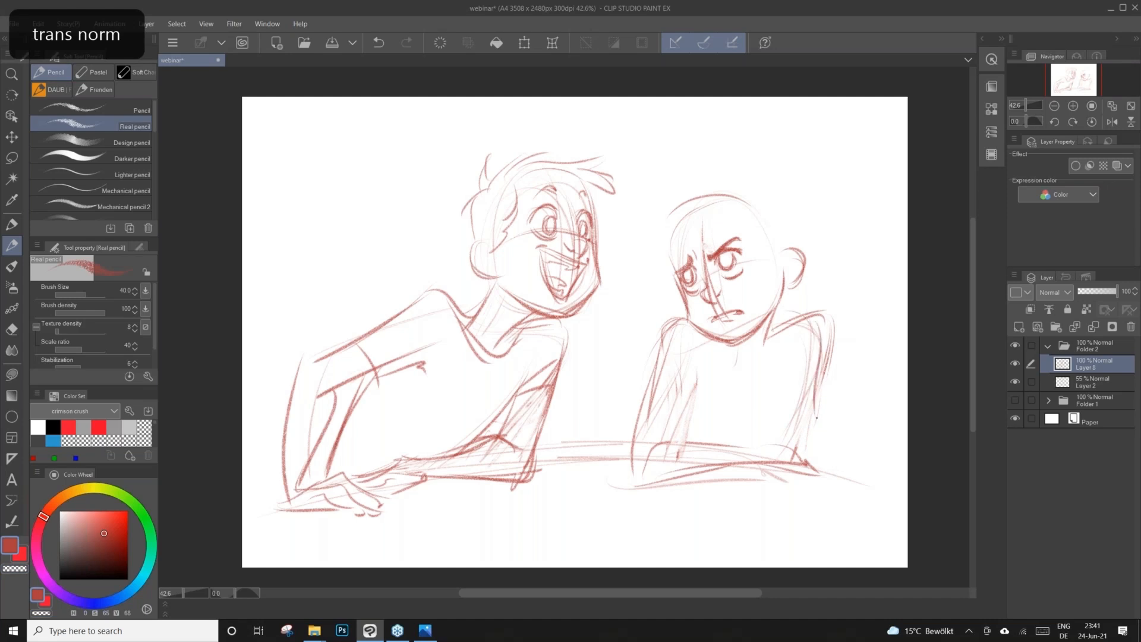
pyautogui.moveTo(818, 379); pyautogui.dragTo(829, 473)
pyautogui.press('c')
pyautogui.moveTo(821, 404); pyautogui.dragTo(827, 462)
pyautogui.moveTo(820, 384); pyautogui.dragTo(831, 466)
pyautogui.press('c')
pyautogui.moveTo(818, 358); pyautogui.dragTo(809, 456)
pyautogui.moveTo(814, 375); pyautogui.dragTo(806, 463)
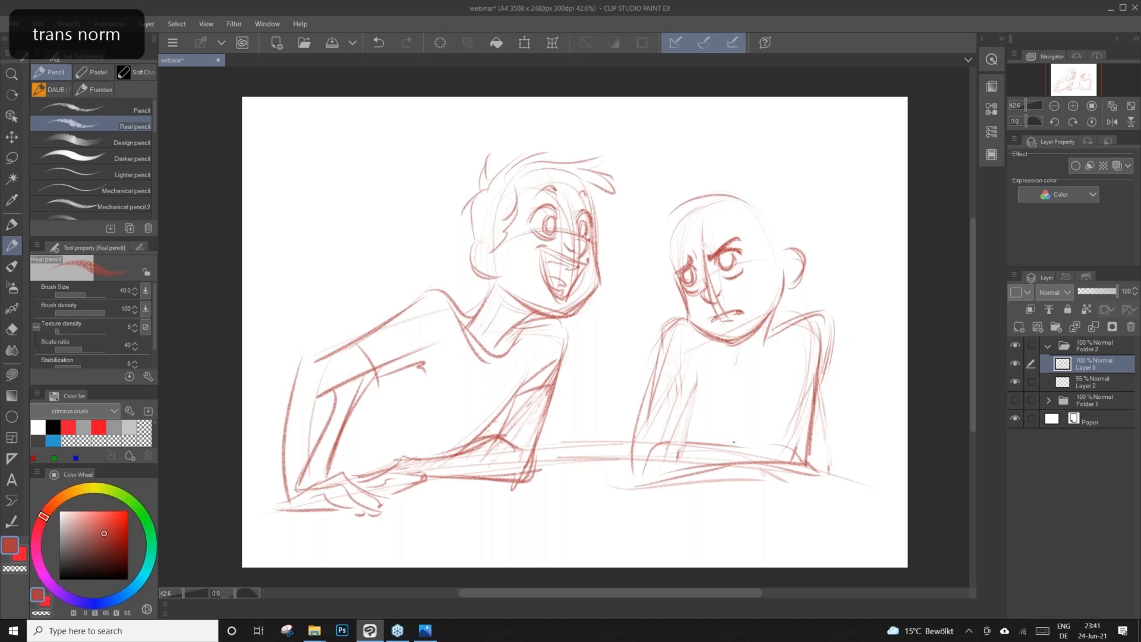
# Remove the second figure's near arm and folded forearm by erasing and by deleting a lassoed area.
pyautogui.press('c')
pyautogui.moveTo(659, 353); pyautogui.dragTo(641, 419)
pyautogui.moveTo(644, 475)
pyautogui.mouseDown()
pyautogui.moveTo(691, 416)
pyautogui.moveTo(691, 456)
pyautogui.moveTo(757, 443)
pyautogui.mouseUp()
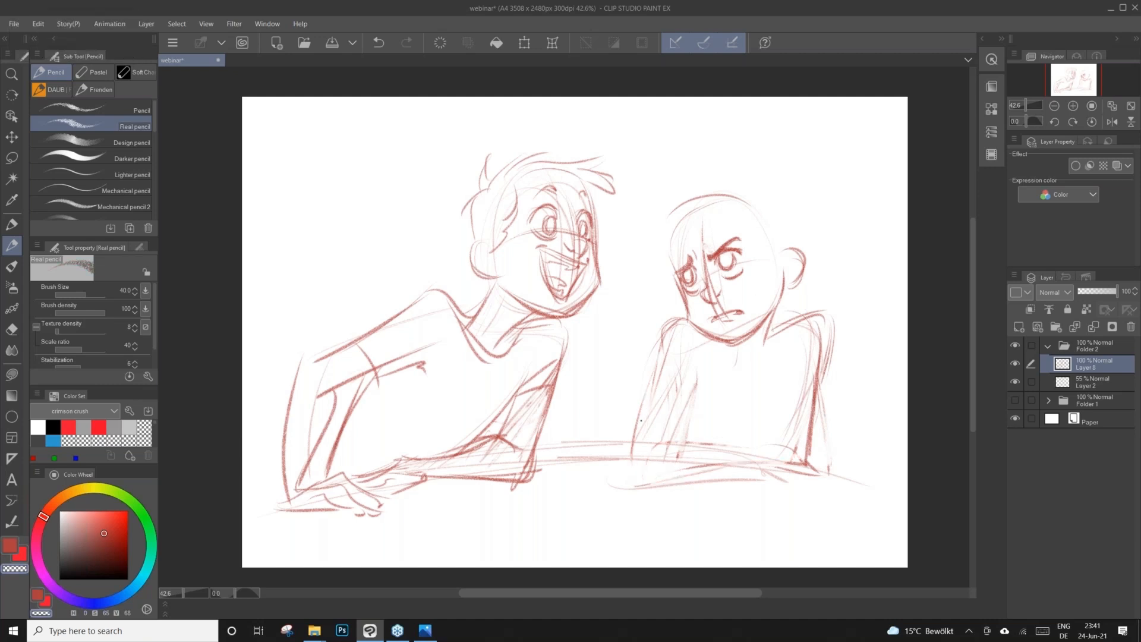
pyautogui.press('m')
pyautogui.moveTo(704, 343)
pyautogui.mouseDown()
pyautogui.moveTo(816, 466)
pyautogui.moveTo(624, 399)
pyautogui.moveTo(647, 342)
pyautogui.mouseUp()
pyautogui.click(671, 541)
pyautogui.click(572, 538)
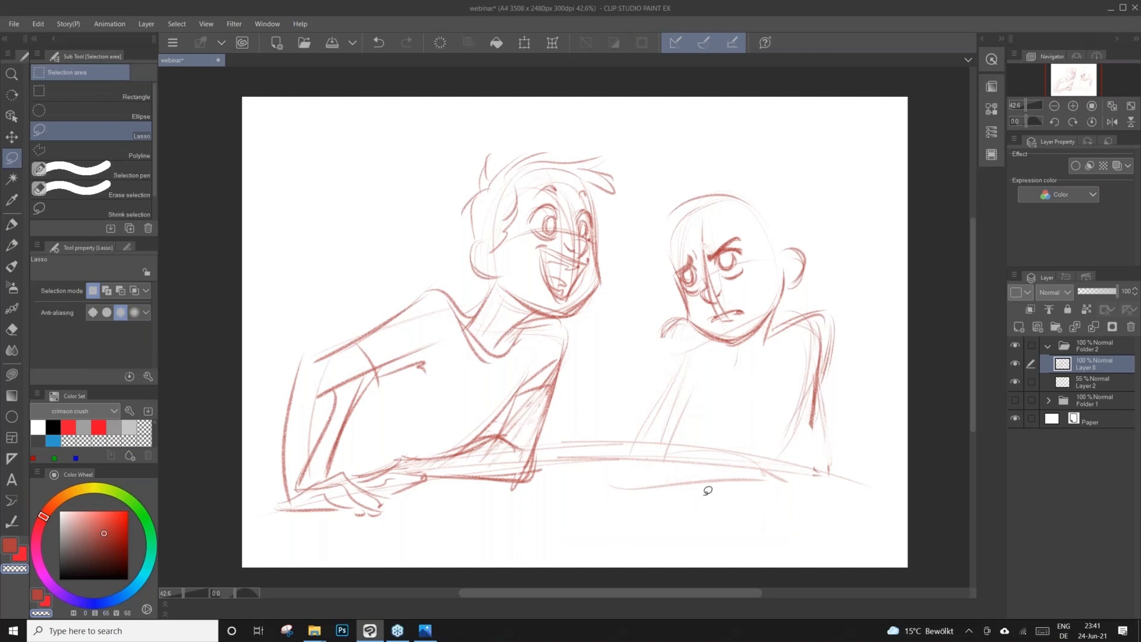
pyautogui.click(9, 226)
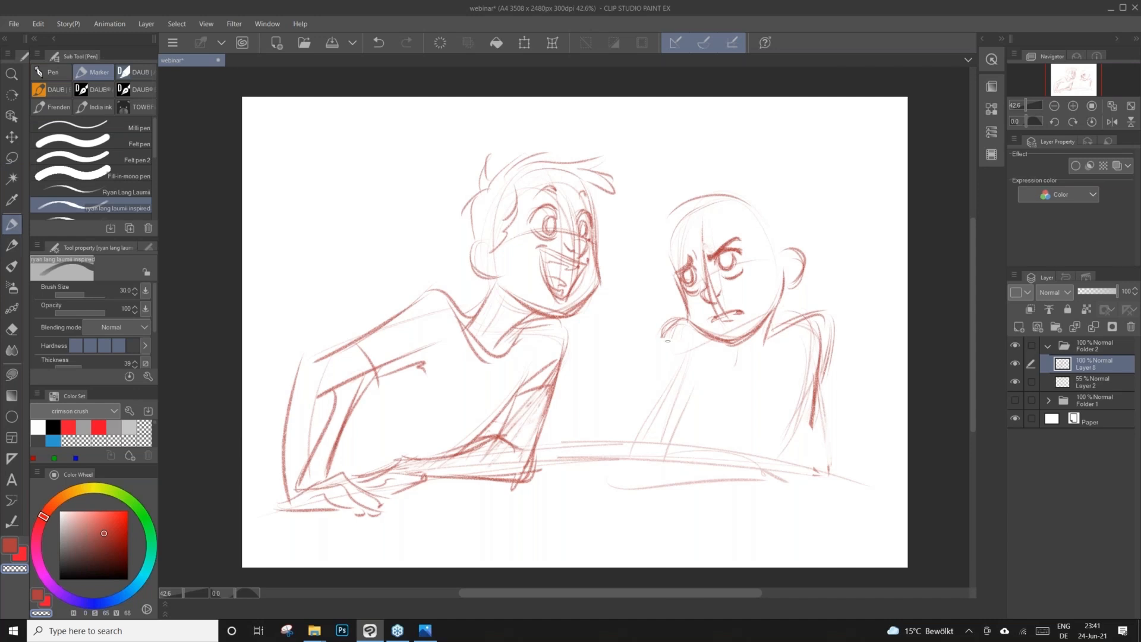
pyautogui.press('c')
pyautogui.moveTo(679, 320); pyautogui.dragTo(671, 423)
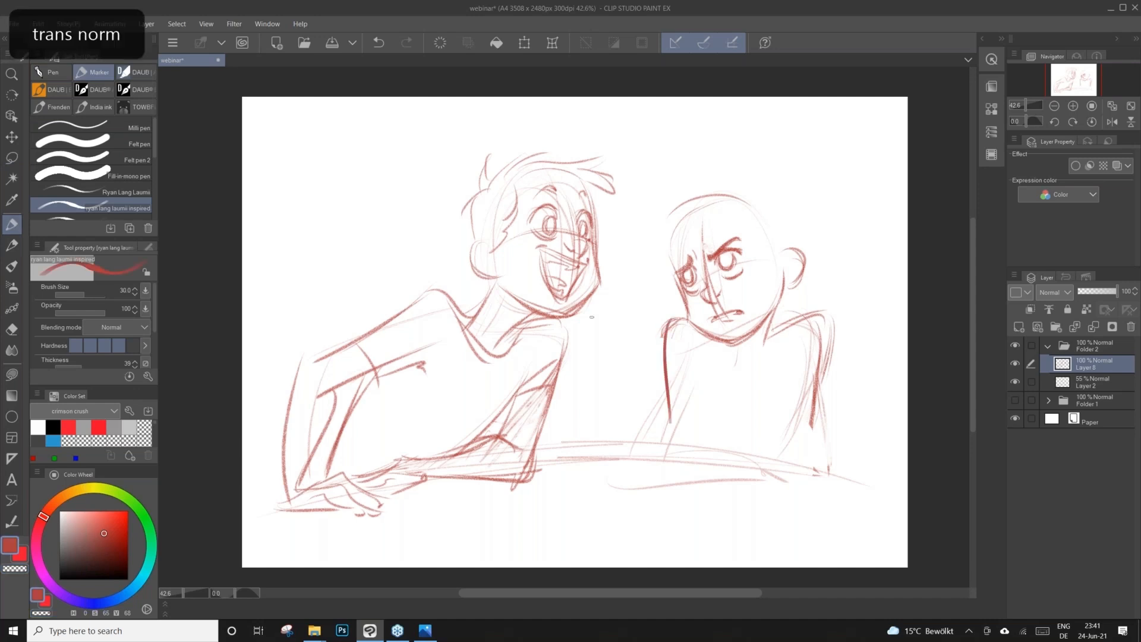
pyautogui.click(378, 43)
# Redraw the second figure's arms straight down with the Real pencil and sketch both hands gripping the table edge.
pyautogui.press('p')
pyautogui.moveTo(662, 333); pyautogui.dragTo(675, 449)
pyautogui.moveTo(824, 313)
pyautogui.mouseDown()
pyautogui.moveTo(824, 418)
pyautogui.moveTo(811, 473)
pyautogui.mouseUp()
pyautogui.moveTo(826, 389); pyautogui.dragTo(823, 454)
pyautogui.moveTo(658, 435)
pyautogui.mouseDown()
pyautogui.moveTo(640, 467)
pyautogui.moveTo(646, 449)
pyautogui.mouseUp()
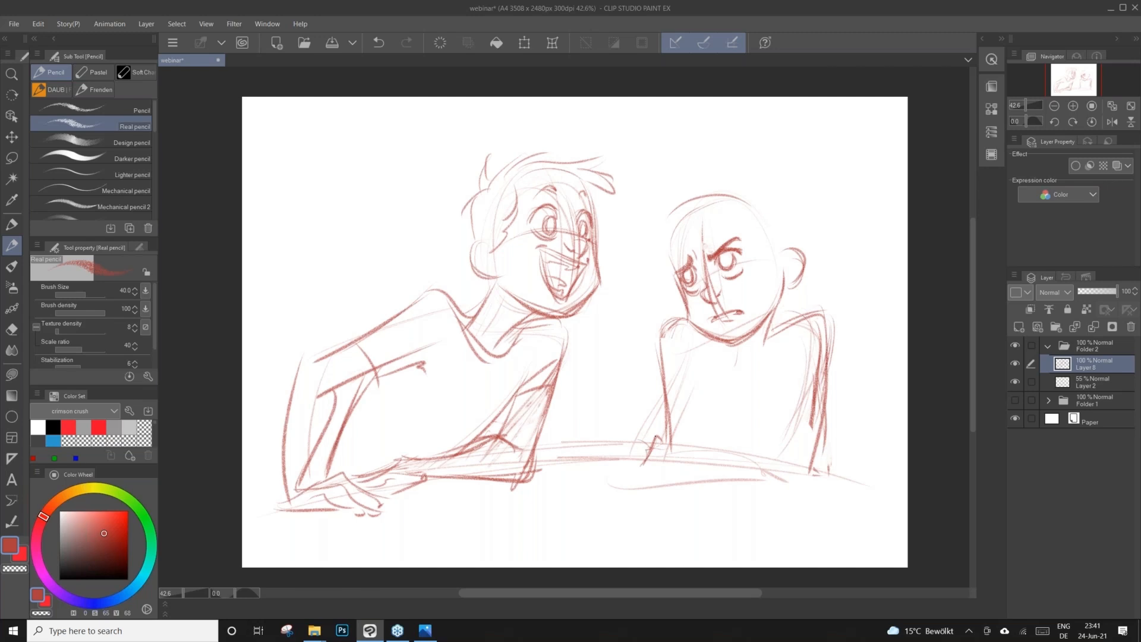
pyautogui.moveTo(635, 439)
pyautogui.mouseDown()
pyautogui.moveTo(624, 469)
pyautogui.moveTo(623, 441)
pyautogui.moveTo(627, 469)
pyautogui.moveTo(664, 460)
pyautogui.moveTo(605, 467)
pyautogui.mouseUp()
pyautogui.moveTo(805, 447)
pyautogui.mouseDown()
pyautogui.moveTo(766, 464)
pyautogui.moveTo(776, 449)
pyautogui.moveTo(757, 473)
pyautogui.moveTo(787, 456)
pyautogui.moveTo(757, 480)
pyautogui.moveTo(775, 481)
pyautogui.moveTo(792, 452)
pyautogui.moveTo(797, 463)
pyautogui.moveTo(763, 453)
pyautogui.moveTo(750, 479)
pyautogui.mouseUp()
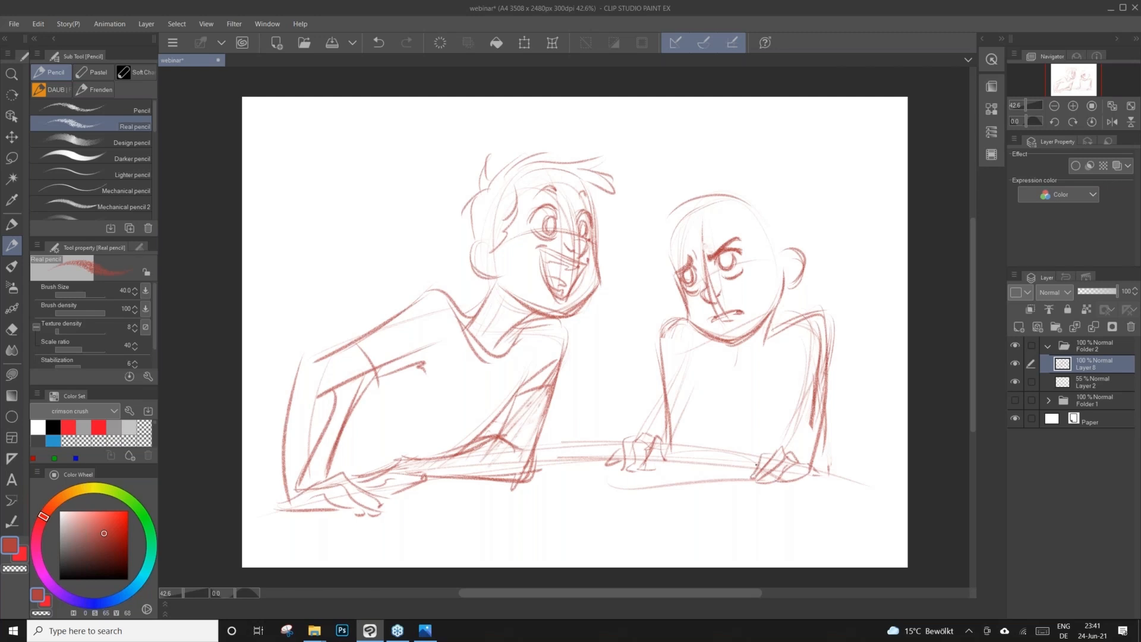
# Add the second figure's torso sides, V-shaped neckline and sleeve edges, and touch up the jaw and ear.
pyautogui.moveTo(698, 350); pyautogui.dragTo(680, 443)
pyautogui.moveTo(805, 379); pyautogui.dragTo(792, 415)
pyautogui.moveTo(811, 356)
pyautogui.mouseDown()
pyautogui.moveTo(783, 456)
pyautogui.moveTo(794, 419)
pyautogui.mouseUp()
pyautogui.moveTo(710, 345); pyautogui.dragTo(750, 376)
pyautogui.moveTo(787, 324); pyautogui.dragTo(741, 371)
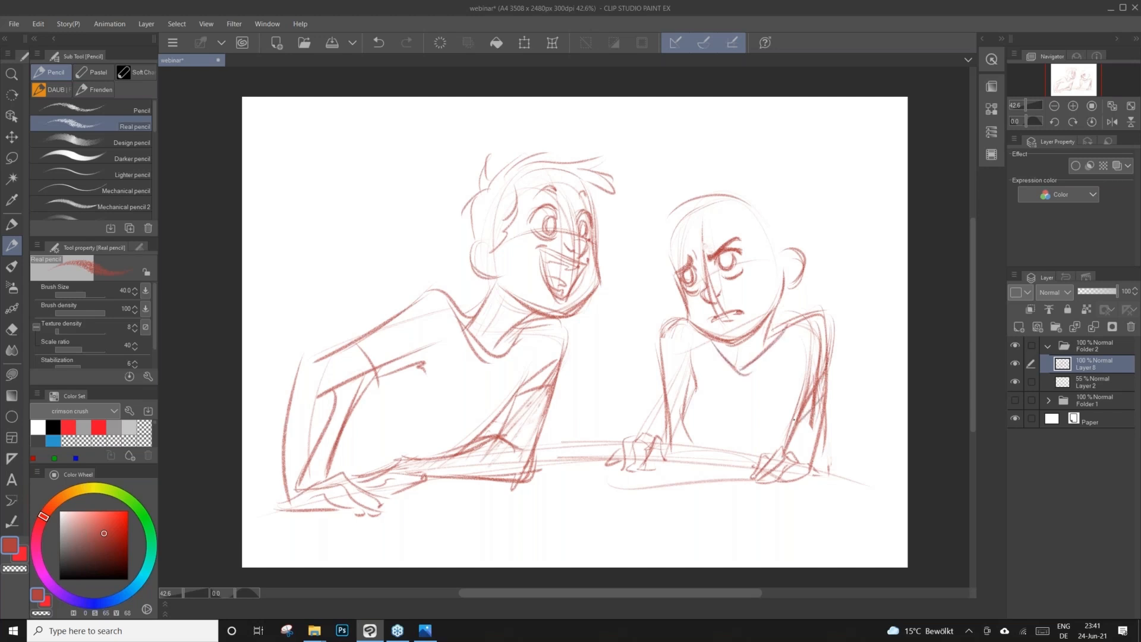
pyautogui.moveTo(687, 349); pyautogui.dragTo(666, 382)
pyautogui.moveTo(824, 391); pyautogui.dragTo(815, 398)
pyautogui.moveTo(686, 311); pyautogui.dragTo(696, 331)
pyautogui.moveTo(789, 278); pyautogui.dragTo(784, 284)
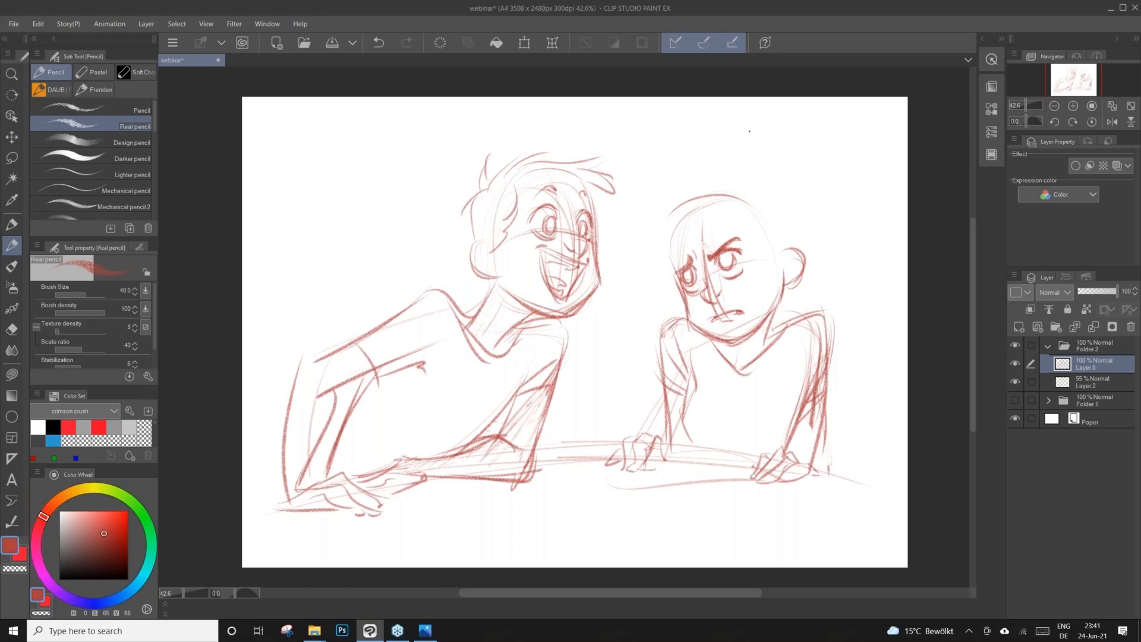
# Sketch the second figure's hair with a swept fringe, a hair tie on the crown and a long ponytail.
pyautogui.moveTo(674, 209)
pyautogui.mouseDown()
pyautogui.moveTo(642, 240)
pyautogui.moveTo(657, 218)
pyautogui.moveTo(677, 262)
pyautogui.moveTo(639, 274)
pyautogui.mouseUp()
pyautogui.moveTo(660, 212); pyautogui.dragTo(717, 189)
pyautogui.moveTo(794, 226)
pyautogui.mouseDown()
pyautogui.moveTo(774, 192)
pyautogui.moveTo(792, 246)
pyautogui.mouseUp()
pyautogui.moveTo(741, 185); pyautogui.dragTo(791, 242)
pyautogui.moveTo(669, 214); pyautogui.dragTo(750, 176)
pyautogui.moveTo(723, 184); pyautogui.dragTo(782, 213)
pyautogui.moveTo(684, 211)
pyautogui.mouseDown()
pyautogui.moveTo(707, 259)
pyautogui.moveTo(750, 238)
pyautogui.moveTo(766, 281)
pyautogui.mouseUp()
pyautogui.moveTo(775, 241); pyautogui.dragTo(762, 279)
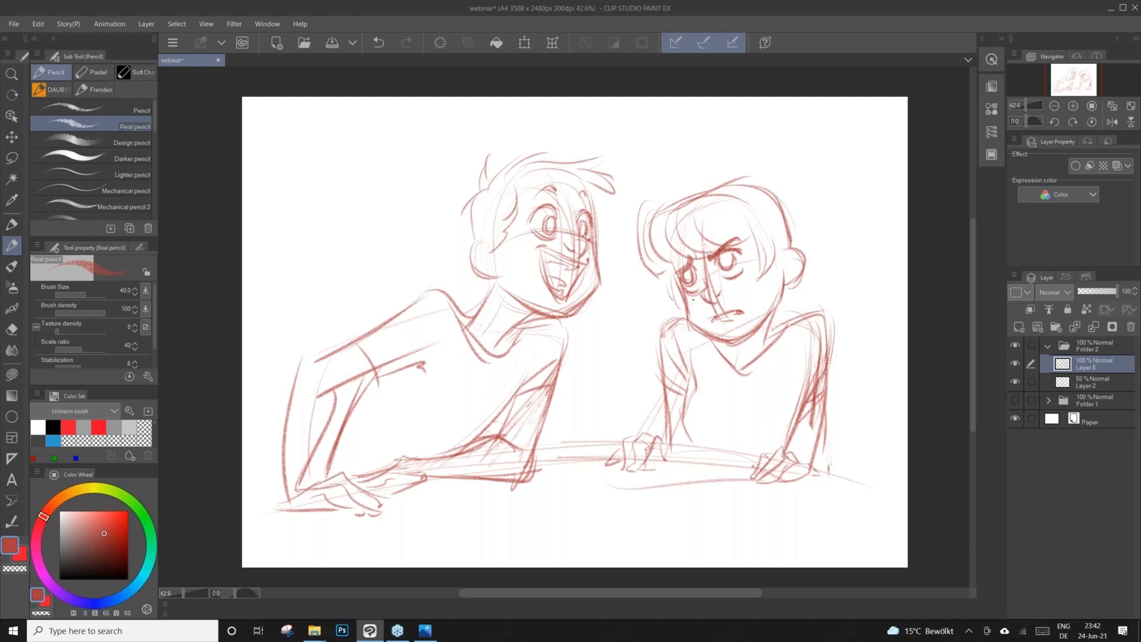
pyautogui.moveTo(694, 196)
pyautogui.mouseDown()
pyautogui.moveTo(770, 180)
pyautogui.moveTo(785, 230)
pyautogui.mouseUp()
pyautogui.moveTo(732, 180)
pyautogui.mouseDown()
pyautogui.moveTo(759, 183)
pyautogui.moveTo(740, 152)
pyautogui.moveTo(805, 190)
pyautogui.moveTo(828, 302)
pyautogui.mouseUp()
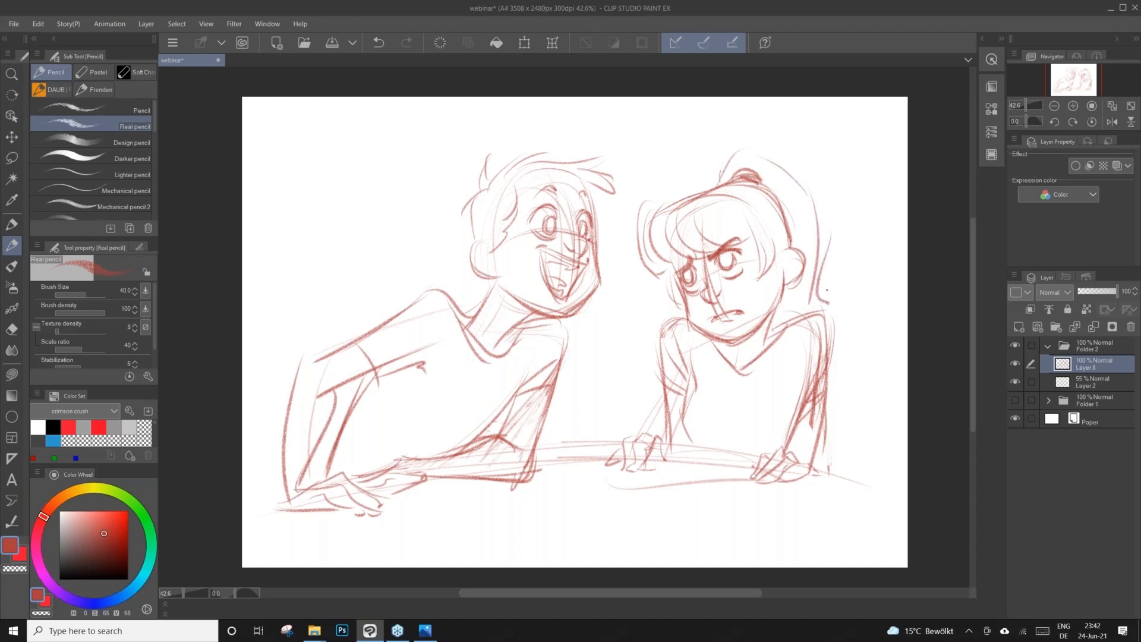
# Lasso the second figure's head and upper body and transform the selection so it leans away from the first figure.
pyautogui.press('m')
pyautogui.moveTo(661, 426)
pyautogui.mouseDown()
pyautogui.moveTo(766, 438)
pyautogui.moveTo(823, 458)
pyautogui.moveTo(860, 176)
pyautogui.moveTo(631, 237)
pyautogui.moveTo(627, 298)
pyautogui.mouseUp()
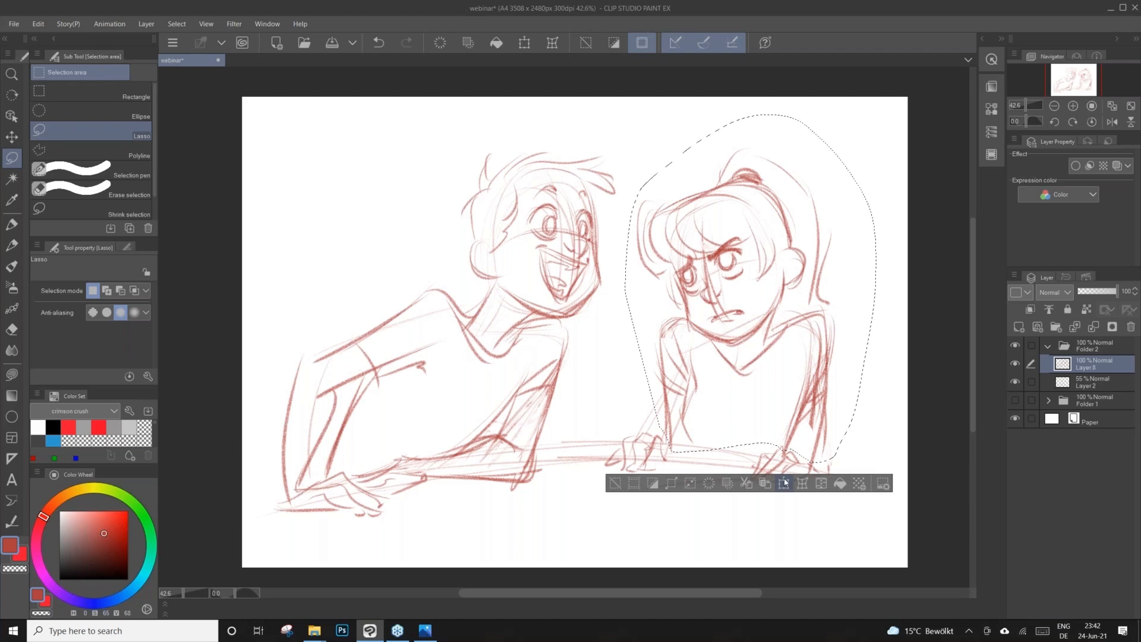
pyautogui.hotkey('ctrl', 't')
pyautogui.moveTo(875, 113); pyautogui.dragTo(868, 115)
pyautogui.moveTo(624, 114); pyautogui.dragTo(643, 123)
pyautogui.moveTo(758, 128); pyautogui.dragTo(769, 130)
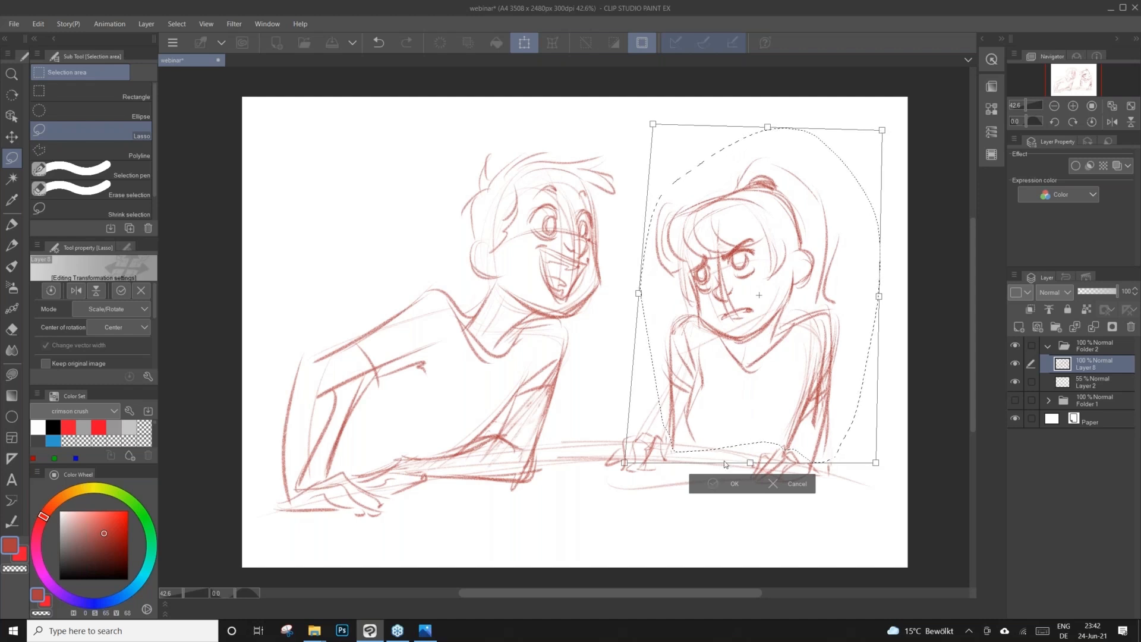
pyautogui.click(728, 483)
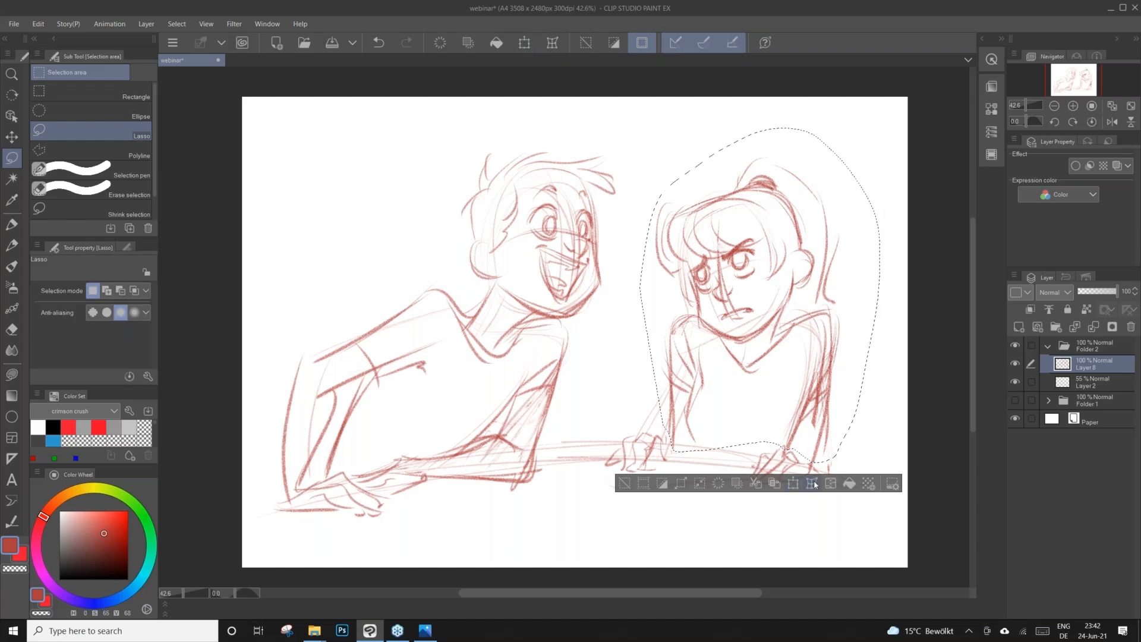
# Mesh-transform the angry figure's selected head and upper body, nudging the lattice points around the hair, face and shoulders, and clear the selection.
pyautogui.hotkey('ctrl', 't')
pyautogui.moveTo(799, 128); pyautogui.dragTo(702, 124)
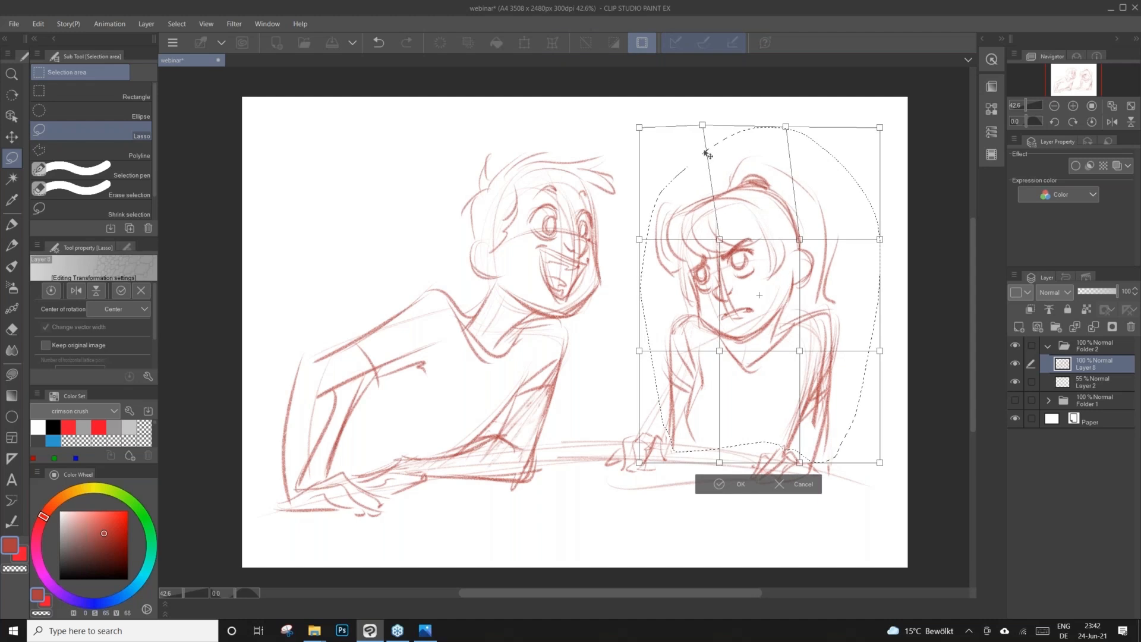
pyautogui.moveTo(719, 239); pyautogui.dragTo(712, 240)
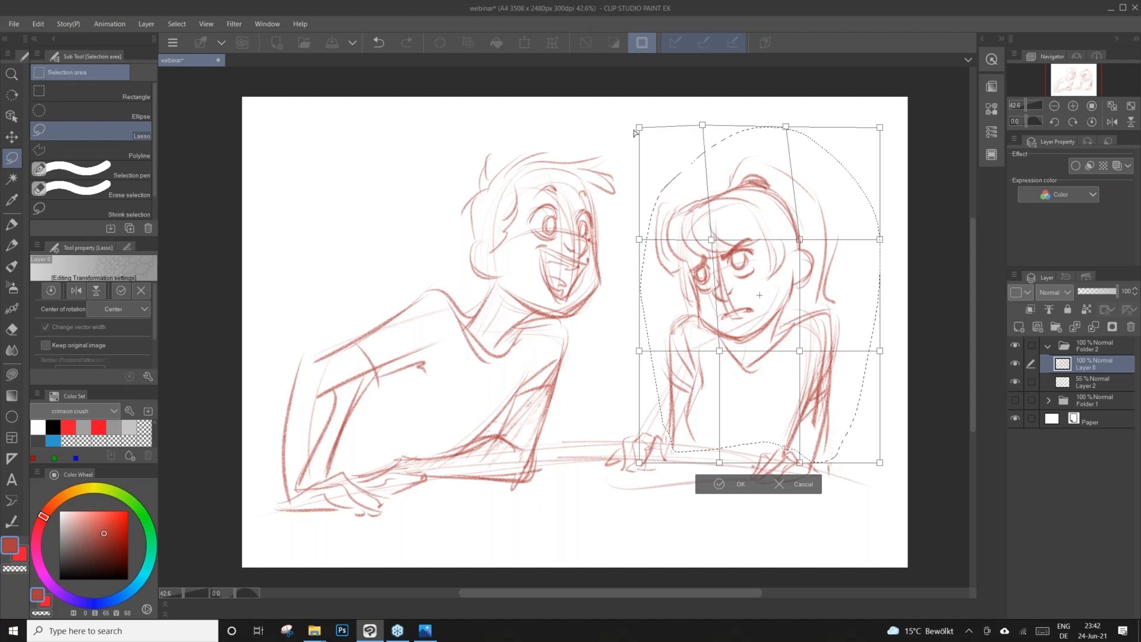
pyautogui.moveTo(639, 128); pyautogui.dragTo(635, 128)
pyautogui.moveTo(639, 239); pyautogui.dragTo(636, 244)
pyautogui.moveTo(719, 350); pyautogui.dragTo(727, 351)
pyautogui.moveTo(799, 240); pyautogui.dragTo(795, 237)
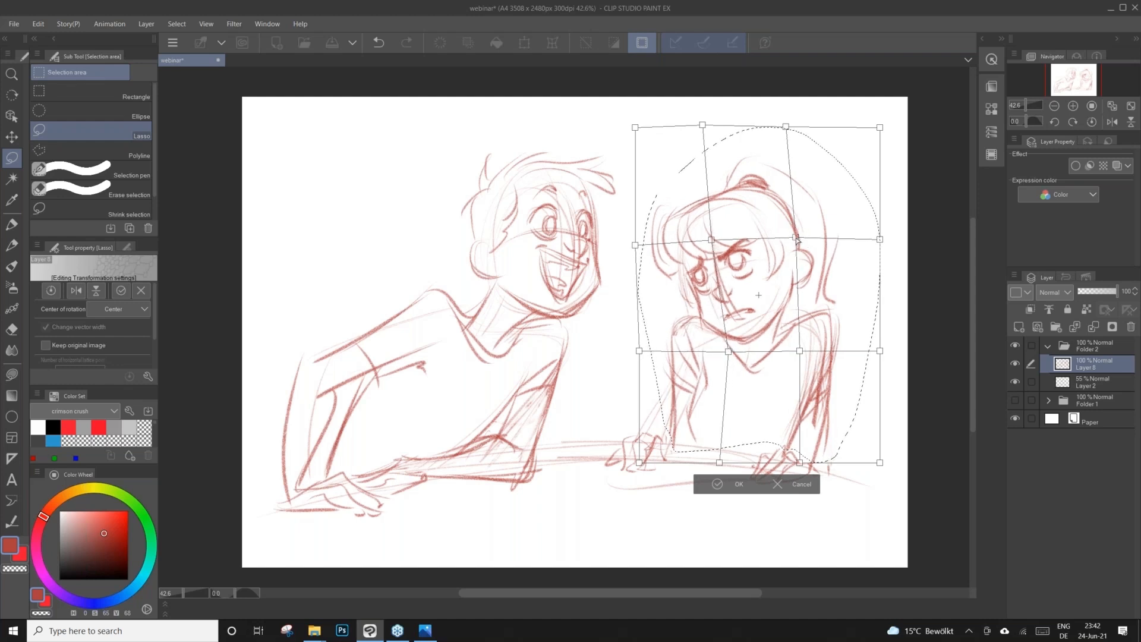
pyautogui.moveTo(799, 351); pyautogui.dragTo(794, 350)
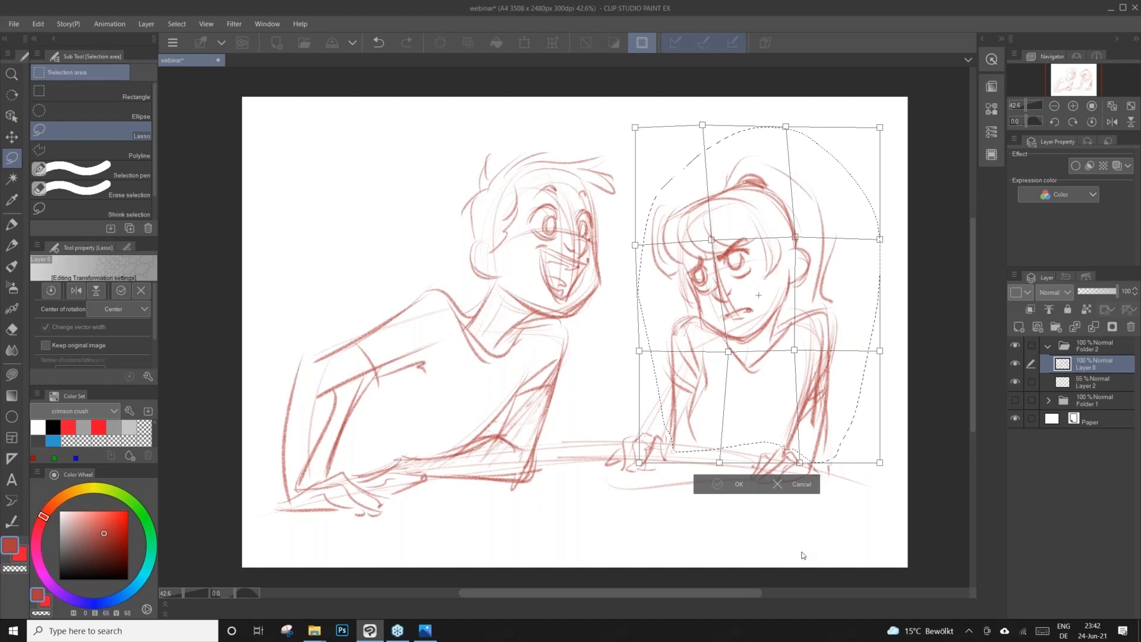
pyautogui.click(713, 484)
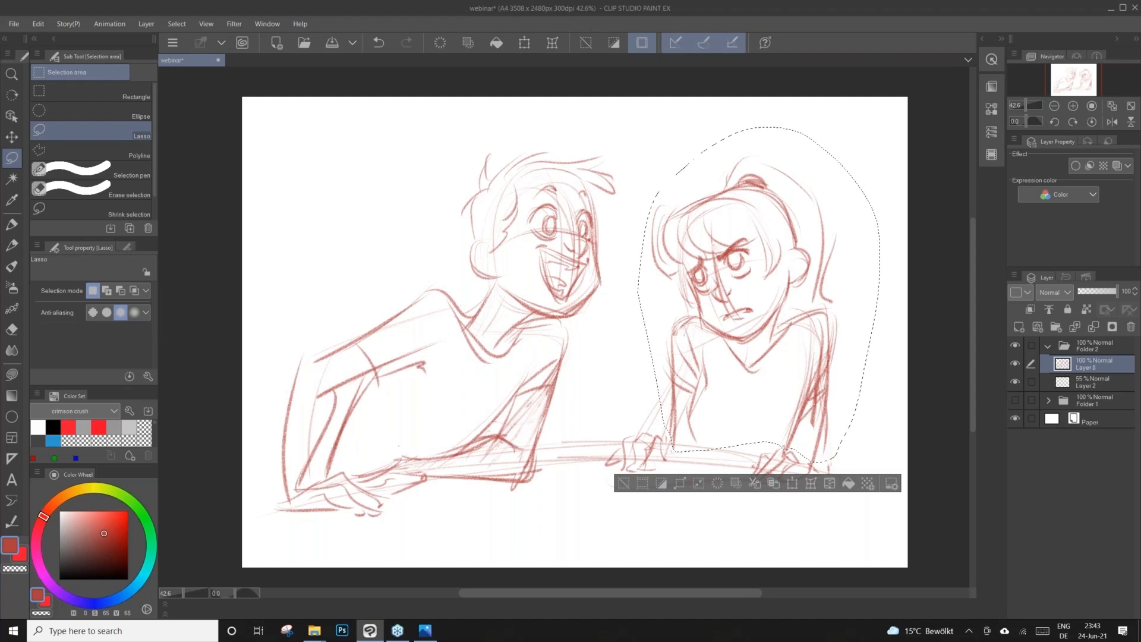
pyautogui.click(623, 487)
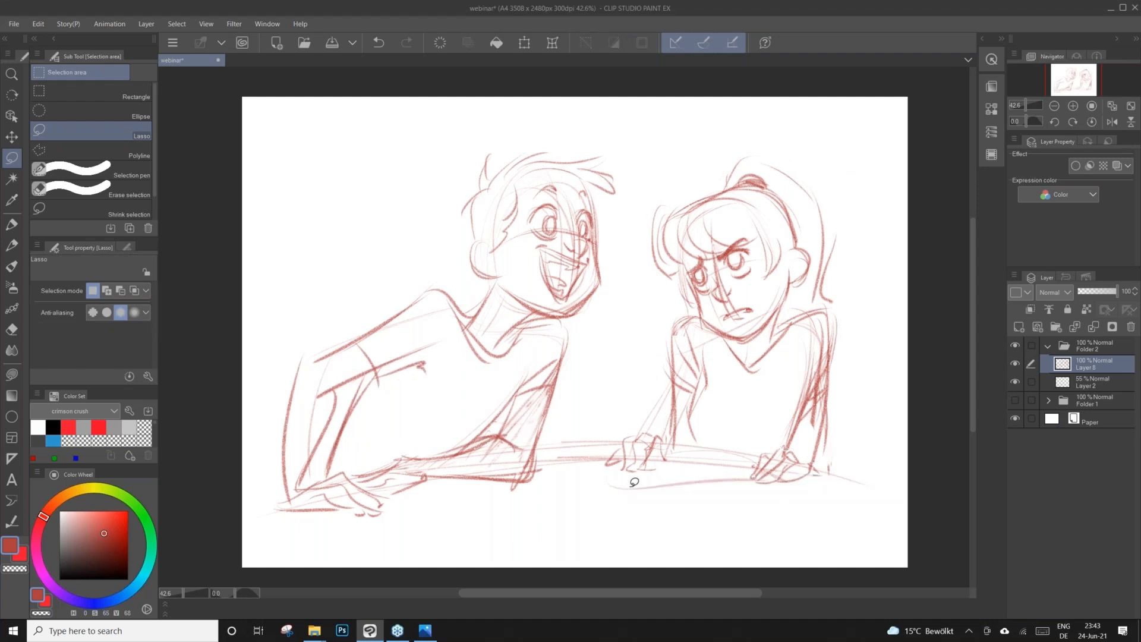
# Touch up the laughing figure's ear with the Real pencil and draw the pupils in the angry figure's eyes.
pyautogui.click(11, 245)
pyautogui.press('c')
pyautogui.moveTo(490, 243); pyautogui.dragTo(486, 269)
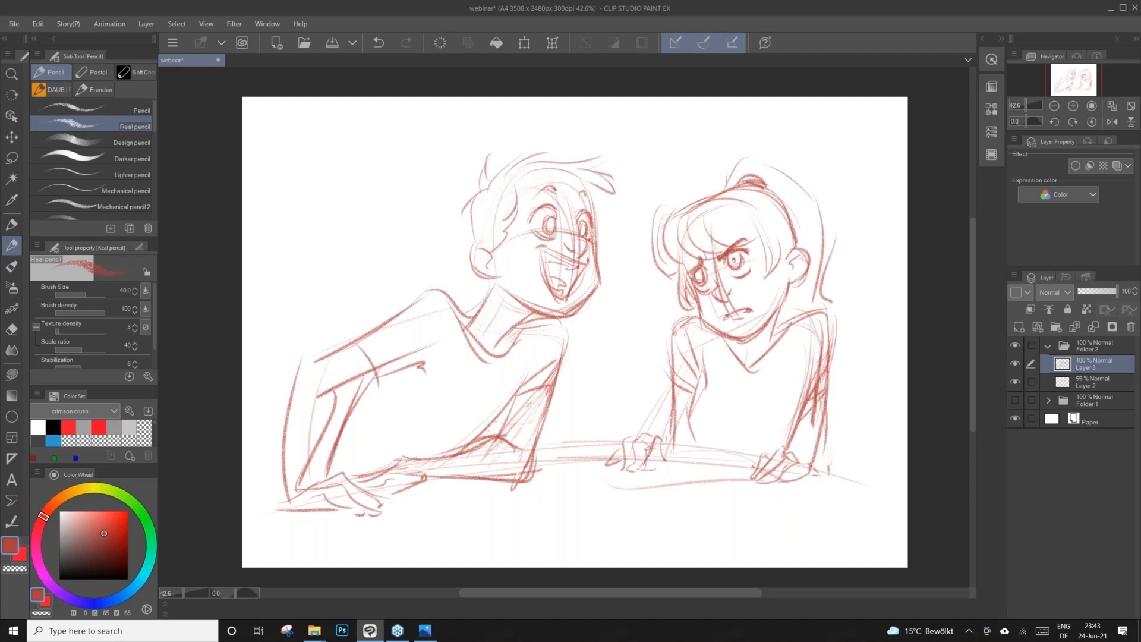
pyautogui.moveTo(728, 259); pyautogui.dragTo(739, 252)
pyautogui.moveTo(695, 277); pyautogui.dragTo(701, 270)
pyautogui.click(1016, 363)
pyautogui.click(1017, 363)
pyautogui.click(1016, 344)
pyautogui.press('c')
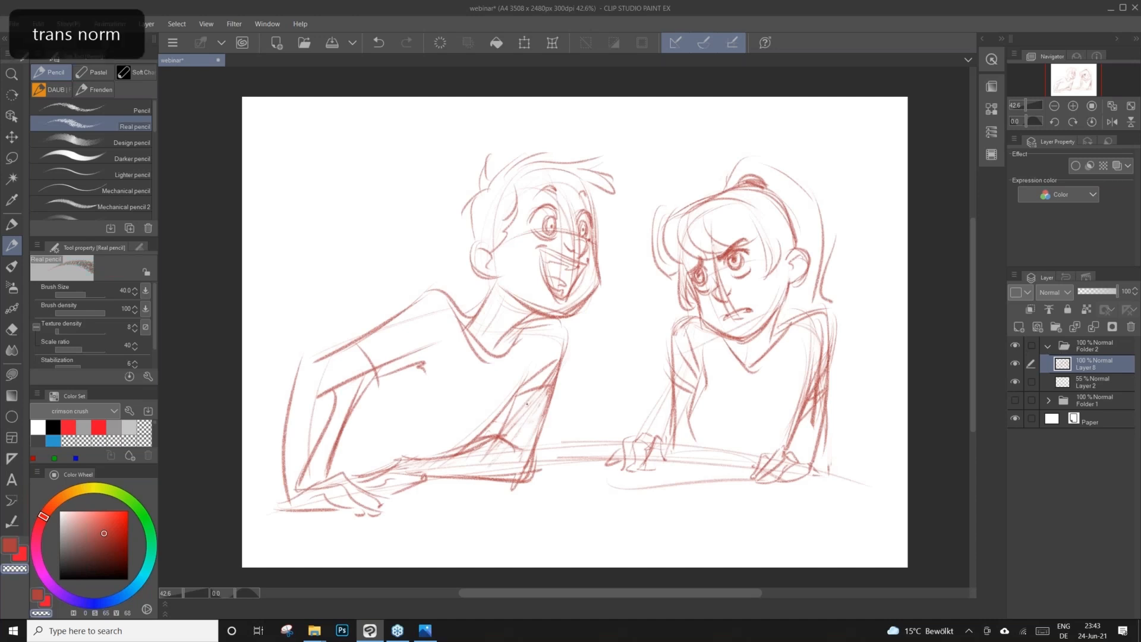
pyautogui.click(1068, 385)
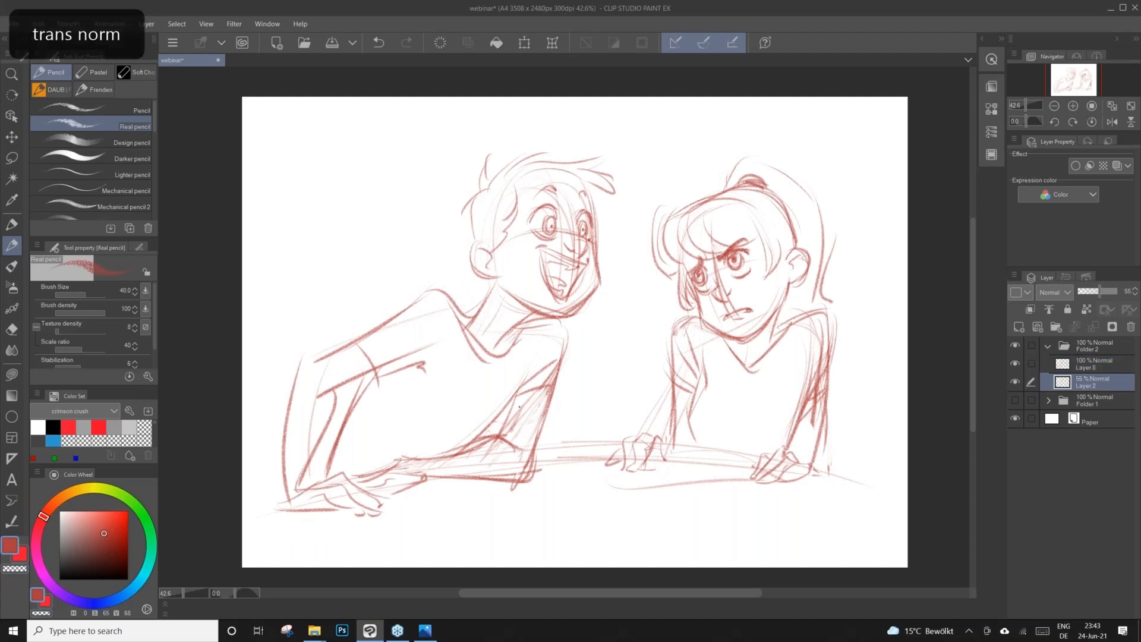
pyautogui.click(378, 44)
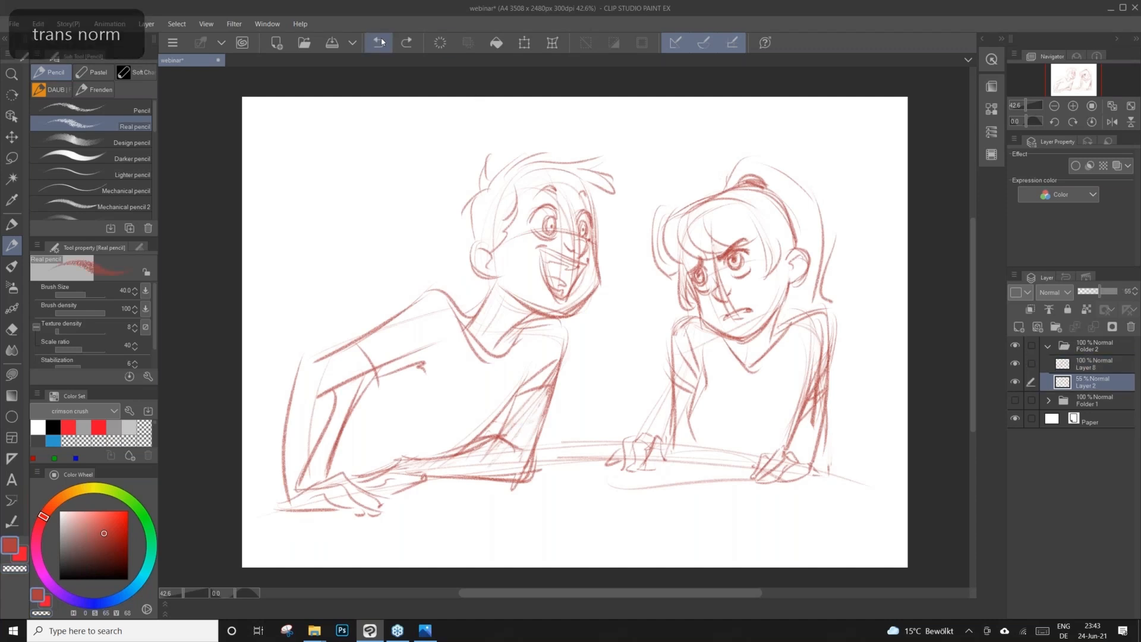
pyautogui.click(1103, 362)
pyautogui.keyDown('ctrl'); pyautogui.click(1096, 384); pyautogui.keyUp('ctrl')
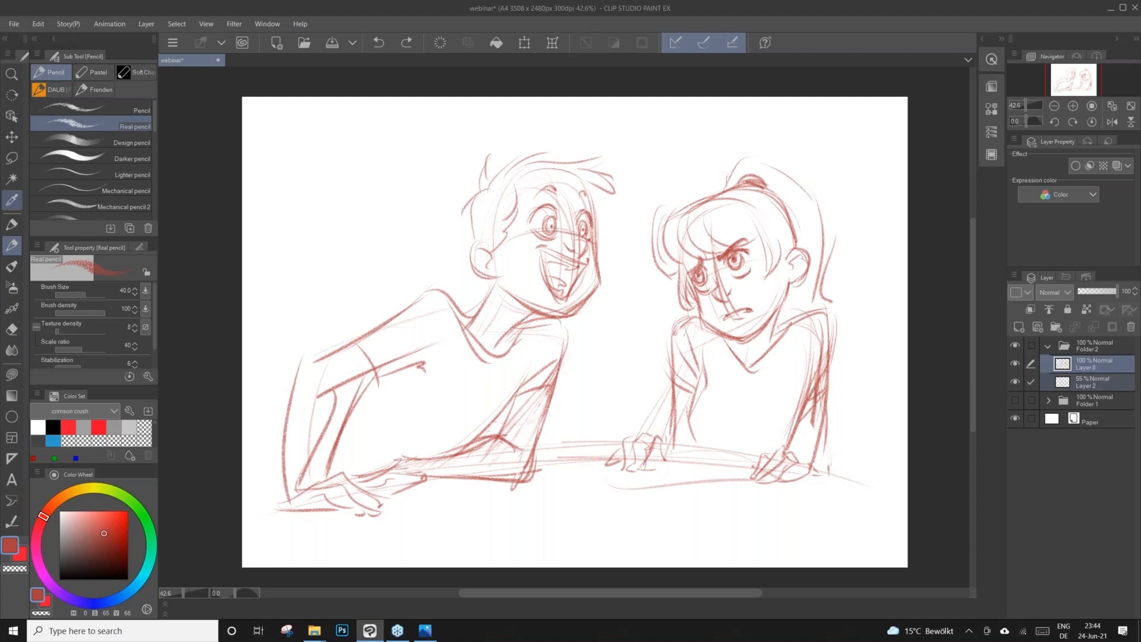
pyautogui.click(1097, 360)
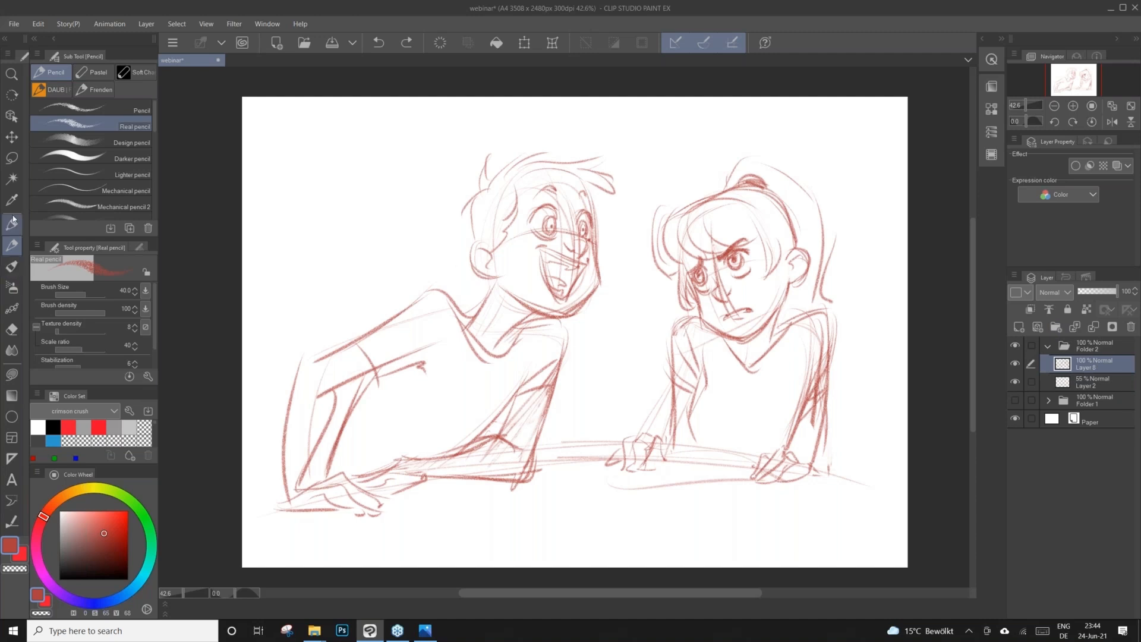
# Lasso the whole angry figure, including both hands and the table edge around them.
pyautogui.click(11, 157)
pyautogui.moveTo(693, 150)
pyautogui.mouseDown()
pyautogui.moveTo(606, 462)
pyautogui.moveTo(627, 490)
pyautogui.moveTo(771, 508)
pyautogui.moveTo(827, 472)
pyautogui.moveTo(845, 181)
pyautogui.moveTo(758, 123)
pyautogui.moveTo(705, 122)
pyautogui.mouseUp()
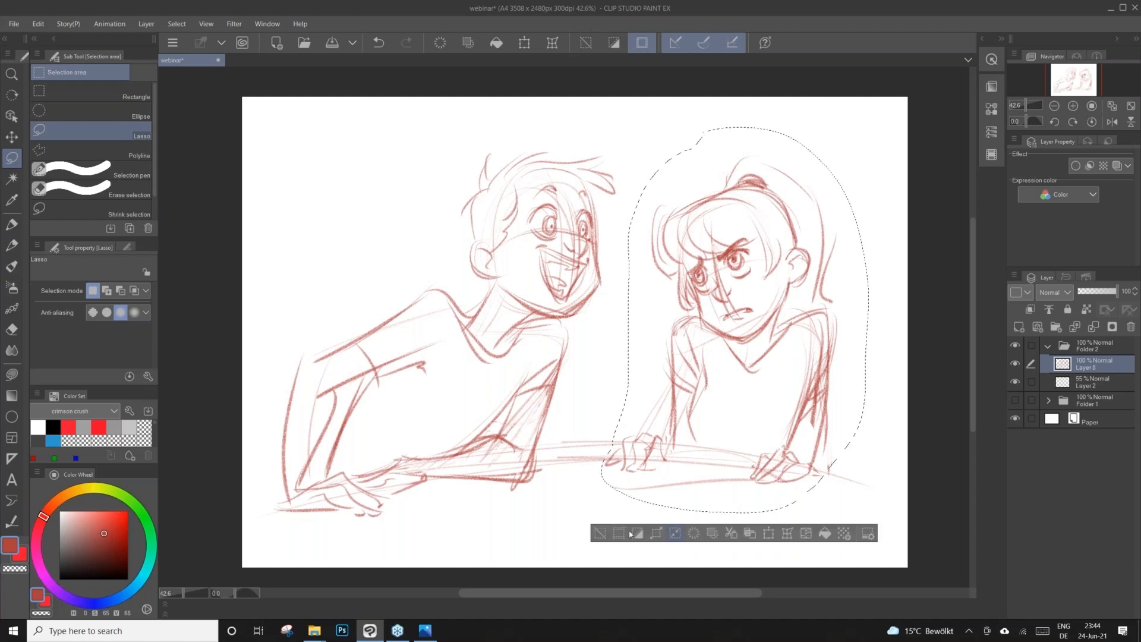
# Look up the Mesh Transformation command among the Edit commands in the Selection Launcher settings.
pyautogui.click(870, 537)
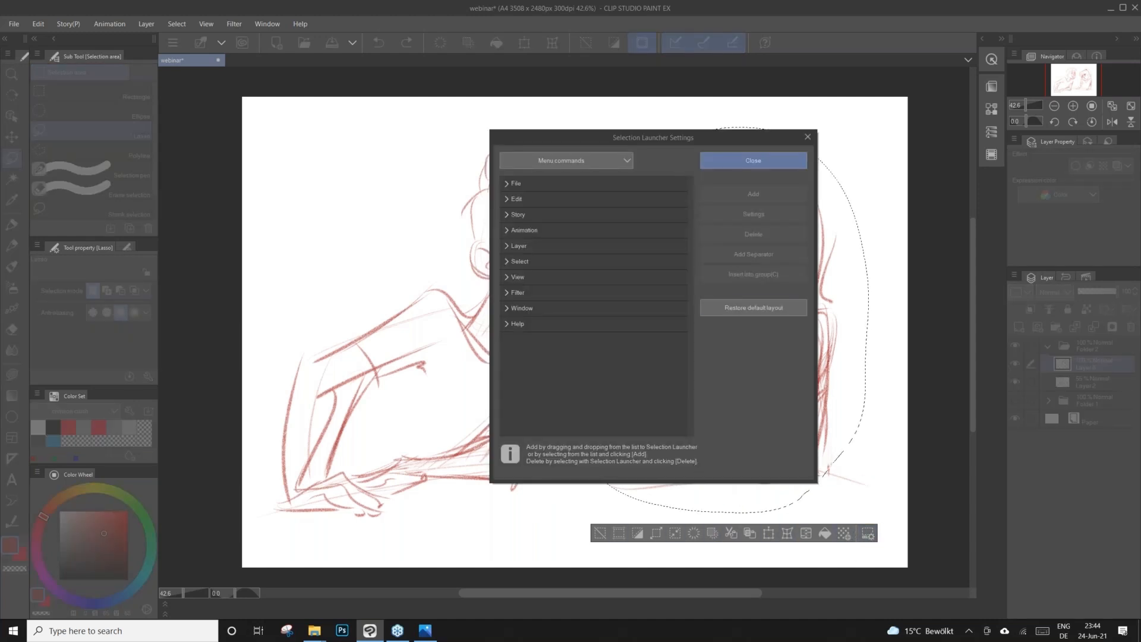
pyautogui.click(537, 184)
pyautogui.click(507, 199)
pyautogui.scroll(-5, 690, 315)
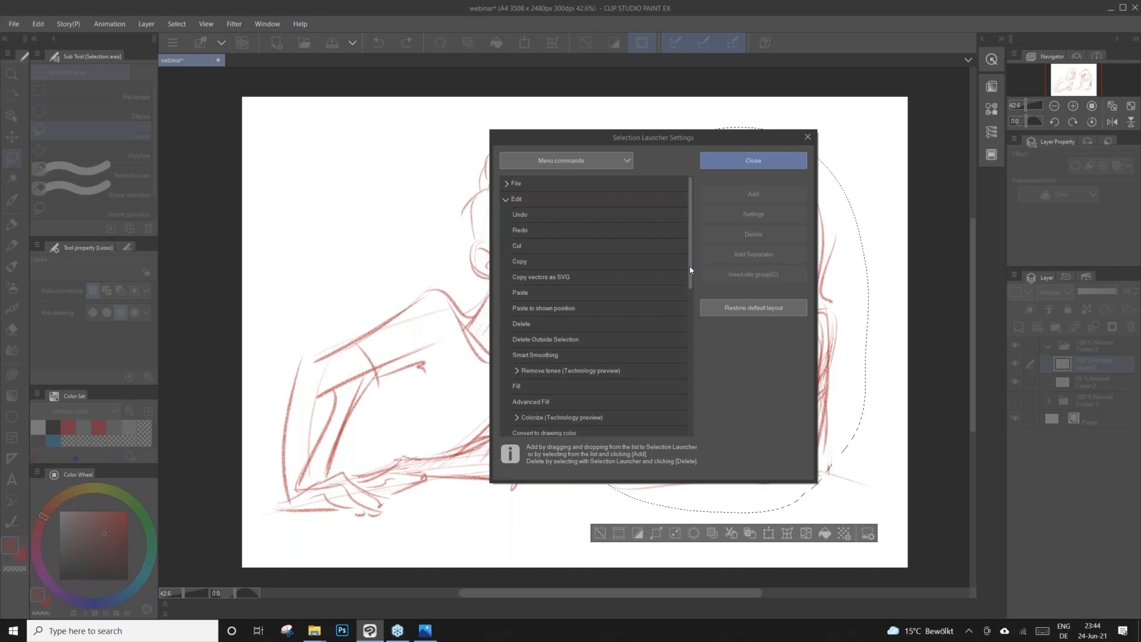
pyautogui.click(552, 328)
pyautogui.scroll(-4, 689, 341)
pyautogui.click(659, 327)
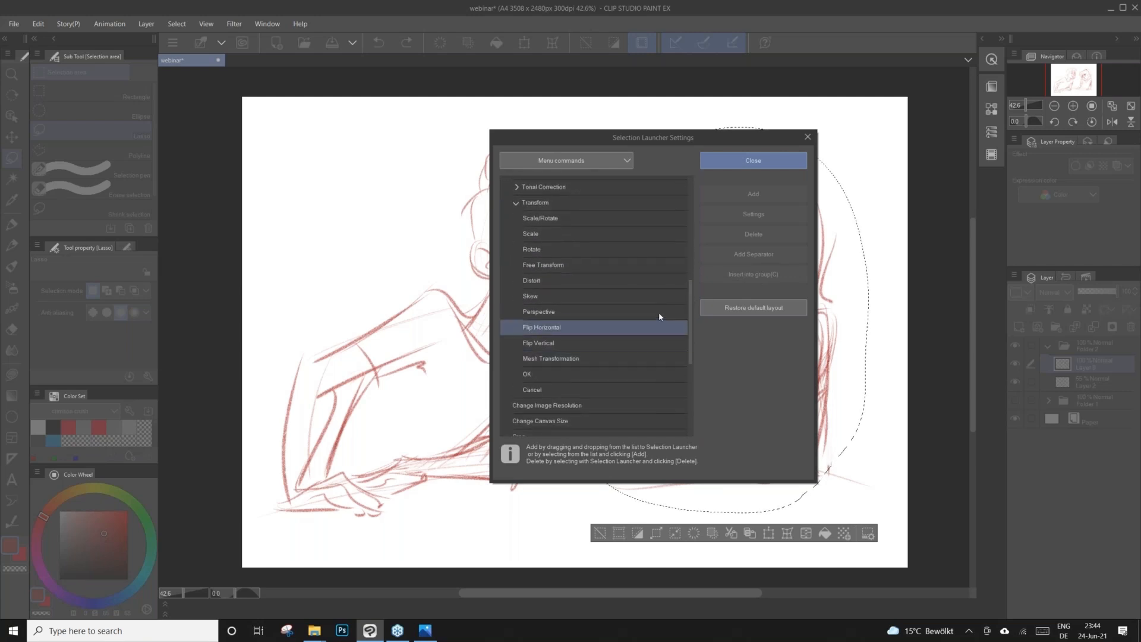
pyautogui.click(669, 359)
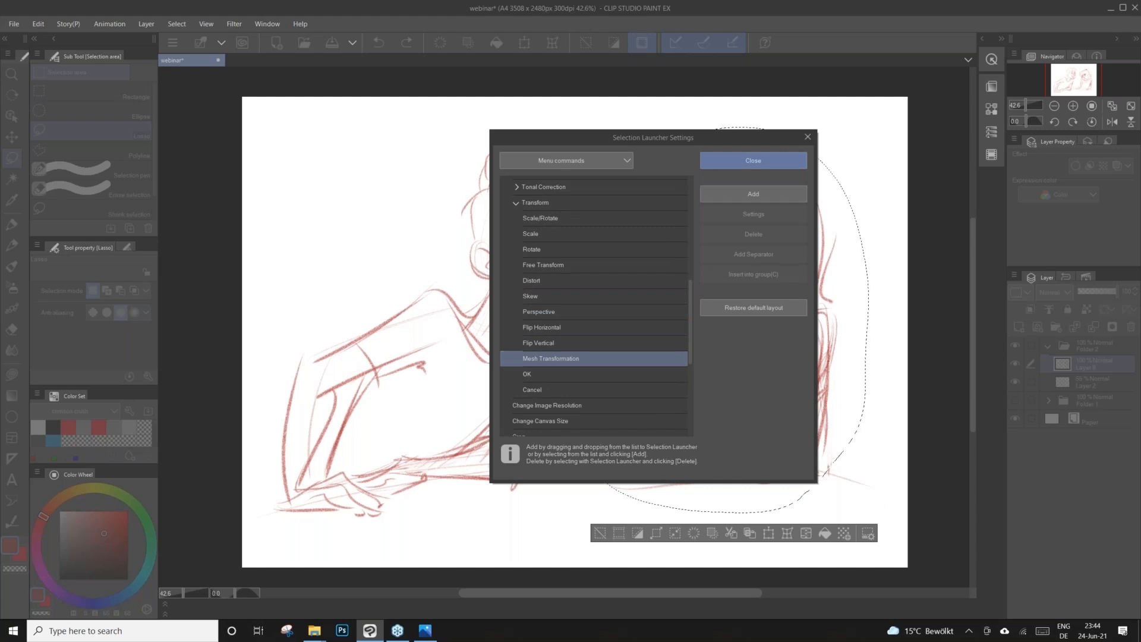
pyautogui.click(774, 160)
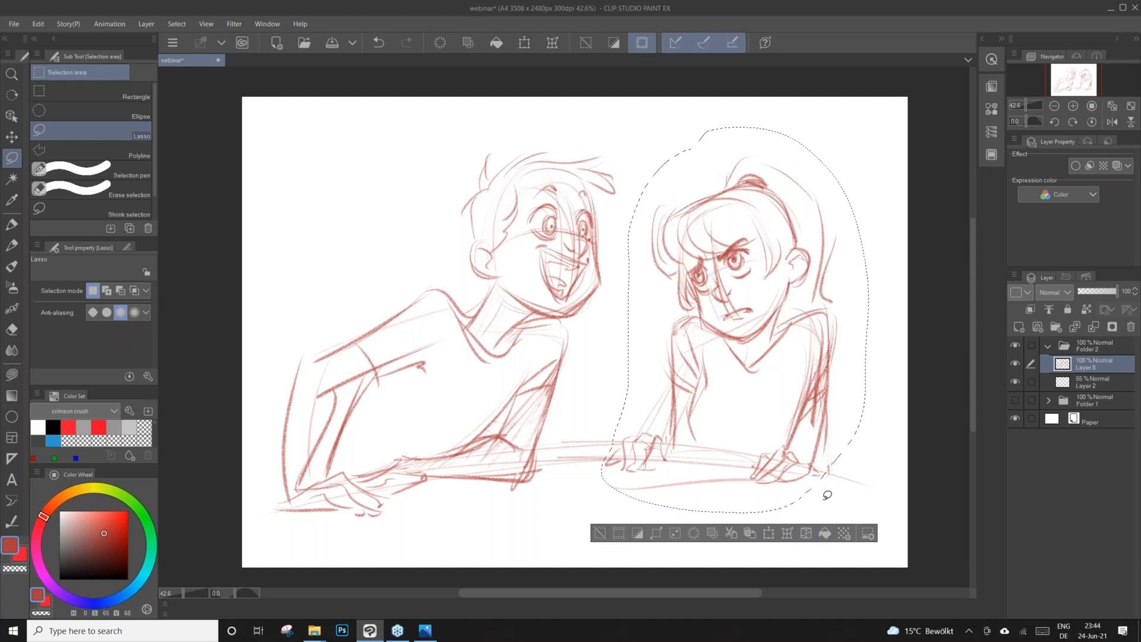
# Start a Mesh Transformation on the lassoed angry figure and locate its lattice point settings.
pyautogui.click(39, 25)
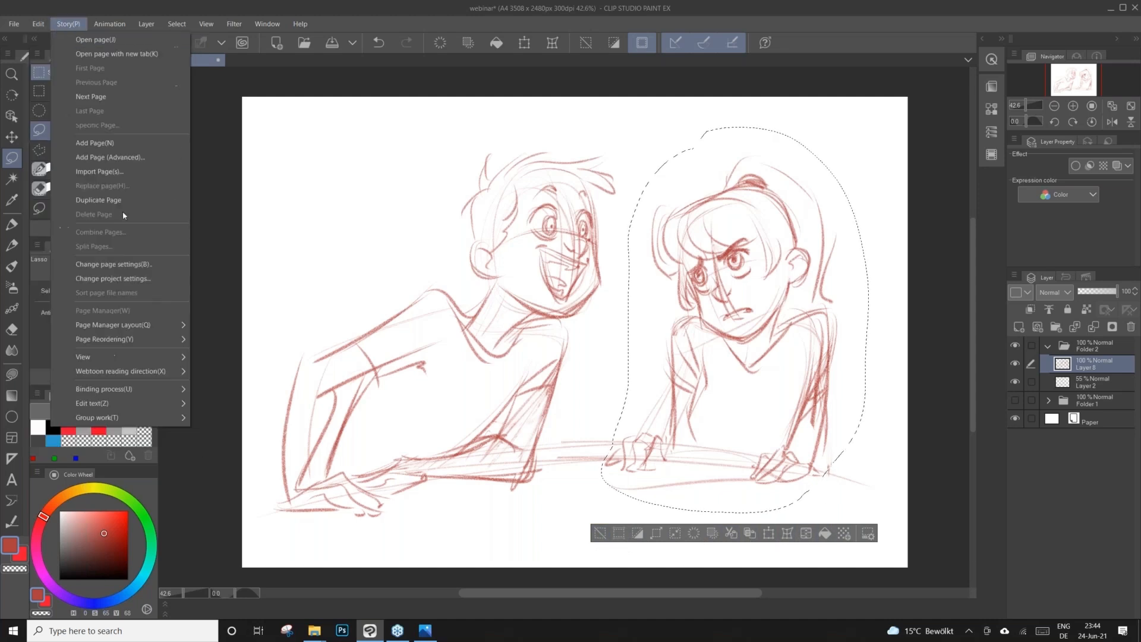
pyautogui.moveTo(149, 322)
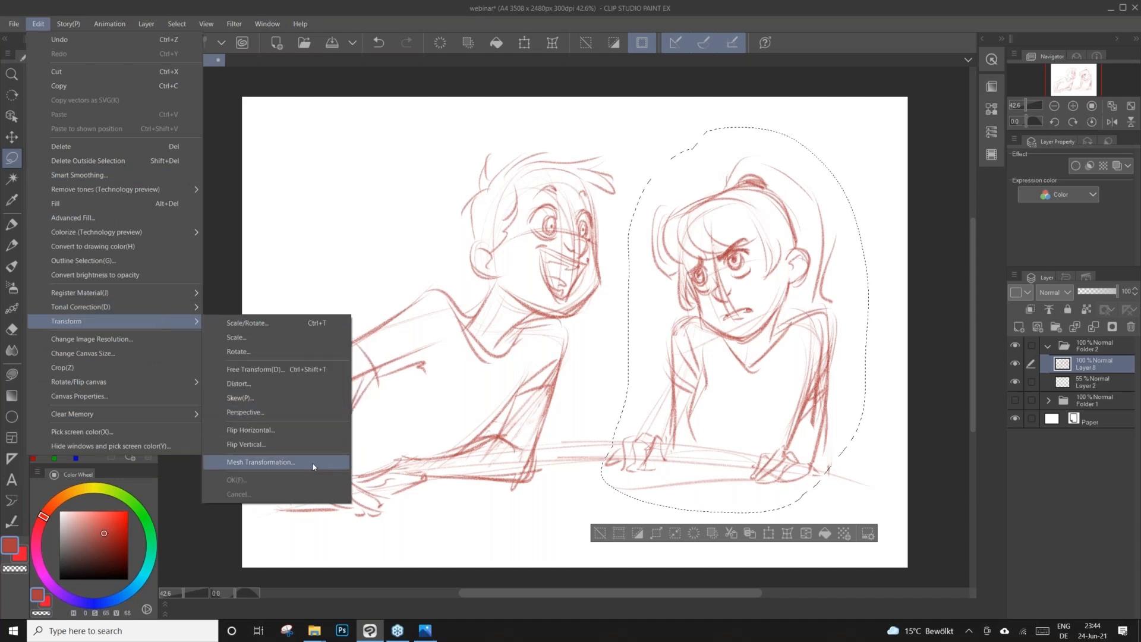
pyautogui.click(309, 464)
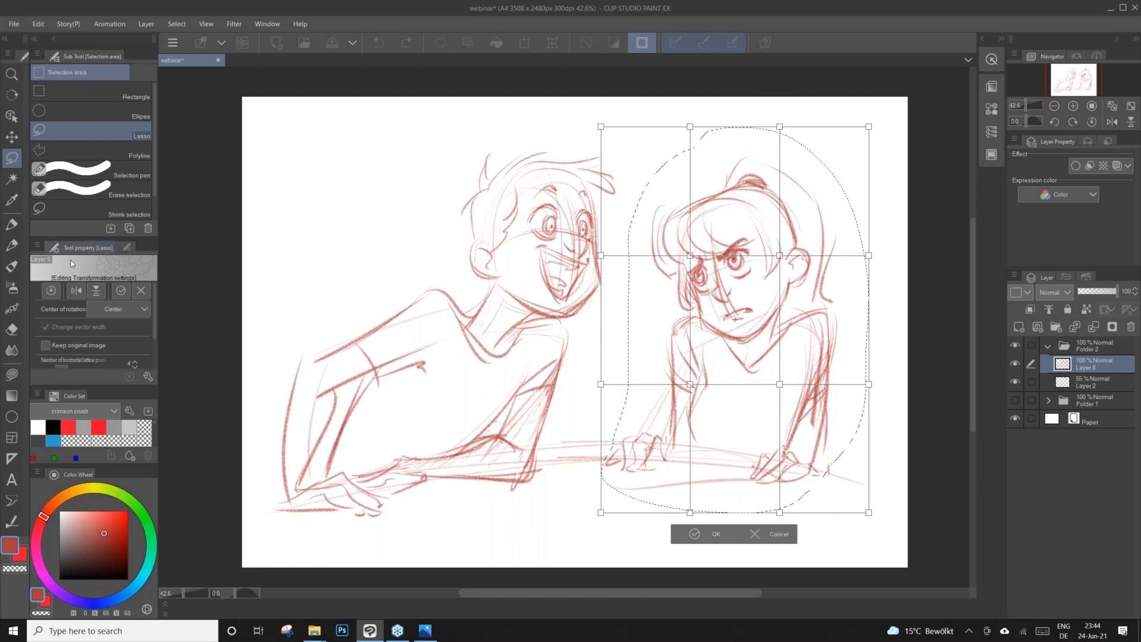
pyautogui.click(266, 23)
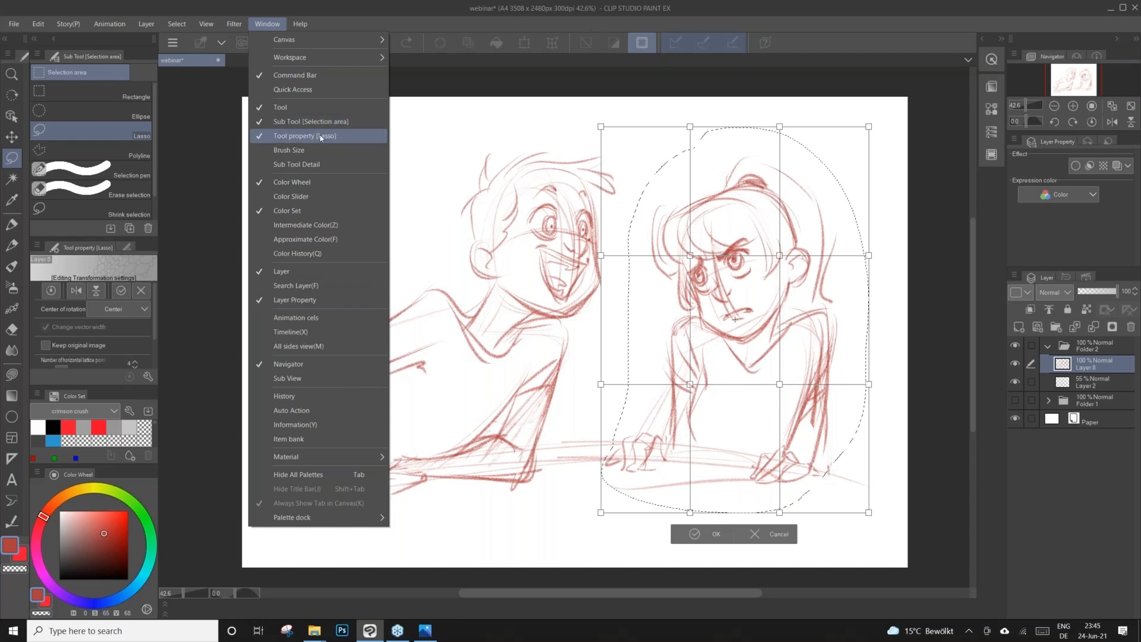
pyautogui.click(501, 10)
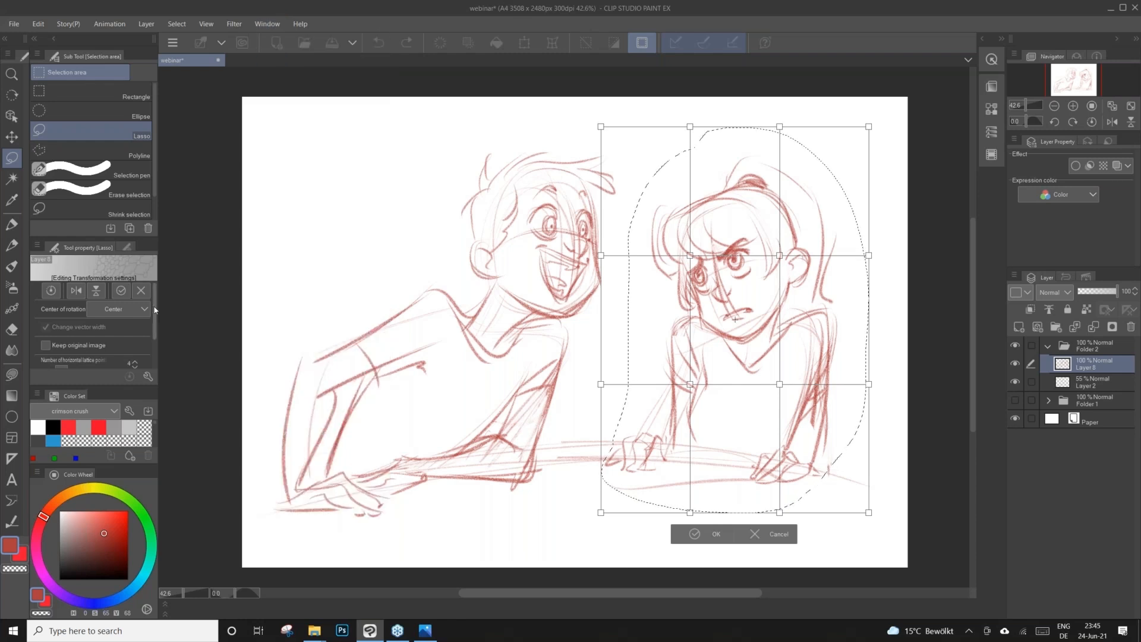
pyautogui.scroll(-3, 155, 309)
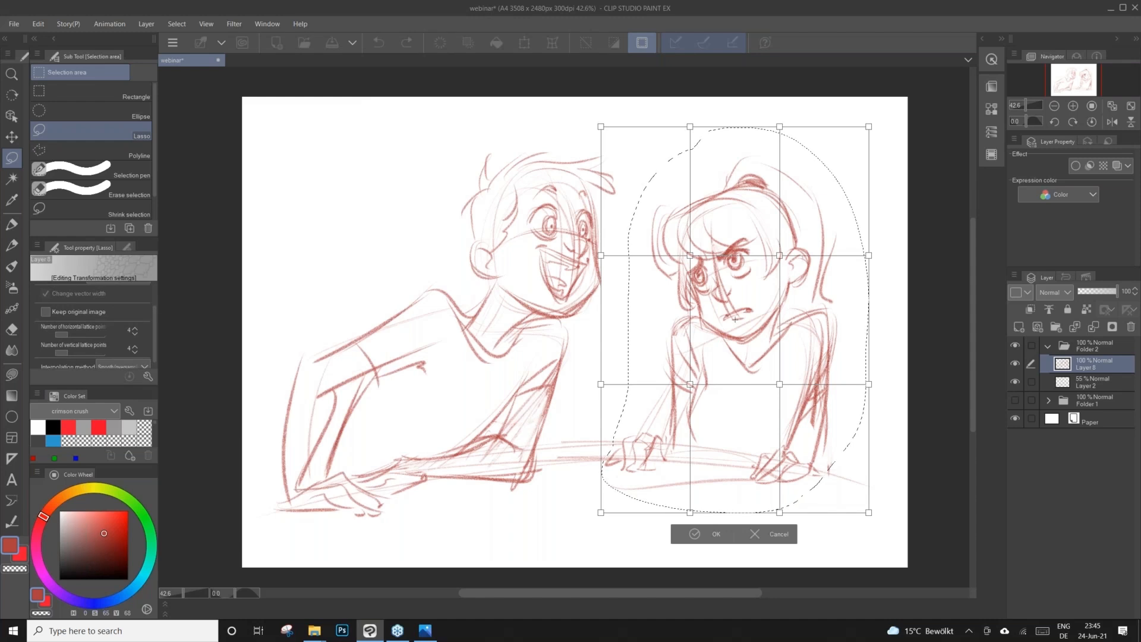
pyautogui.scroll(3, 158, 306)
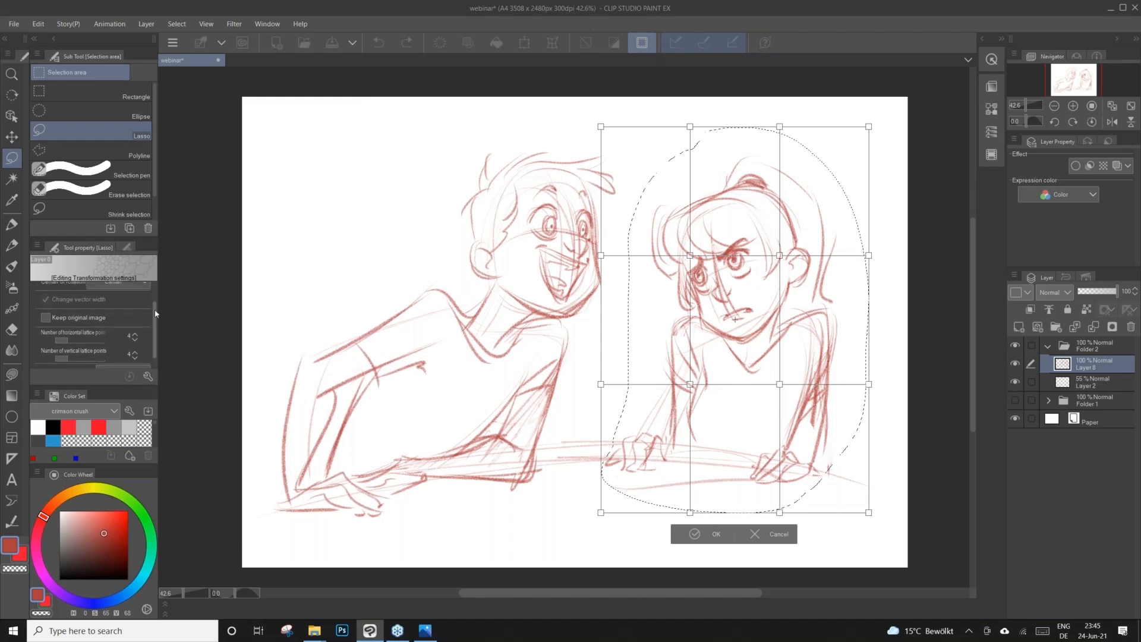
pyautogui.scroll(-3, 157, 306)
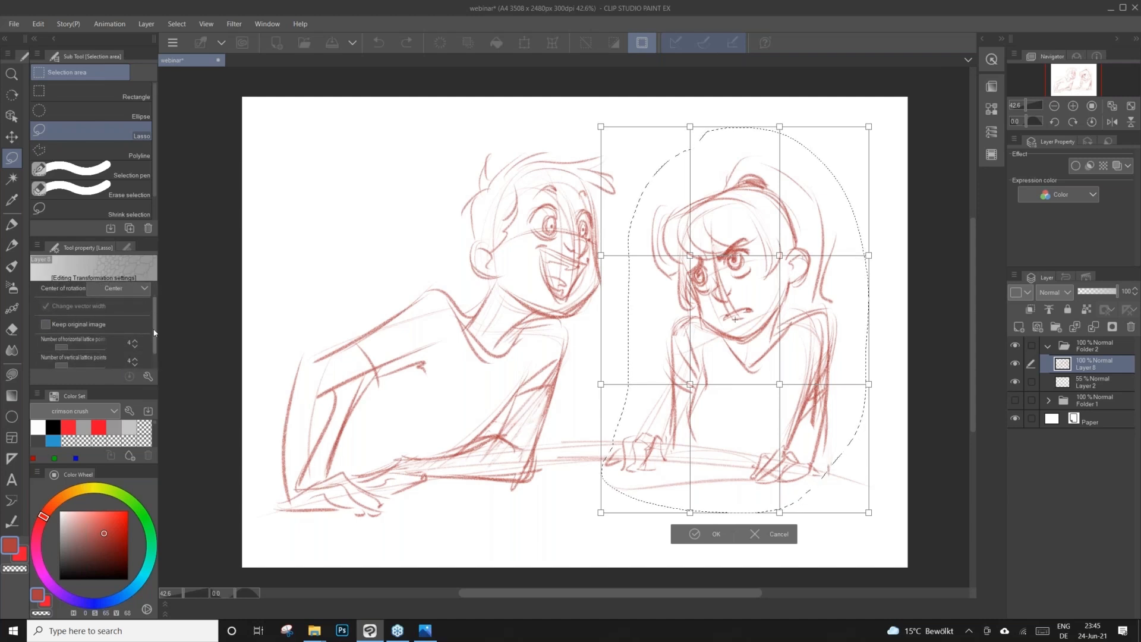
# Set both the horizontal and vertical lattice points of the mesh to 5.
pyautogui.click(133, 321)
pyautogui.click(134, 321)
pyautogui.click(133, 321)
pyautogui.click(135, 328)
pyautogui.click(135, 327)
pyautogui.click(135, 322)
pyautogui.click(135, 322)
pyautogui.click(135, 322)
pyautogui.click(136, 327)
pyautogui.click(136, 328)
pyautogui.click(135, 327)
pyautogui.click(135, 322)
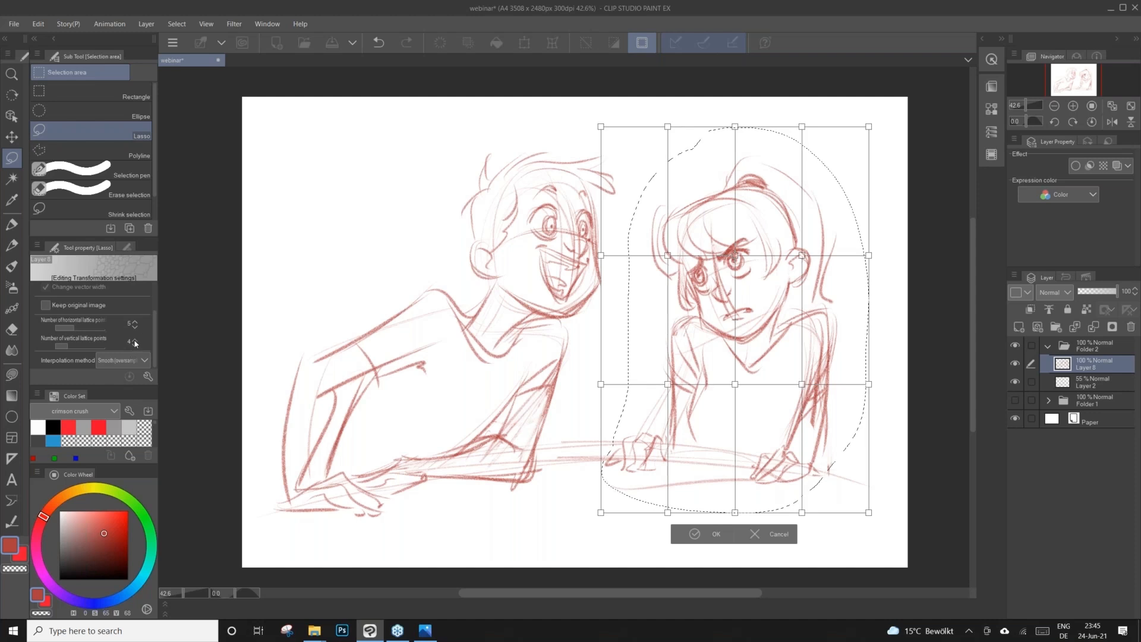
pyautogui.click(136, 340)
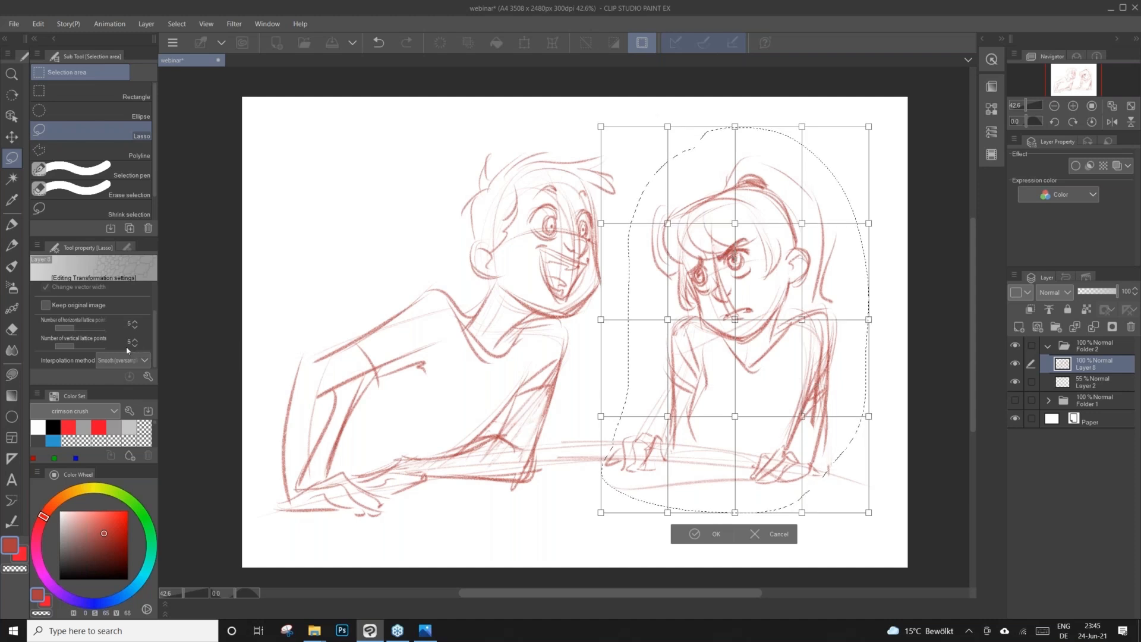
# Try stretching the angry figure's head upward and chest downward with the mesh, and rotating and shifting the whole figure.
pyautogui.moveTo(802, 319); pyautogui.dragTo(793, 352)
pyautogui.moveTo(735, 223); pyautogui.dragTo(733, 167)
pyautogui.moveTo(736, 417); pyautogui.dragTo(731, 472)
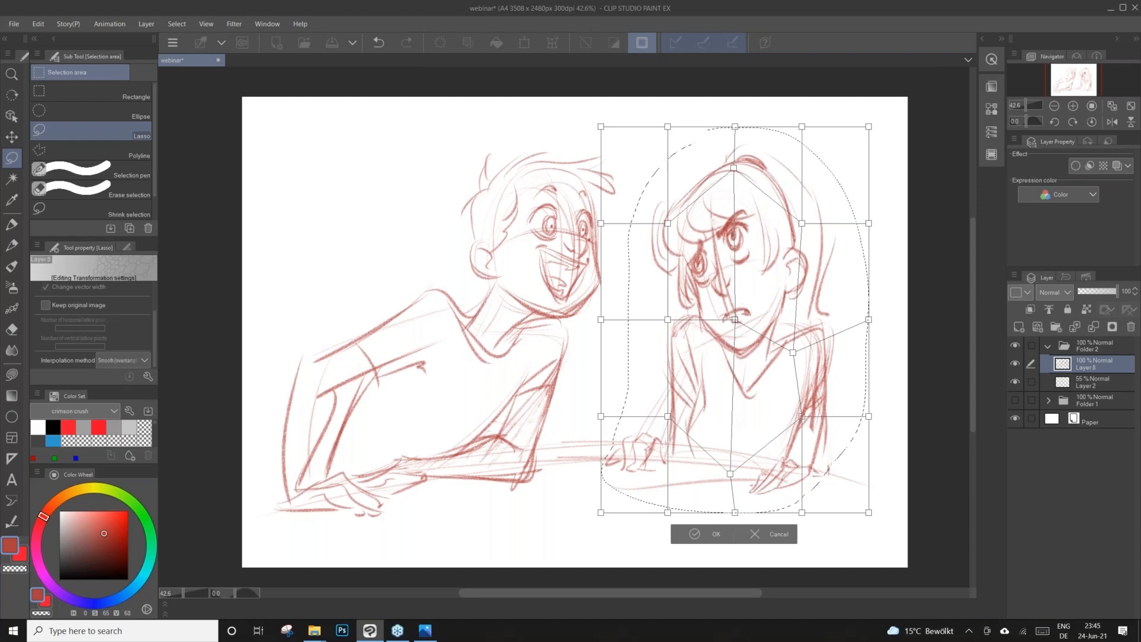
pyautogui.hscroll(10, 668, 319)
pyautogui.moveTo(668, 318); pyautogui.dragTo(655, 322)
pyautogui.moveTo(798, 591); pyautogui.dragTo(562, 602)
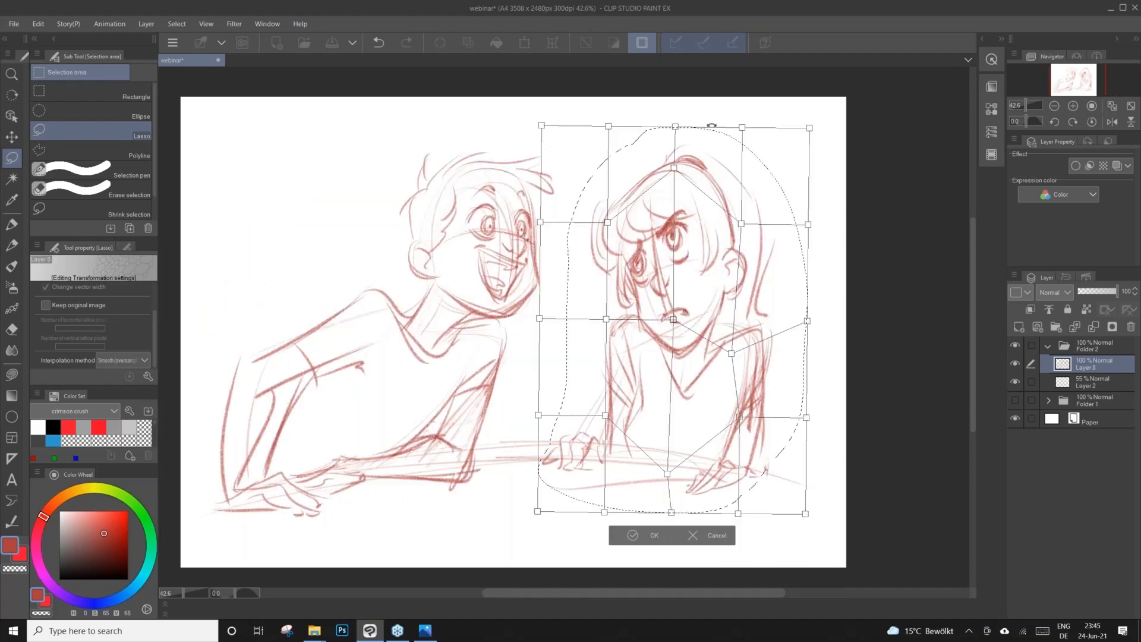
pyautogui.moveTo(790, 113)
pyautogui.mouseDown()
pyautogui.moveTo(886, 160)
pyautogui.moveTo(864, 164)
pyautogui.mouseUp()
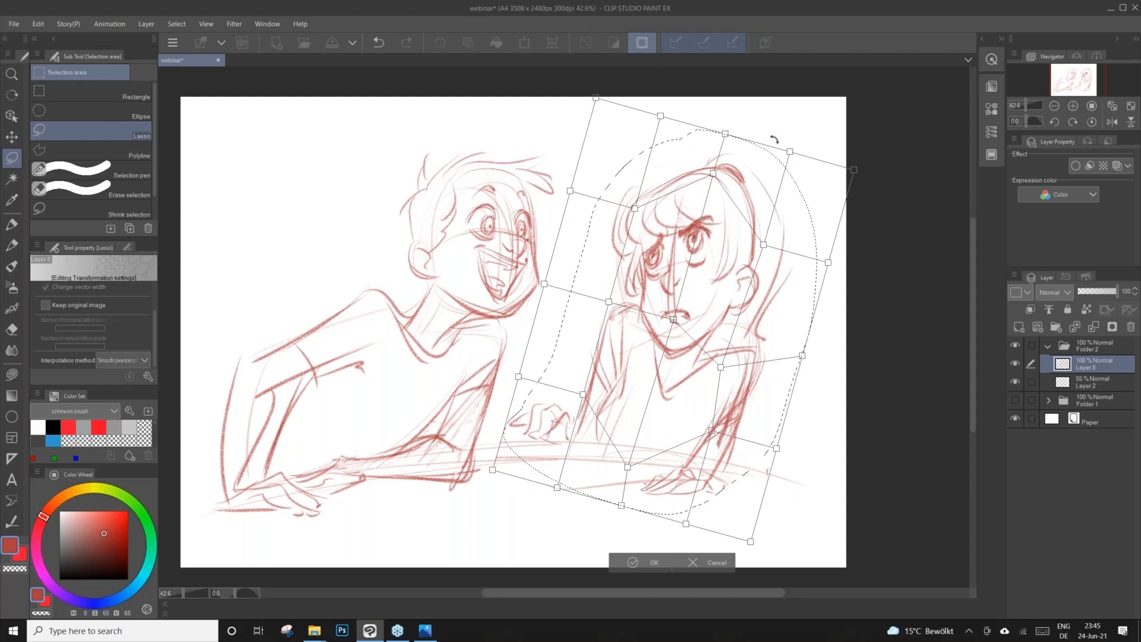
pyautogui.moveTo(774, 152)
pyautogui.mouseDown()
pyautogui.moveTo(779, 173)
pyautogui.moveTo(765, 147)
pyautogui.moveTo(764, 159)
pyautogui.mouseUp()
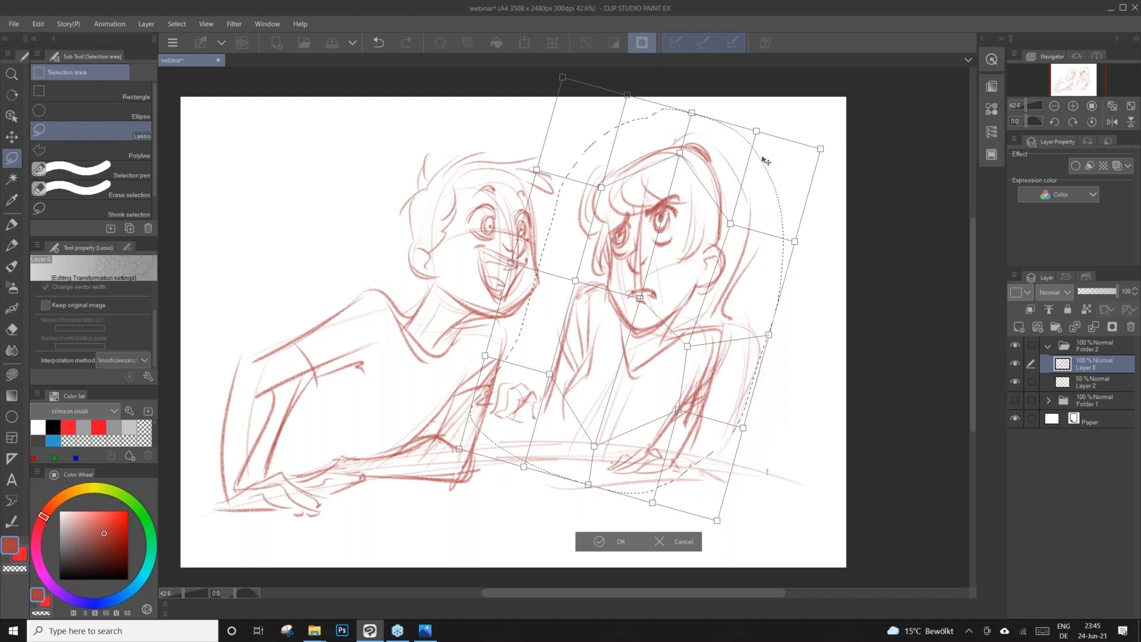
pyautogui.click(668, 541)
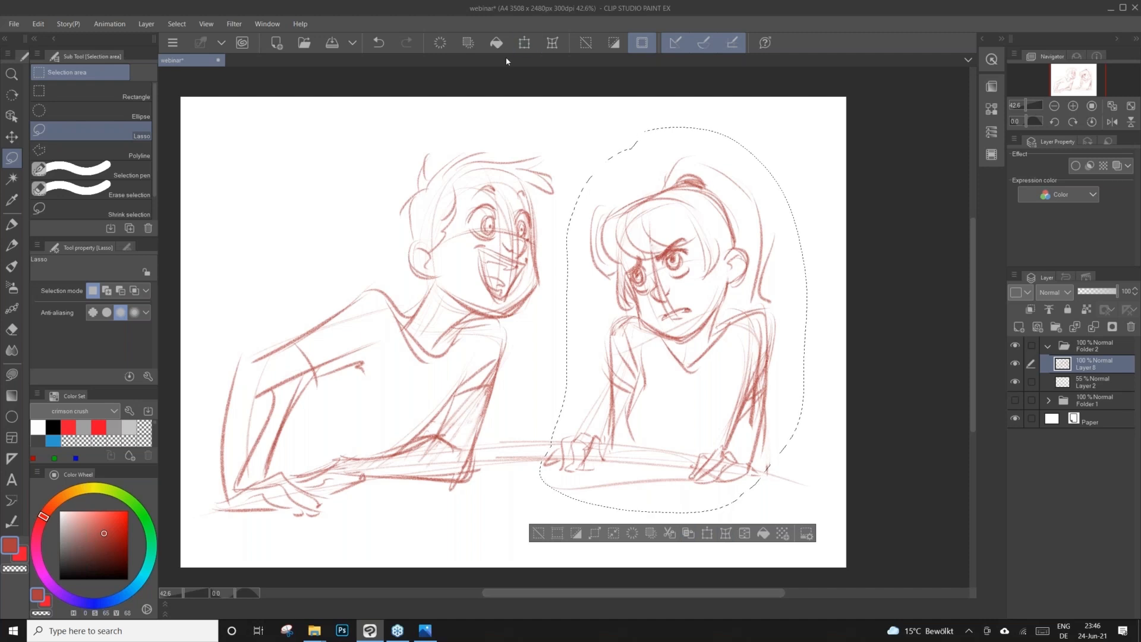
# Try distorting the lassoed angry figure with Free Transform by moving three of its corners, cancel it and clear the selection.
pyautogui.click(38, 24)
pyautogui.moveTo(162, 305)
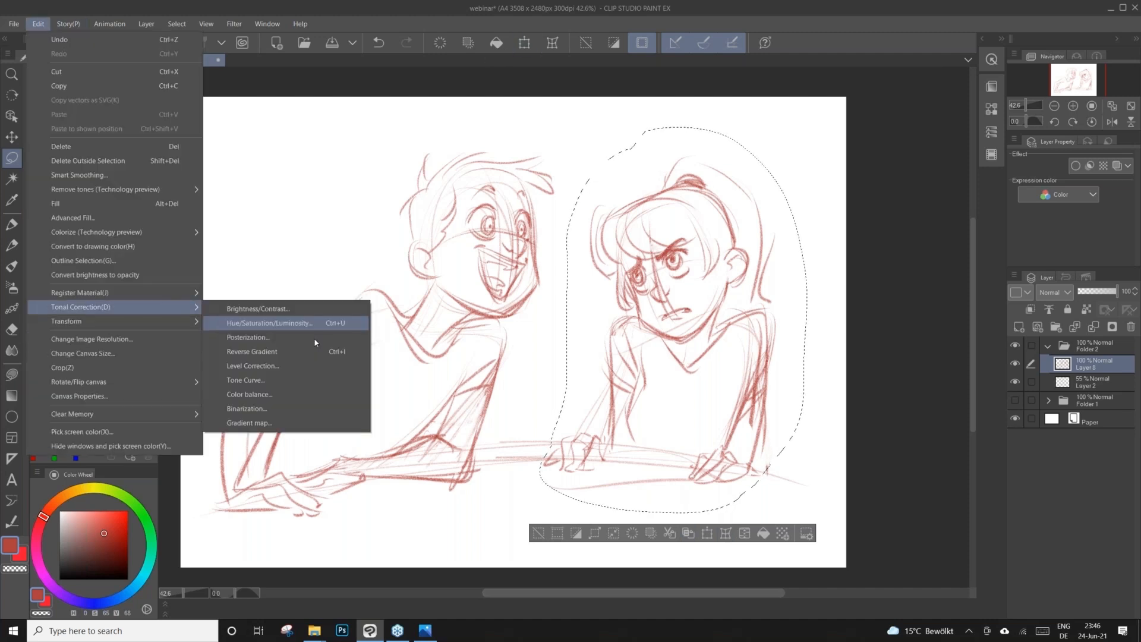
pyautogui.moveTo(141, 321)
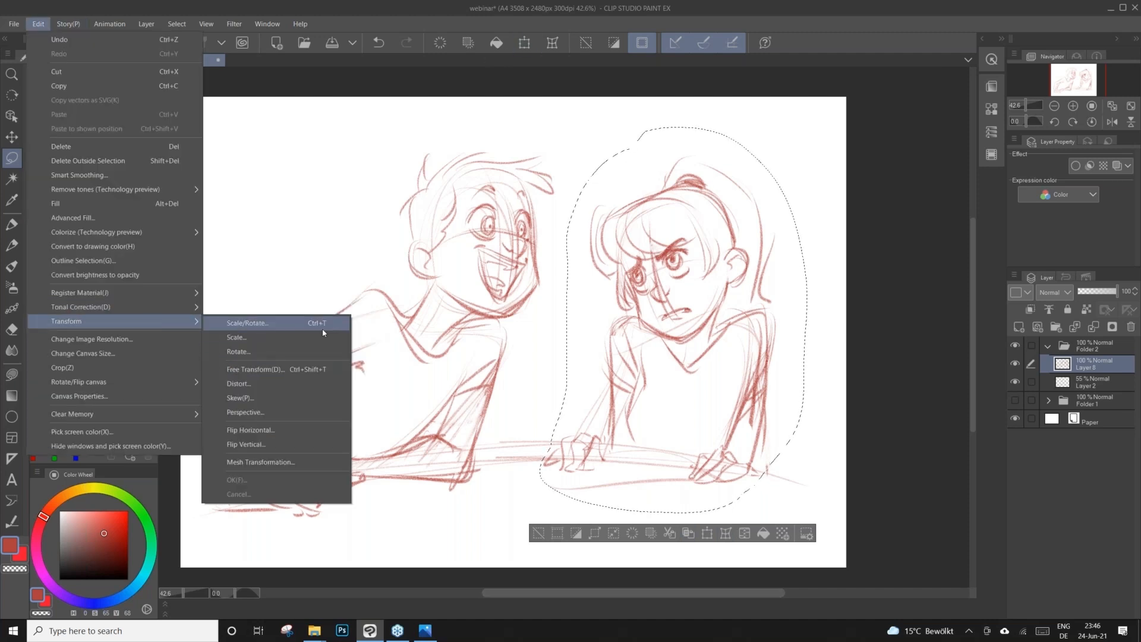
pyautogui.click(313, 370)
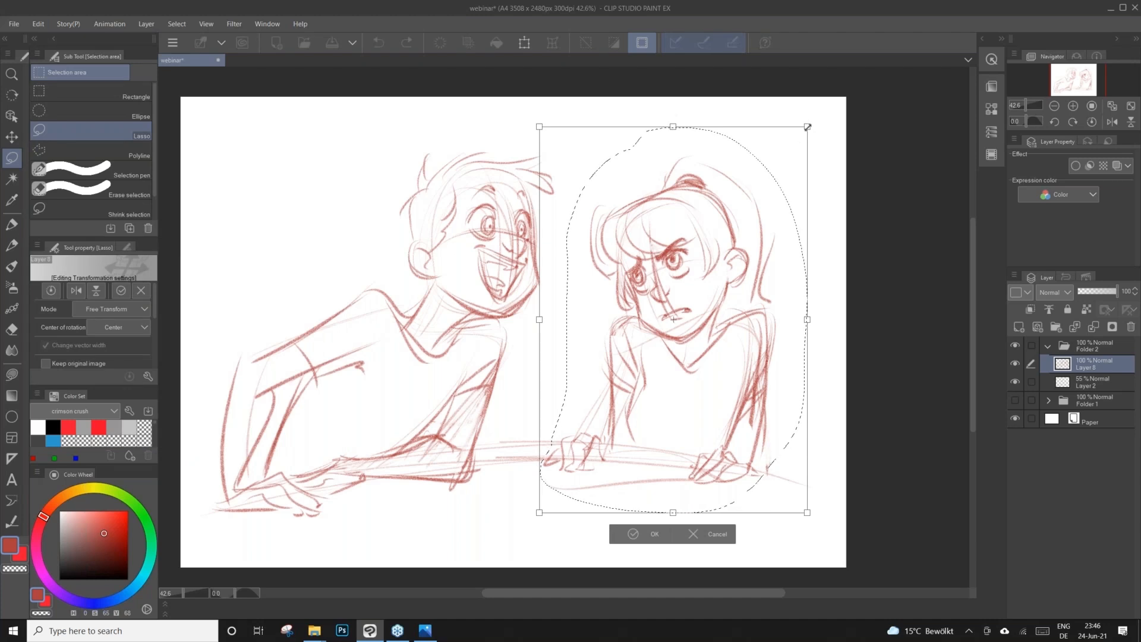
pyautogui.moveTo(807, 127)
pyautogui.mouseDown()
pyautogui.moveTo(819, 127)
pyautogui.moveTo(787, 149)
pyautogui.moveTo(793, 225)
pyautogui.moveTo(760, 281)
pyautogui.mouseUp()
pyautogui.moveTo(539, 513); pyautogui.dragTo(404, 537)
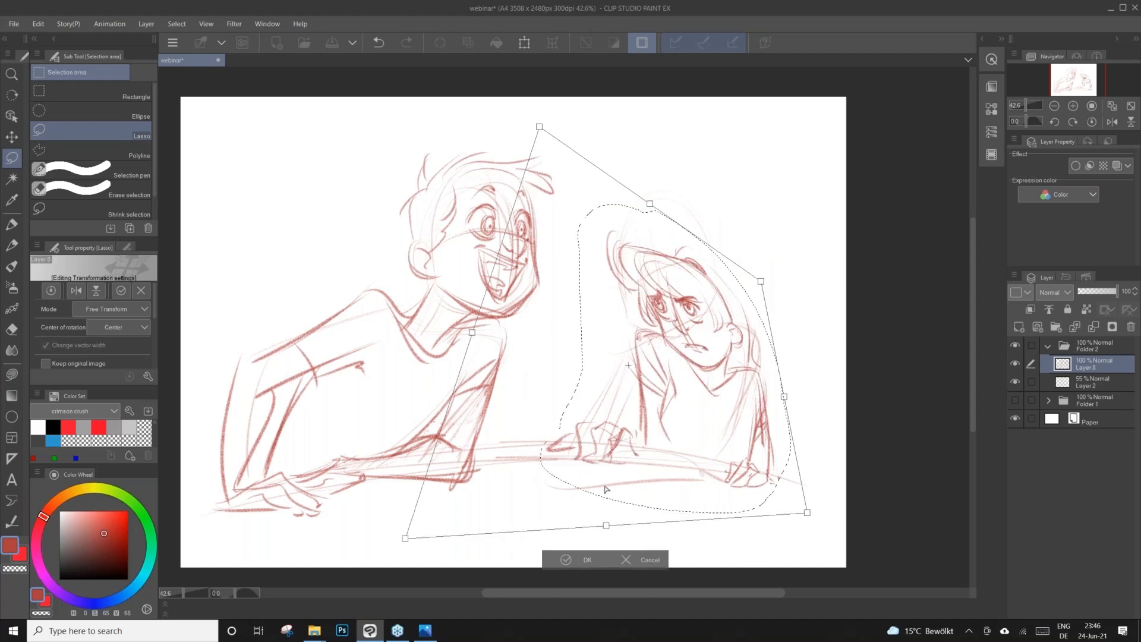
pyautogui.moveTo(809, 518); pyautogui.dragTo(806, 562)
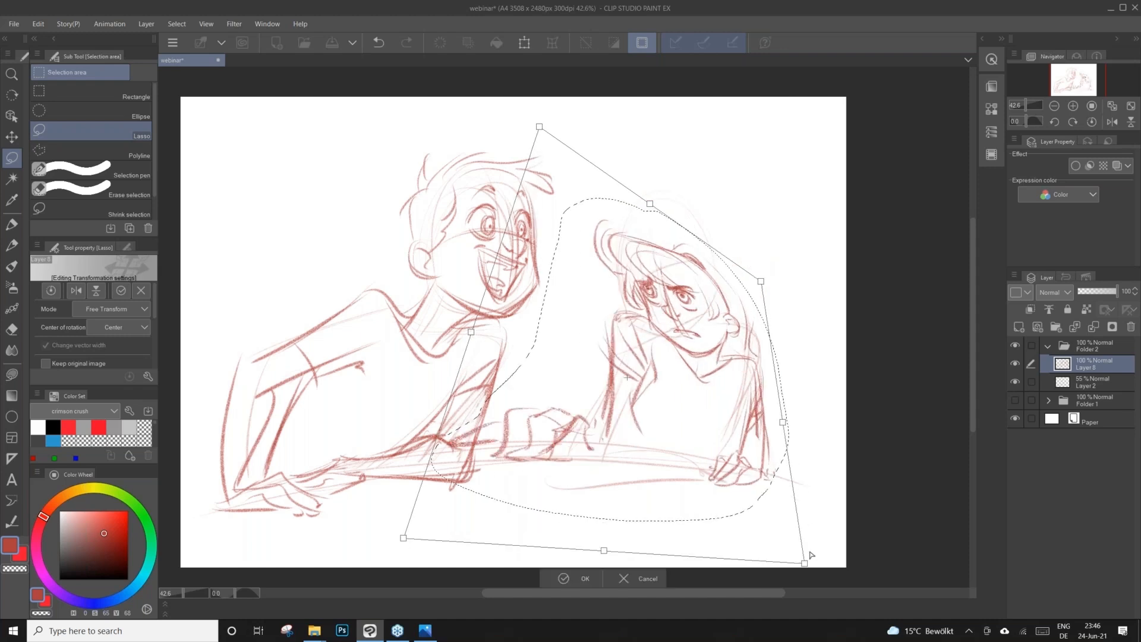
pyautogui.click(625, 577)
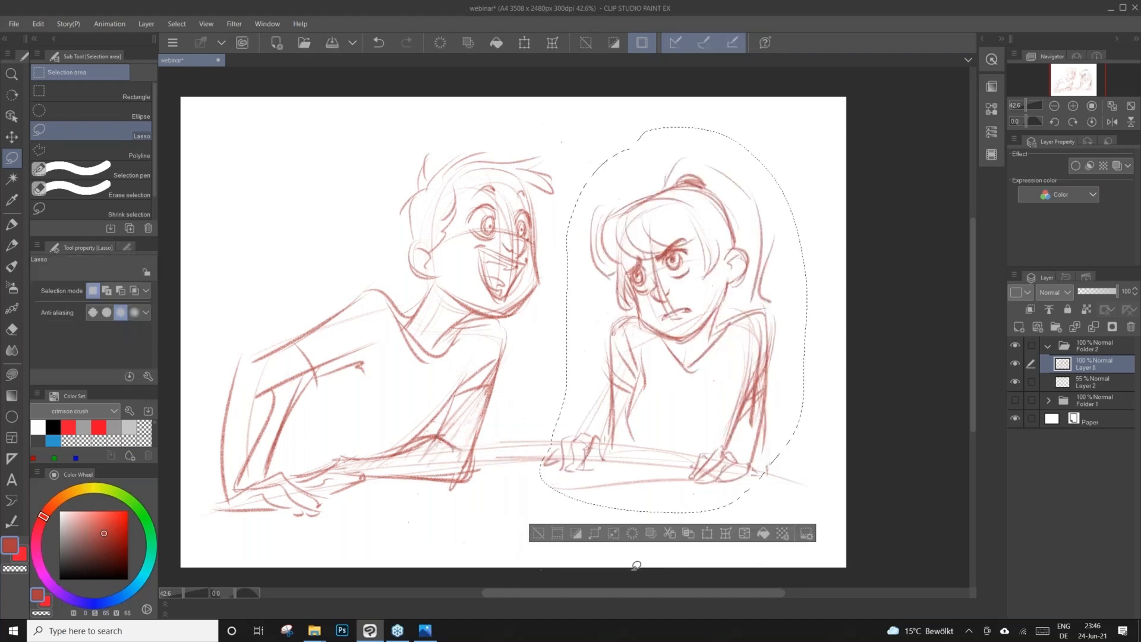
pyautogui.click(543, 521)
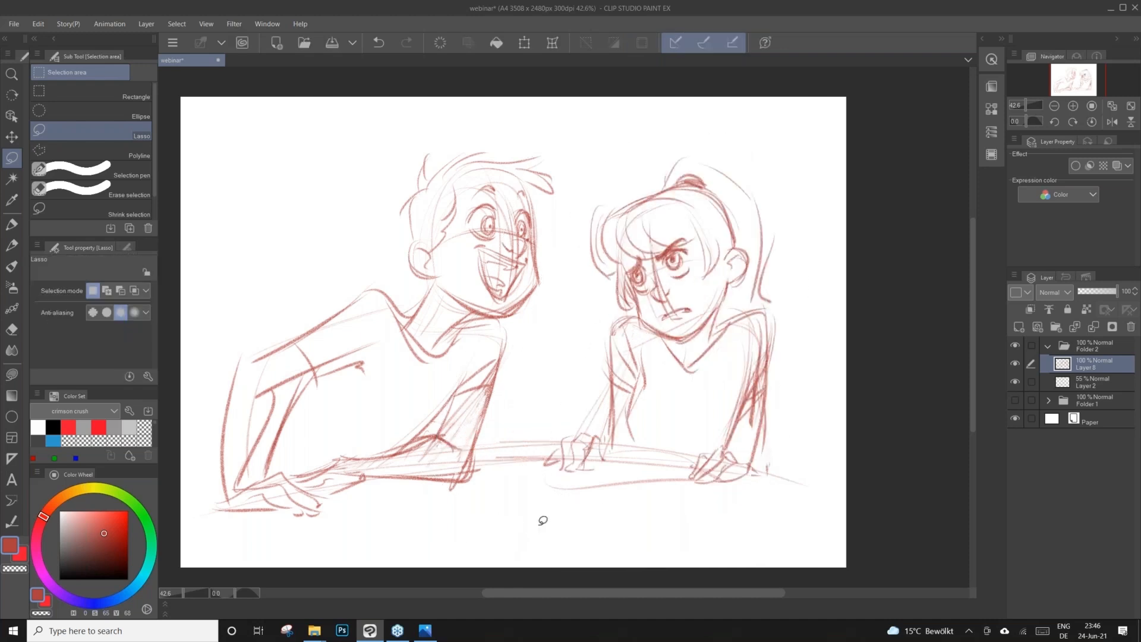
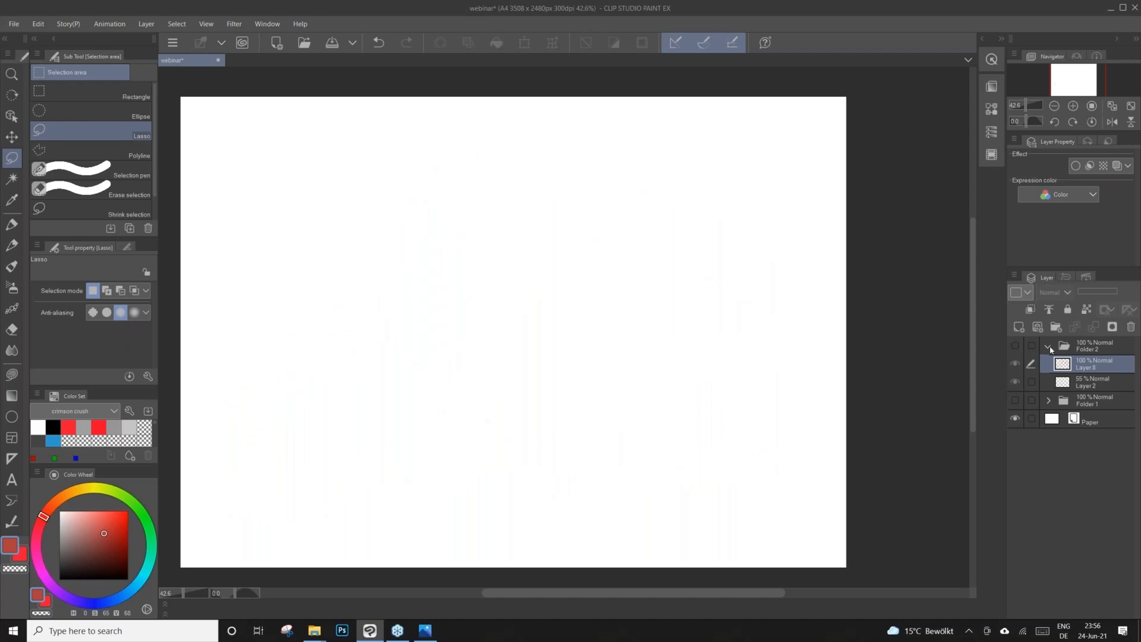
# Add a new layer above the folders and rough out a side-view head with an eye and nose using the Real pencil.
pyautogui.click(1048, 346)
pyautogui.click(1034, 326)
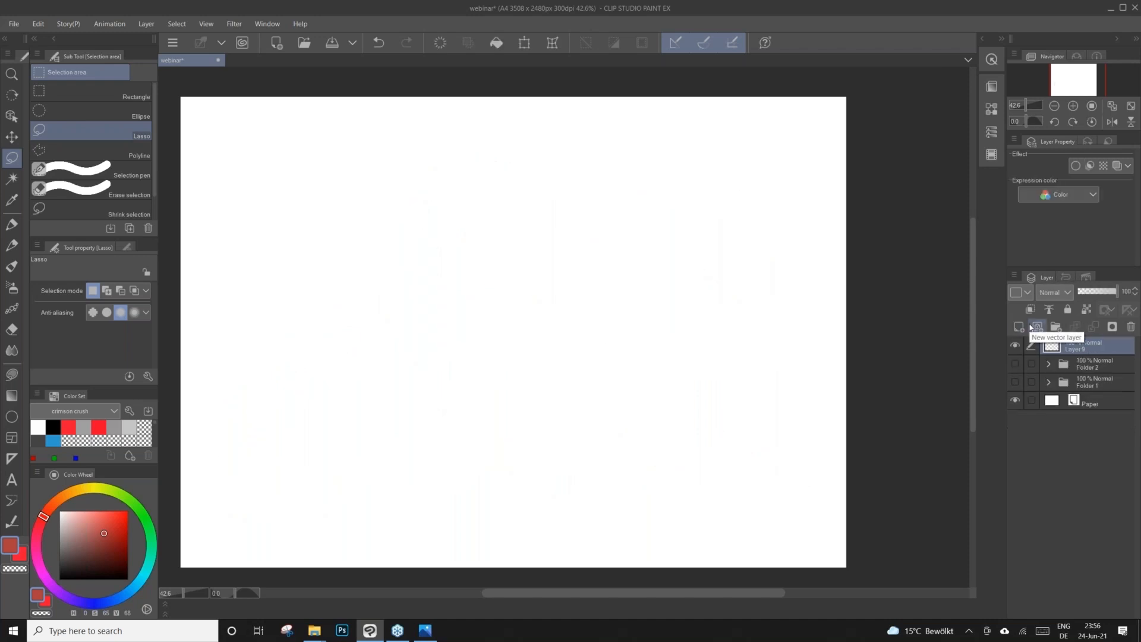
pyautogui.click(18, 243)
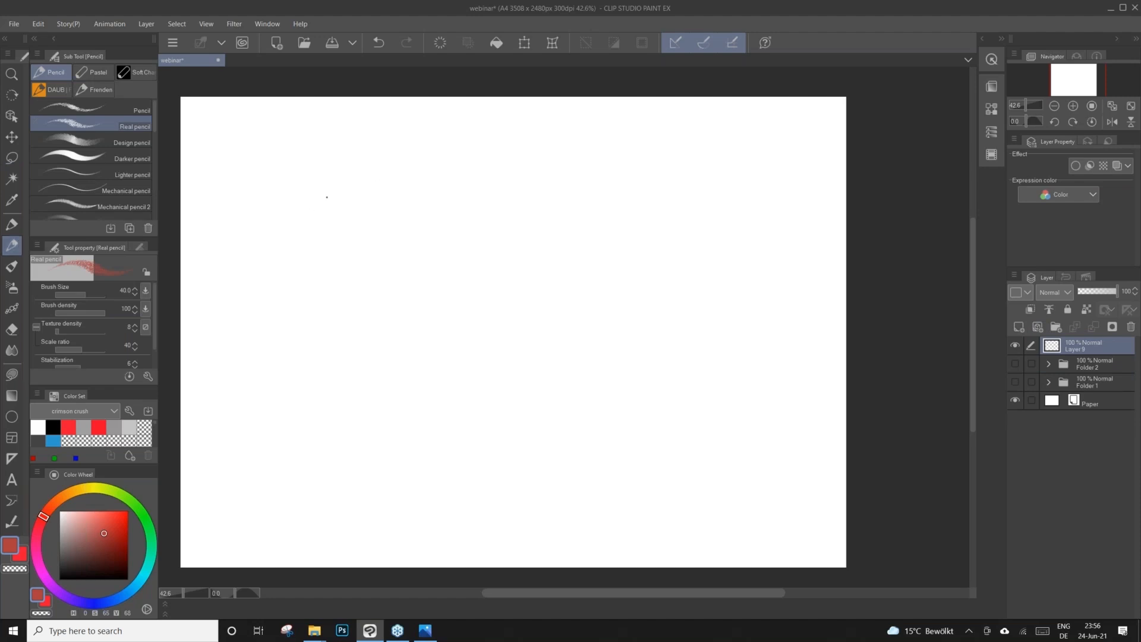
pyautogui.moveTo(274, 209)
pyautogui.mouseDown()
pyautogui.moveTo(376, 188)
pyautogui.moveTo(357, 198)
pyautogui.mouseUp()
pyautogui.moveTo(372, 208); pyautogui.dragTo(368, 338)
pyautogui.moveTo(275, 207); pyautogui.dragTo(273, 287)
pyautogui.moveTo(255, 248)
pyautogui.mouseDown()
pyautogui.moveTo(264, 284)
pyautogui.moveTo(342, 308)
pyautogui.moveTo(353, 336)
pyautogui.moveTo(369, 337)
pyautogui.mouseUp()
pyautogui.moveTo(369, 211); pyautogui.dragTo(368, 326)
pyautogui.moveTo(285, 214); pyautogui.dragTo(375, 199)
pyautogui.moveTo(265, 212)
pyautogui.mouseDown()
pyautogui.moveTo(360, 199)
pyautogui.moveTo(367, 334)
pyautogui.mouseUp()
pyautogui.moveTo(374, 232); pyautogui.dragTo(370, 337)
pyautogui.moveTo(375, 208)
pyautogui.mouseDown()
pyautogui.moveTo(284, 201)
pyautogui.moveTo(262, 213)
pyautogui.moveTo(313, 303)
pyautogui.moveTo(330, 291)
pyautogui.moveTo(276, 293)
pyautogui.moveTo(318, 313)
pyautogui.mouseUp()
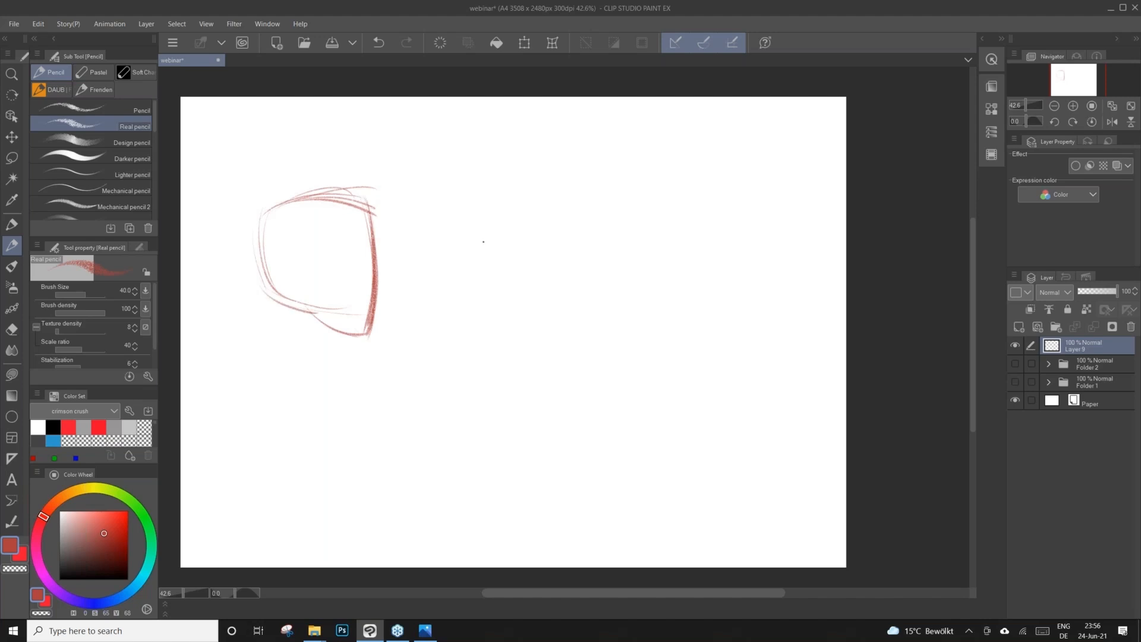
pyautogui.moveTo(366, 262)
pyautogui.mouseDown()
pyautogui.moveTo(351, 275)
pyautogui.moveTo(359, 238)
pyautogui.moveTo(397, 277)
pyautogui.moveTo(378, 290)
pyautogui.moveTo(395, 280)
pyautogui.mouseUp()
# Lower the rough head layer's opacity to 49% and add a new layer above it.
pyautogui.click(1099, 291)
pyautogui.moveTo(1099, 293); pyautogui.dragTo(1098, 292)
pyautogui.click(1018, 327)
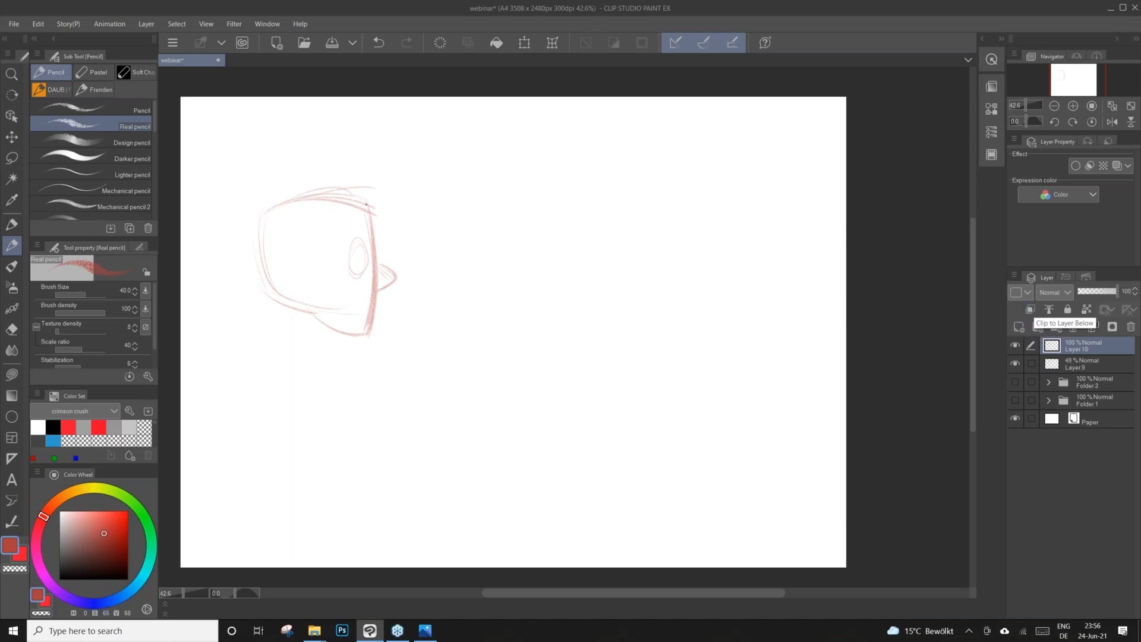
# Draw the refined face profile over the rough head, with nose, lips, chin, jawline, eye and eyebrow.
pyautogui.moveTo(362, 193)
pyautogui.mouseDown()
pyautogui.moveTo(374, 263)
pyautogui.moveTo(378, 229)
pyautogui.moveTo(391, 272)
pyautogui.moveTo(358, 349)
pyautogui.mouseUp()
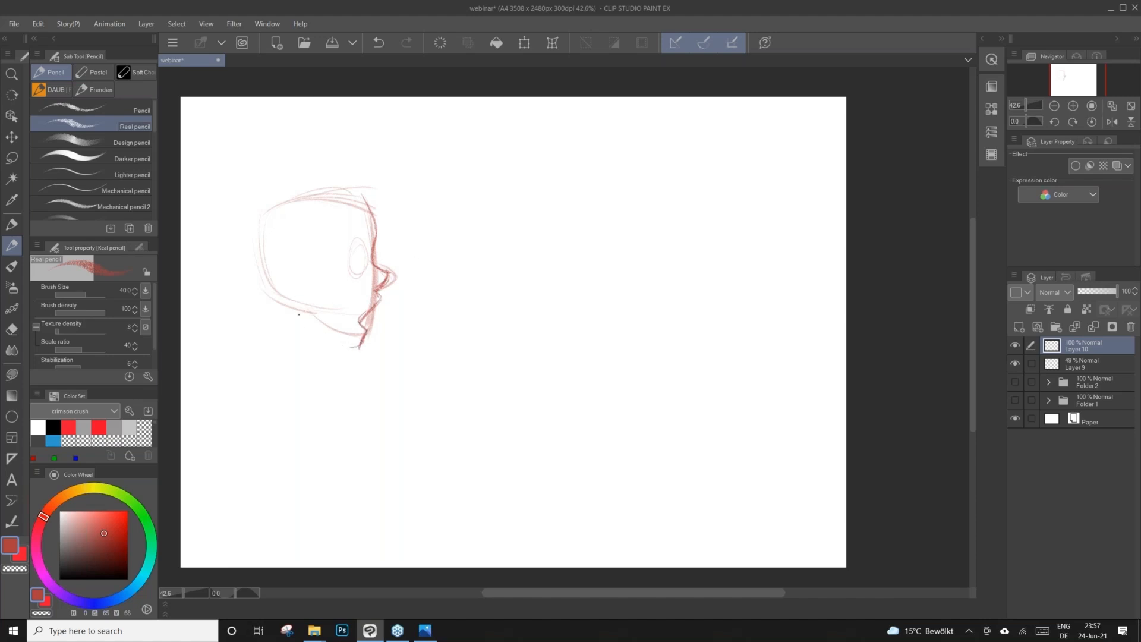
pyautogui.moveTo(297, 317); pyautogui.dragTo(358, 346)
pyautogui.moveTo(295, 295)
pyautogui.mouseDown()
pyautogui.moveTo(299, 322)
pyautogui.moveTo(352, 339)
pyautogui.moveTo(382, 298)
pyautogui.moveTo(364, 257)
pyautogui.moveTo(360, 270)
pyautogui.moveTo(362, 247)
pyautogui.moveTo(360, 278)
pyautogui.moveTo(363, 249)
pyautogui.mouseUp()
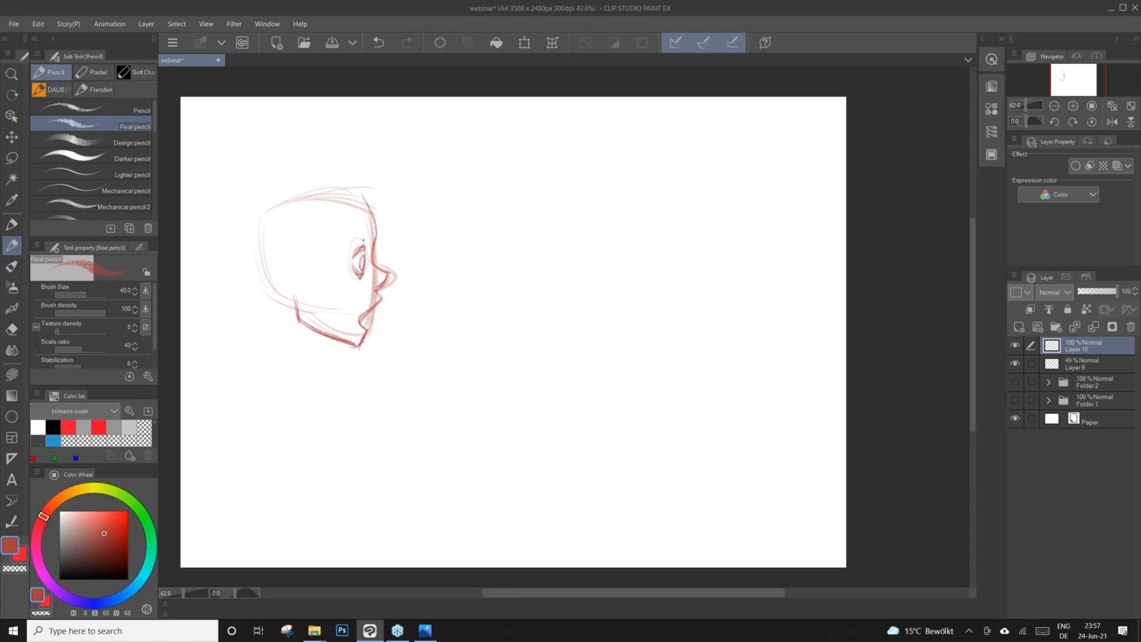
pyautogui.moveTo(353, 234); pyautogui.dragTo(368, 224)
# Erase parts of the profile head's eye and redraw the iris and lower lid.
pyautogui.press('c')
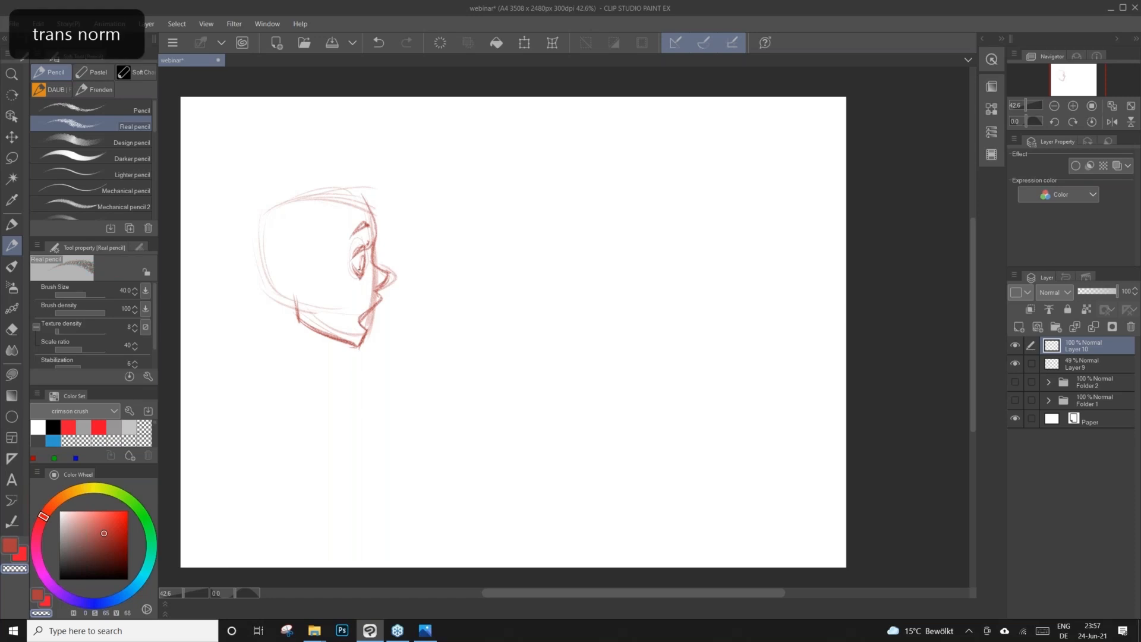
pyautogui.press('c')
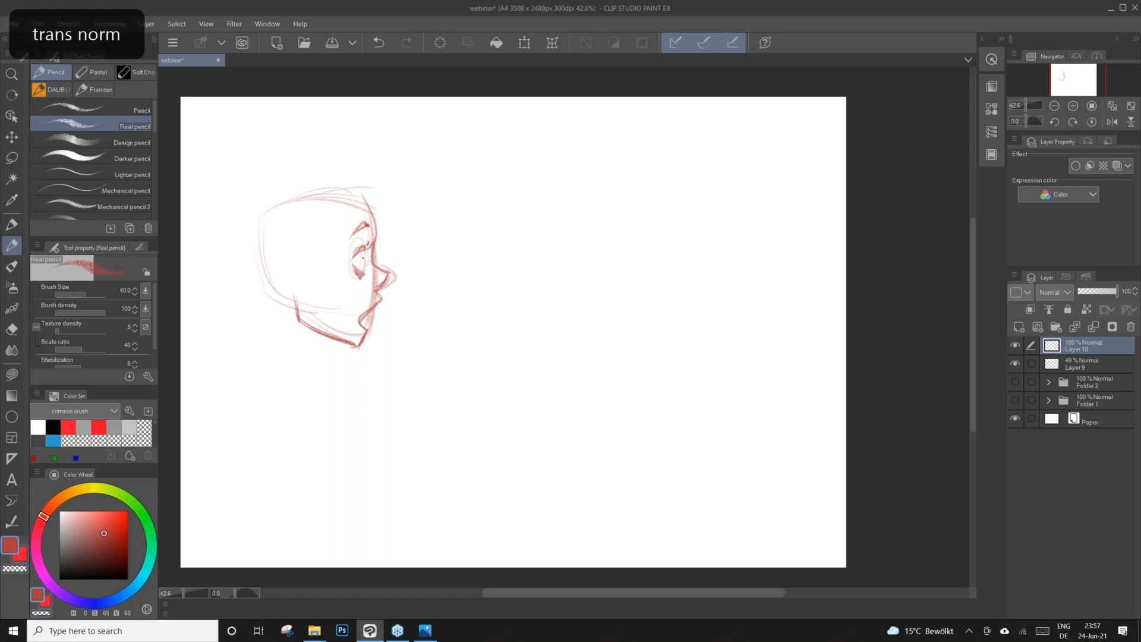
pyautogui.press('c')
pyautogui.moveTo(363, 268); pyautogui.dragTo(352, 275)
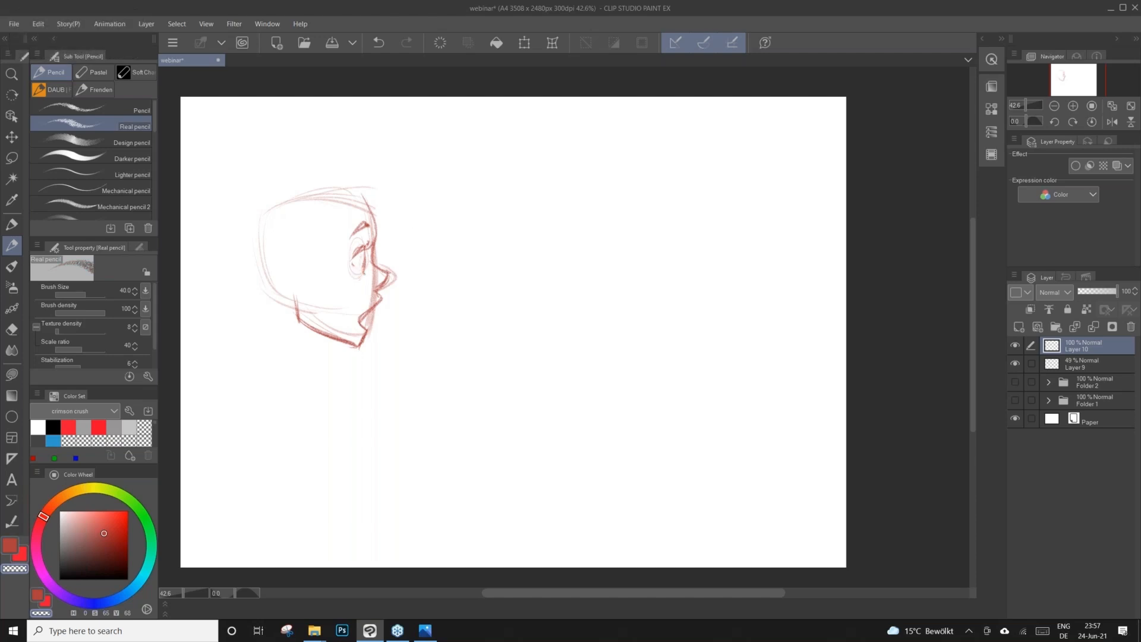
pyautogui.press('c')
pyautogui.moveTo(360, 263); pyautogui.dragTo(353, 279)
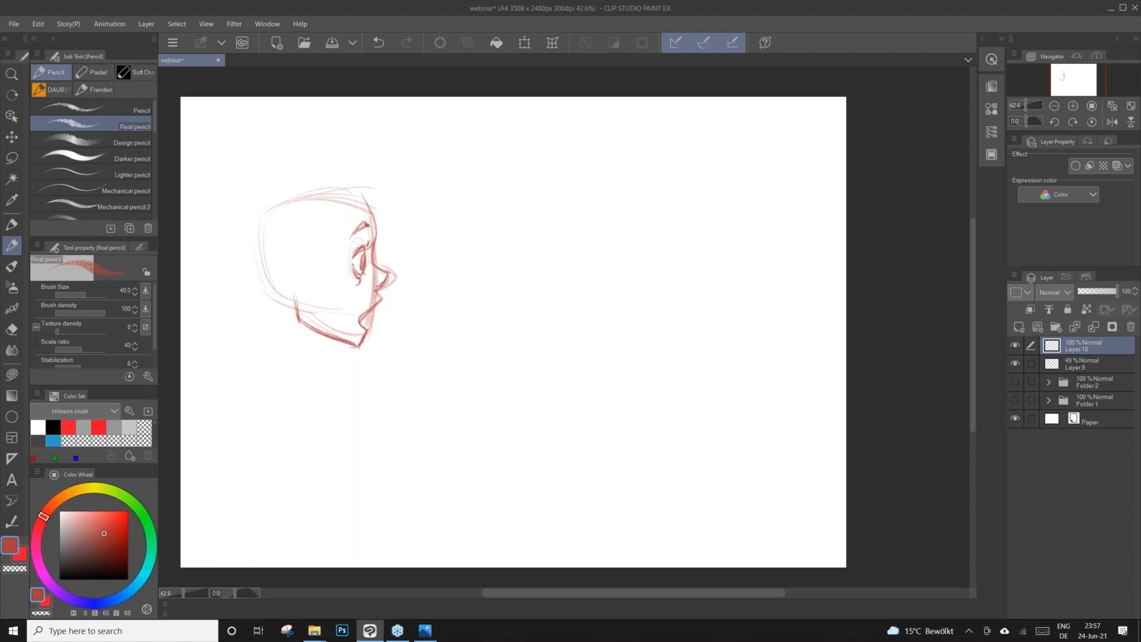
# Duplicate the refined and rough head layers together and place the copy beside the original head.
pyautogui.keyDown('ctrl'); pyautogui.click(1099, 358); pyautogui.keyUp('ctrl')
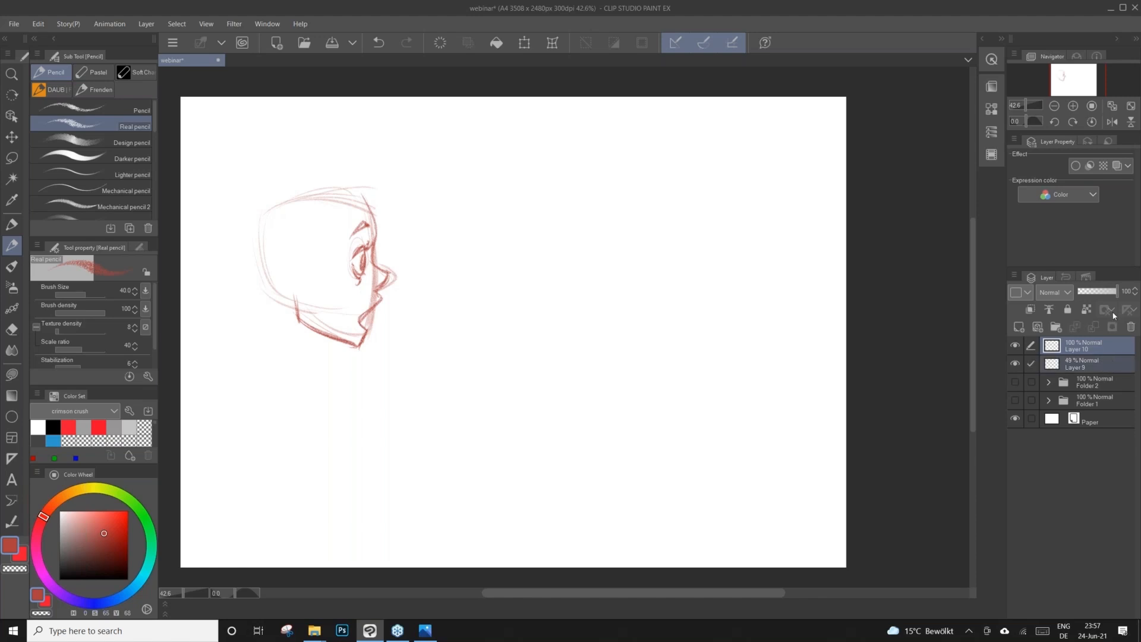
pyautogui.click(11, 136)
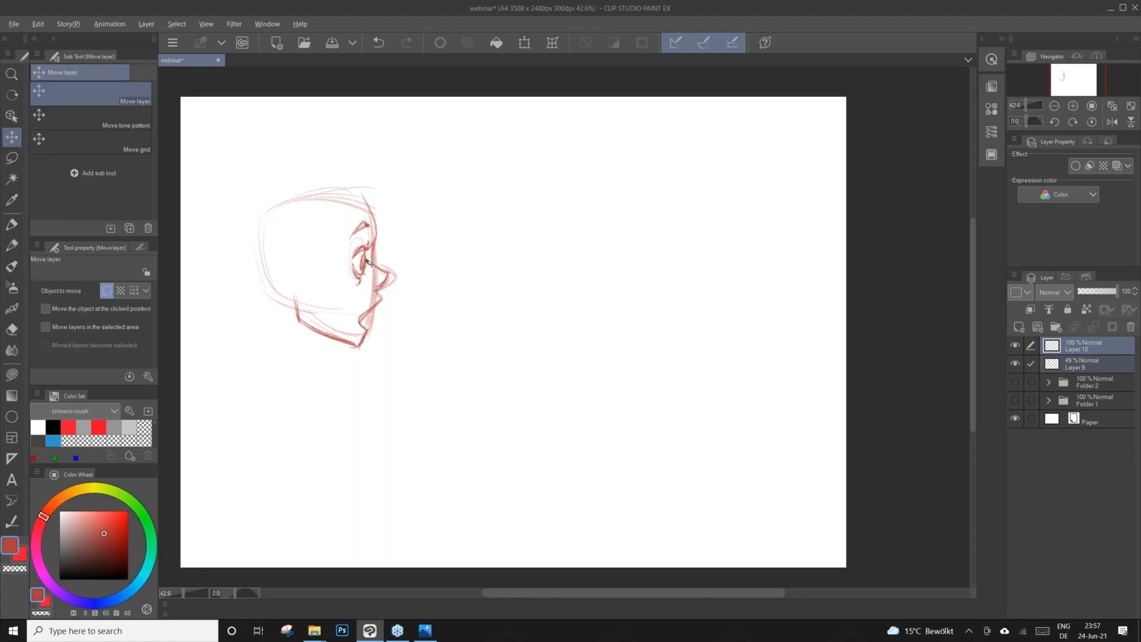
pyautogui.keyDown('alt'); pyautogui.moveTo(446, 272); pyautogui.dragTo(609, 270); pyautogui.keyUp('alt')
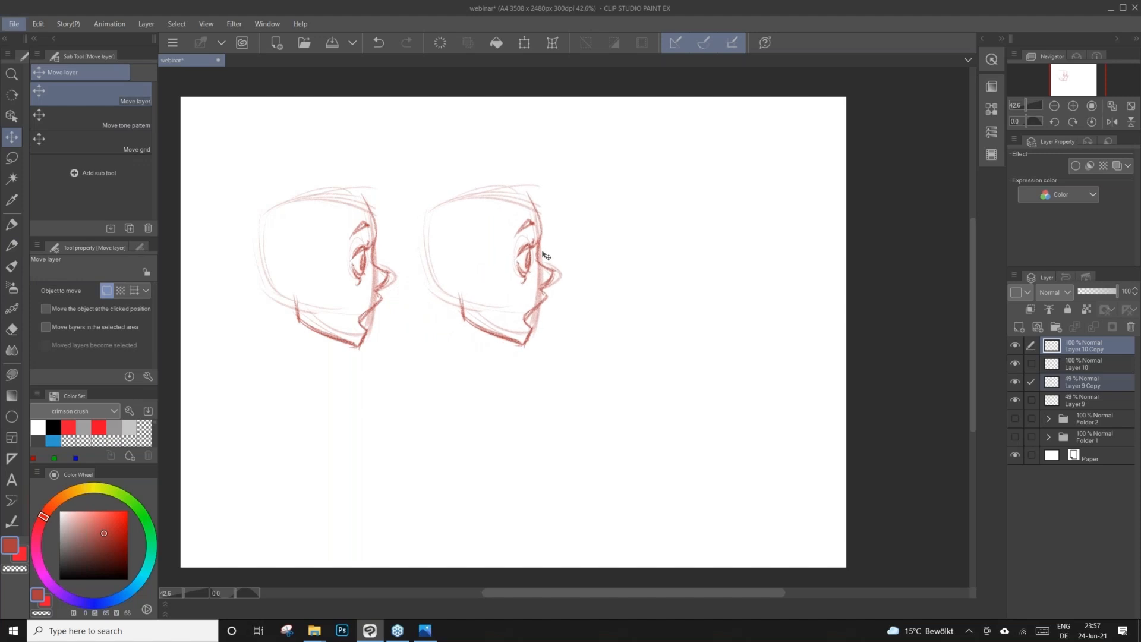
# Erase the second head's lips on its refined layer and draw a snarling open mouth with bared teeth.
pyautogui.click(1101, 351)
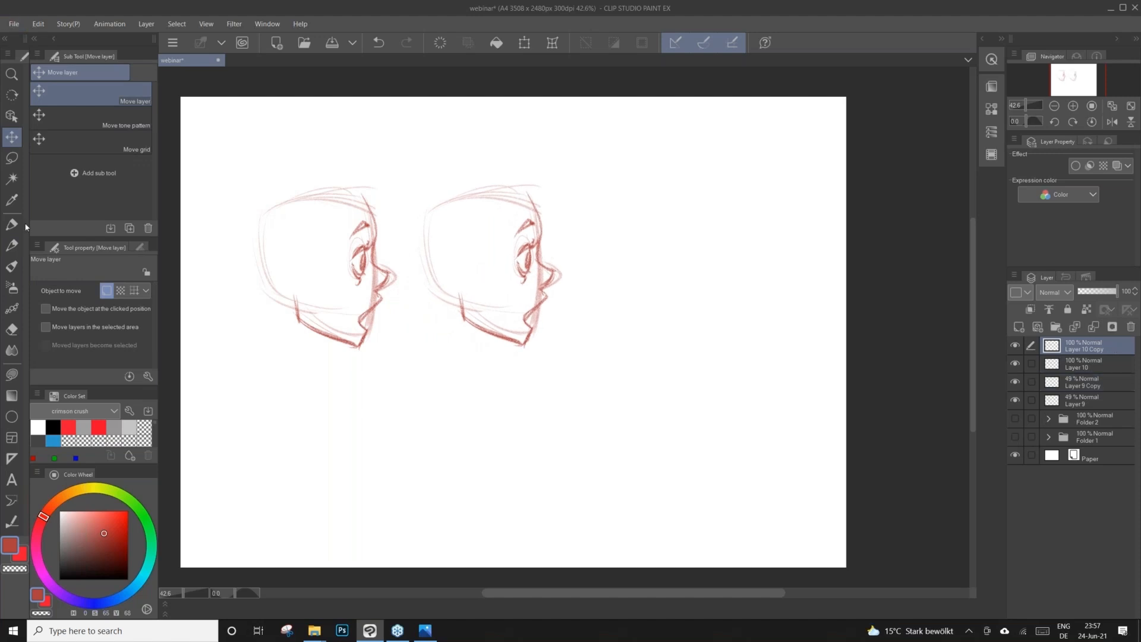
pyautogui.click(13, 245)
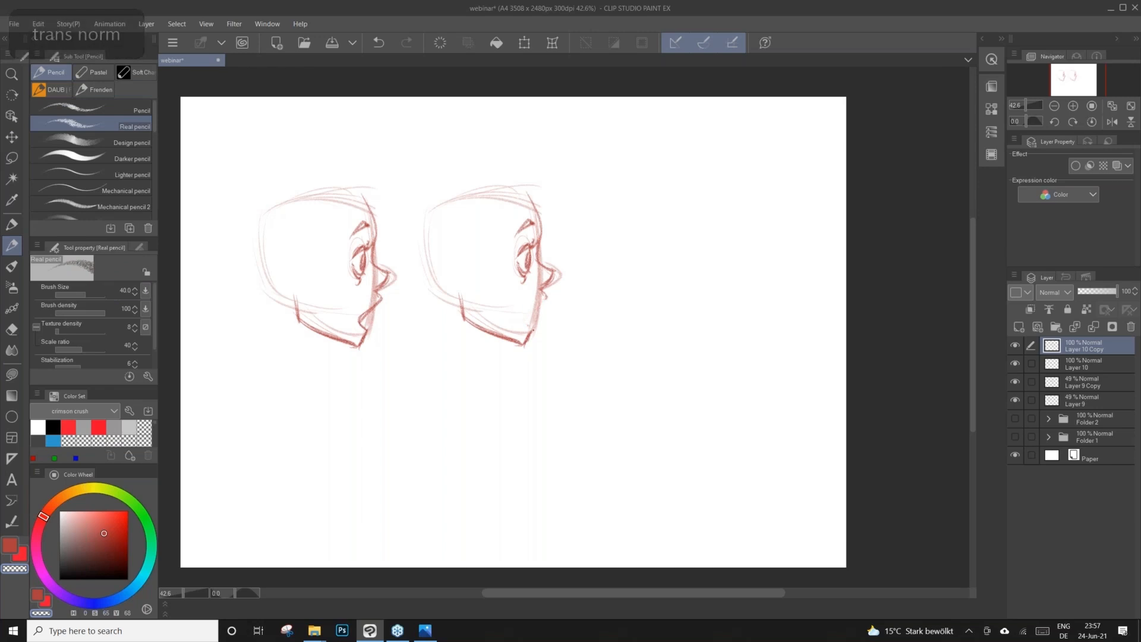
pyautogui.press('c')
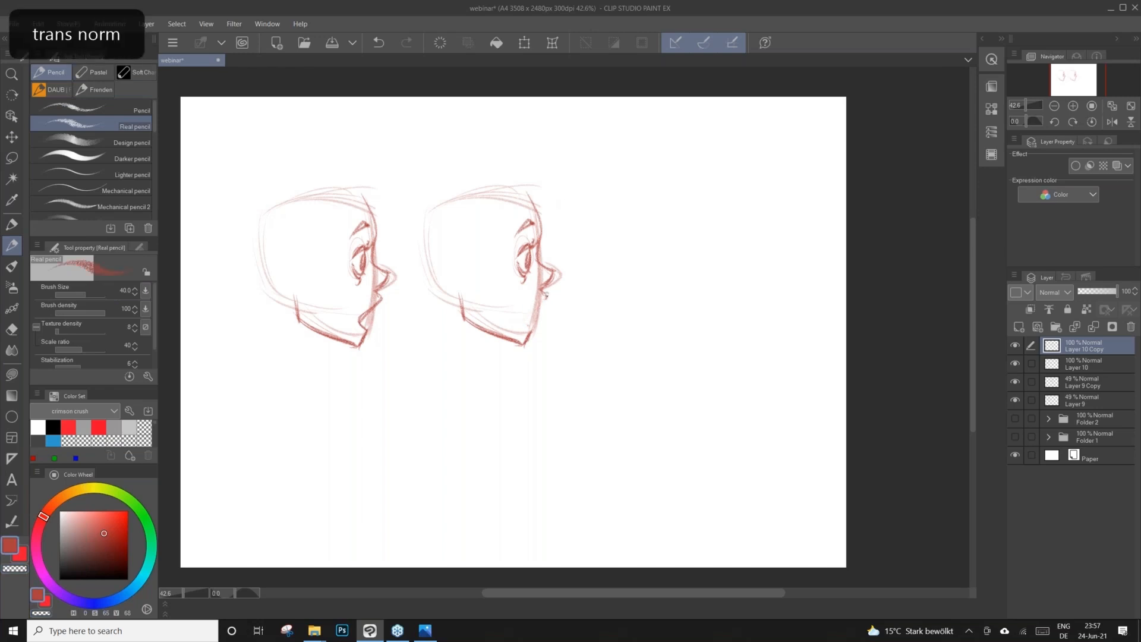
pyautogui.moveTo(538, 298)
pyautogui.mouseDown()
pyautogui.moveTo(514, 307)
pyautogui.moveTo(531, 323)
pyautogui.moveTo(538, 295)
pyautogui.moveTo(530, 326)
pyautogui.moveTo(538, 300)
pyautogui.moveTo(526, 317)
pyautogui.mouseUp()
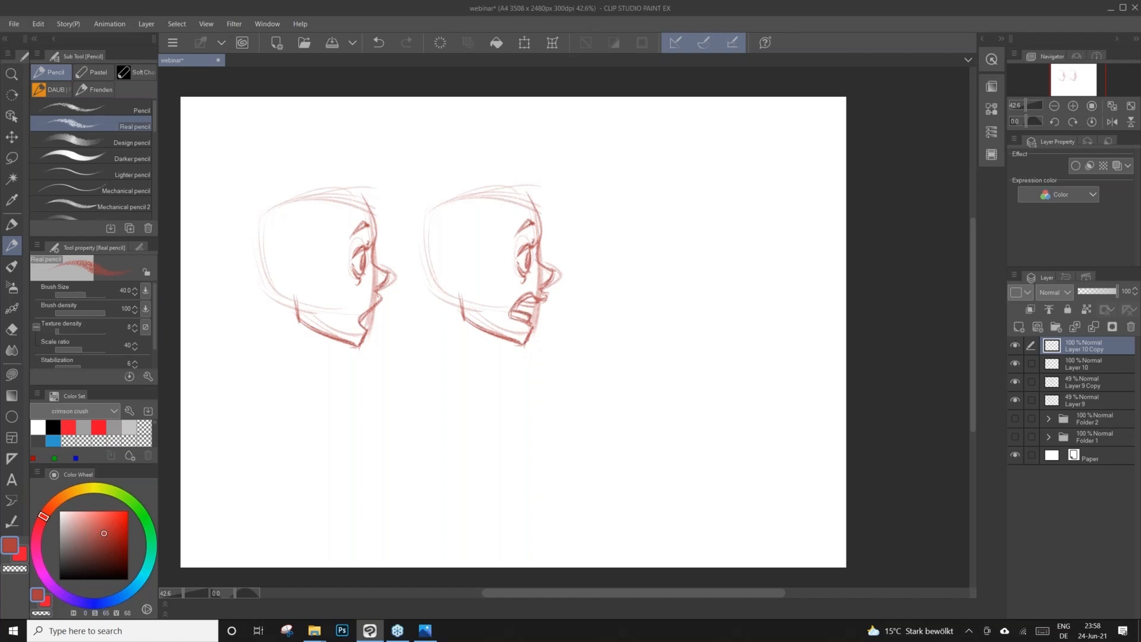
# Replace the second head's raised eyebrow with a lowered angry brow, and rework its eye and forehead line.
pyautogui.press('c')
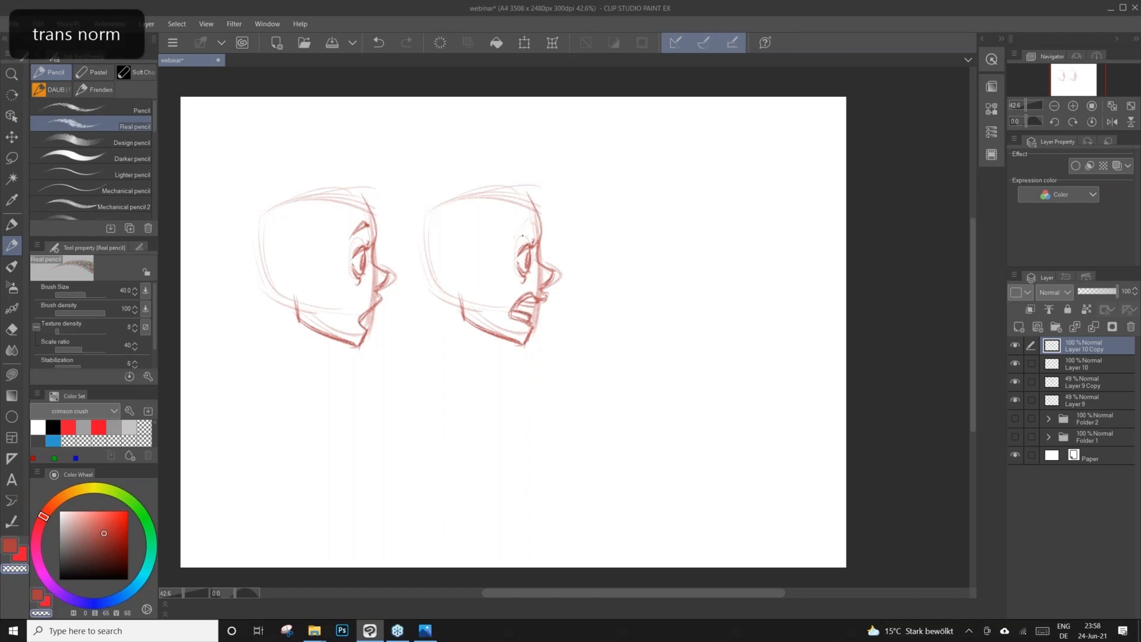
pyautogui.press('c')
pyautogui.moveTo(516, 237)
pyautogui.mouseDown()
pyautogui.moveTo(538, 248)
pyautogui.moveTo(529, 240)
pyautogui.moveTo(543, 237)
pyautogui.moveTo(543, 223)
pyautogui.moveTo(544, 244)
pyautogui.moveTo(529, 273)
pyautogui.mouseUp()
pyautogui.press('c')
pyautogui.press('c')
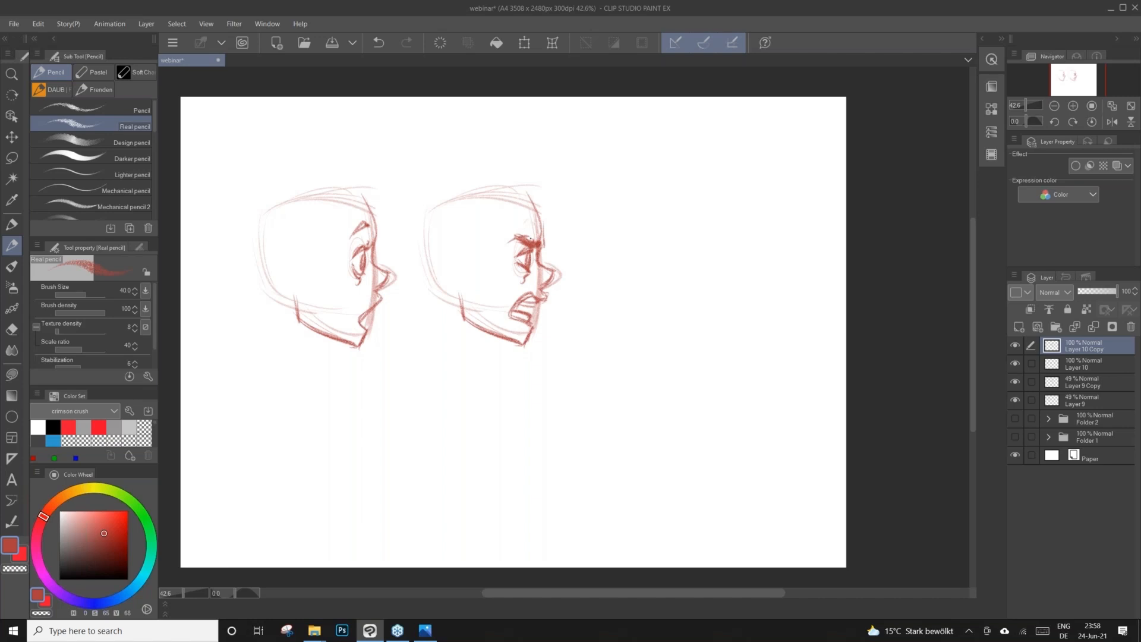
pyautogui.press('c')
pyautogui.moveTo(532, 237)
pyautogui.mouseDown()
pyautogui.moveTo(542, 240)
pyautogui.moveTo(540, 218)
pyautogui.mouseUp()
pyautogui.press('c')
pyautogui.press('c')
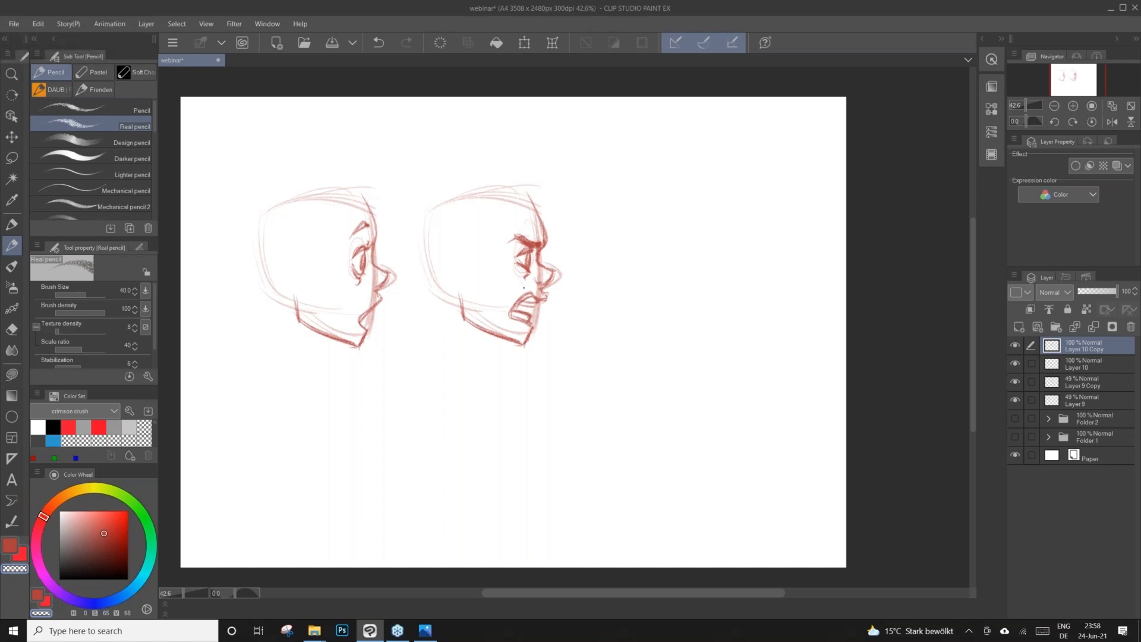
# Duplicate the angry head's refined and rough layers together and place the copy beside it as a third head.
pyautogui.keyDown('ctrl'); pyautogui.click(1103, 372); pyautogui.keyUp('ctrl')
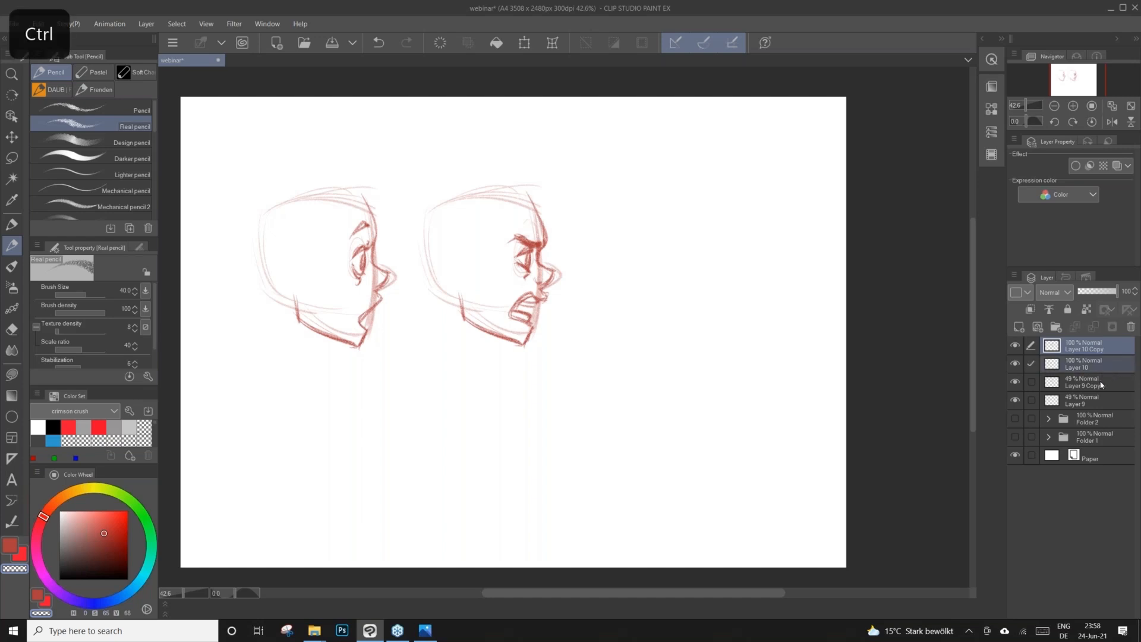
pyautogui.keyDown('ctrl'); pyautogui.click(1101, 384); pyautogui.keyUp('ctrl')
pyautogui.click(12, 137)
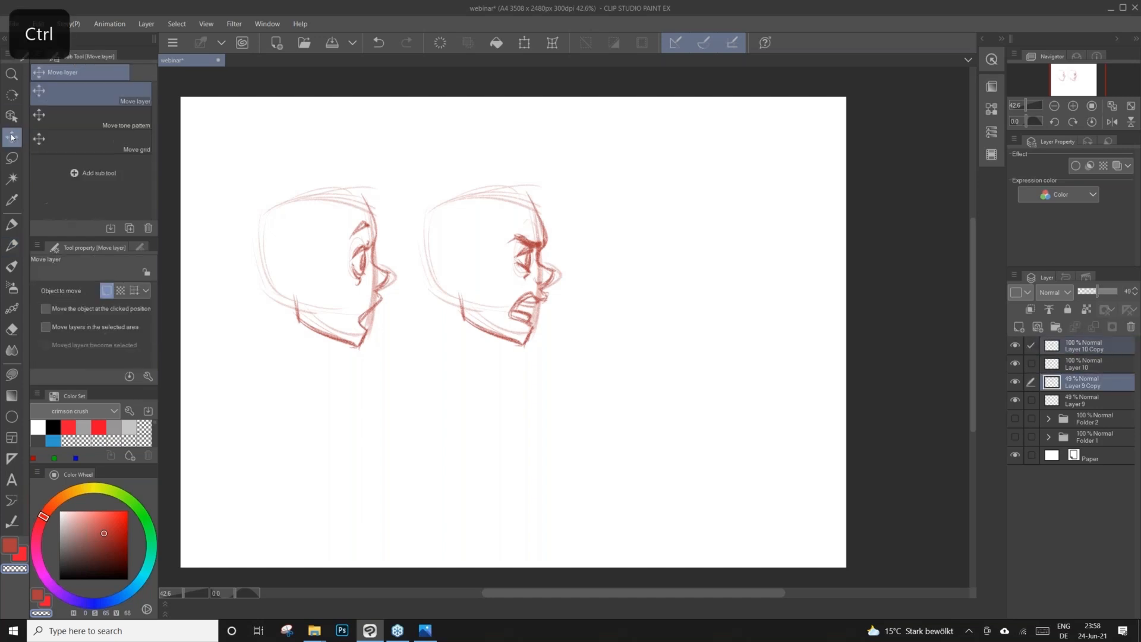
pyautogui.moveTo(510, 296); pyautogui.dragTo(687, 293)
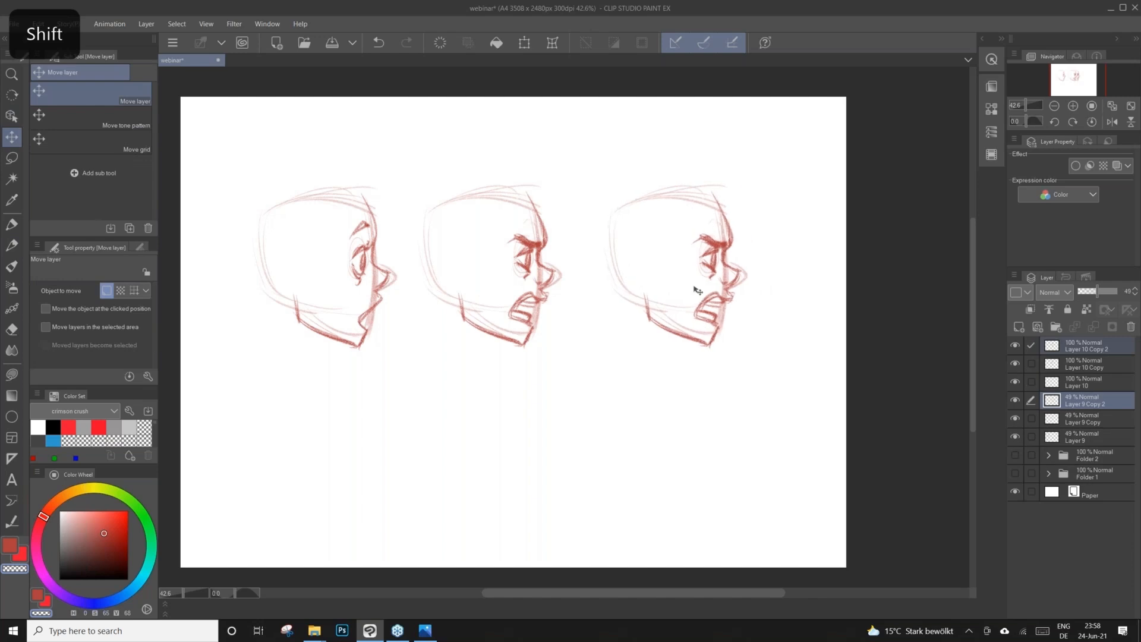
# Erase the eyebrow, eye, mouth and jawline from the third head's refined layer.
pyautogui.click(1099, 345)
pyautogui.click(12, 155)
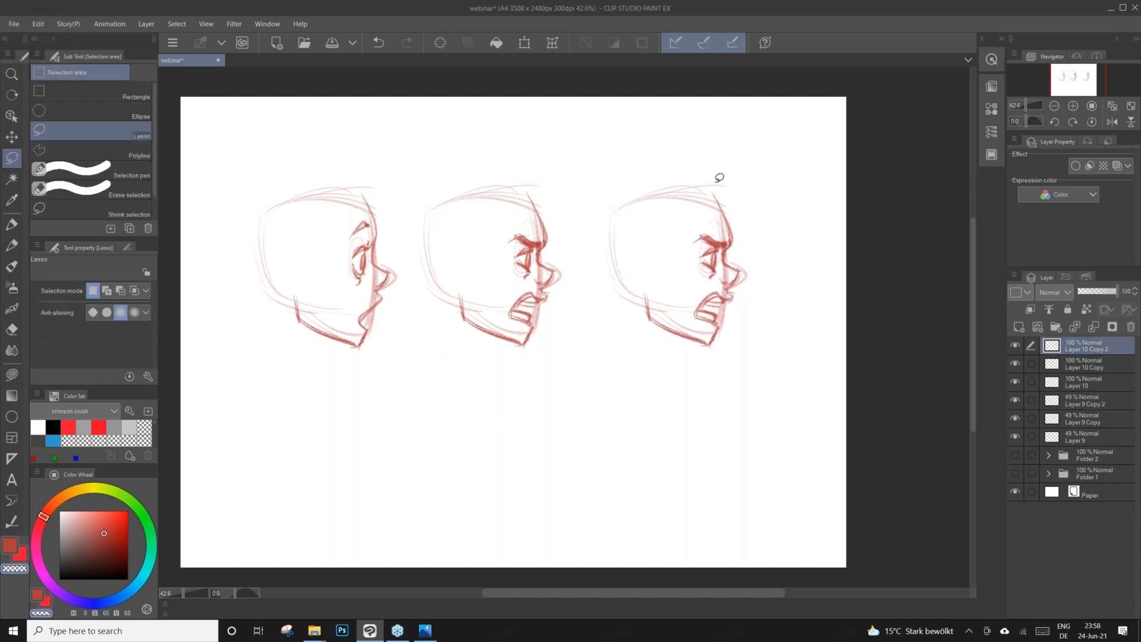
pyautogui.press('p')
pyautogui.moveTo(708, 248)
pyautogui.mouseDown()
pyautogui.moveTo(714, 275)
pyautogui.moveTo(715, 243)
pyautogui.moveTo(725, 245)
pyautogui.moveTo(700, 238)
pyautogui.moveTo(709, 278)
pyautogui.moveTo(704, 238)
pyautogui.moveTo(728, 237)
pyautogui.moveTo(729, 218)
pyautogui.mouseUp()
pyautogui.click(379, 42)
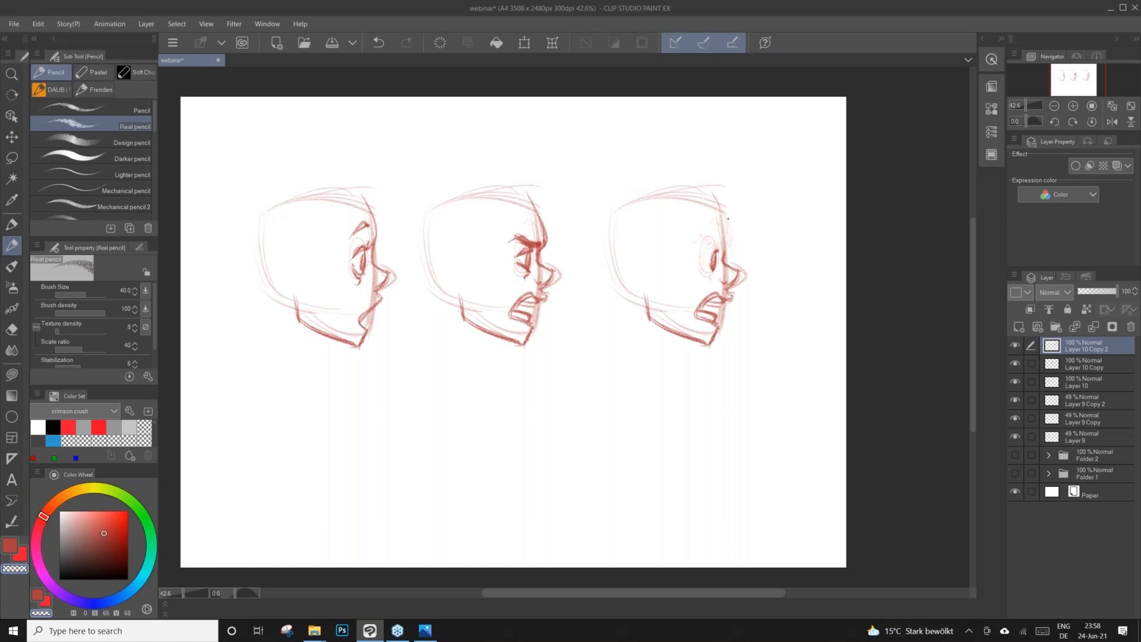
pyautogui.moveTo(708, 306)
pyautogui.mouseDown()
pyautogui.moveTo(699, 305)
pyautogui.moveTo(705, 313)
pyautogui.moveTo(720, 301)
pyautogui.moveTo(716, 328)
pyautogui.moveTo(649, 318)
pyautogui.moveTo(648, 300)
pyautogui.mouseUp()
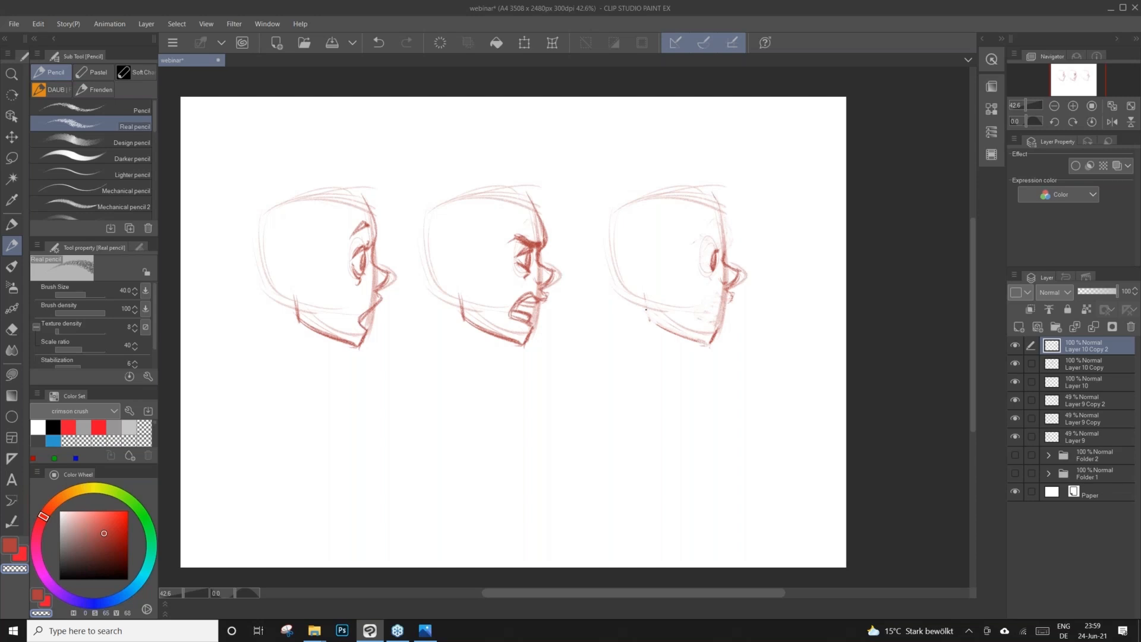
pyautogui.moveTo(719, 245); pyautogui.dragTo(712, 271)
pyautogui.press('c')
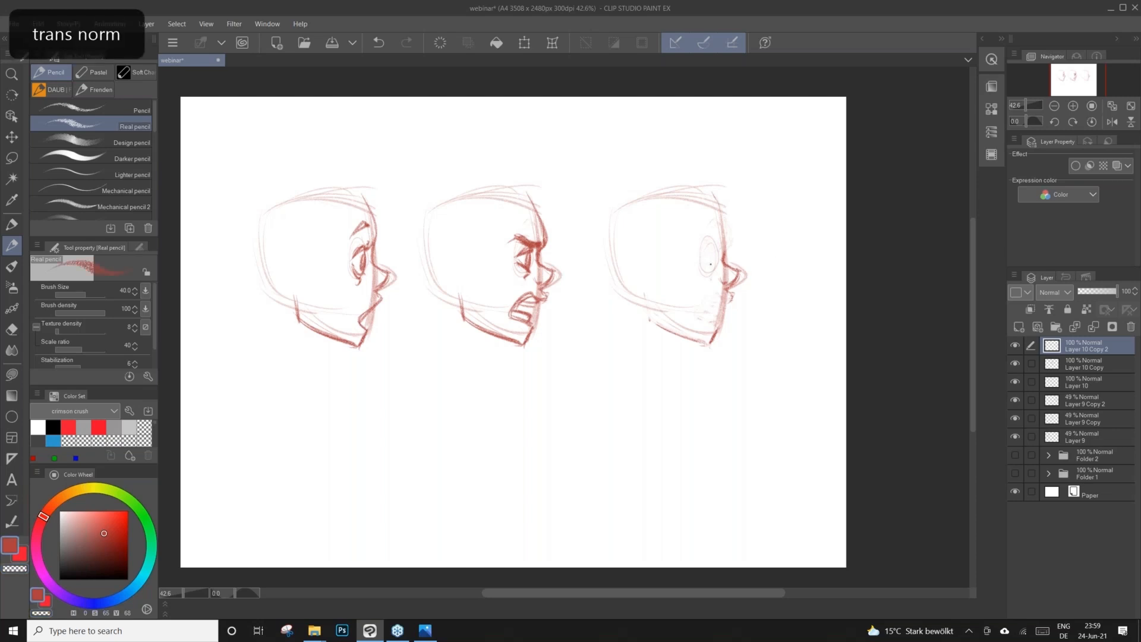
# Draw a happy squinting eye, a raised arched eyebrow and a firmer forehead line on the third head's refined layer.
pyautogui.moveTo(710, 265)
pyautogui.mouseDown()
pyautogui.moveTo(716, 243)
pyautogui.moveTo(716, 270)
pyautogui.mouseUp()
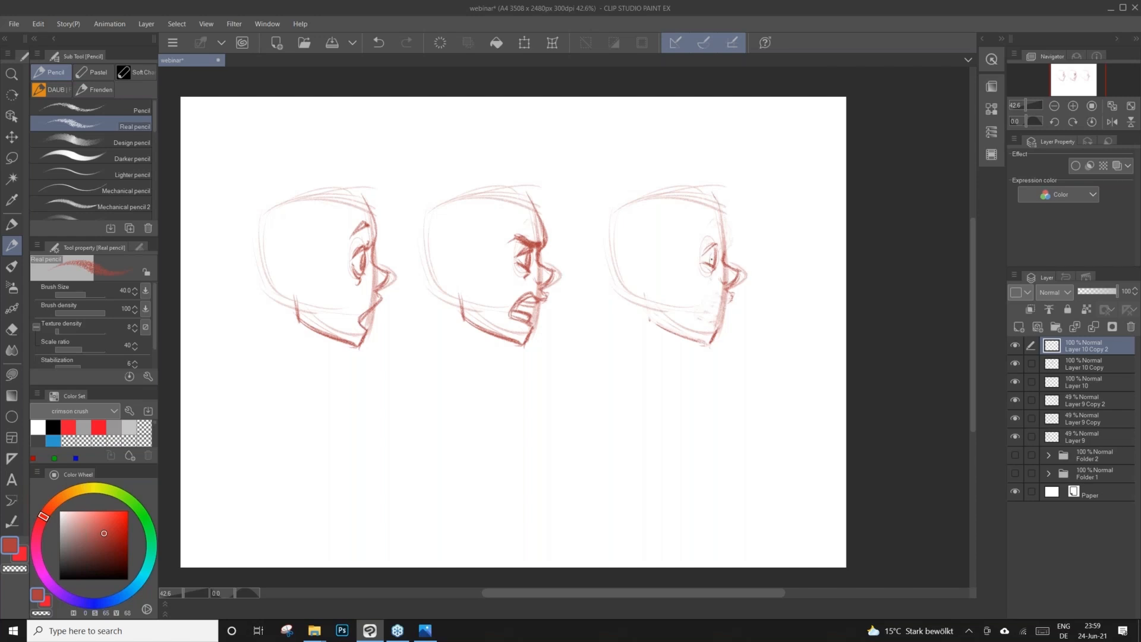
pyautogui.moveTo(703, 256)
pyautogui.mouseDown()
pyautogui.moveTo(716, 245)
pyautogui.moveTo(703, 255)
pyautogui.mouseUp()
pyautogui.moveTo(707, 236)
pyautogui.mouseDown()
pyautogui.moveTo(715, 225)
pyautogui.moveTo(723, 234)
pyautogui.mouseUp()
pyautogui.moveTo(710, 230)
pyautogui.mouseDown()
pyautogui.moveTo(721, 227)
pyautogui.moveTo(725, 252)
pyautogui.mouseUp()
pyautogui.moveTo(720, 211); pyautogui.dragTo(724, 252)
# Draw an open smiling mouth and a new jawline on the third head, and clean up the stray marks along the jaw.
pyautogui.moveTo(696, 291)
pyautogui.mouseDown()
pyautogui.moveTo(730, 297)
pyautogui.moveTo(709, 340)
pyautogui.mouseUp()
pyautogui.moveTo(653, 303)
pyautogui.mouseDown()
pyautogui.moveTo(696, 337)
pyautogui.moveTo(663, 326)
pyautogui.moveTo(711, 346)
pyautogui.mouseUp()
pyautogui.press('c')
pyautogui.moveTo(656, 327); pyautogui.dragTo(715, 340)
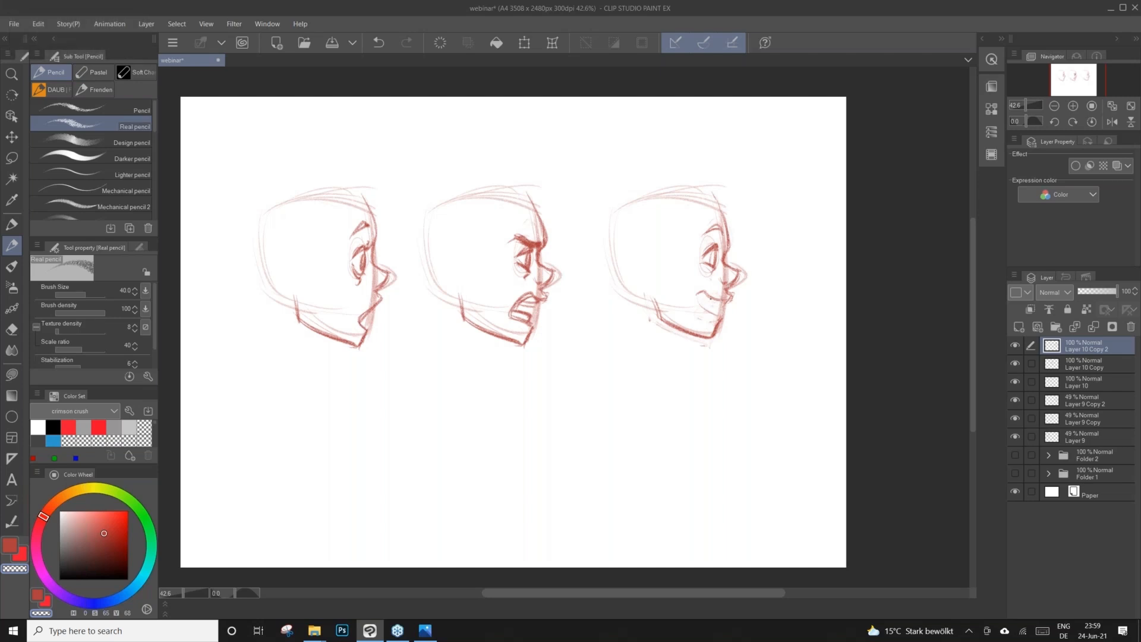
pyautogui.press('c')
pyautogui.moveTo(707, 289)
pyautogui.mouseDown()
pyautogui.moveTo(698, 298)
pyautogui.moveTo(729, 298)
pyautogui.moveTo(716, 315)
pyautogui.moveTo(724, 308)
pyautogui.mouseUp()
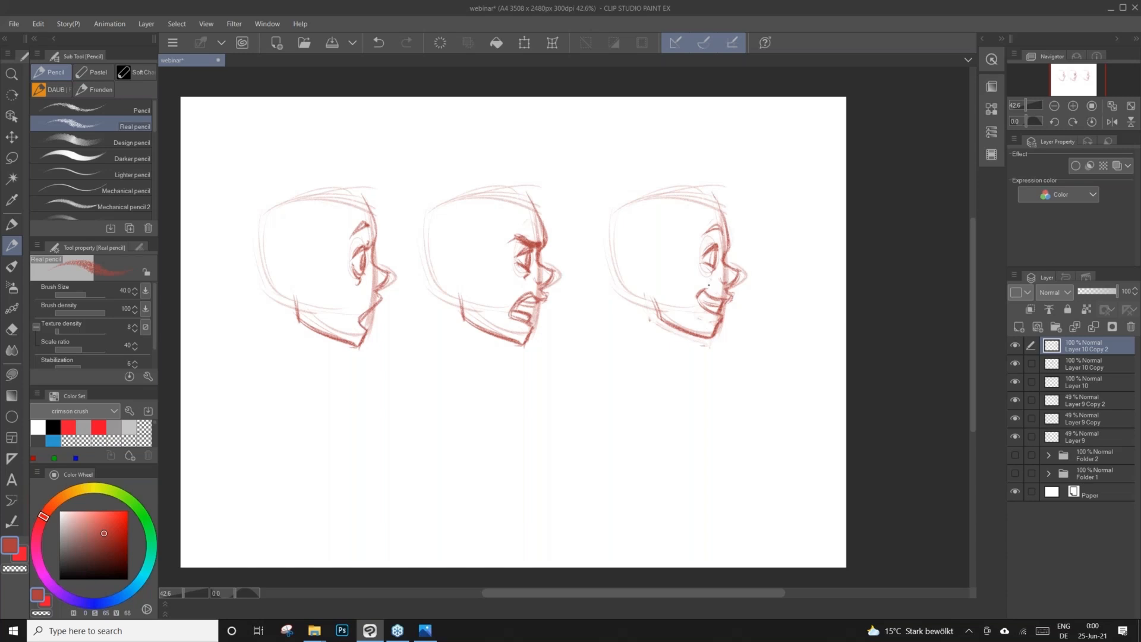
# Switch to File Explorer, open 06.gif from the ABOUT ME folder in Photos and view it full screen.
pyautogui.moveTo(314, 629)
pyautogui.click(302, 590)
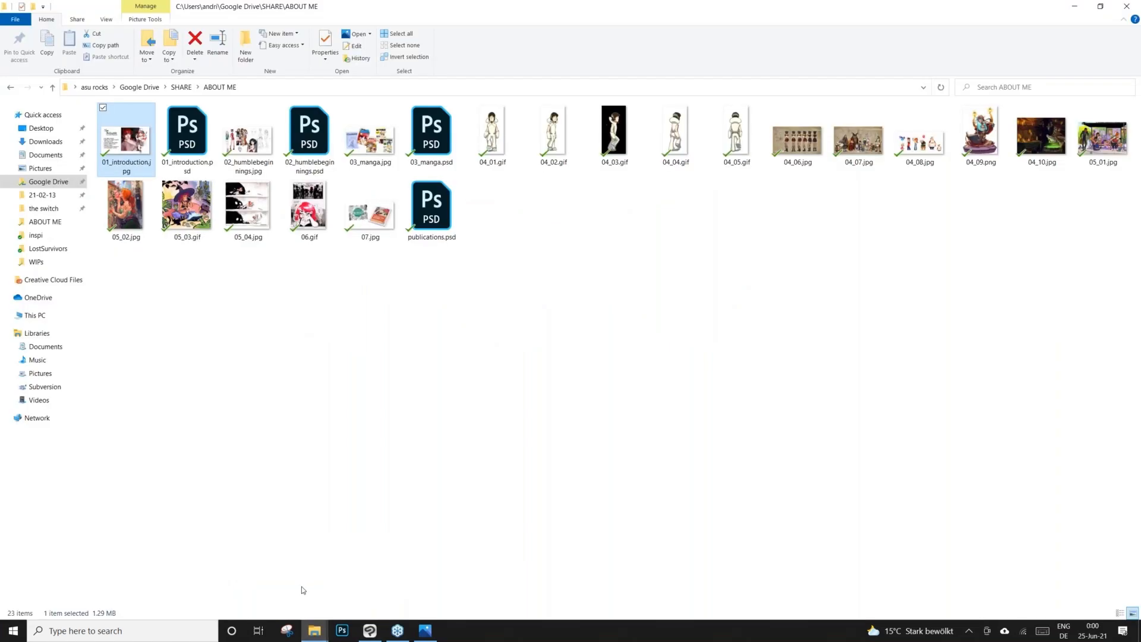
pyautogui.doubleClick(316, 211)
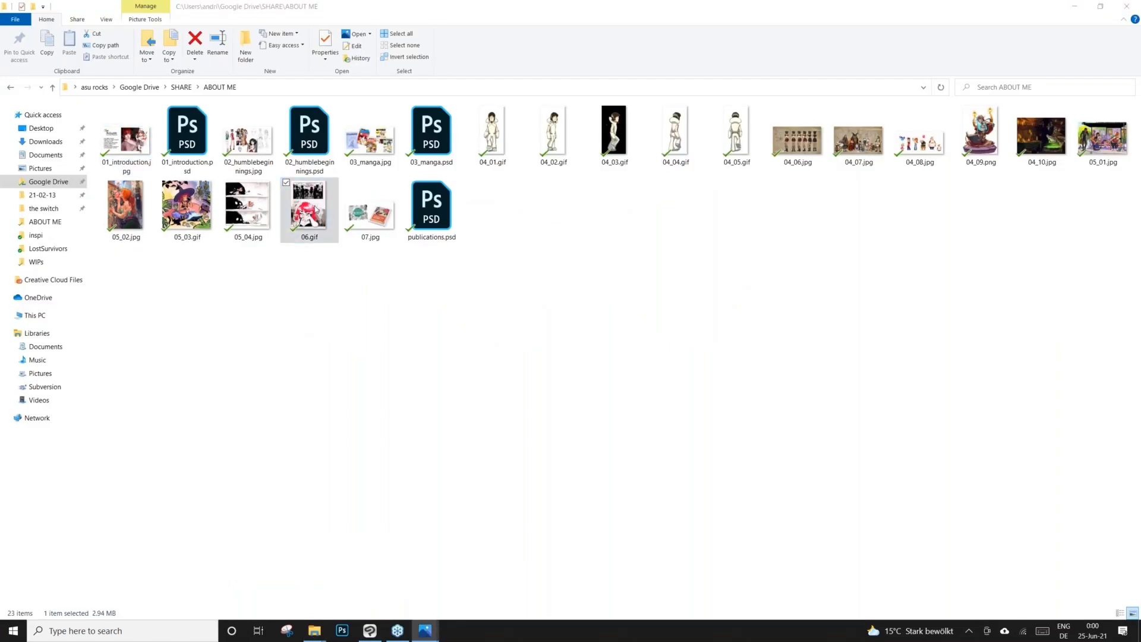
pyautogui.click(641, 491)
pyautogui.click(425, 630)
pyautogui.click(486, 568)
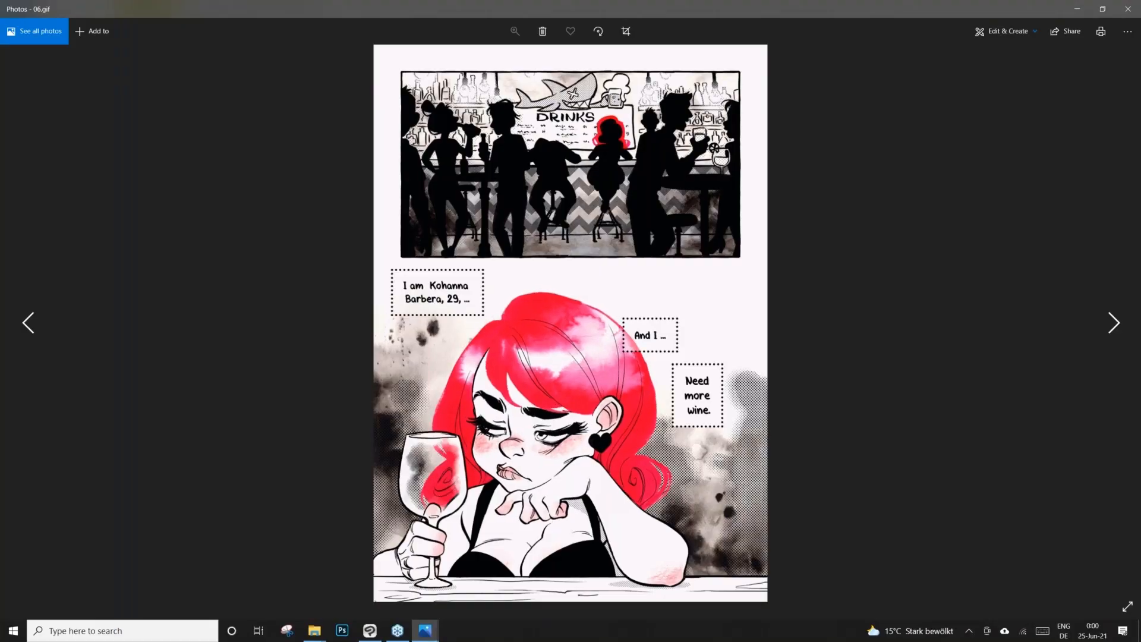
pyautogui.press('F11')
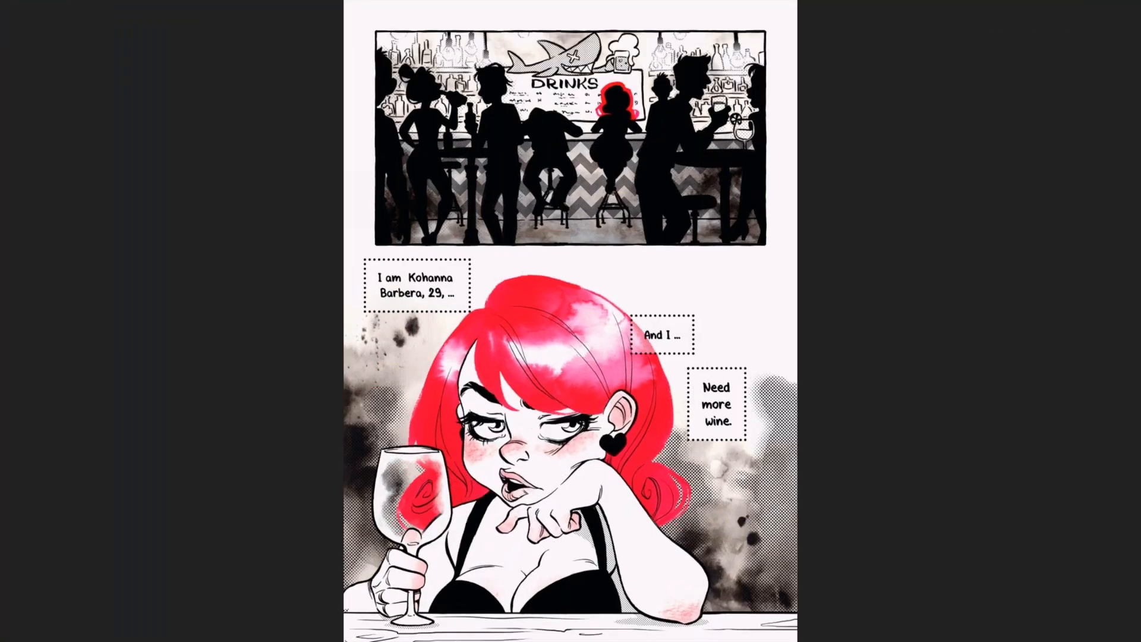